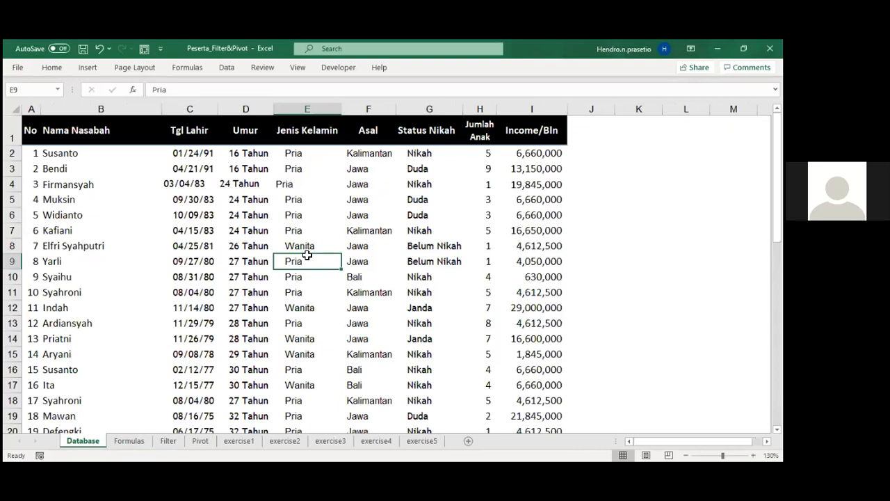
# Turn on filtering for the customer table's header row on the Database sheet.
pyautogui.hotkey('ctrl', 'shift', 'l')
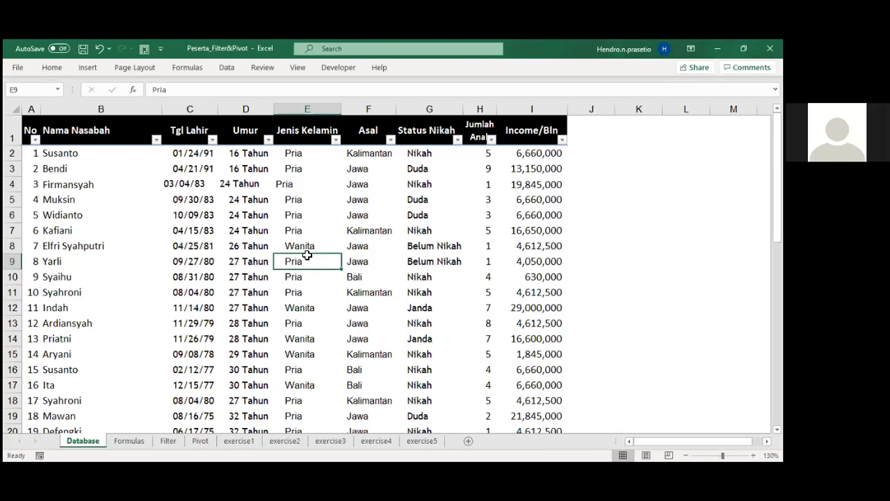
pyautogui.hotkey('ctrl', 'shift', 'l')
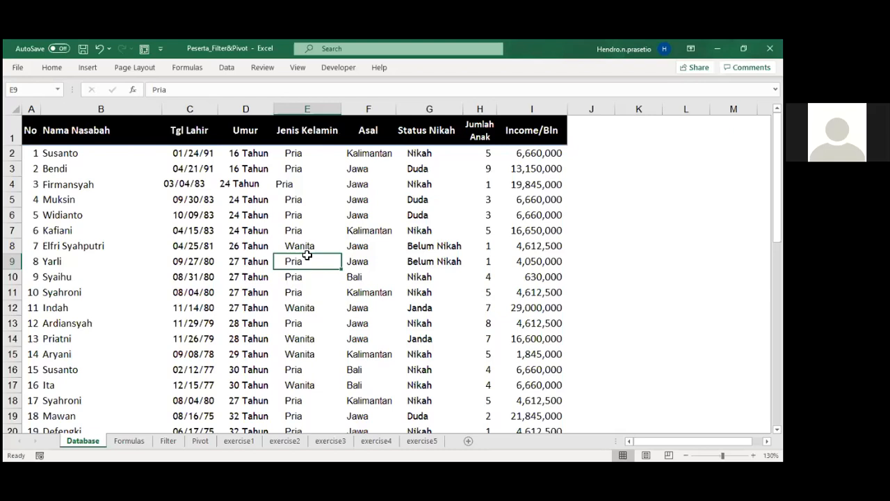
pyautogui.hotkey('ctrl', 'shift', 'l')
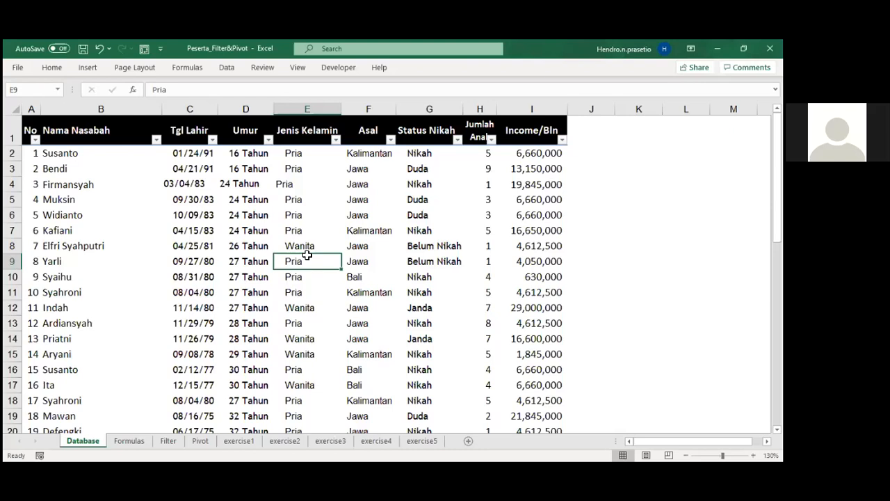
pyautogui.click(336, 140)
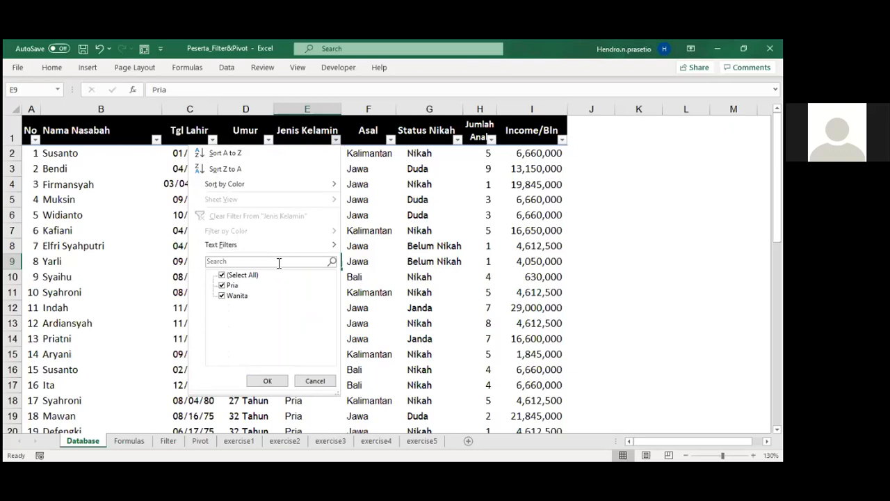
pyautogui.click(222, 285)
pyautogui.click(222, 275)
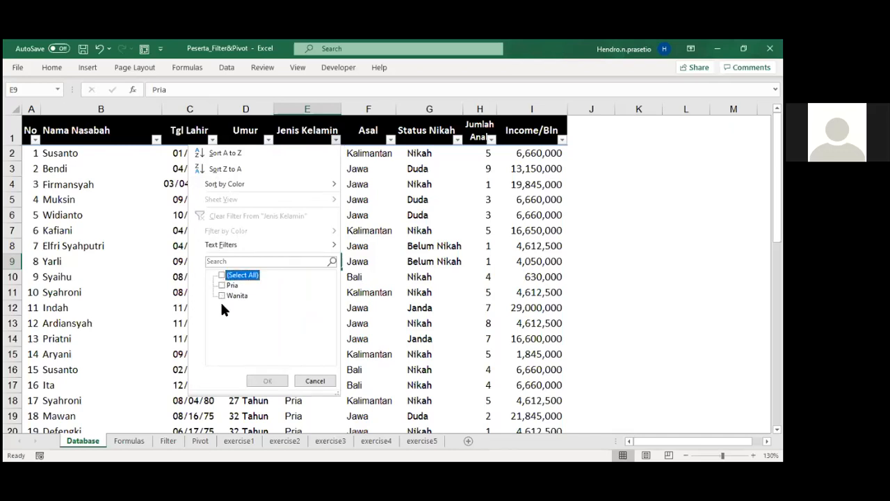
pyautogui.click(223, 286)
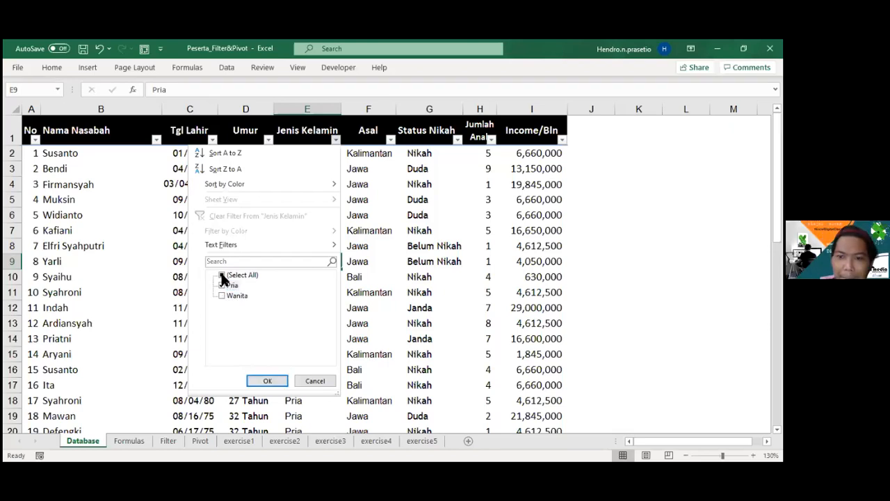
pyautogui.click(222, 275)
pyautogui.click(267, 261)
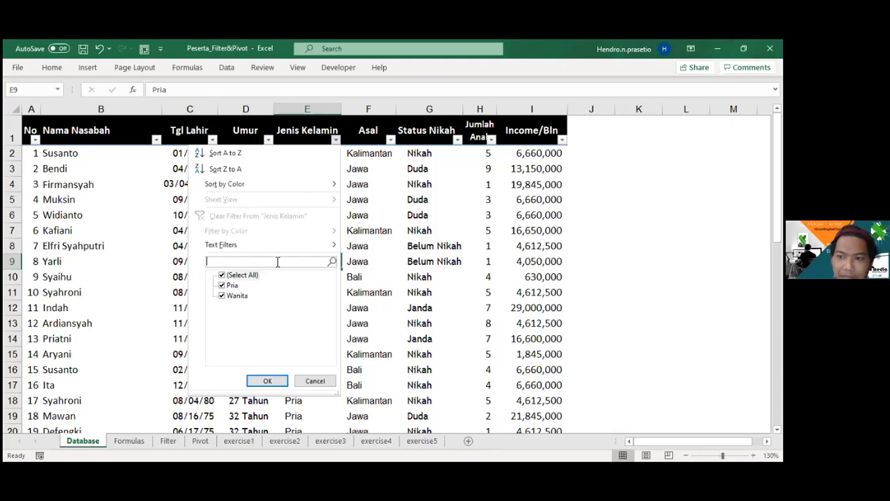
pyautogui.click(315, 381)
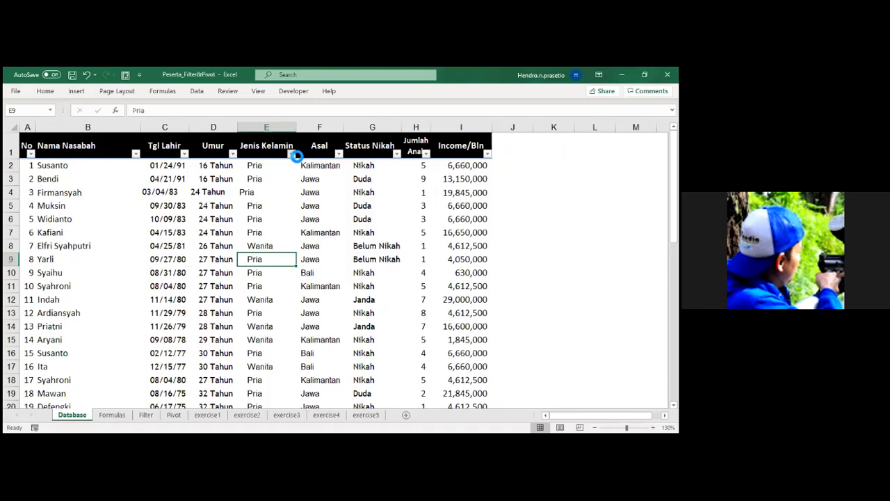
# Filter the Jenis Kelamin column to Pria by searching for "pr", and check question 1 on the Formulas sheet.
pyautogui.click(335, 140)
pyautogui.click(207, 258)
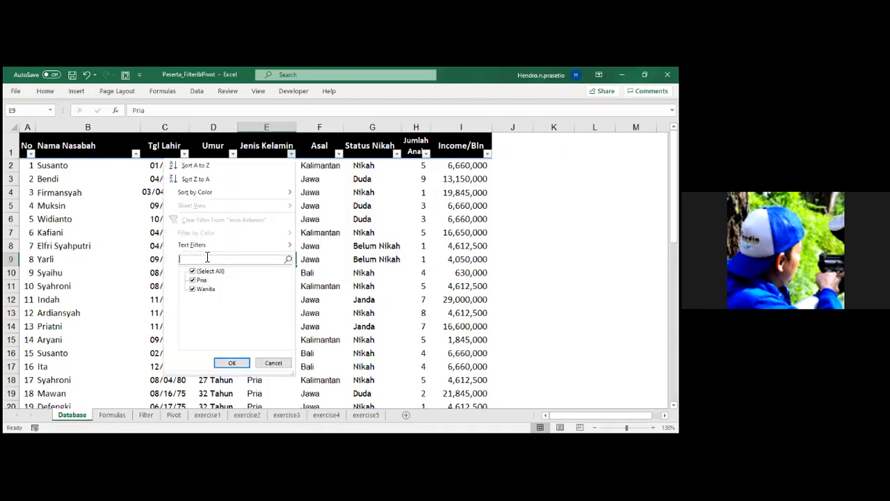
pyautogui.write('pr')
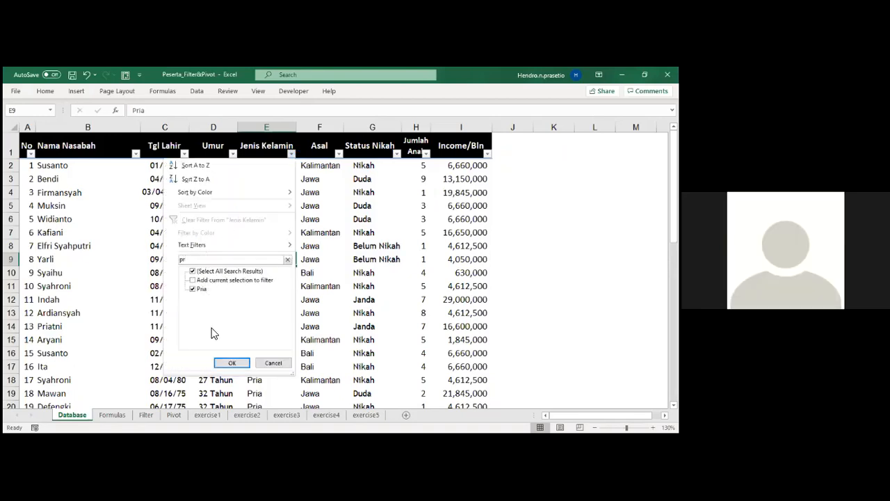
pyautogui.click(232, 363)
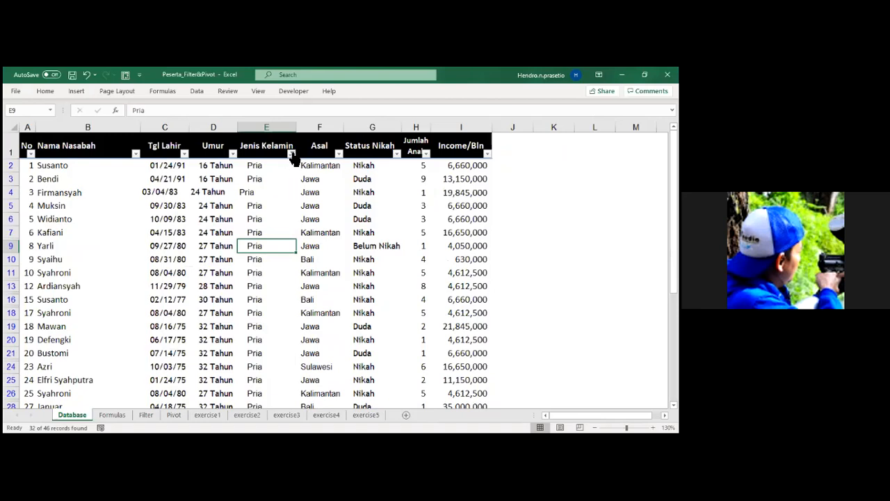
pyautogui.click(113, 415)
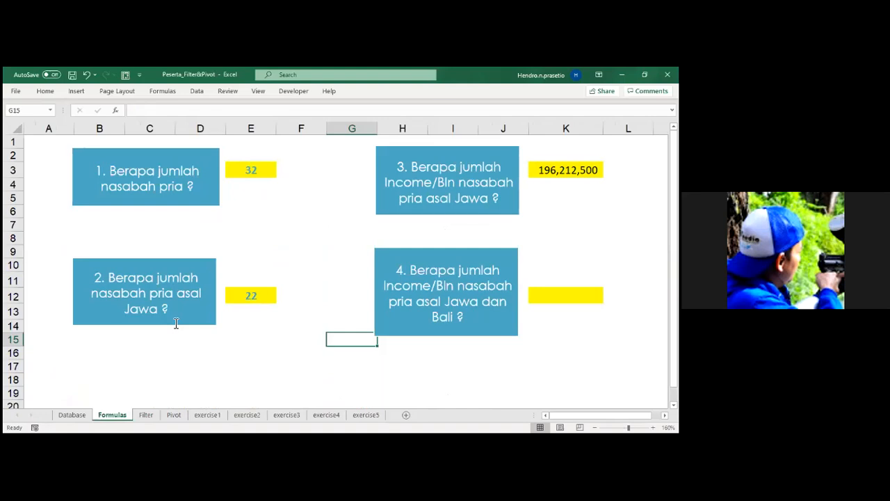
pyautogui.click(72, 415)
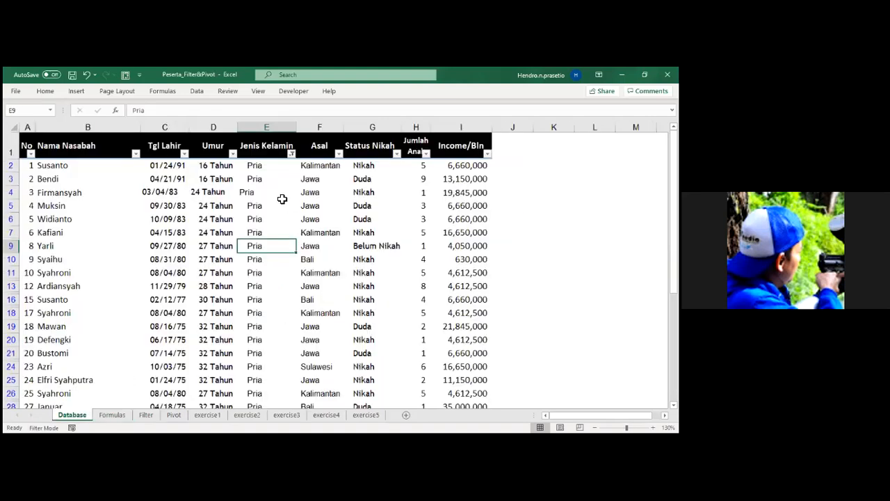
# Filter the Asal column to Jawa by searching for "jaw", and check the questions on the Formulas sheet.
pyautogui.click(339, 154)
pyautogui.click(283, 260)
pyautogui.write('jaw')
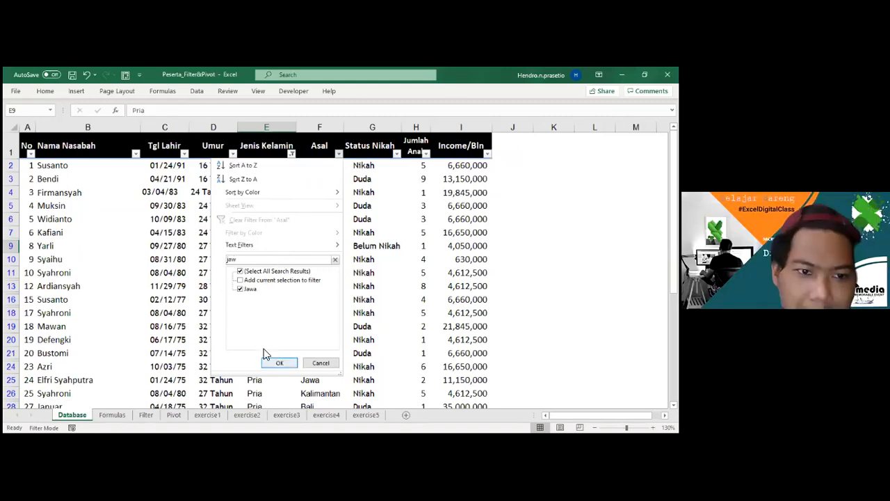
pyautogui.click(278, 362)
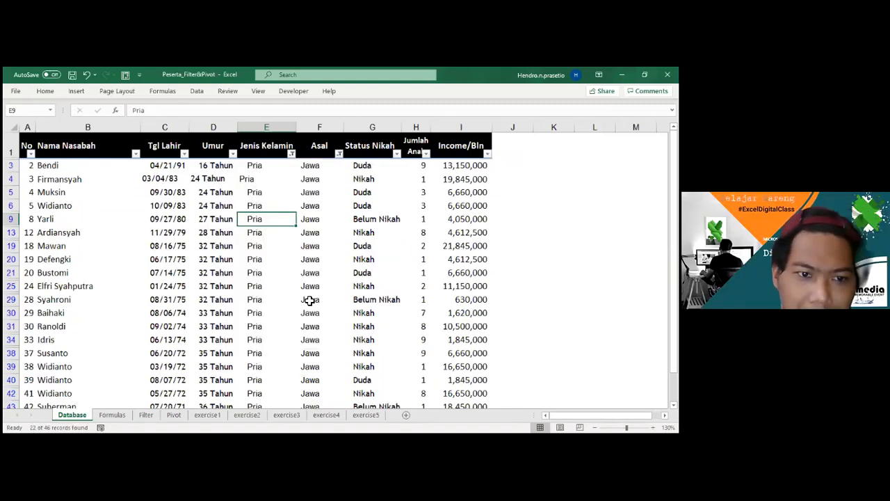
pyautogui.click(310, 300)
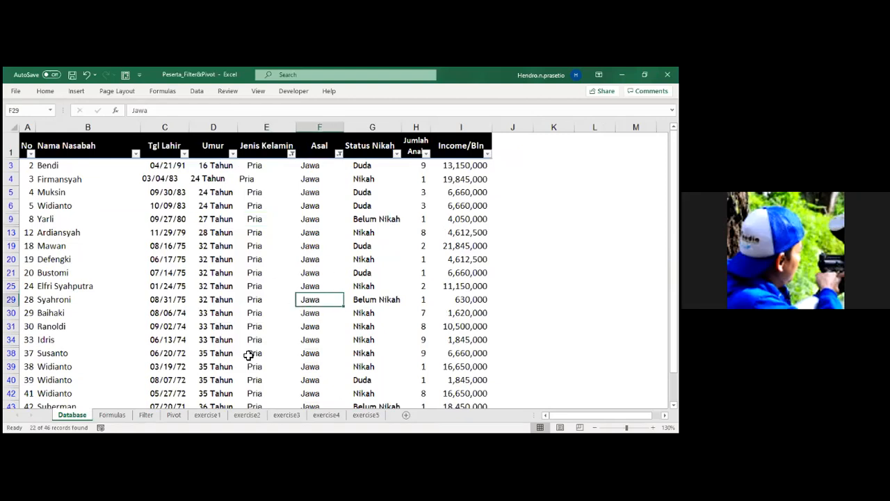
pyautogui.click(114, 414)
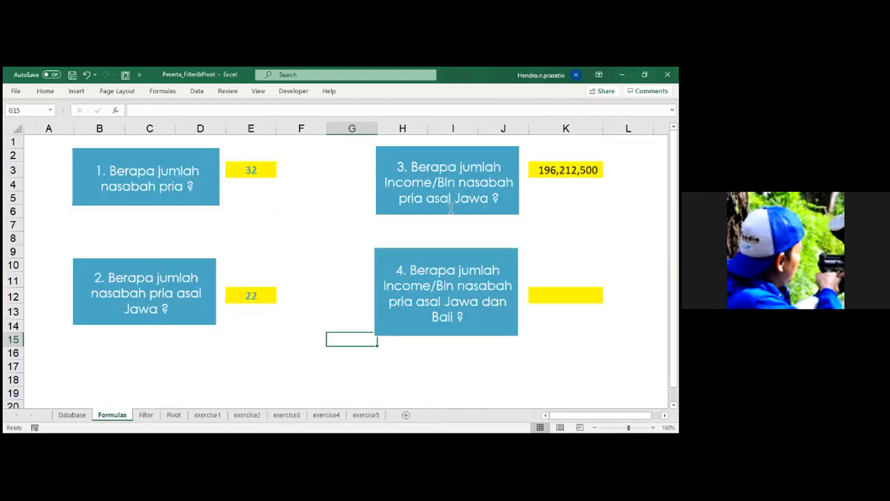
pyautogui.click(72, 415)
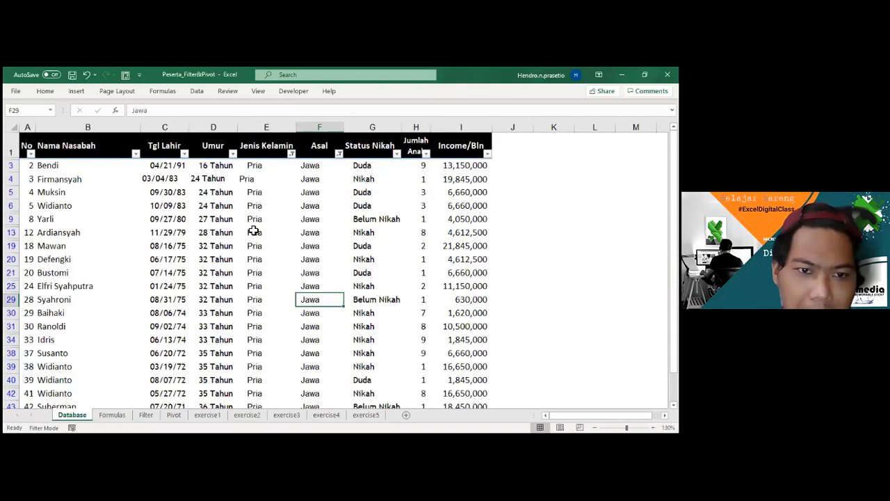
# Select the Income/Bln values of all filtered rows, starting at I3, to read their sum.
pyautogui.click(285, 233)
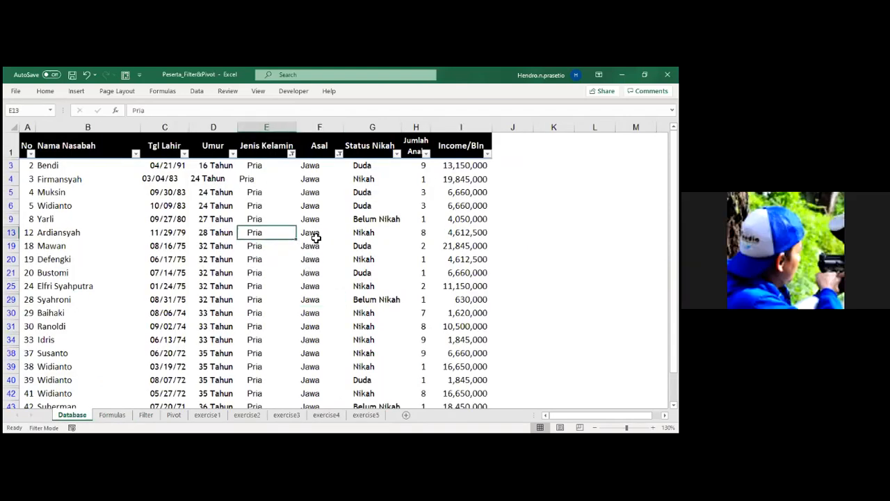
pyautogui.click(316, 238)
pyautogui.click(451, 166)
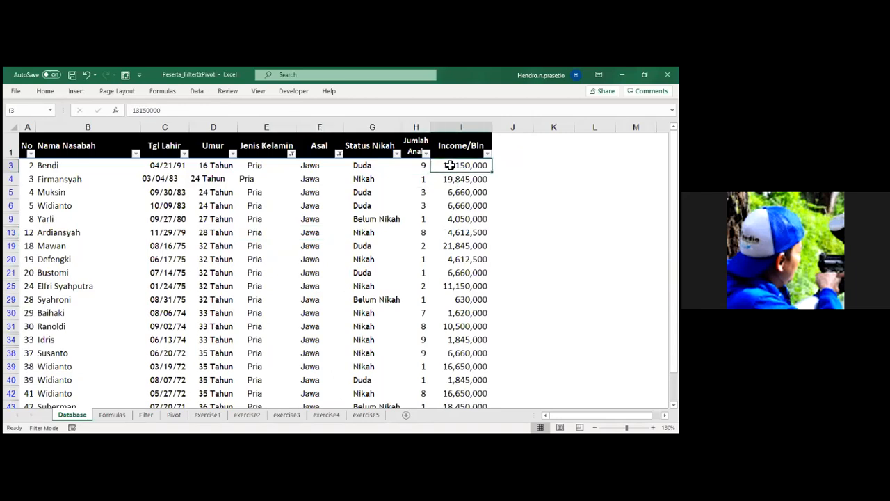
pyautogui.hotkey('ctrl', 'shift', 'Down')
pyautogui.scroll(-1, 452, 151)
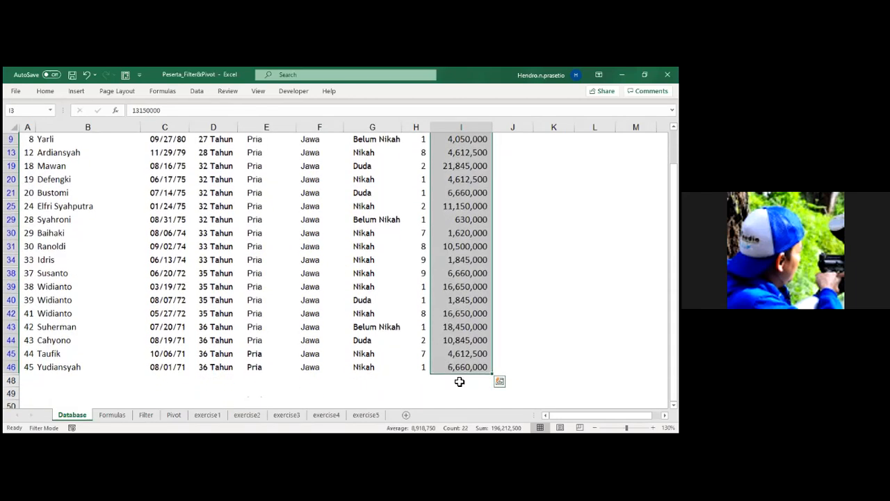
# Total the filtered Income/Bln column in I48 with =SUBTOTAL(9,I2:I47) and compare it with question 3 on the Formulas sheet.
pyautogui.click(460, 381)
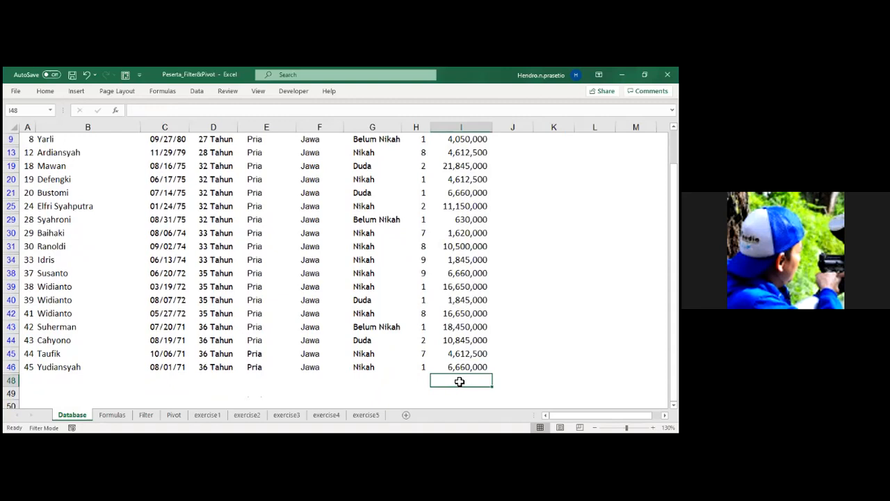
pyautogui.hotkey('alt', '=')
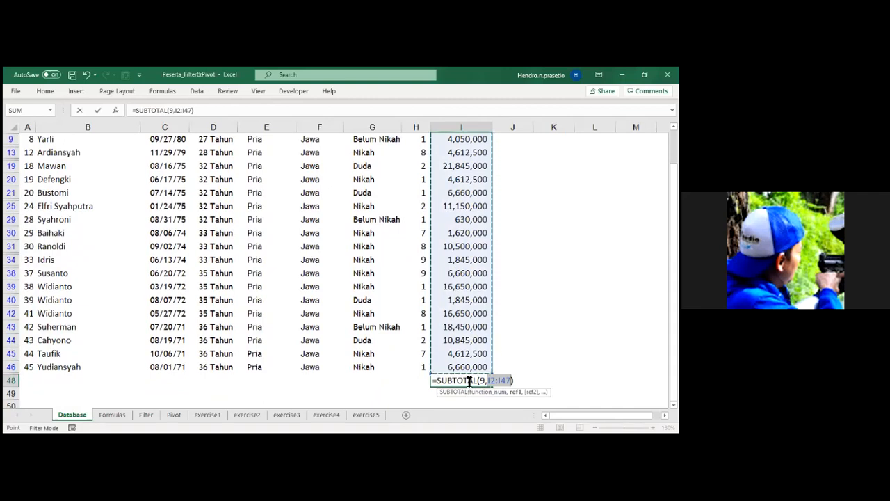
pyautogui.press('Return')
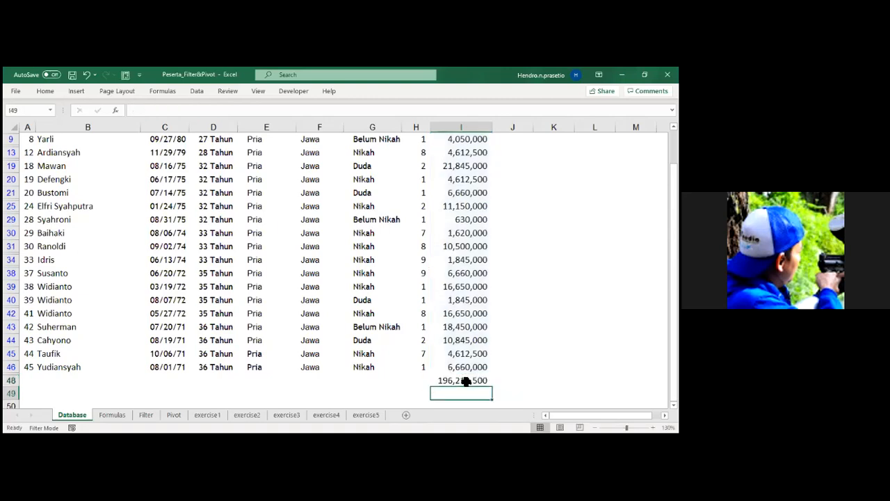
pyautogui.click(466, 380)
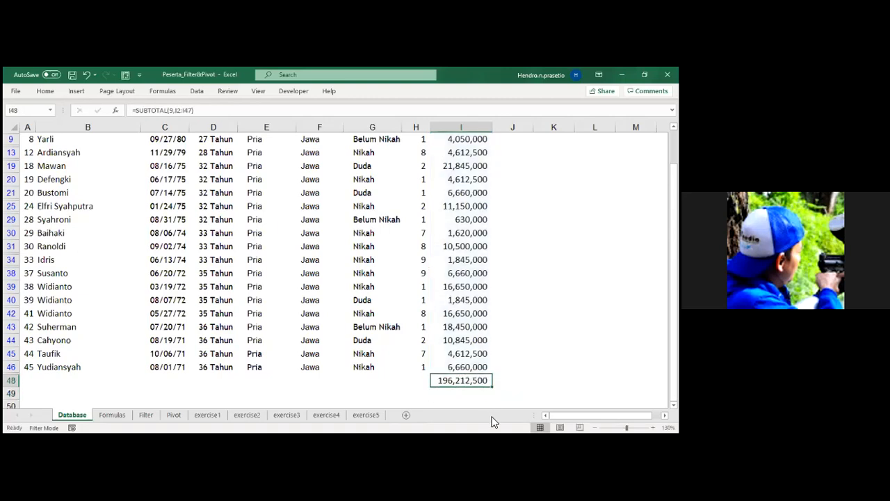
pyautogui.click(112, 414)
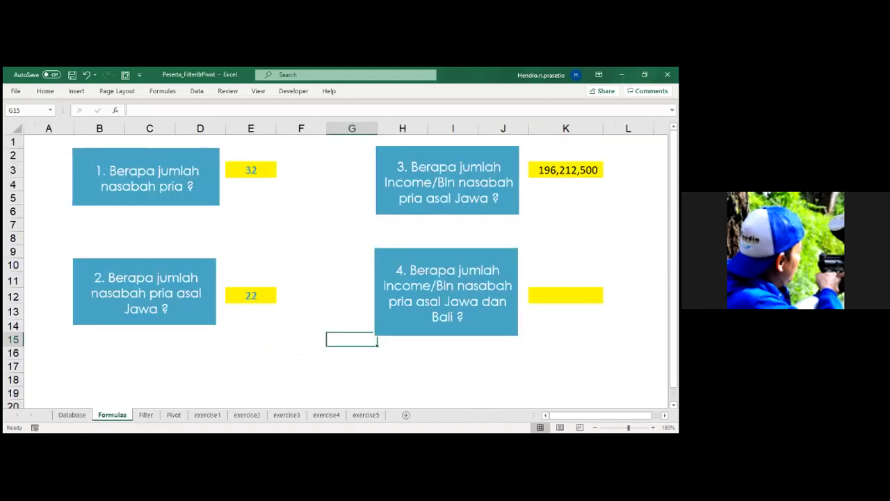
pyautogui.click(73, 415)
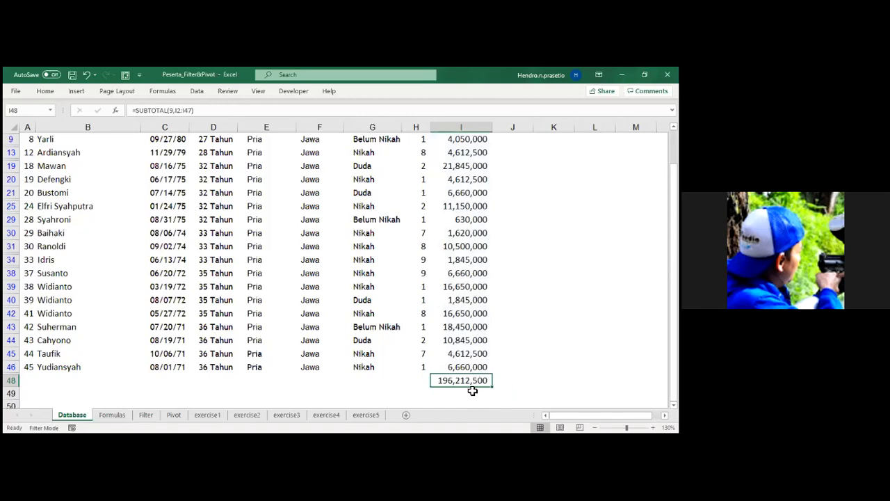
# Delete the subtotal in I48 and remove all filters from the customer table.
pyautogui.press('Delete')
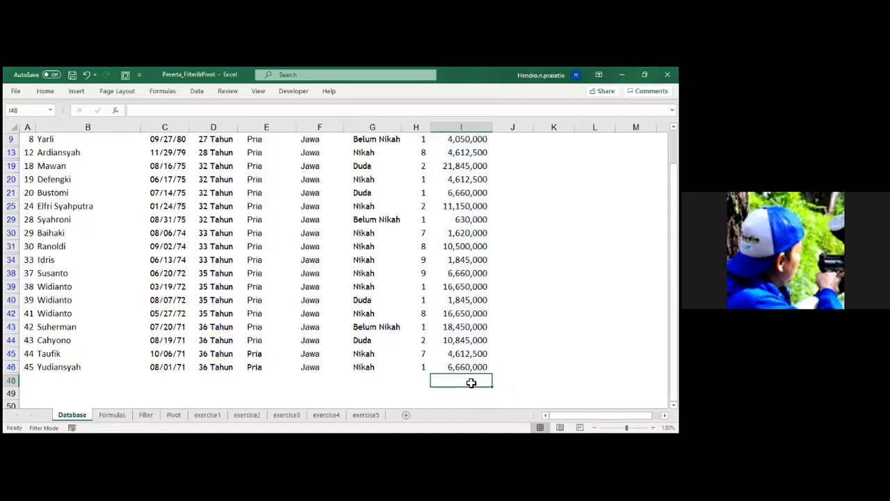
pyautogui.scroll(2, 404, 322)
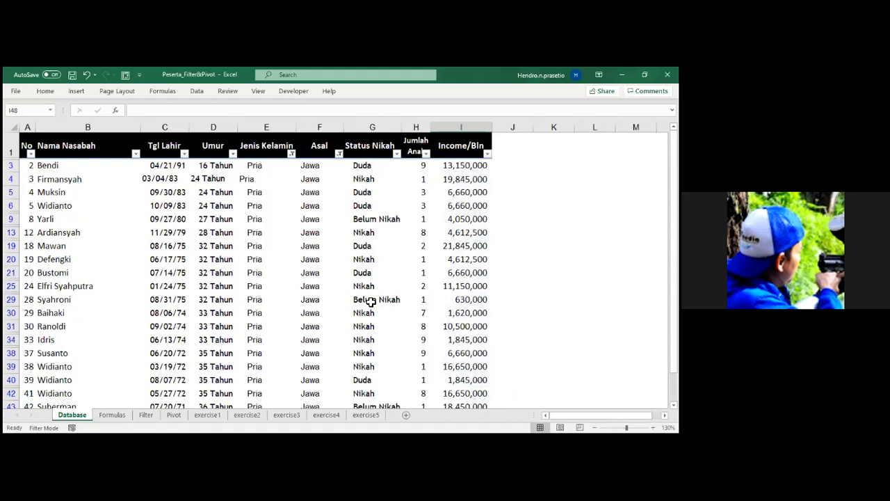
pyautogui.click(310, 249)
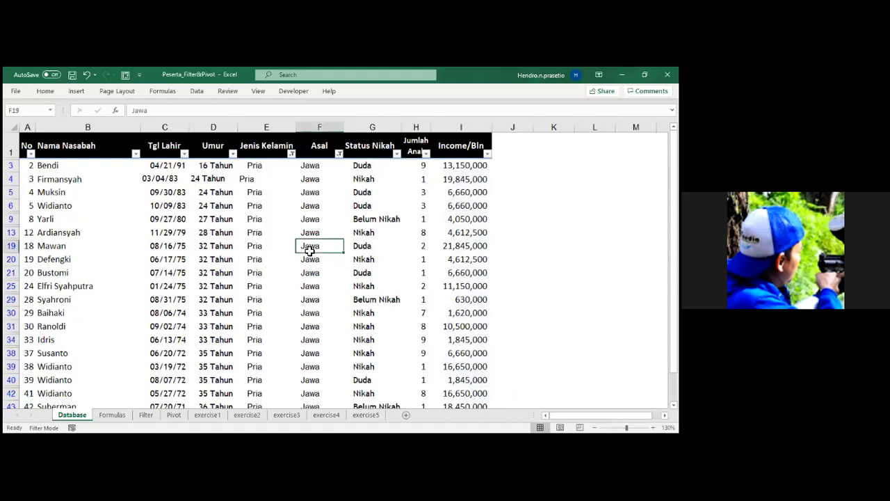
pyautogui.hotkey('ctrl', 'shift', 'l')
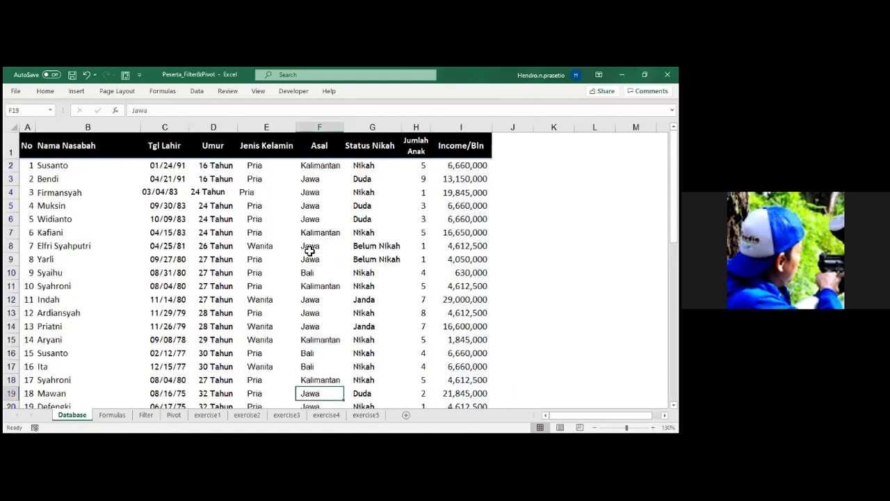
# Add the AutoFilter command from All Commands to the Quick Access Toolbar.
pyautogui.click(15, 91)
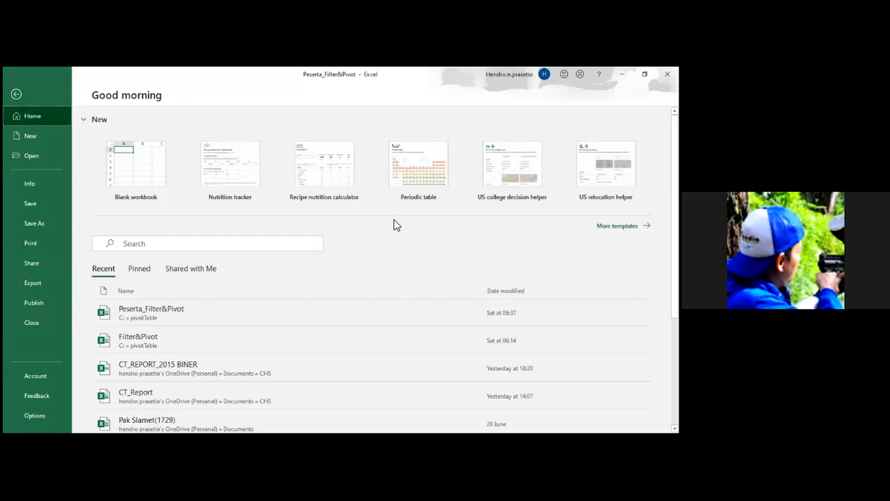
pyautogui.click(15, 93)
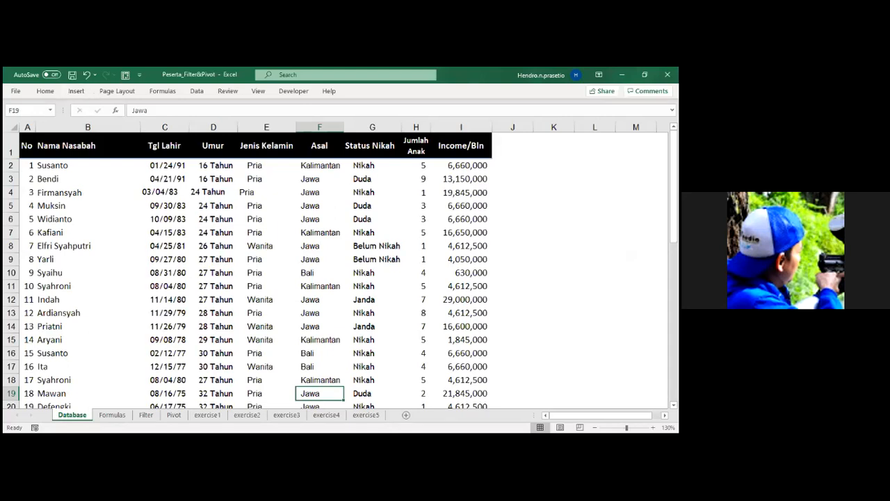
pyautogui.click(645, 74)
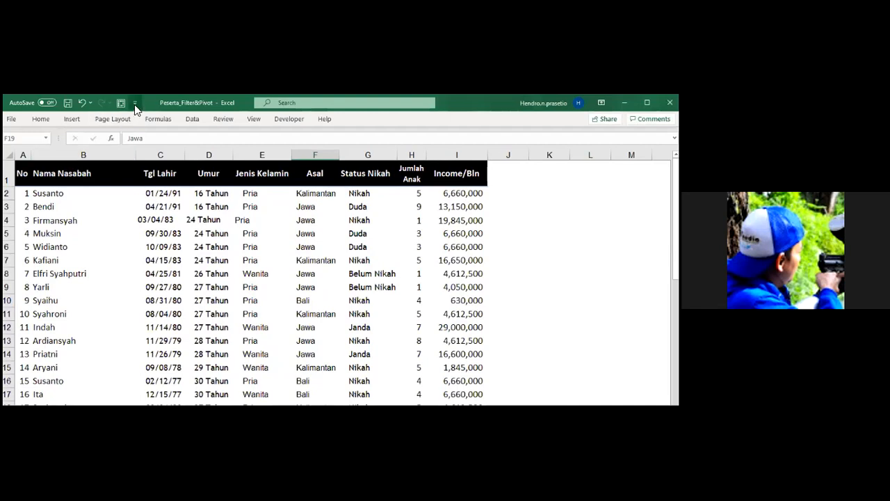
pyautogui.rightClick(122, 106)
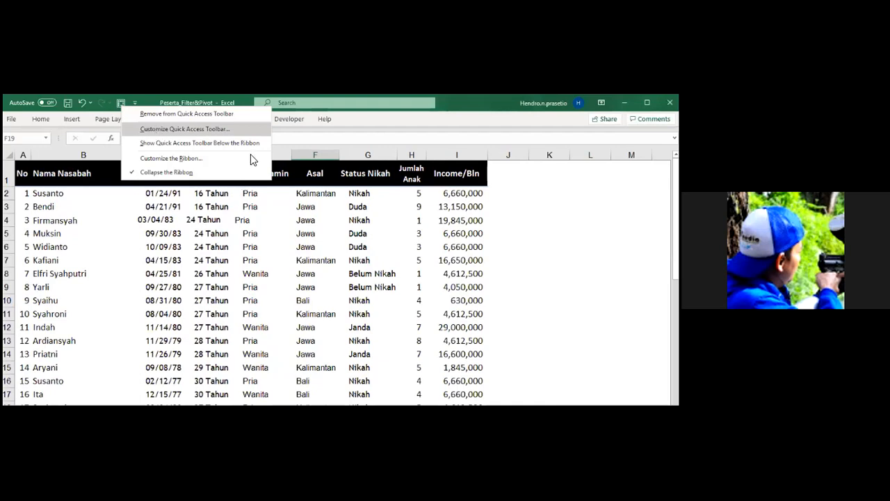
pyautogui.click(155, 130)
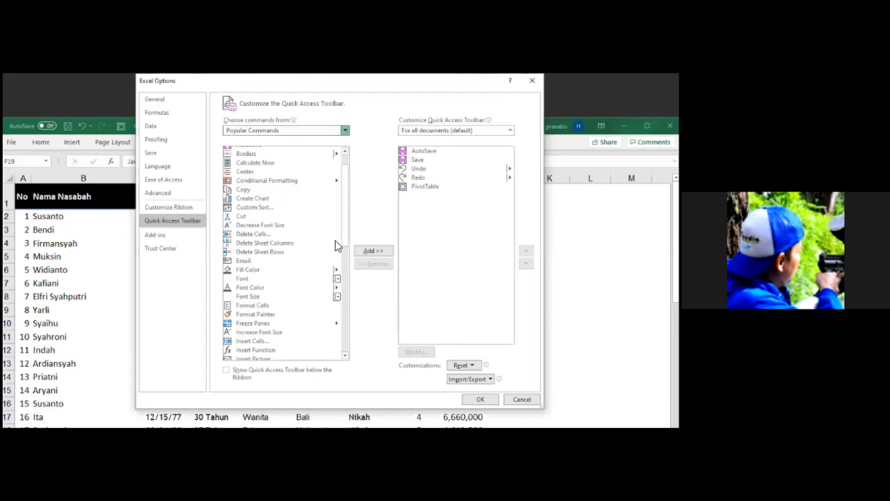
pyautogui.scroll(-15, 345, 233)
pyautogui.scroll(-4, 268, 288)
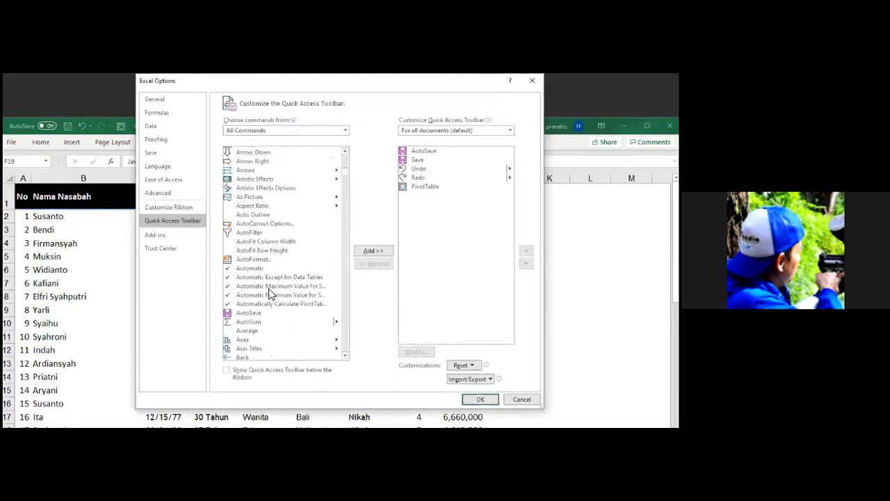
pyautogui.click(258, 232)
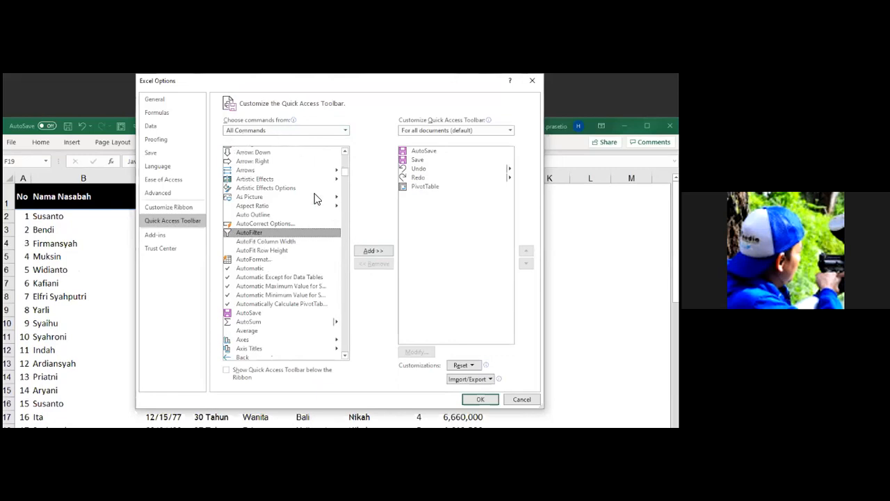
pyautogui.click(374, 251)
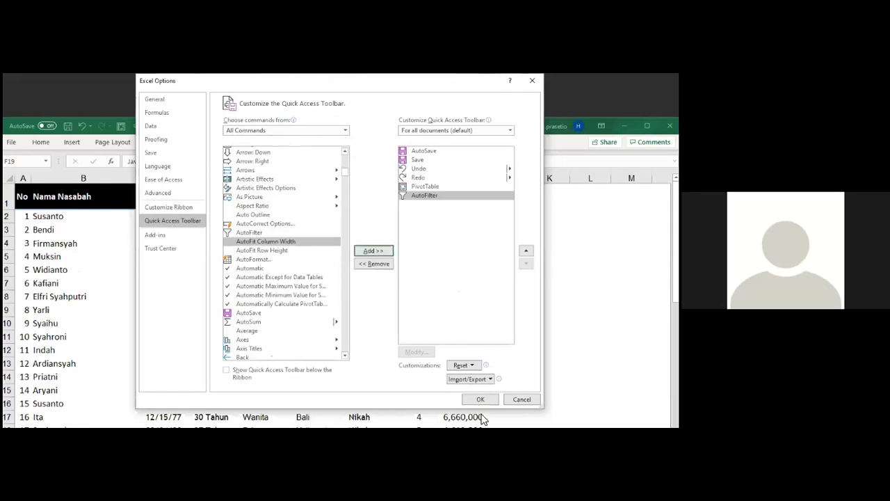
# Remove AutoSave, Save, Undo, Redo and PivotTable from the Quick Access Toolbar, keeping only AutoFilter, and apply the change.
pyautogui.click(425, 151)
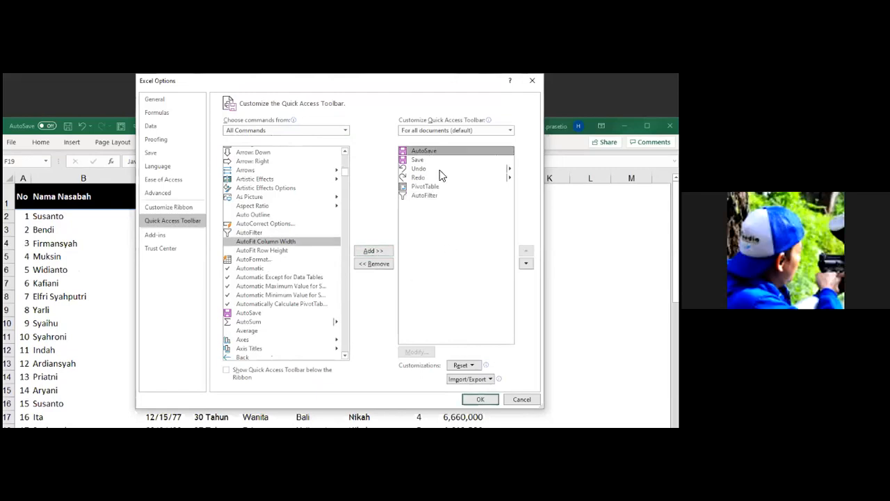
pyautogui.click(380, 265)
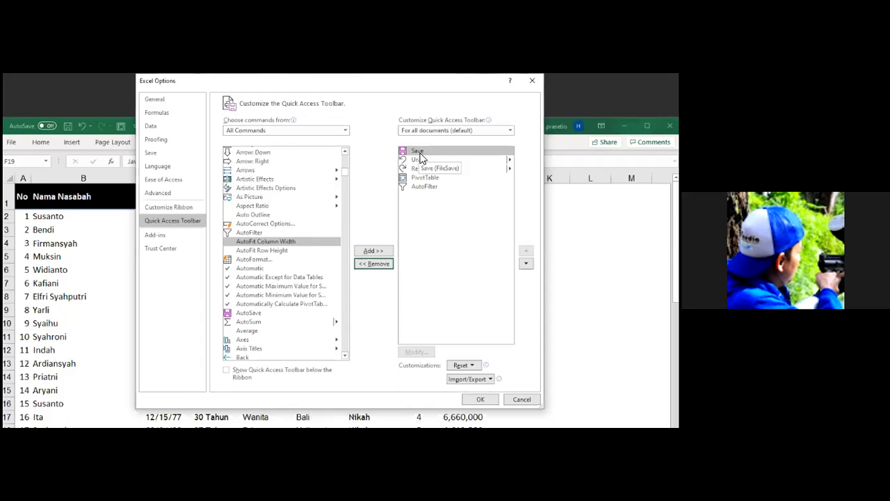
pyautogui.click(373, 266)
pyautogui.click(383, 266)
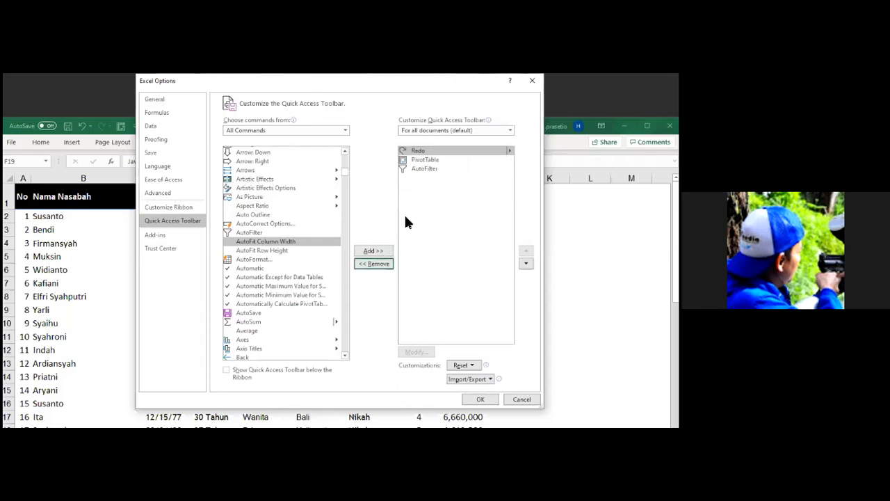
pyautogui.click(381, 266)
pyautogui.click(374, 263)
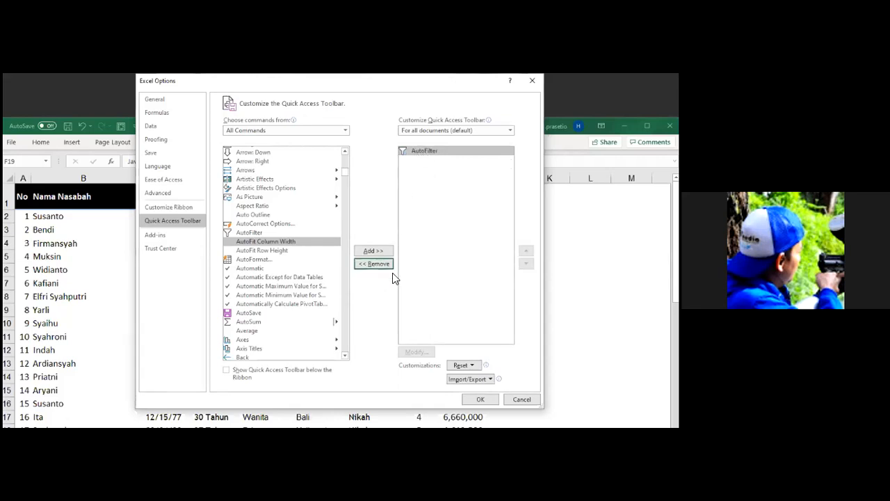
pyautogui.click(486, 400)
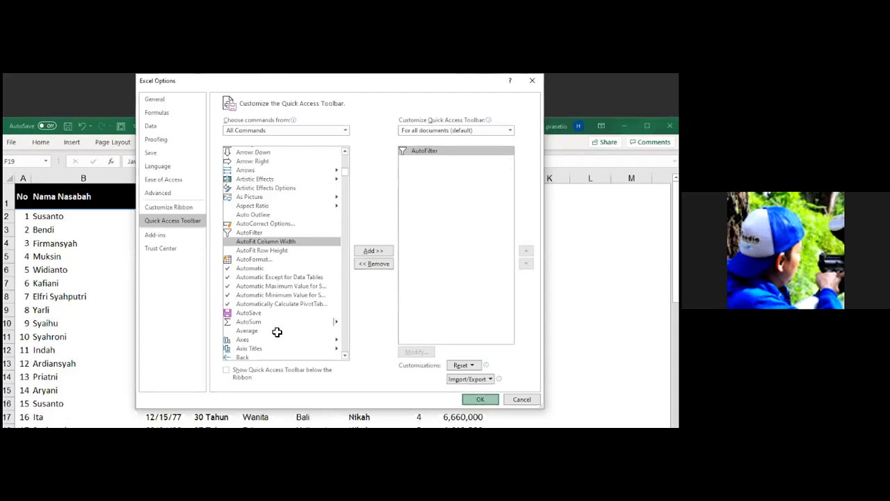
# Filter the customer table with AutoFilter by cell values: Jenis Kelamin Pria, Asal Jawa and Status Nikah Belum Nikah.
pyautogui.click(259, 224)
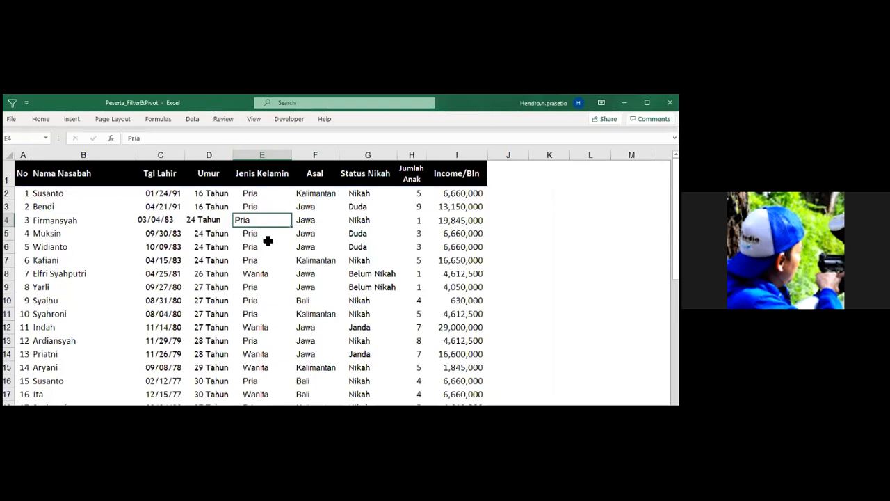
pyautogui.click(12, 102)
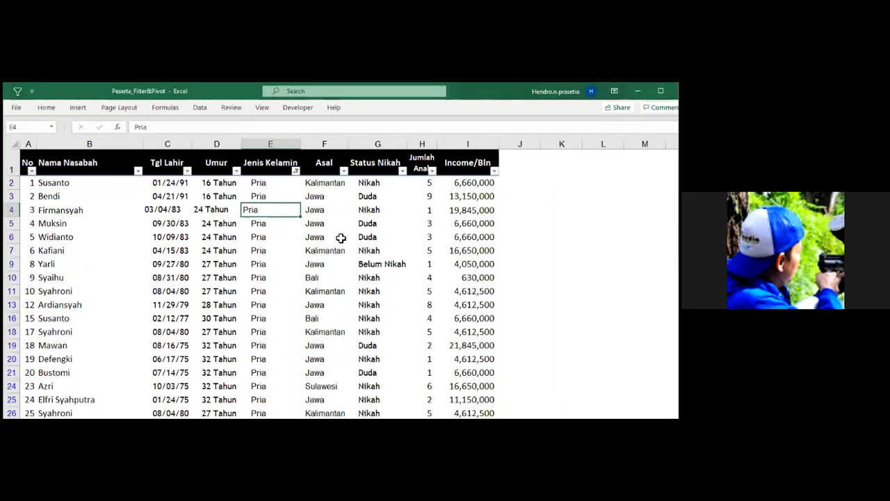
pyautogui.click(321, 210)
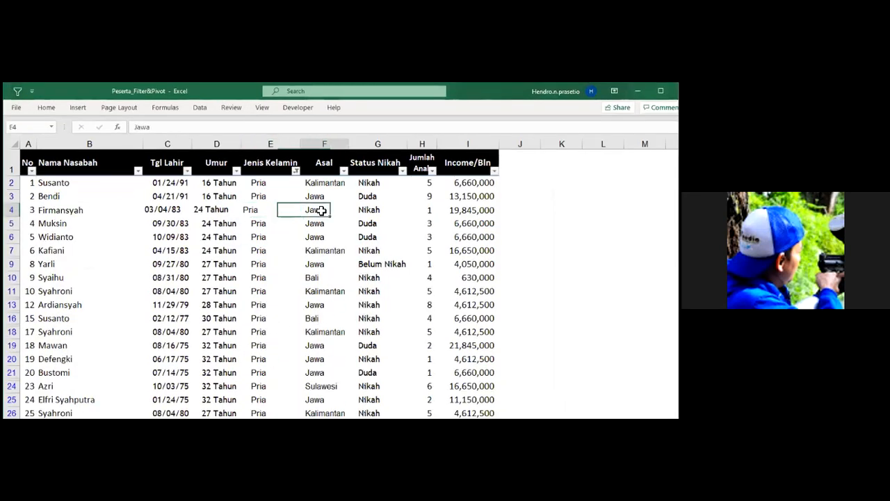
pyautogui.click(17, 91)
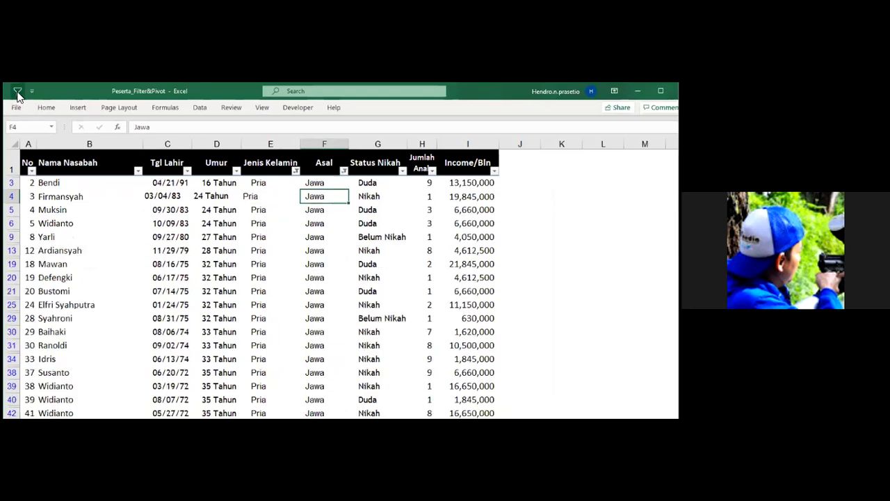
pyautogui.click(369, 236)
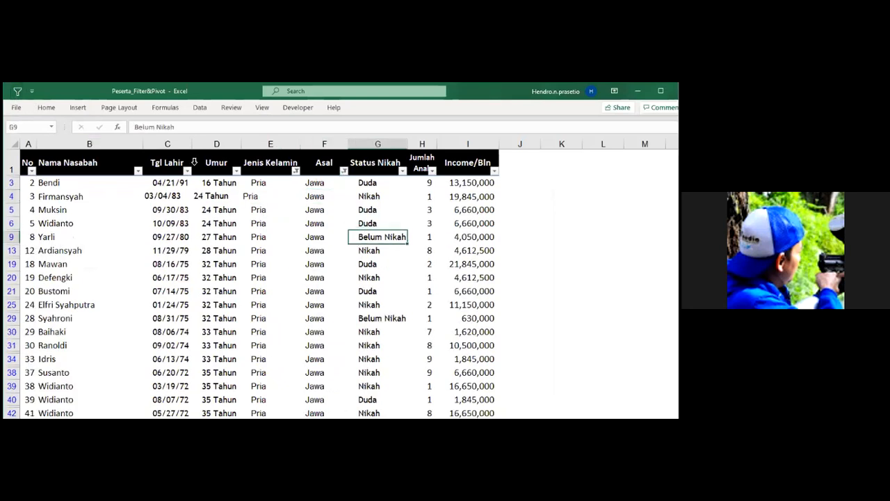
pyautogui.click(17, 91)
# Check which values the Status Nikah filter includes without changing it, and remove all filters from the table.
pyautogui.click(403, 171)
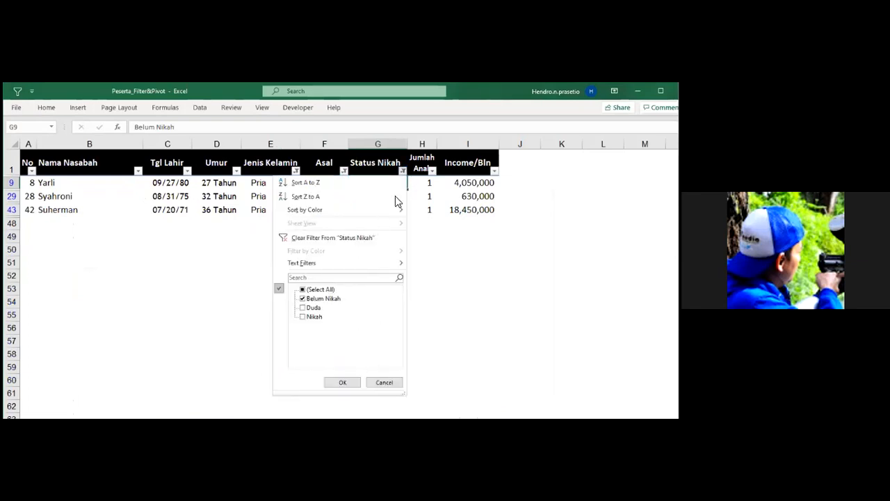
pyautogui.click(384, 383)
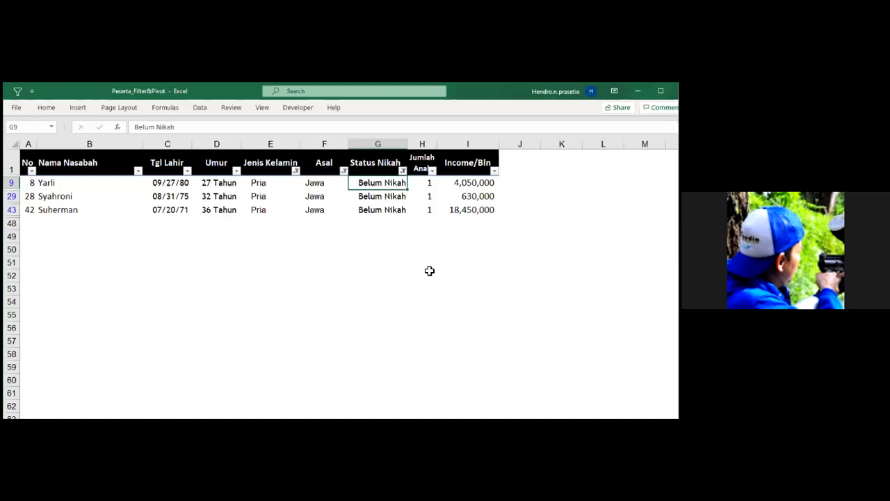
pyautogui.click(404, 172)
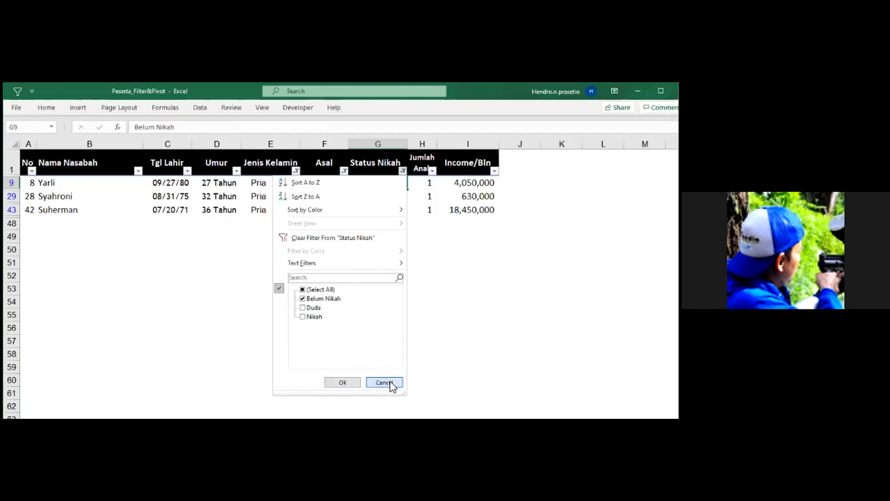
pyautogui.click(348, 192)
pyautogui.click(362, 201)
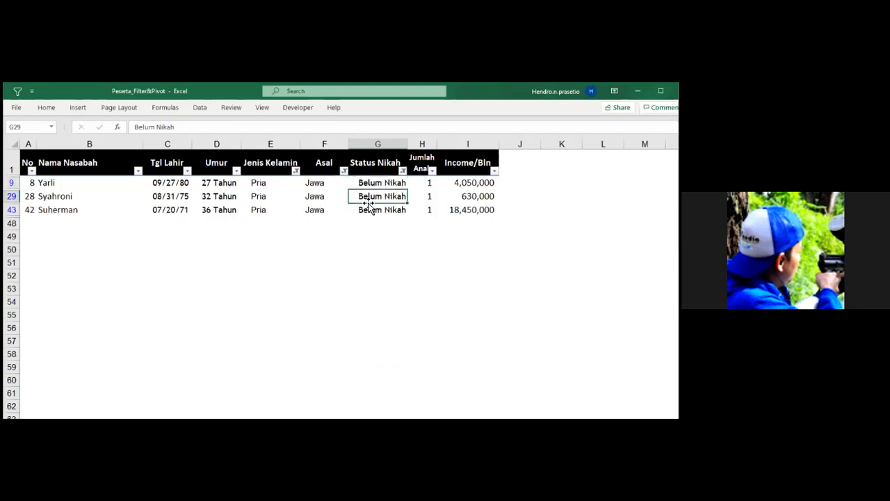
pyautogui.hotkey('ctrl', 'shift', 'l')
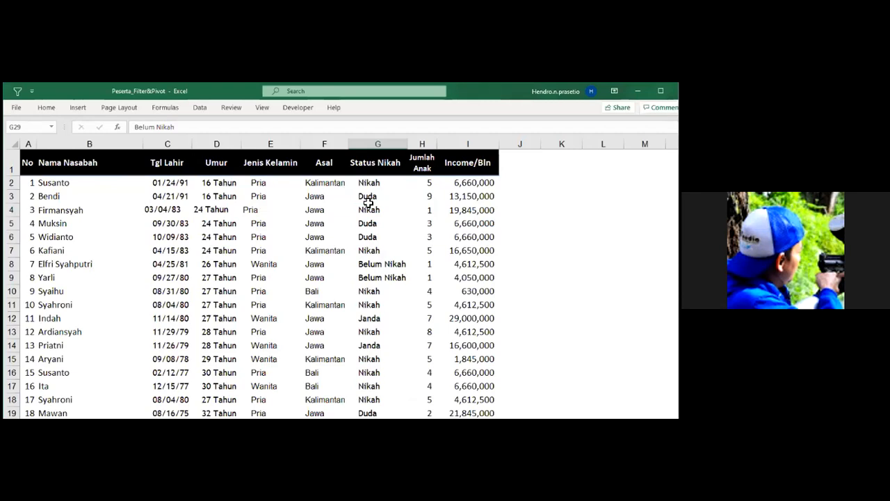
# Filter the customer table with AutoFilter by cell values: Jenis Kelamin Pria, Asal Jawa and Status Nikah Duda.
pyautogui.click(257, 184)
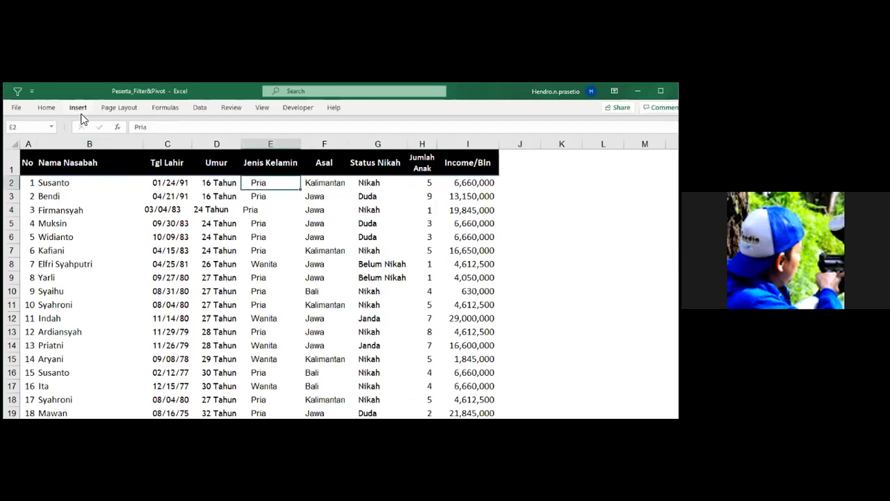
pyautogui.click(17, 91)
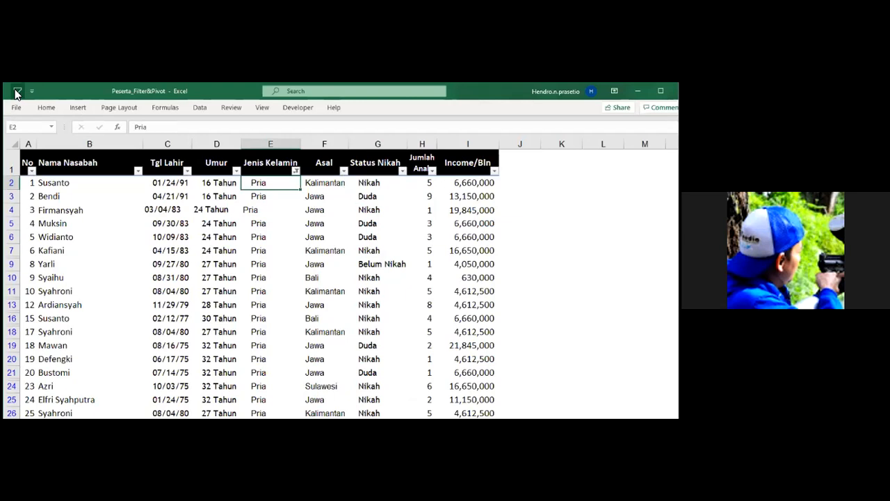
pyautogui.click(320, 198)
pyautogui.click(17, 91)
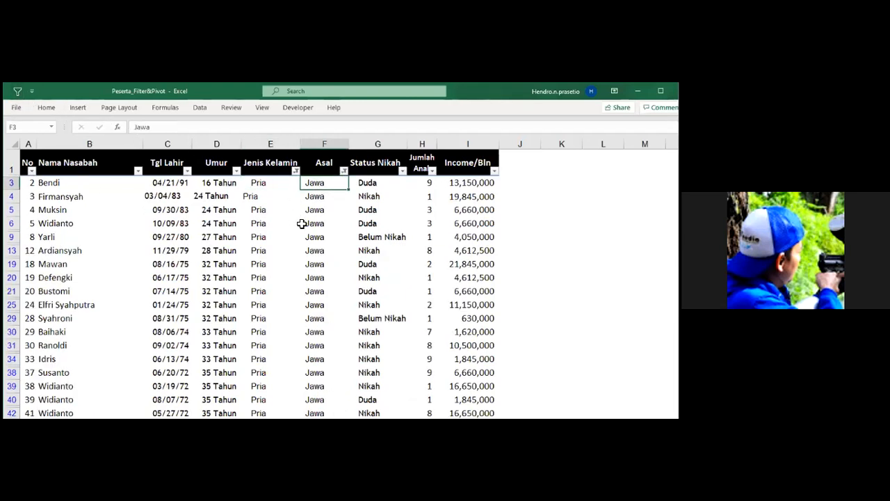
pyautogui.click(374, 209)
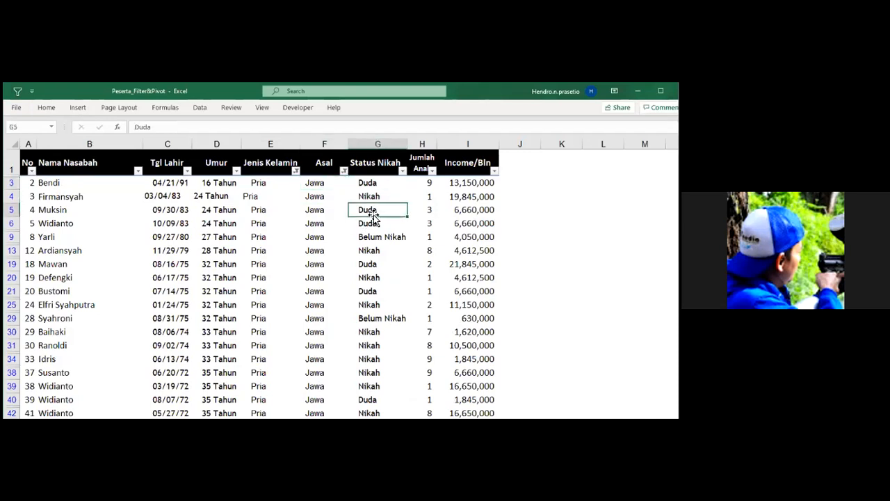
pyautogui.click(17, 91)
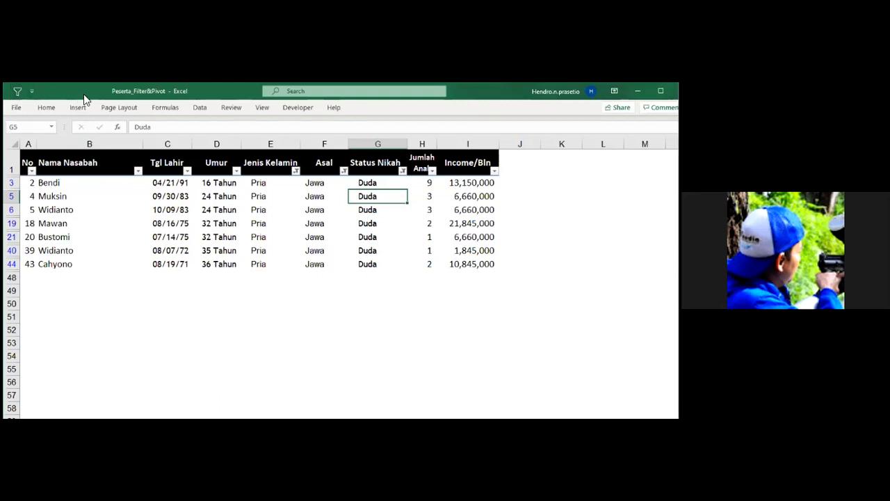
# Clear the Pria, Jawa and Duda filters from the customer table.
pyautogui.rightClick(20, 96)
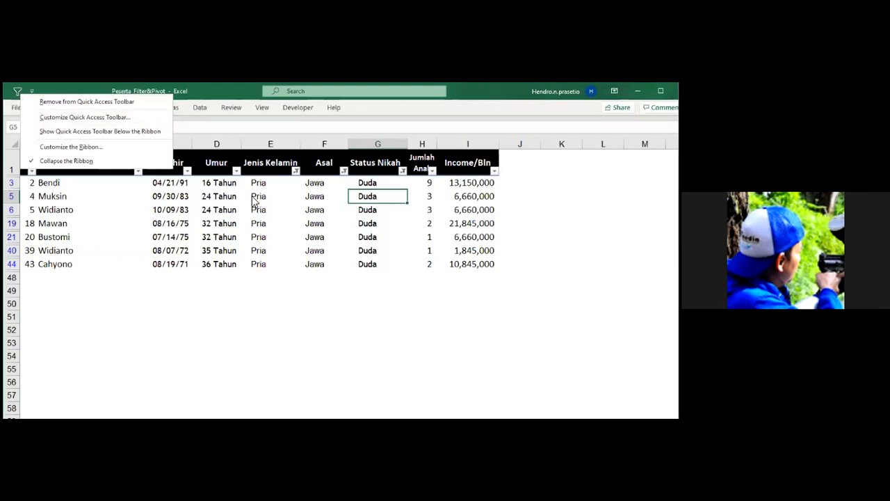
pyautogui.click(292, 200)
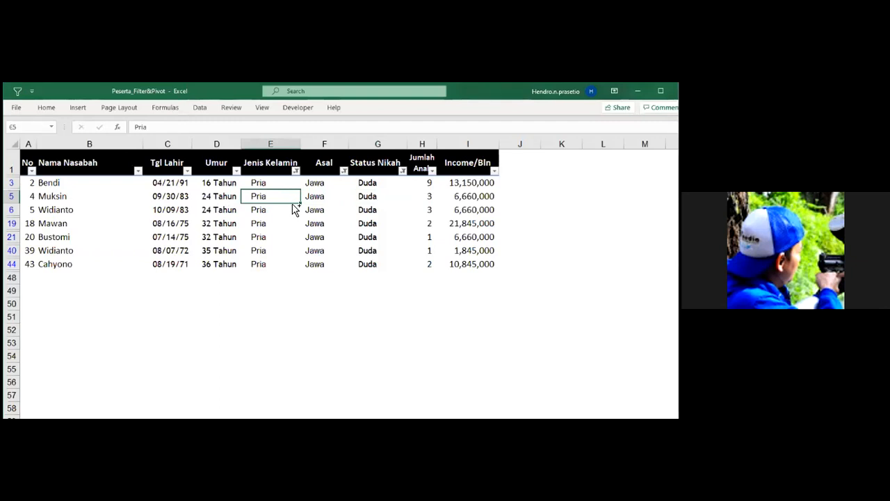
pyautogui.hotkey('ctrl', 'shift', 'l')
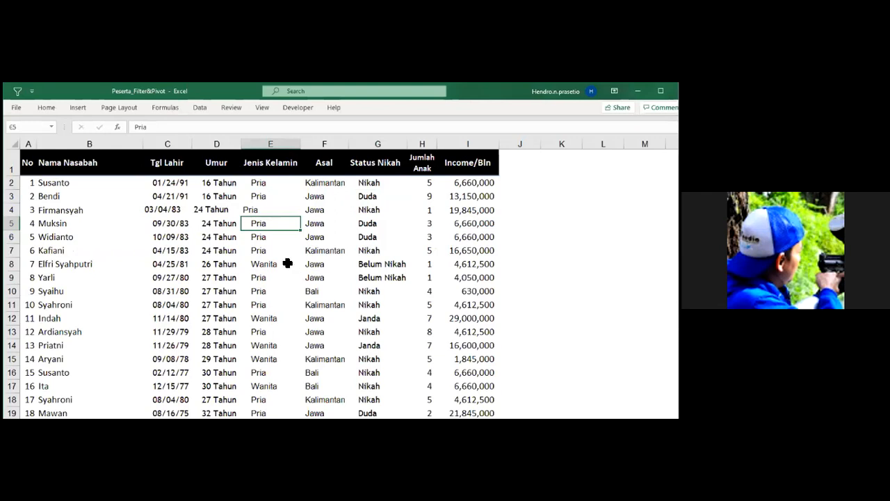
# Filter the customer table with AutoFilter by cell values: Jenis Kelamin Pria and Asal Kalimantan.
pyautogui.click(271, 199)
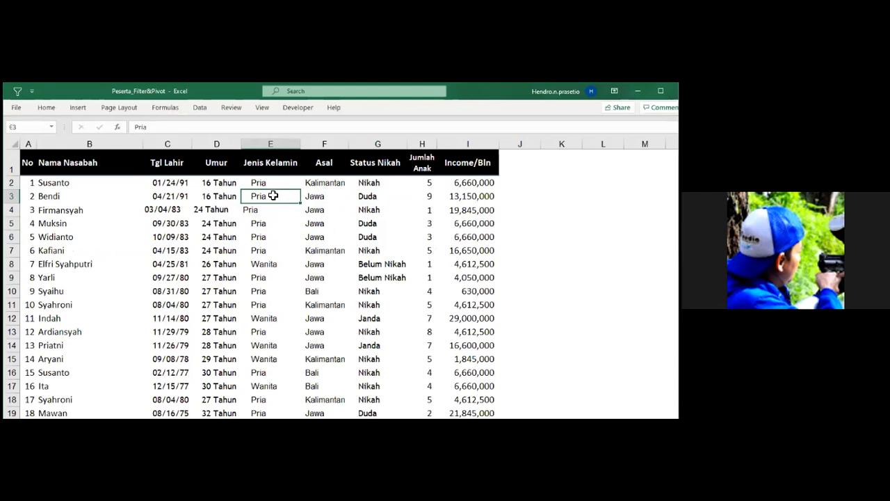
pyautogui.hotkey('alt', '1')
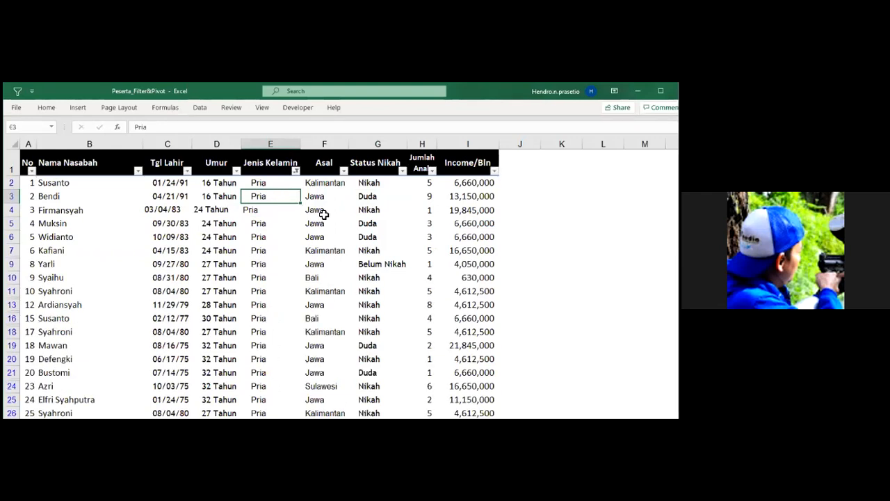
pyautogui.click(326, 184)
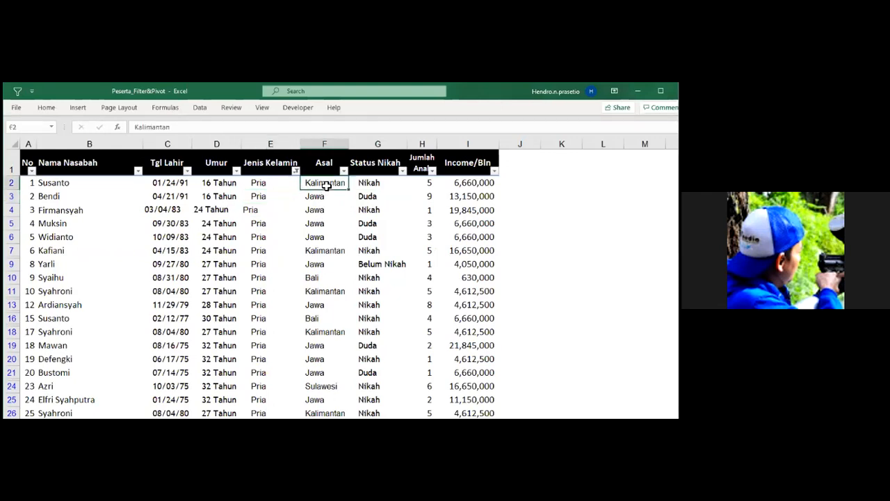
pyautogui.hotkey('alt', '1')
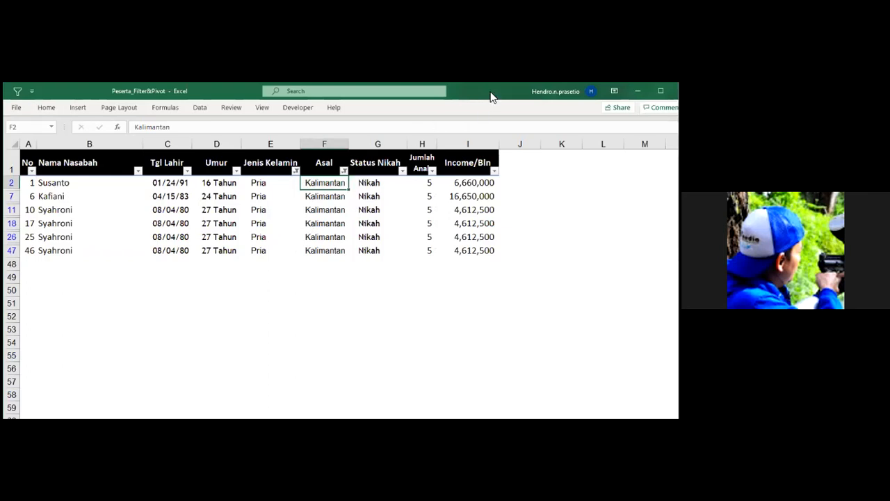
# Look at the Filter sheet and open the Pivot sheet to read its questions on customer counts and income.
pyautogui.click(360, 342)
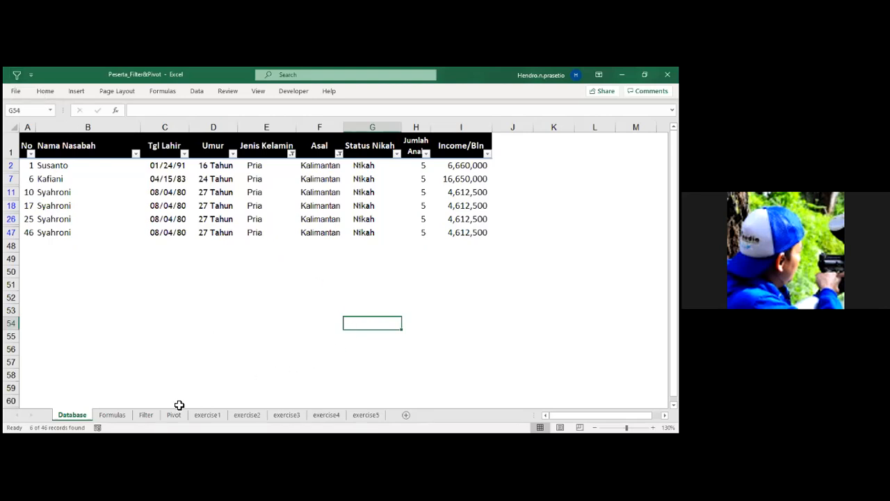
pyautogui.click(149, 418)
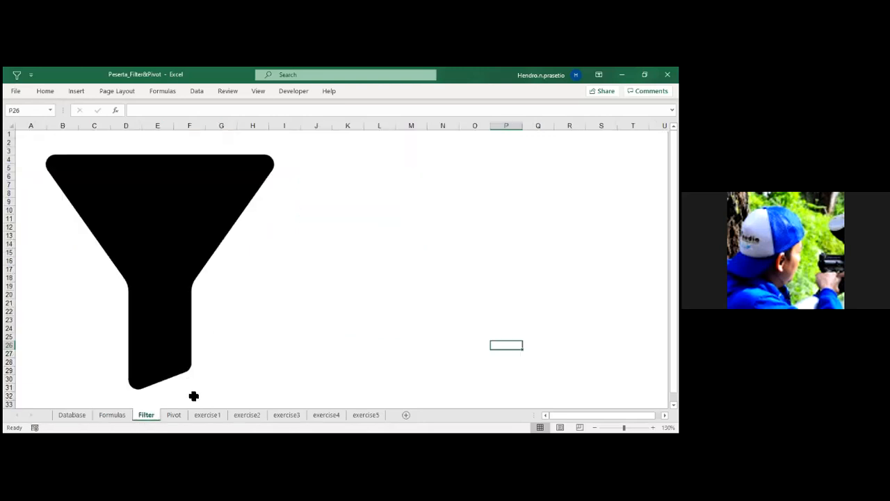
pyautogui.click(168, 417)
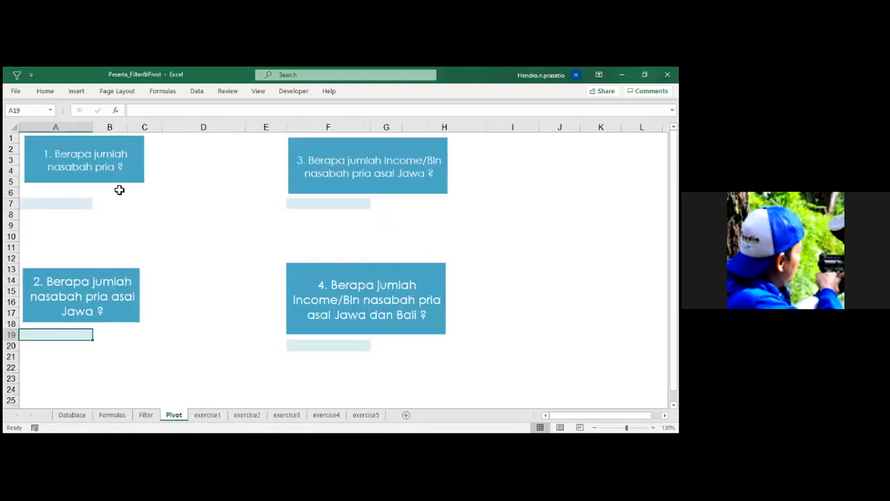
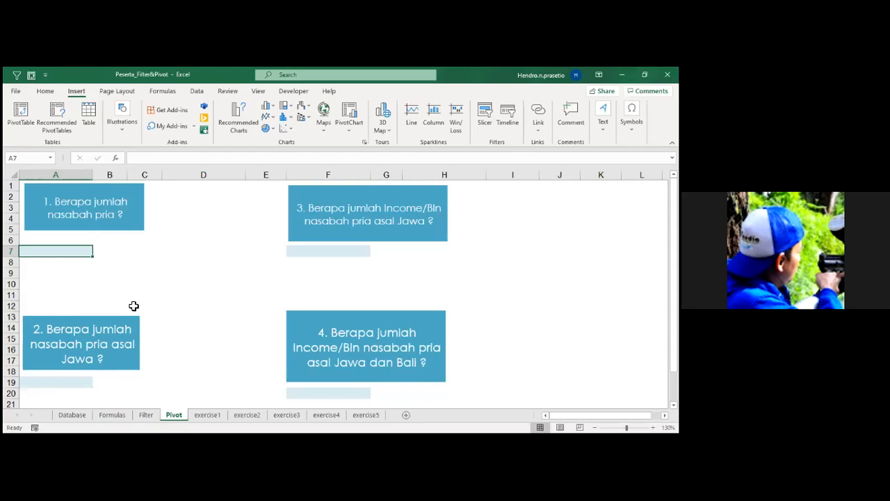
# Remove the AutoFilter from the customer table on the Database sheet.
pyautogui.click(71, 416)
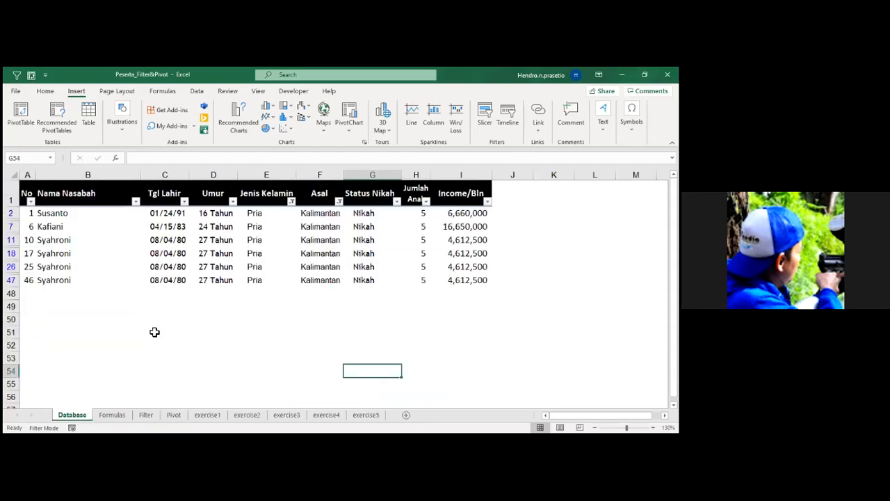
pyautogui.click(293, 228)
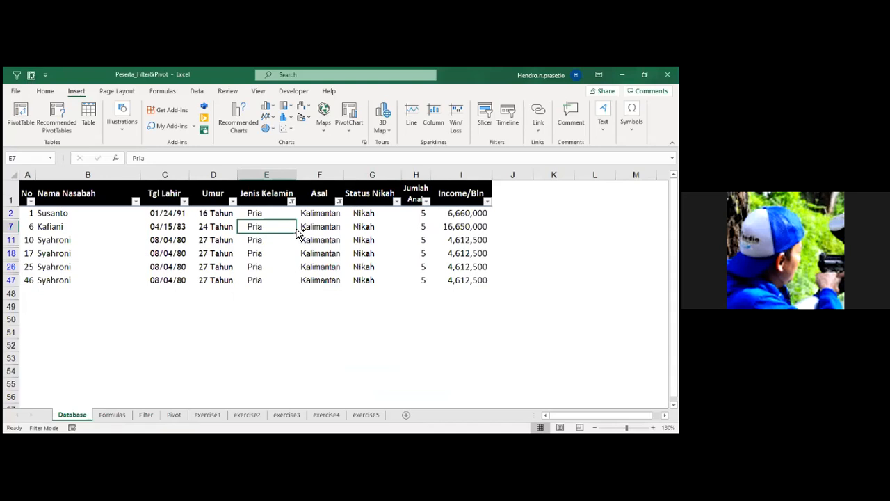
pyautogui.hotkey('ctrl', 'shift', 'l')
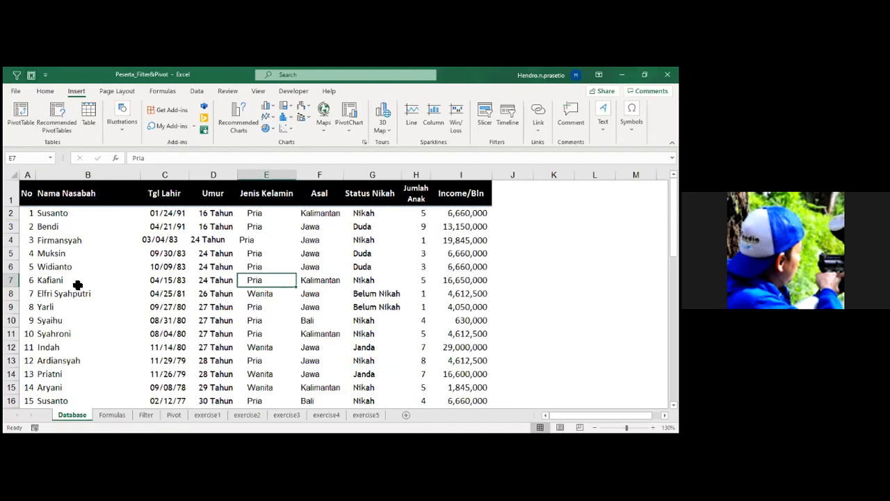
pyautogui.hotkey('alt', '2')
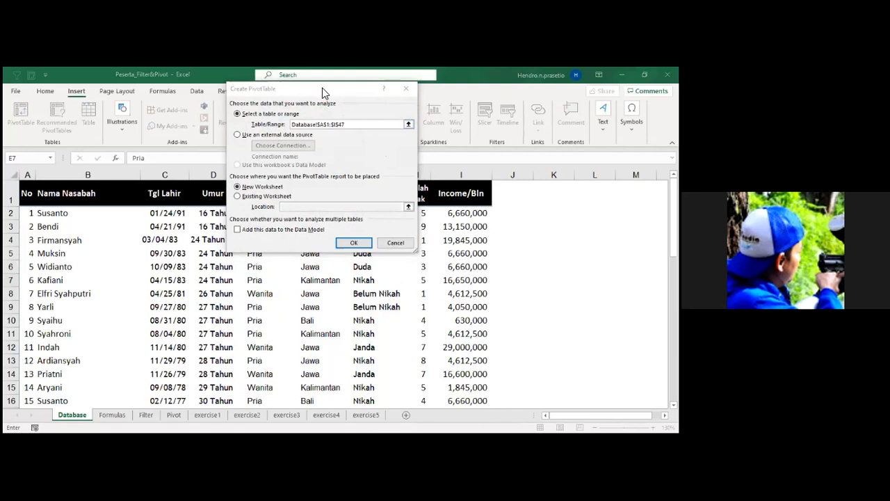
pyautogui.click(310, 201)
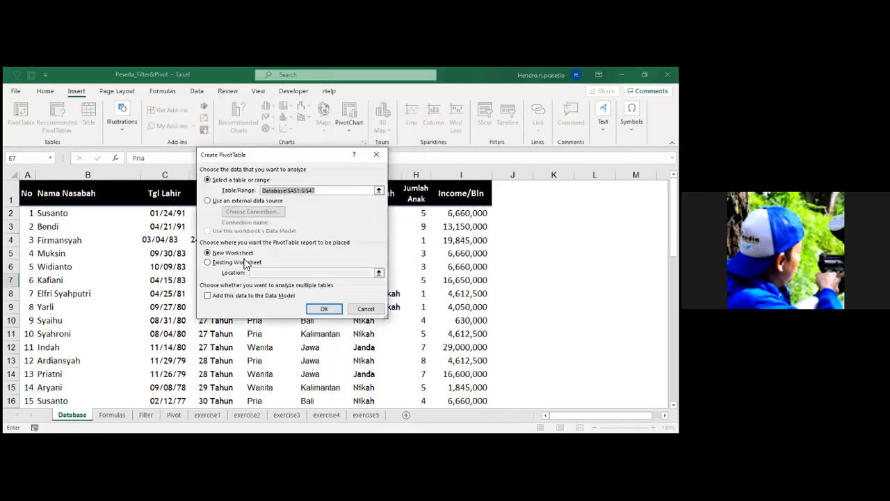
pyautogui.click(208, 263)
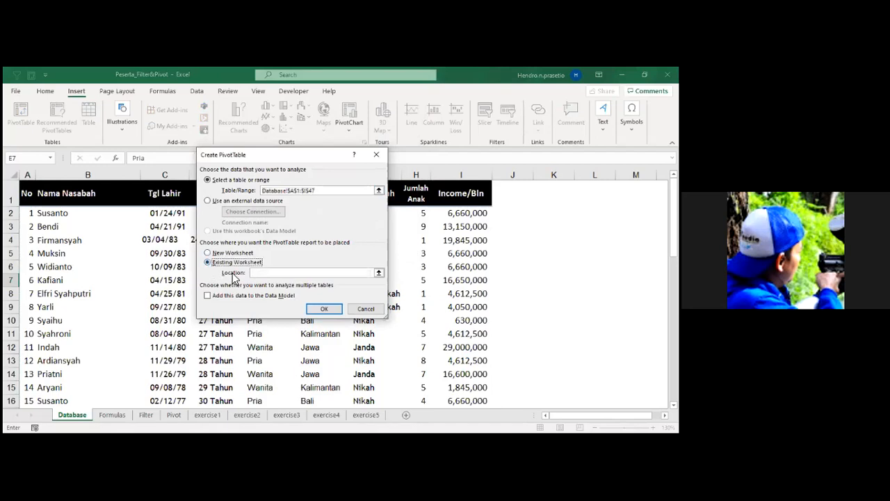
pyautogui.hotkey('alt', 'Tab')
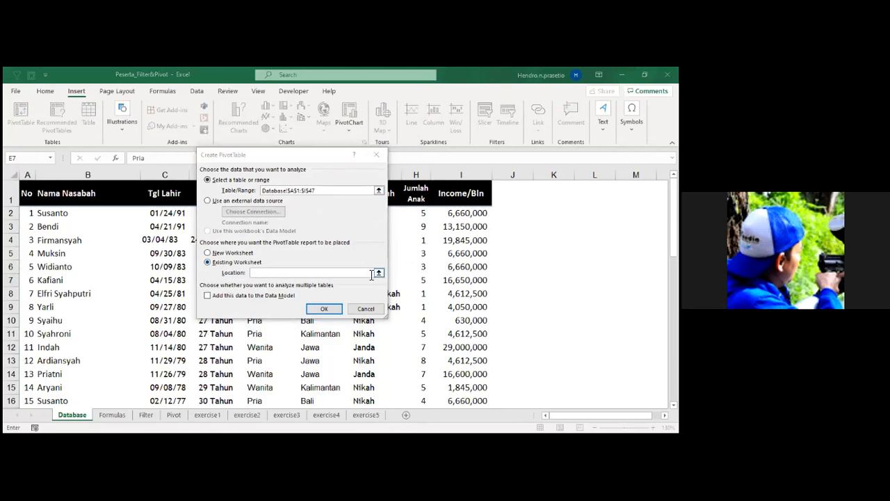
pyautogui.click(259, 274)
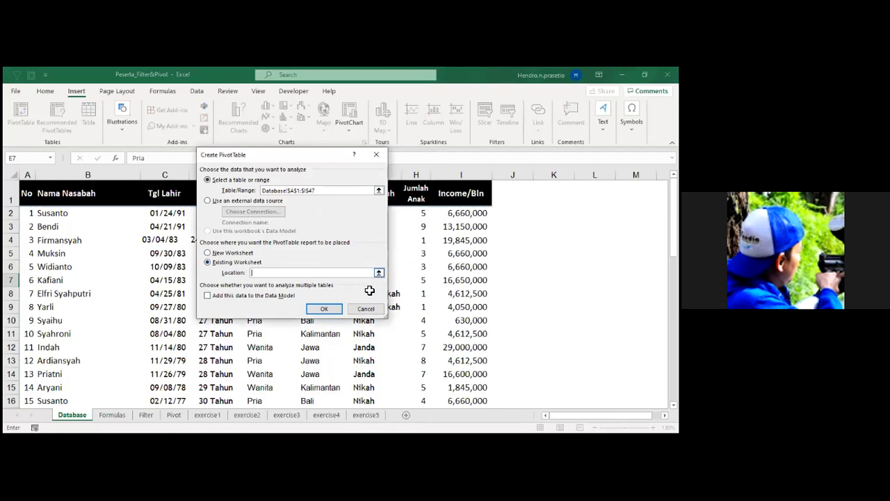
pyautogui.click(379, 272)
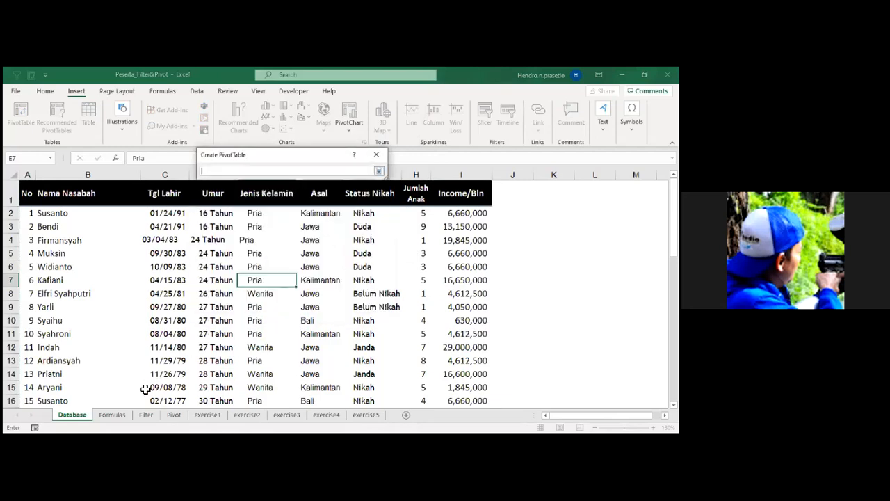
pyautogui.click(214, 415)
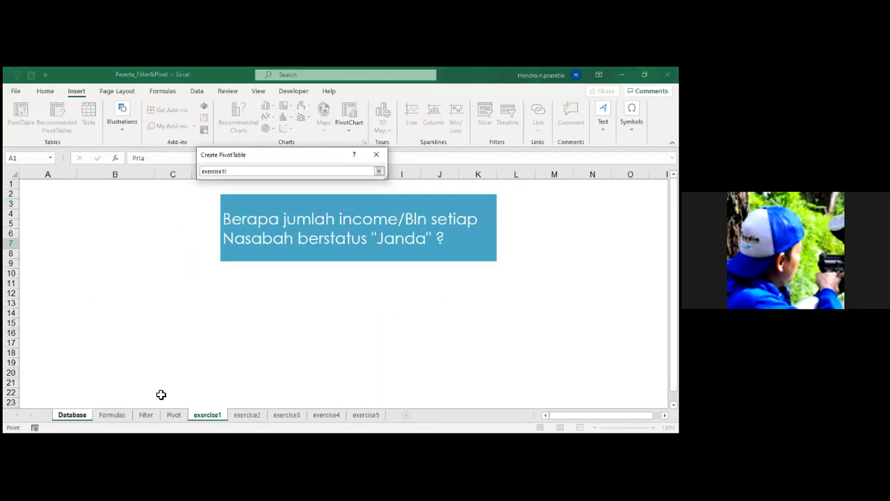
pyautogui.click(174, 415)
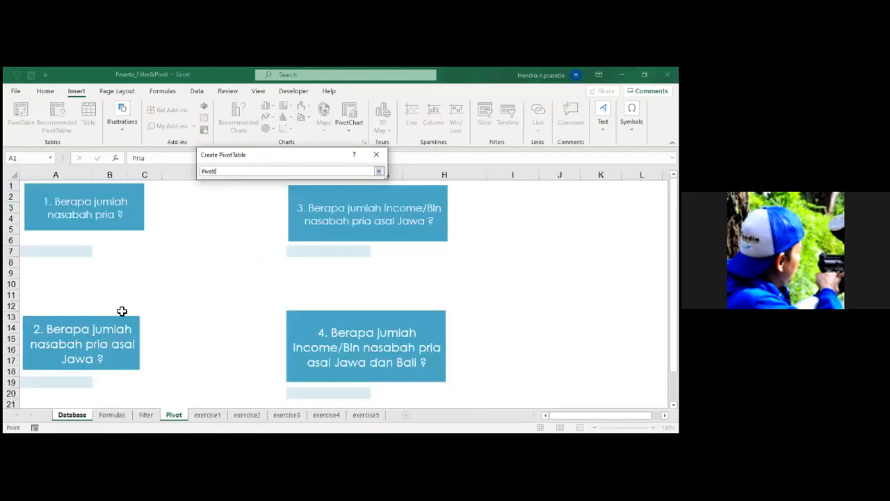
pyautogui.click(39, 252)
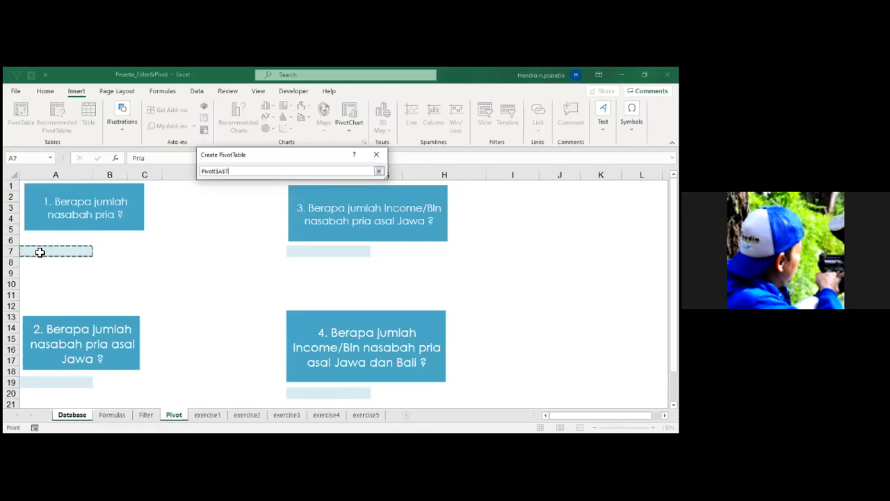
pyautogui.click(379, 171)
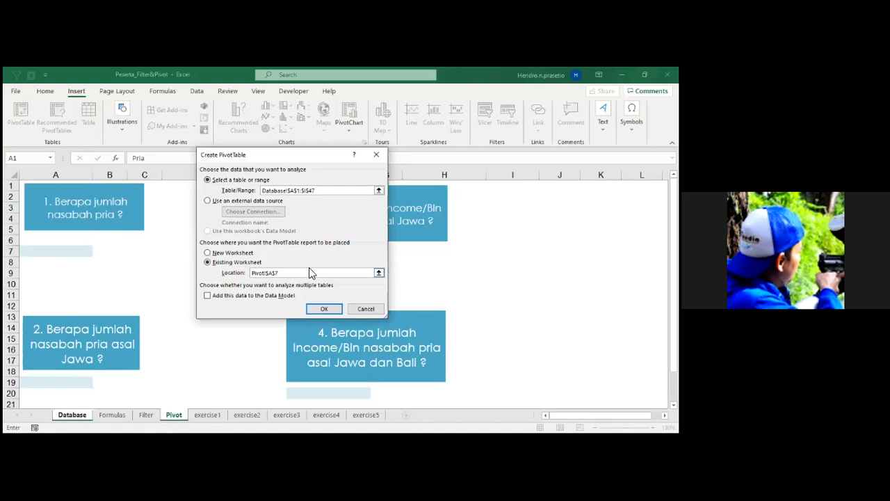
pyautogui.moveTo(309, 276); pyautogui.dragTo(252, 273)
pyautogui.press('BackSpace')
pyautogui.click(361, 311)
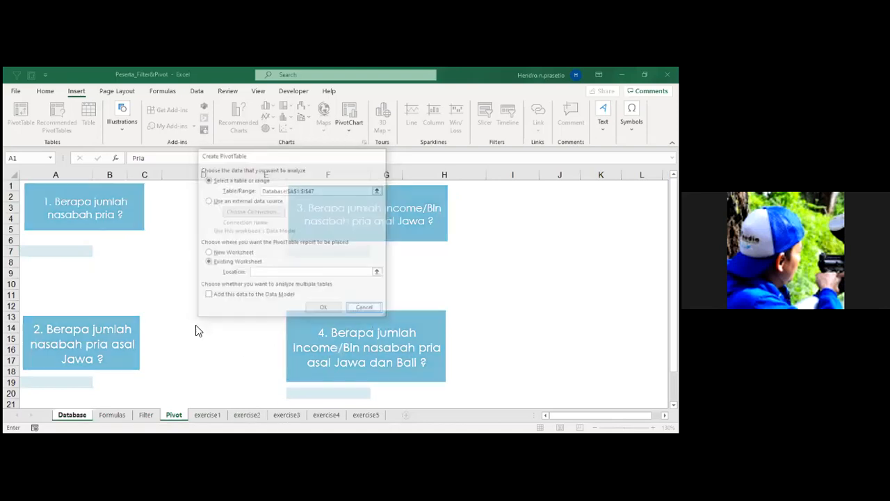
# Create a PivotTable from Database!$A$1:$I$47 on the existing Pivot sheet, placed at cell A7.
pyautogui.hotkey('alt', 'n')
pyautogui.press('v')
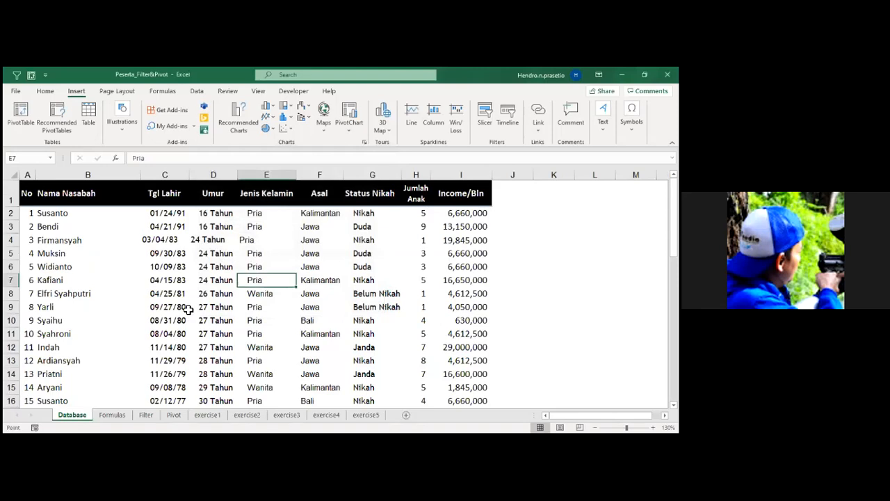
pyautogui.click(224, 264)
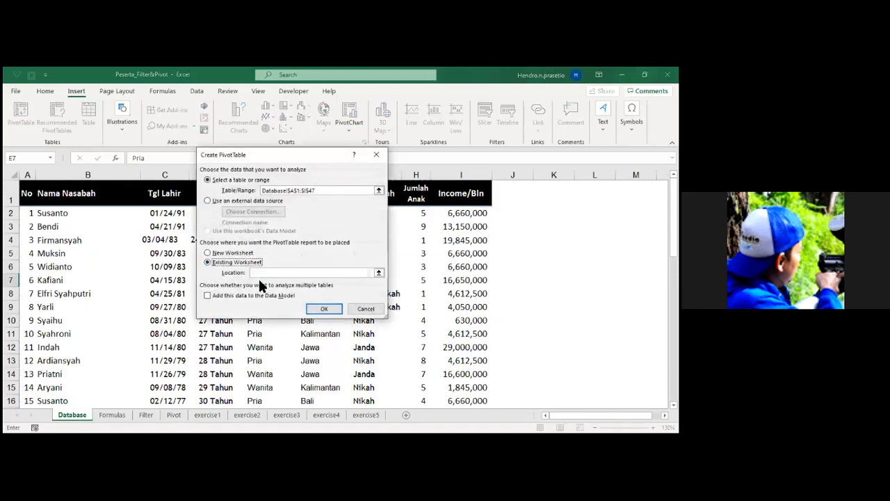
pyautogui.click(253, 273)
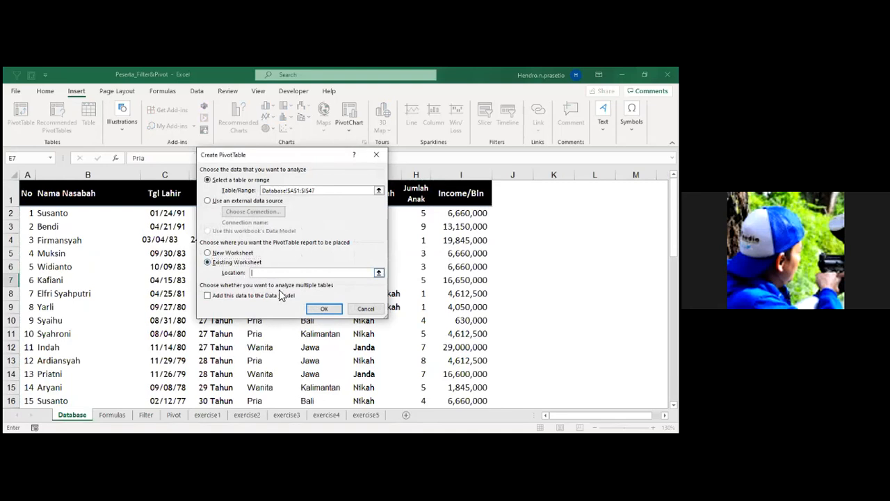
pyautogui.click(168, 415)
pyautogui.click(77, 252)
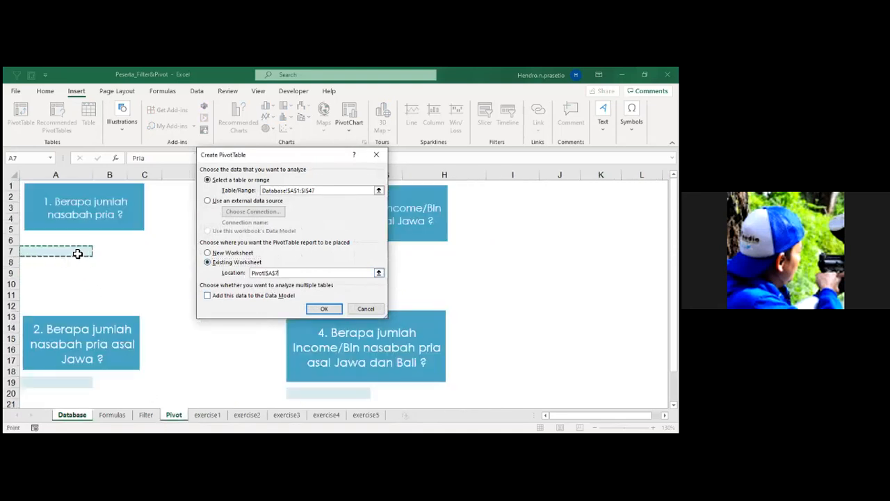
pyautogui.click(332, 310)
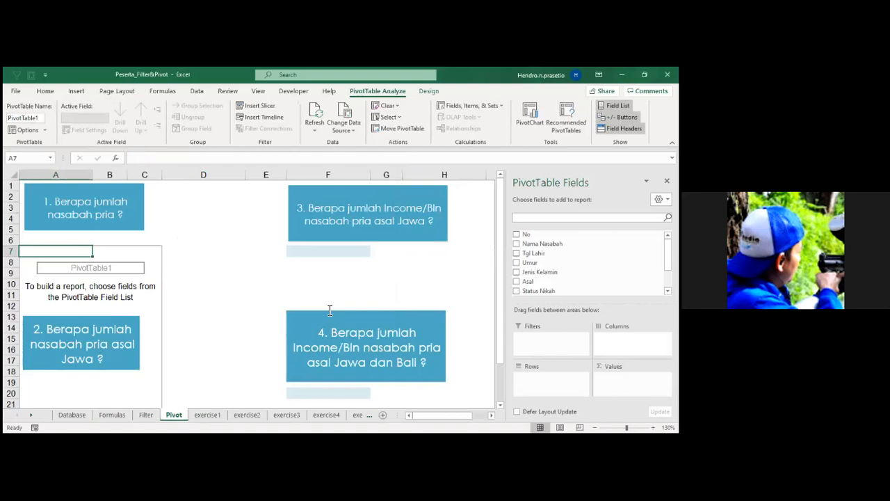
# Add the Jenis Kelamin field to the rows of the new PivotTable.
pyautogui.scroll(-1, 167, 313)
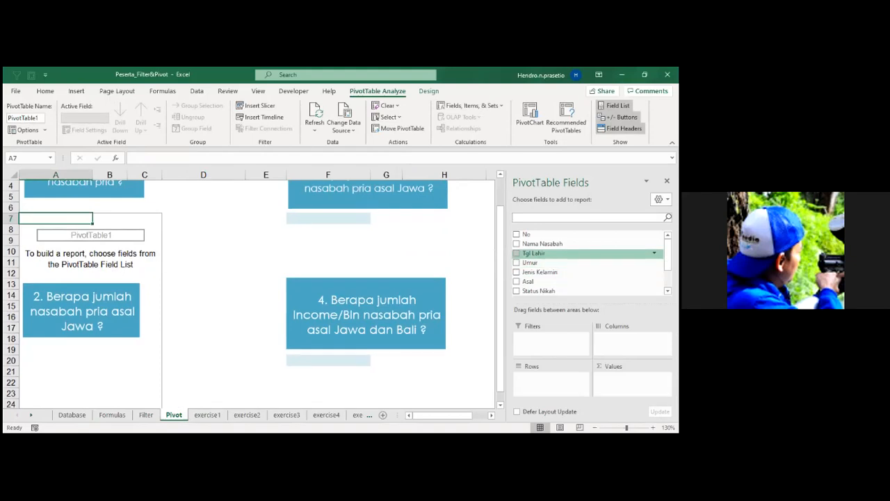
pyautogui.scroll(1, 202, 268)
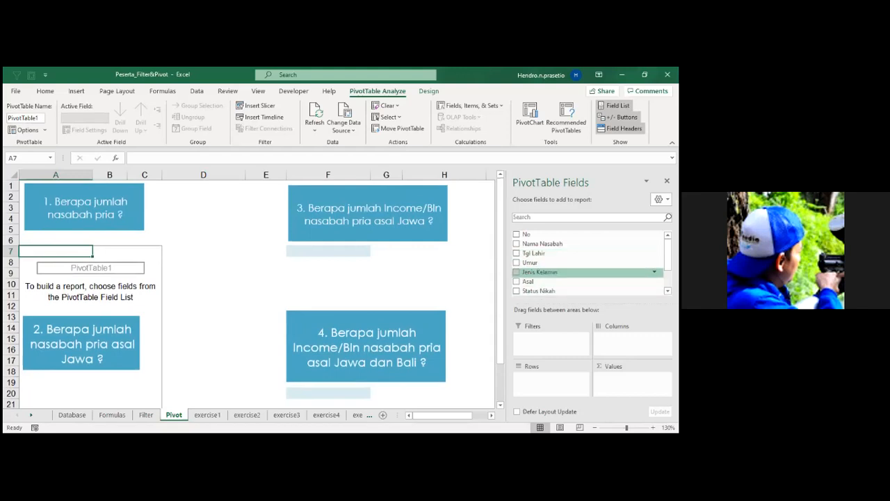
pyautogui.scroll(-3, 590, 263)
pyautogui.moveTo(539, 248); pyautogui.dragTo(550, 379)
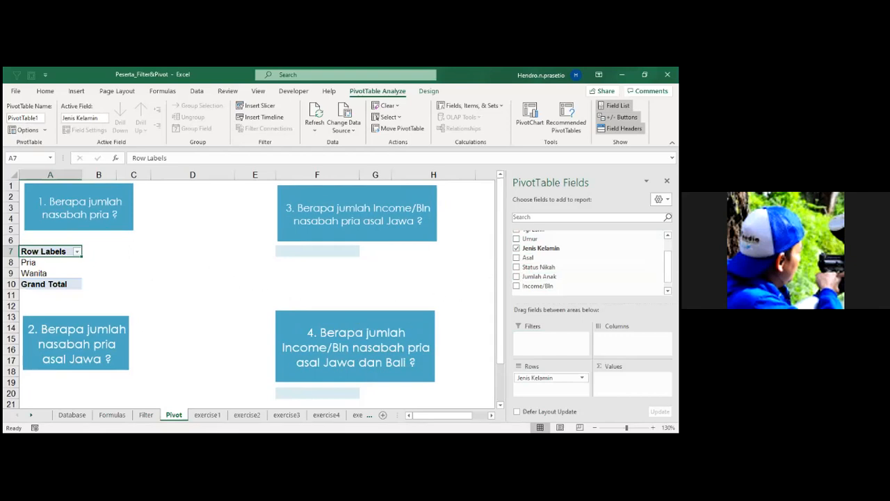
# Filter the PivotTable's Jenis Kelamin row labels to show only Pria.
pyautogui.click(78, 252)
pyautogui.click(128, 313)
pyautogui.write('p')
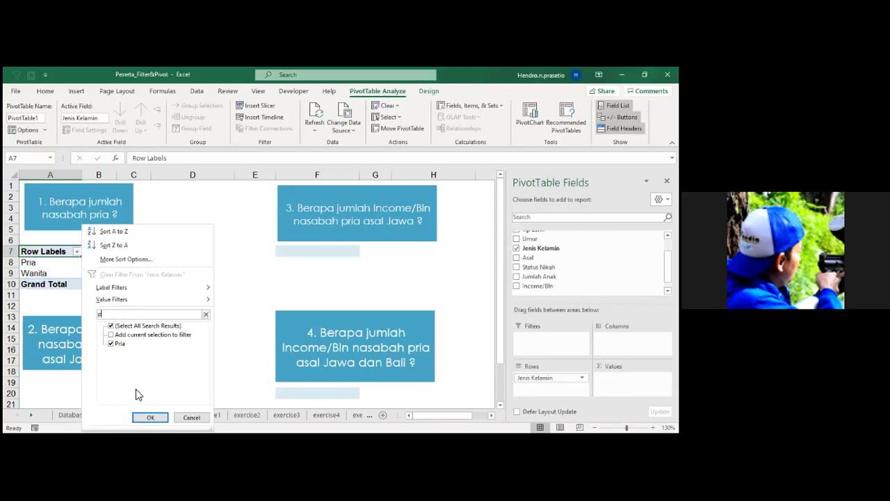
pyautogui.click(148, 417)
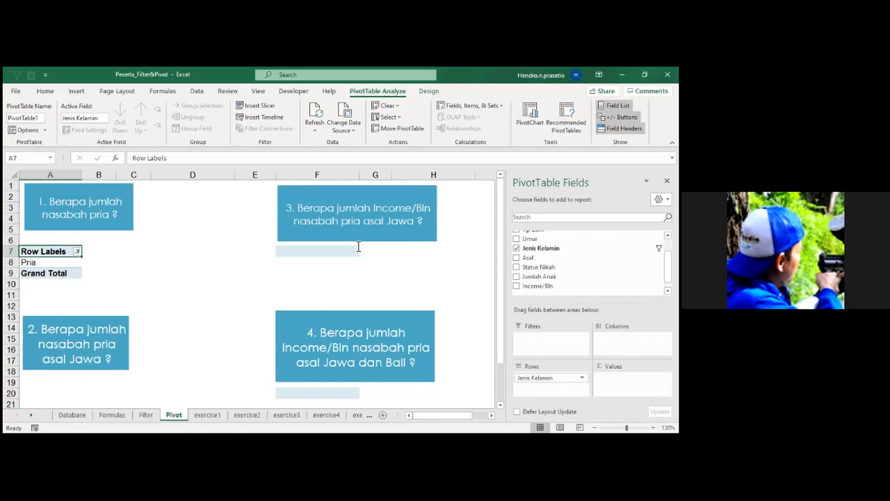
# Add the No field to the PivotTable's values and summarize it by Count instead of Sum.
pyautogui.scroll(3, 584, 250)
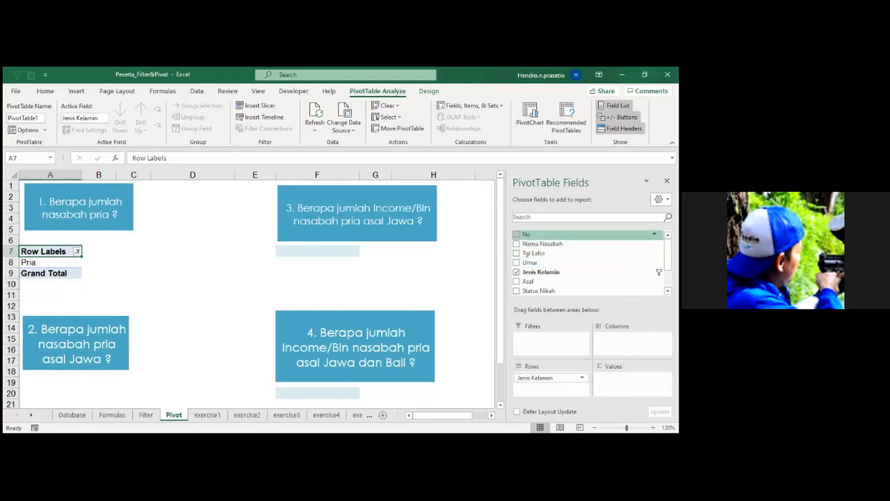
pyautogui.click(517, 233)
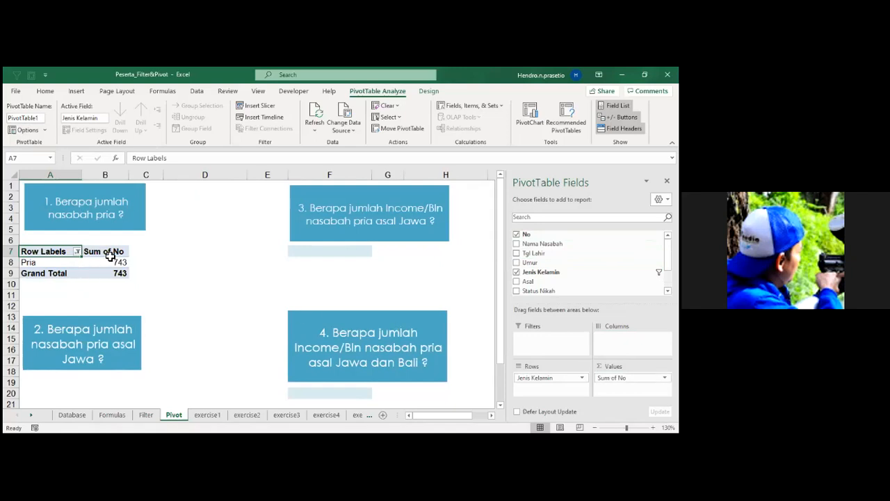
pyautogui.click(72, 414)
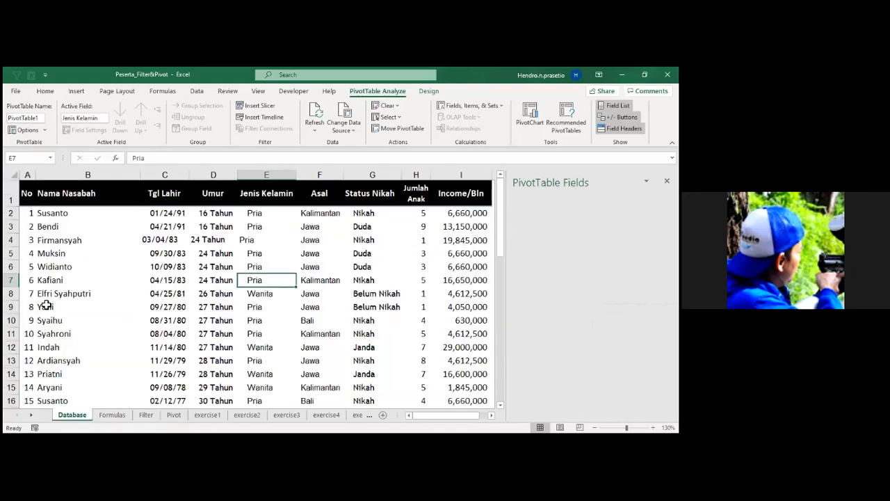
pyautogui.click(167, 416)
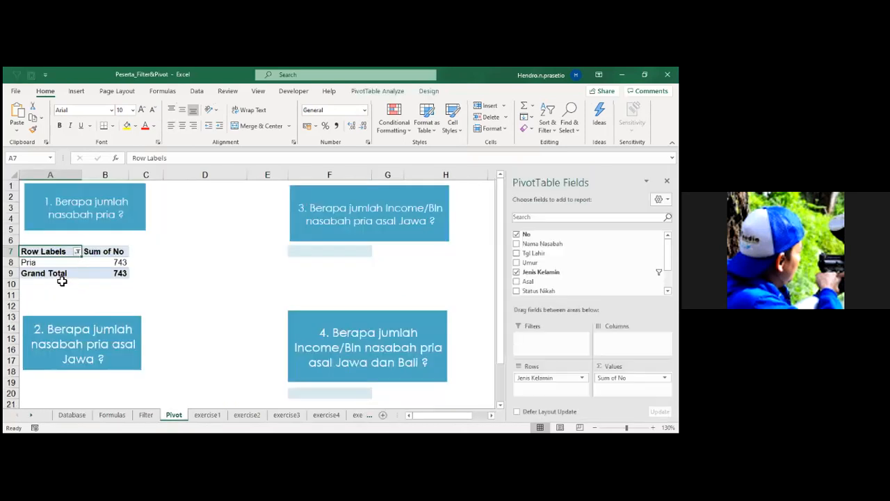
pyautogui.doubleClick(119, 253)
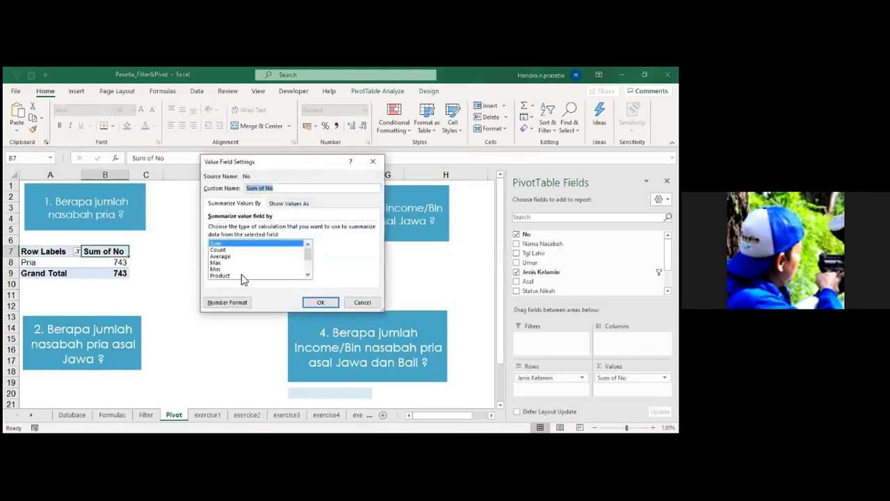
pyautogui.click(219, 250)
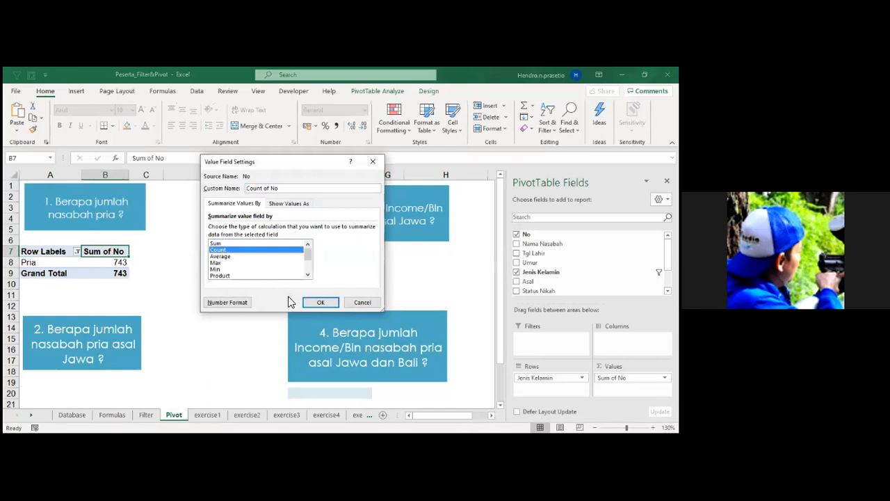
pyautogui.click(321, 303)
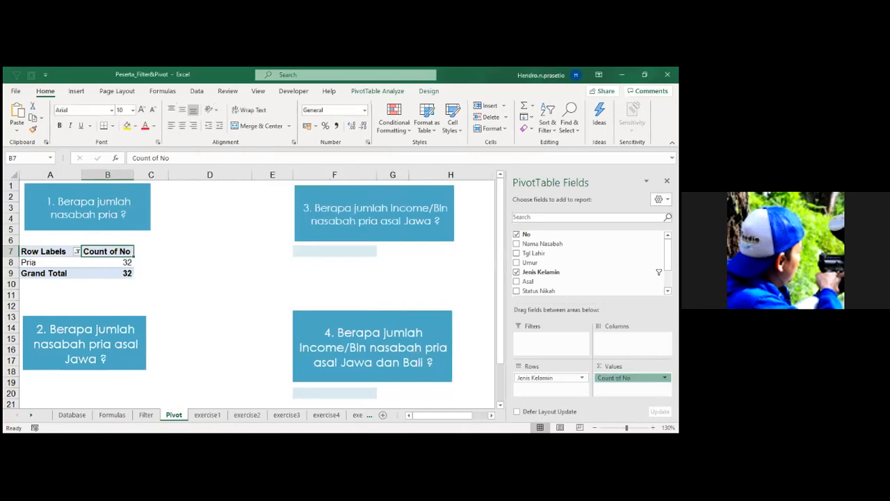
# Review the Value Field Settings of Count of No from both the field list and the header cell.
pyautogui.click(662, 378)
pyautogui.click(630, 366)
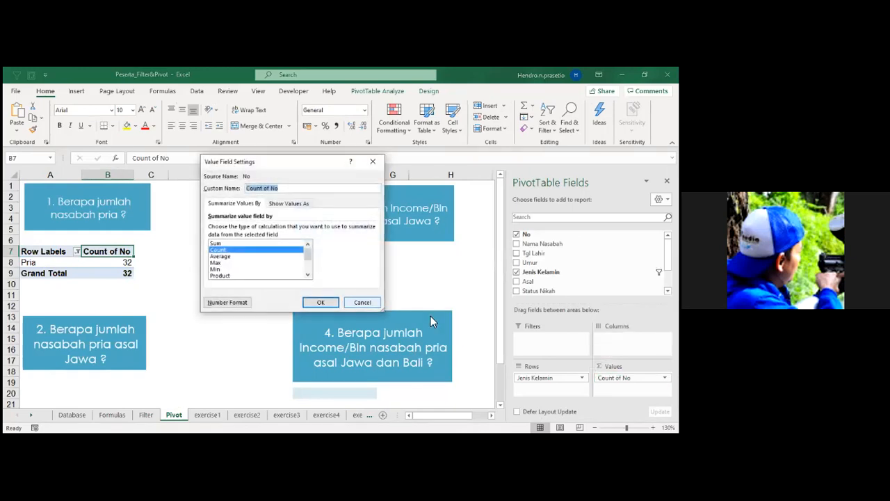
pyautogui.click(329, 303)
pyautogui.doubleClick(102, 253)
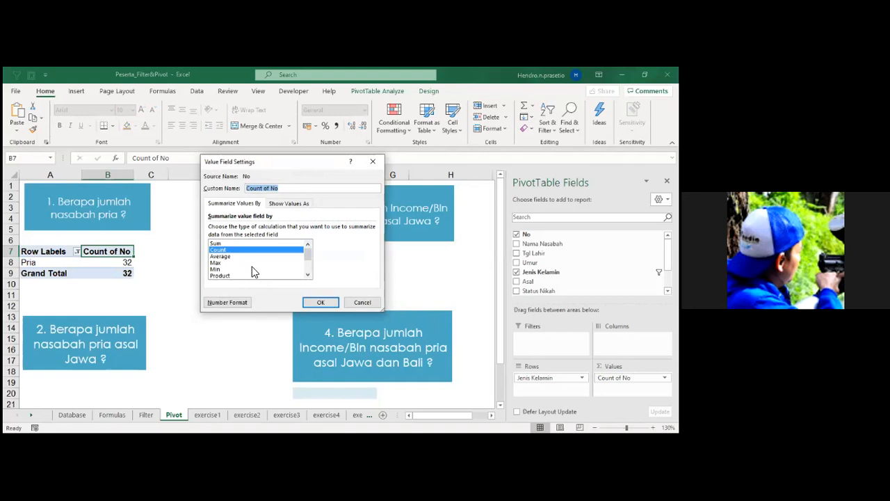
pyautogui.click(320, 304)
# Compare the PivotTable's count of male customers with the answer to question 1 on the Formulas sheet.
pyautogui.click(152, 297)
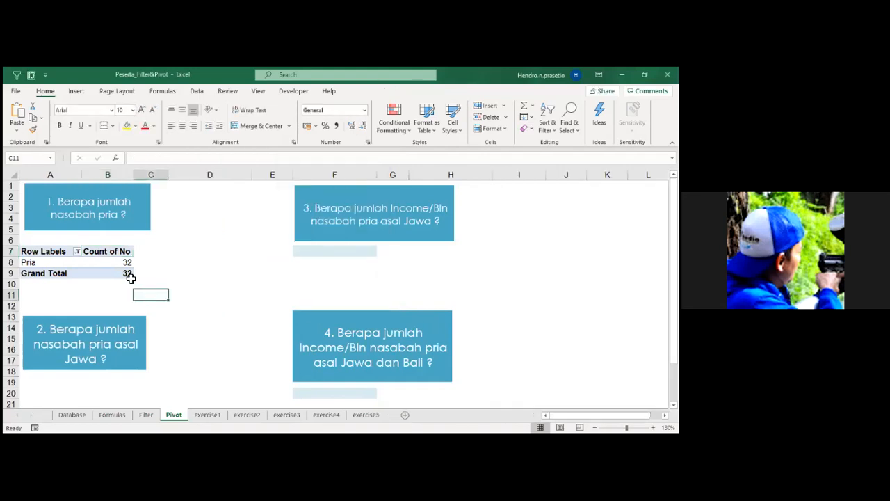
pyautogui.click(122, 415)
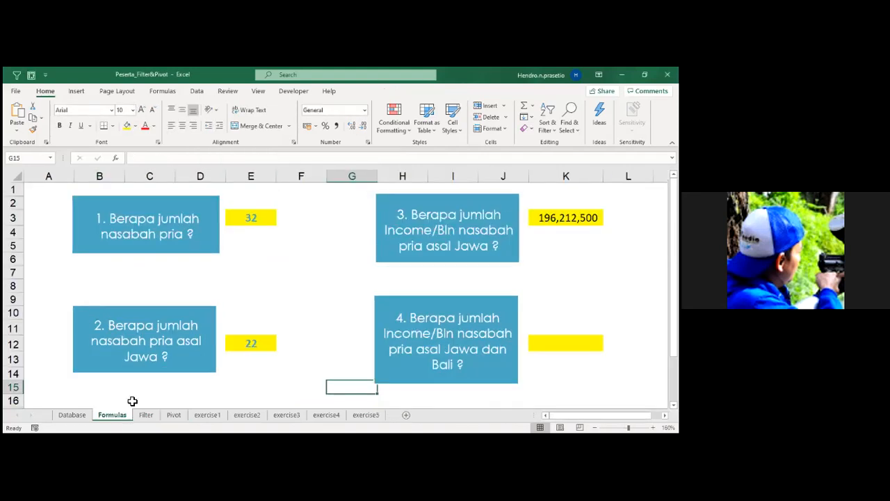
pyautogui.click(174, 415)
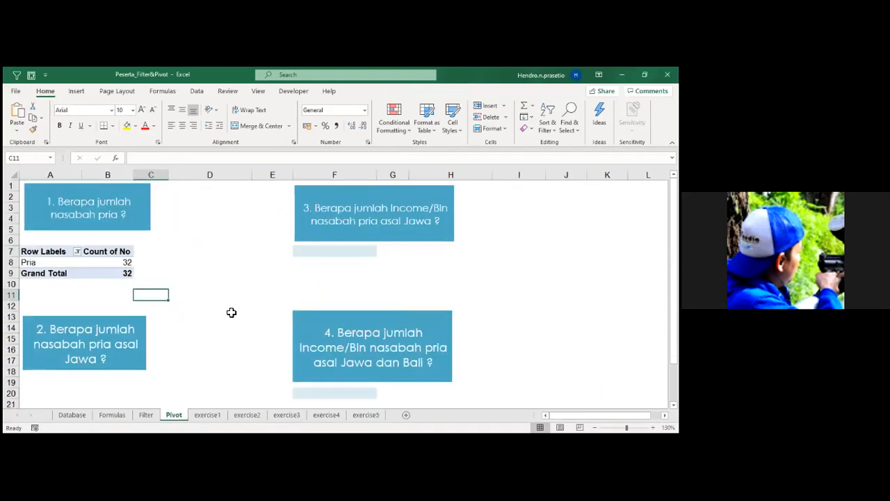
# Narrow column B on the Pivot sheet and collapse the ribbon.
pyautogui.scroll(1, 237, 315)
pyautogui.scroll(-1, 238, 315)
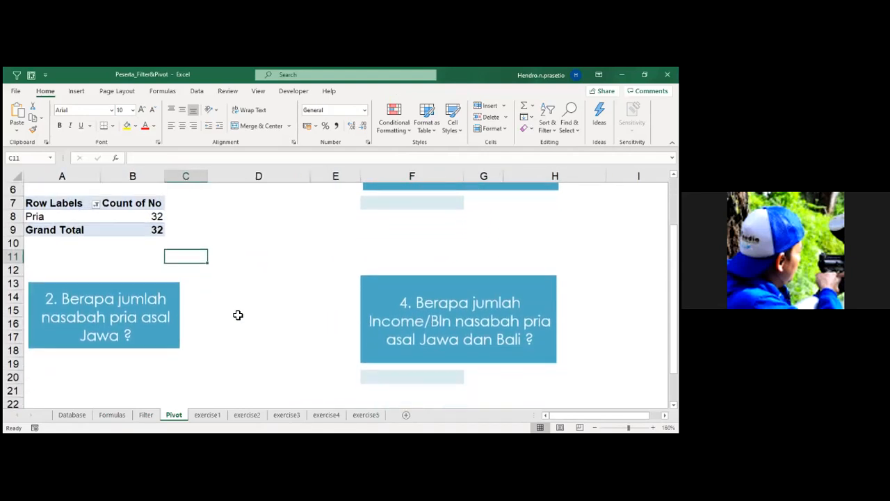
pyautogui.scroll(1, 238, 316)
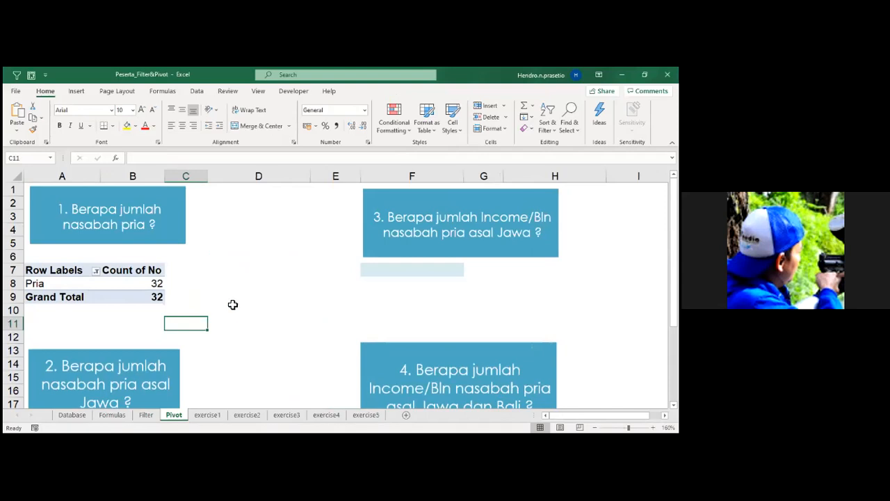
pyautogui.moveTo(165, 174); pyautogui.dragTo(150, 175)
pyautogui.scroll(-2, 238, 260)
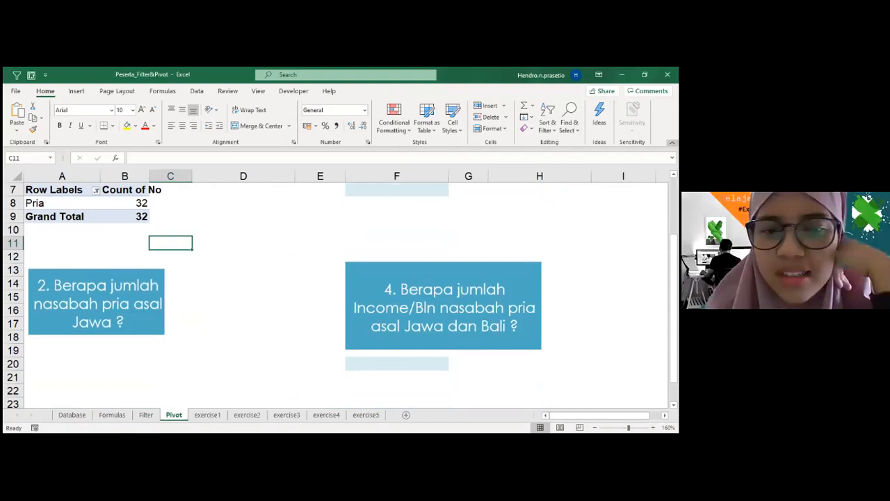
pyautogui.click(672, 143)
pyautogui.scroll(2, 469, 194)
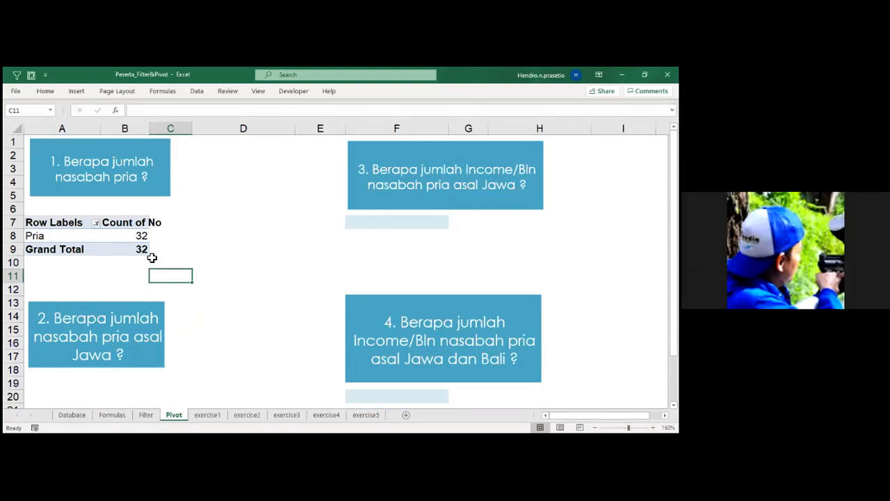
# Delete the PivotTable in A7:B9 under question 1 and open the Database sheet.
pyautogui.moveTo(45, 225); pyautogui.dragTo(117, 251)
pyautogui.press('Delete')
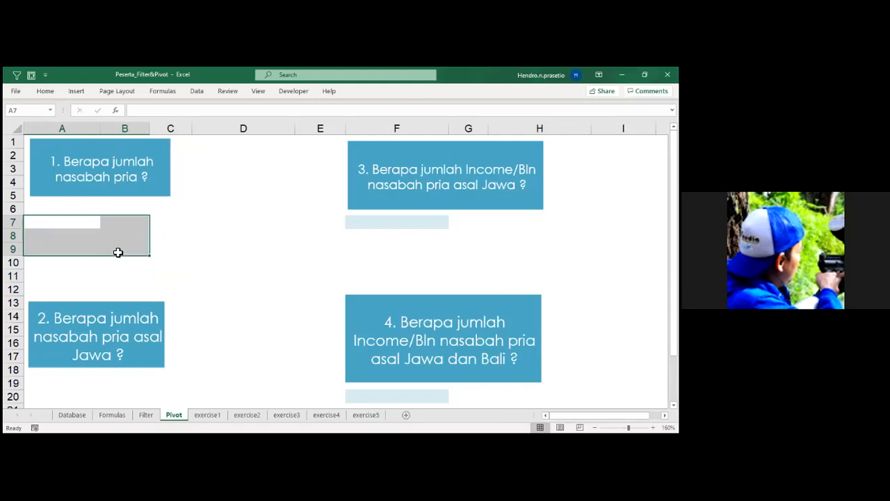
pyautogui.click(72, 414)
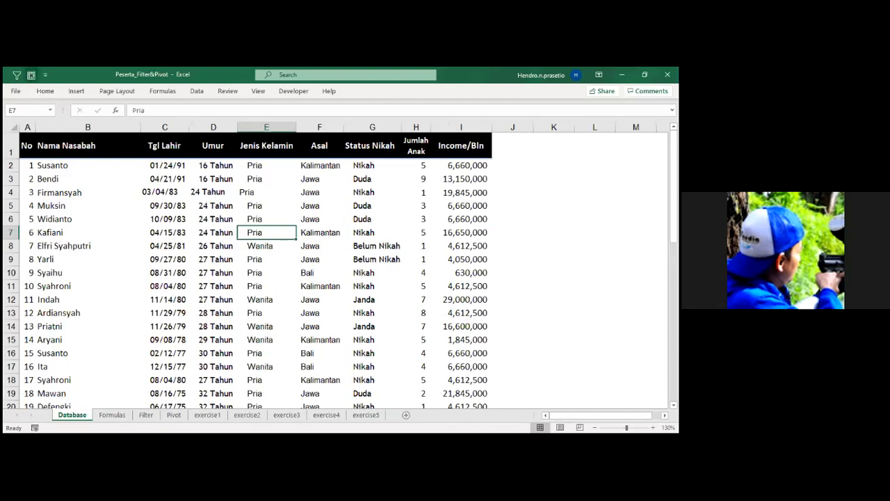
# Try to start a PivotTable with the empty cell K10 outside the customer data selected.
pyautogui.click(77, 92)
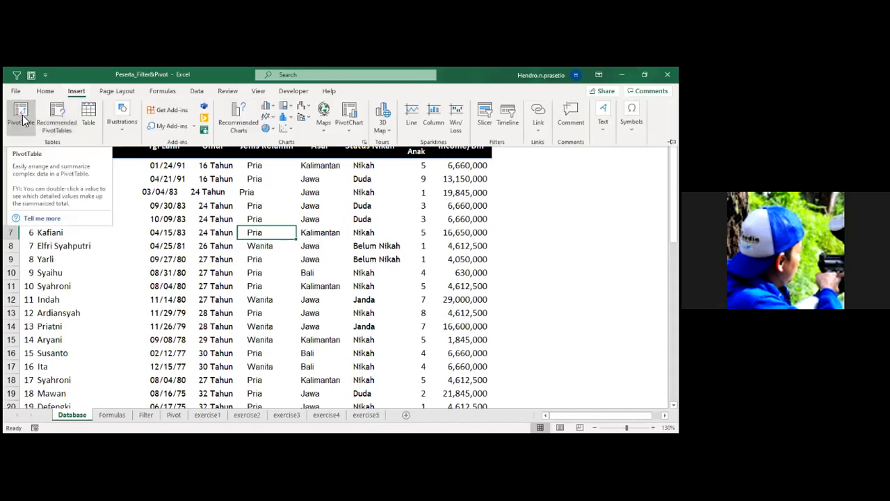
pyautogui.click(248, 272)
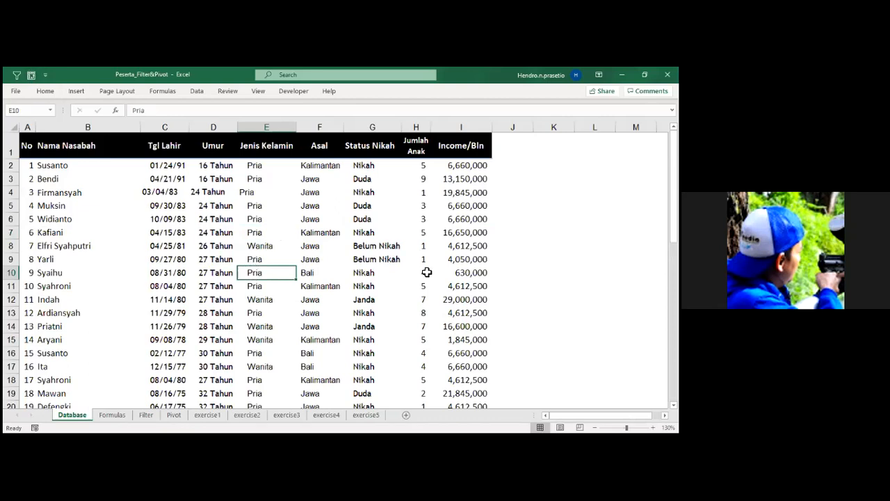
pyautogui.click(513, 272)
pyautogui.click(554, 273)
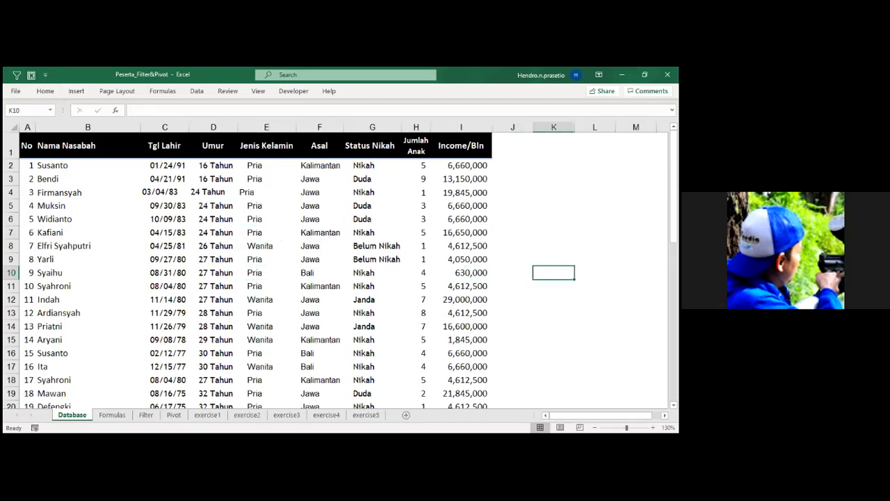
pyautogui.click(554, 219)
pyautogui.click(554, 273)
pyautogui.click(75, 92)
pyautogui.click(19, 115)
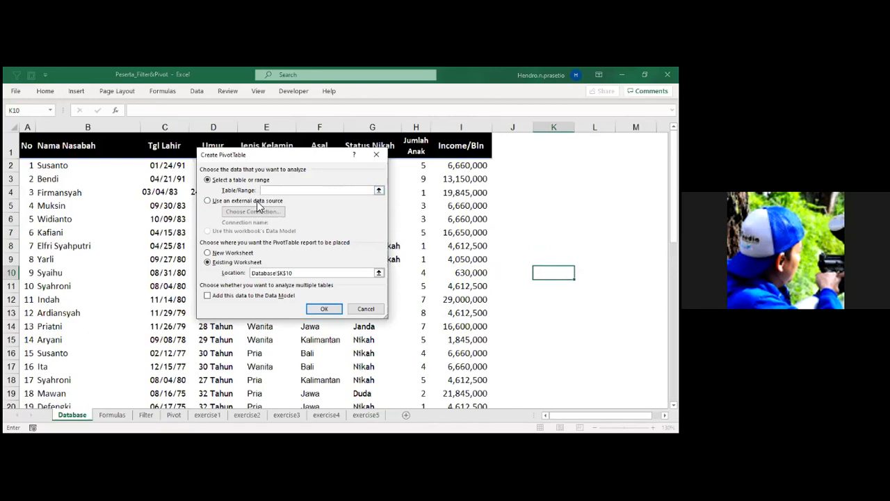
pyautogui.click(366, 309)
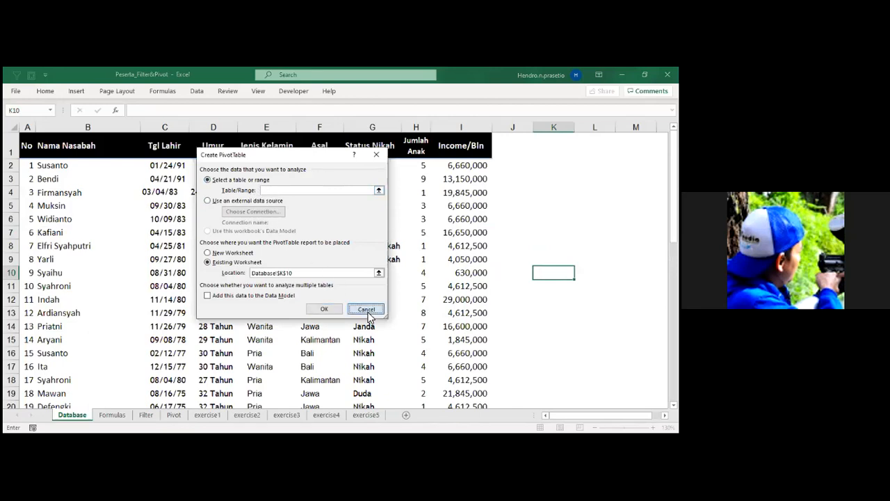
pyautogui.click(595, 313)
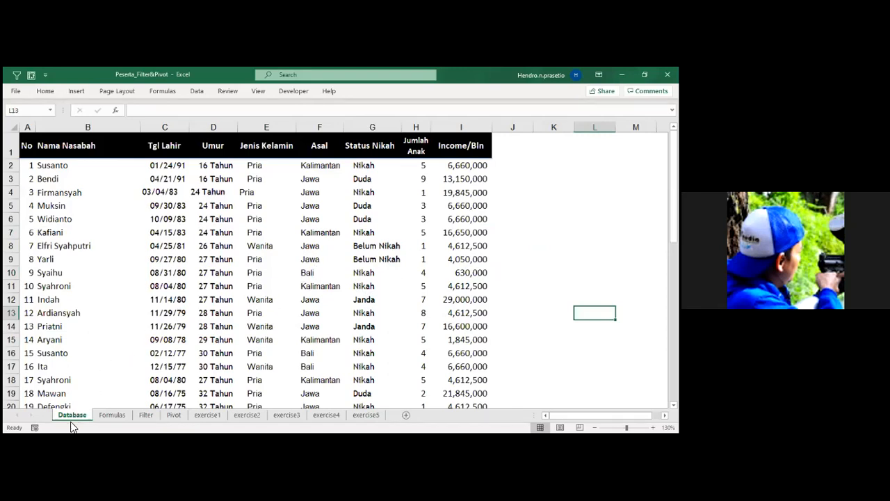
pyautogui.click(194, 220)
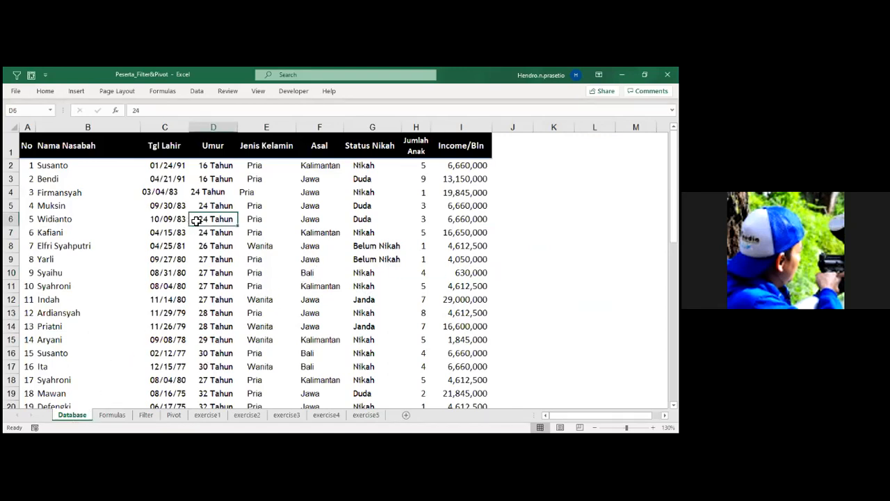
pyautogui.moveTo(23, 150); pyautogui.dragTo(459, 407)
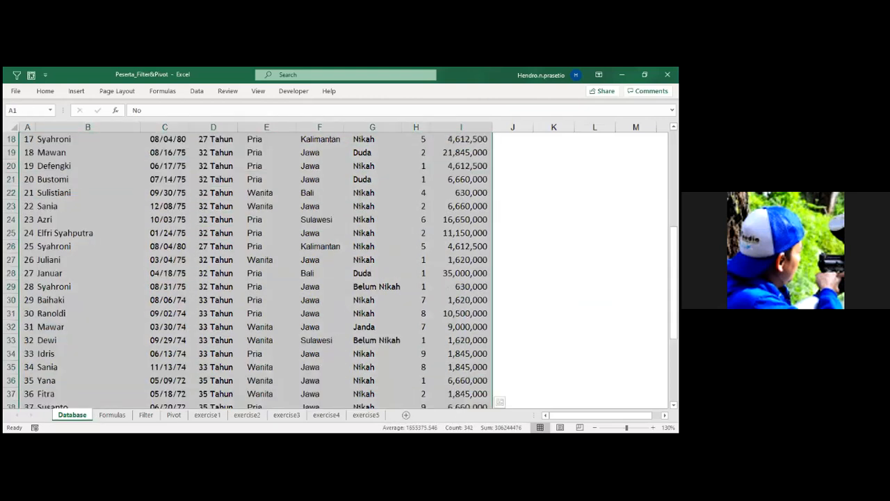
pyautogui.click(551, 299)
pyautogui.scroll(5, 551, 299)
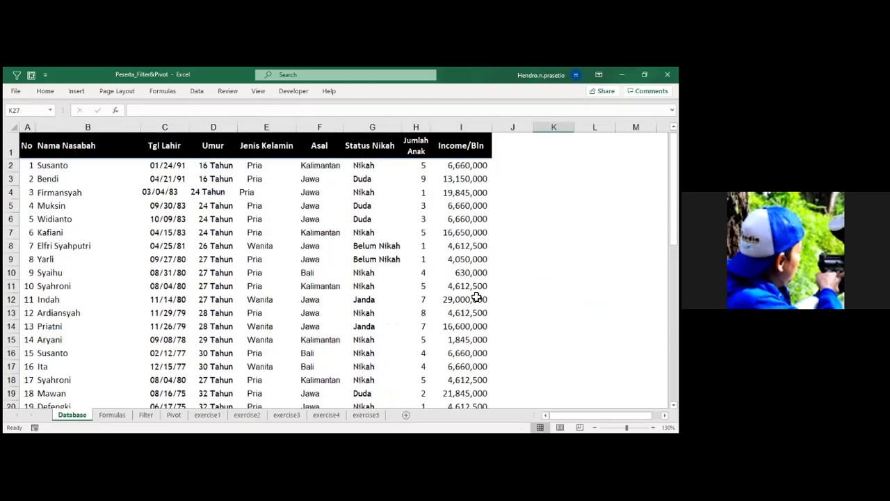
pyautogui.click(251, 219)
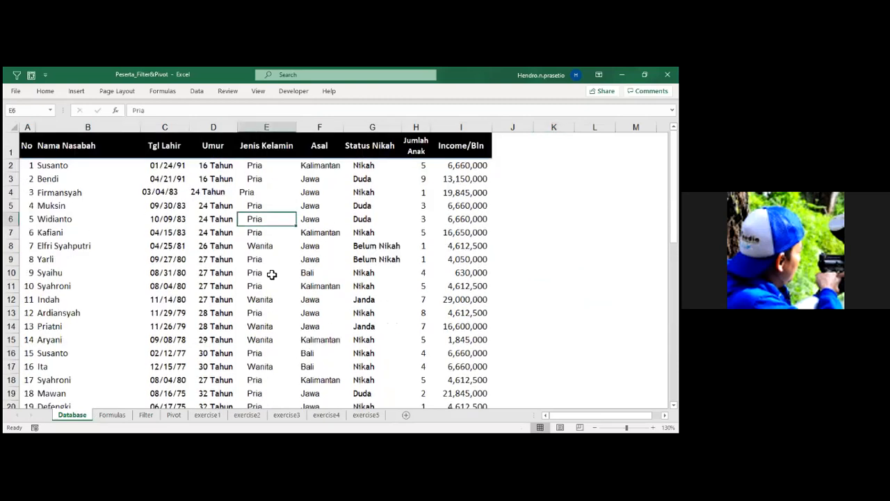
pyautogui.click(55, 194)
pyautogui.click(61, 182)
pyautogui.click(64, 215)
pyautogui.click(76, 241)
pyautogui.click(97, 191)
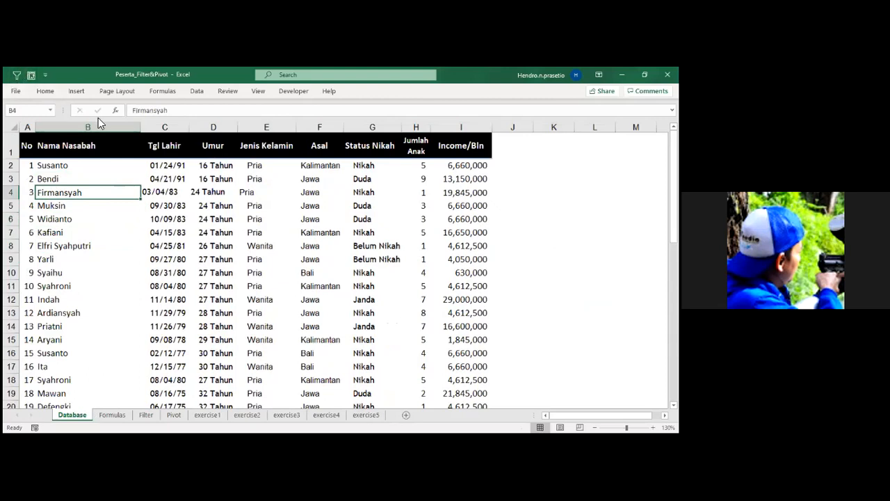
# Create a PivotTable from Database range A1:I47, starting inside the data, and place it in cell A6 of the existing Pivot sheet.
pyautogui.click(104, 235)
pyautogui.click(78, 194)
pyautogui.click(75, 91)
pyautogui.click(21, 117)
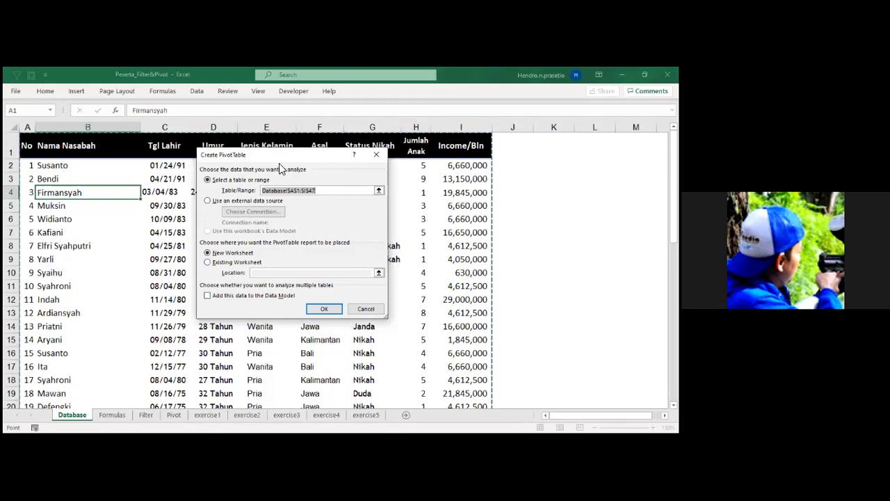
pyautogui.click(239, 261)
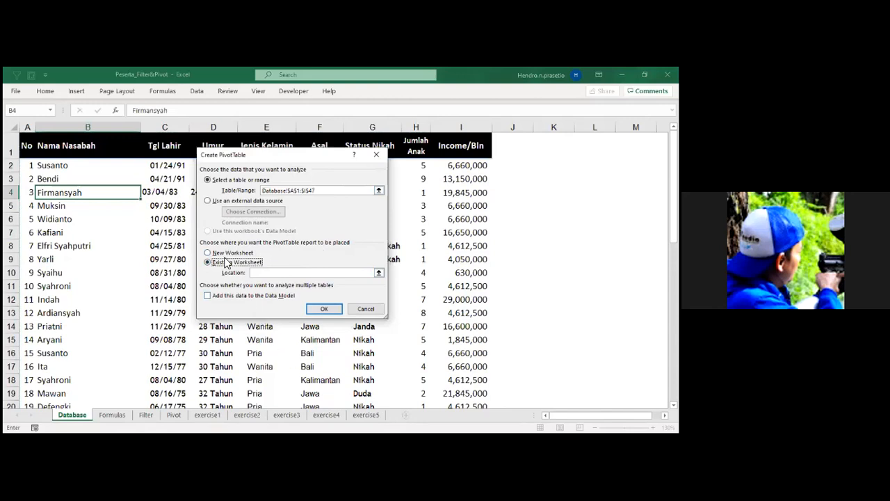
pyautogui.click(277, 274)
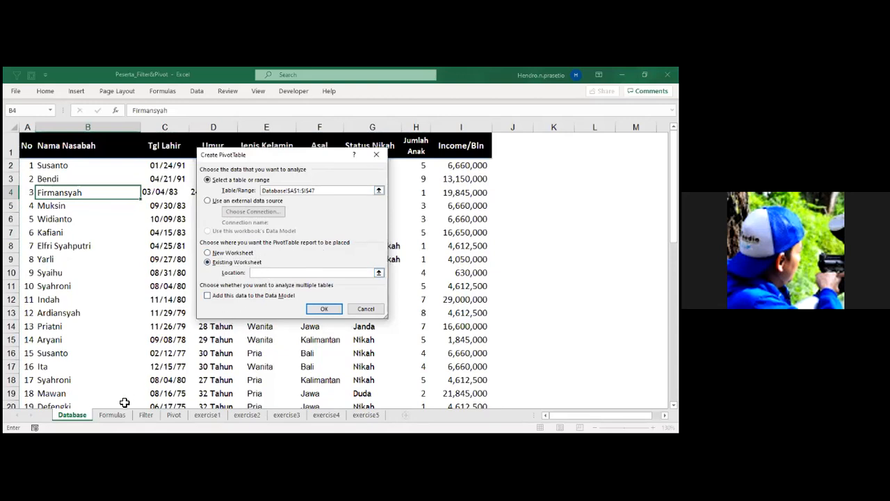
pyautogui.click(171, 416)
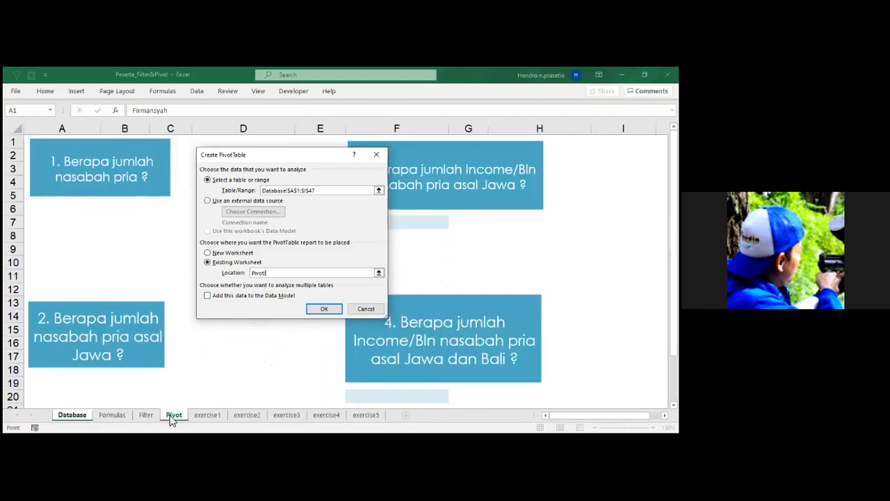
pyautogui.click(56, 216)
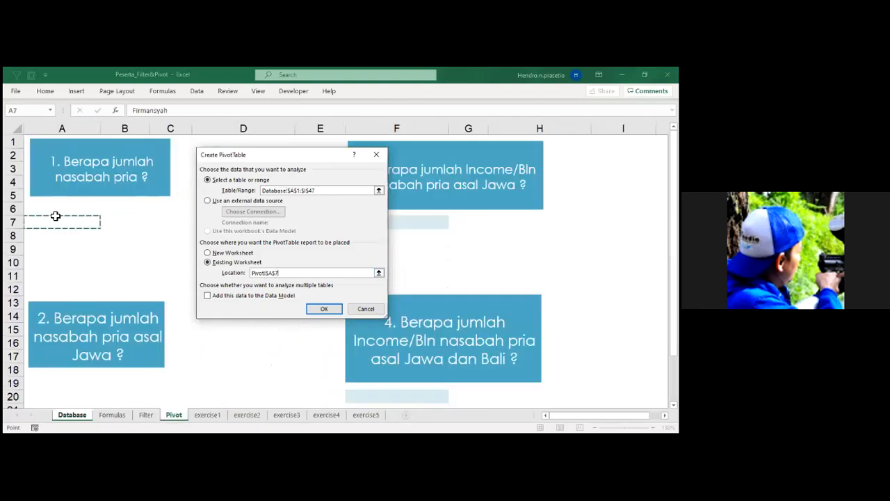
pyautogui.click(56, 209)
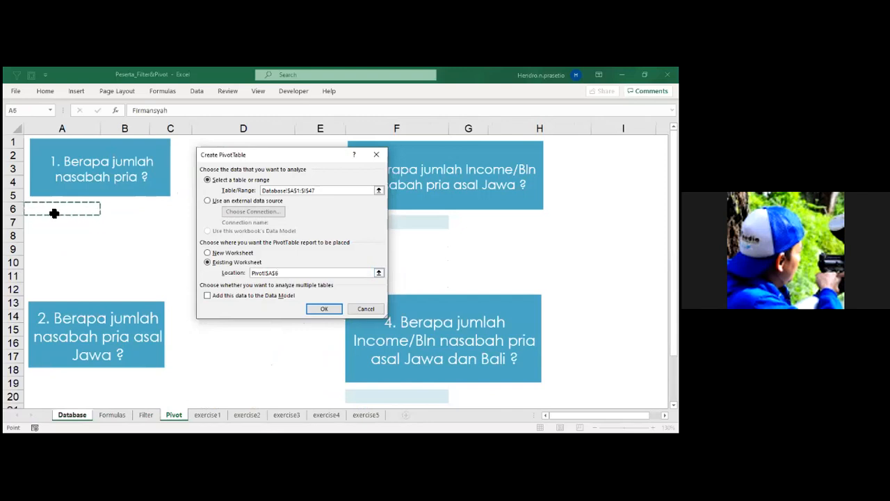
pyautogui.click(327, 311)
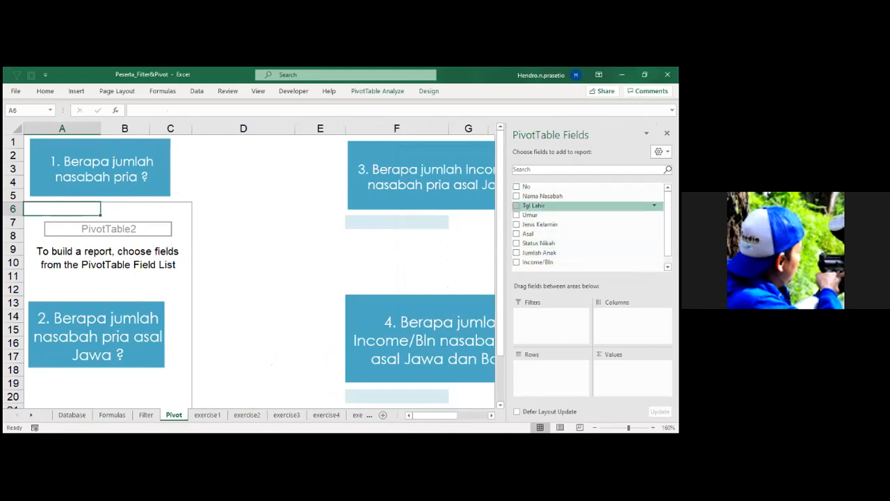
# Add the Jenis Kelamin field to the PivotTable's rows as its only row field.
pyautogui.moveTo(540, 225); pyautogui.dragTo(551, 368)
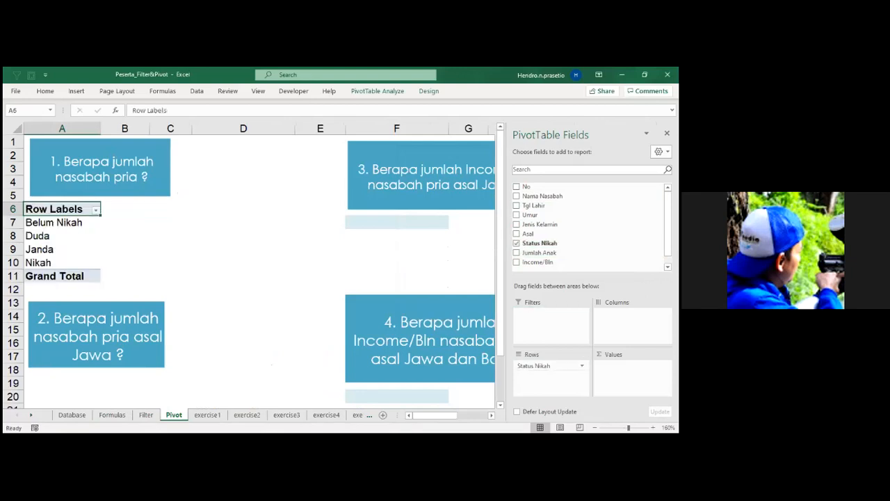
pyautogui.moveTo(550, 365); pyautogui.dragTo(459, 266)
pyautogui.moveTo(541, 225); pyautogui.dragTo(551, 372)
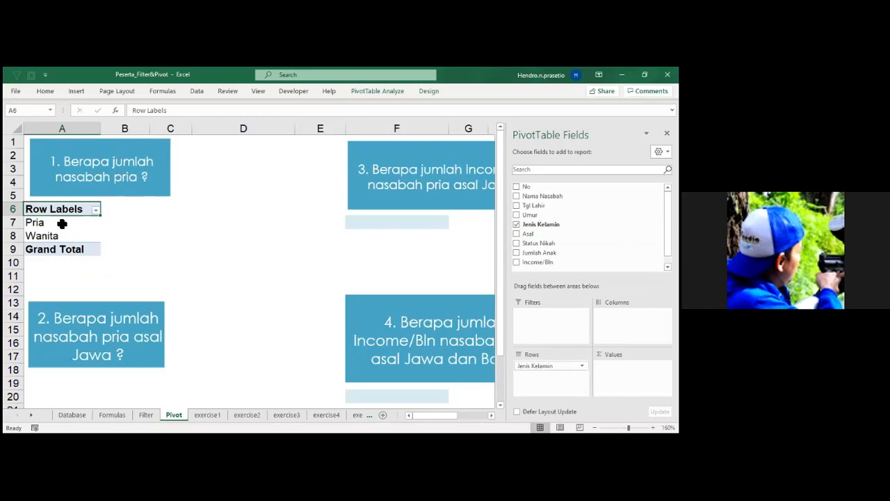
# Filter the PivotTable's row labels to show only Pria.
pyautogui.click(96, 209)
pyautogui.click(41, 305)
pyautogui.write('pr')
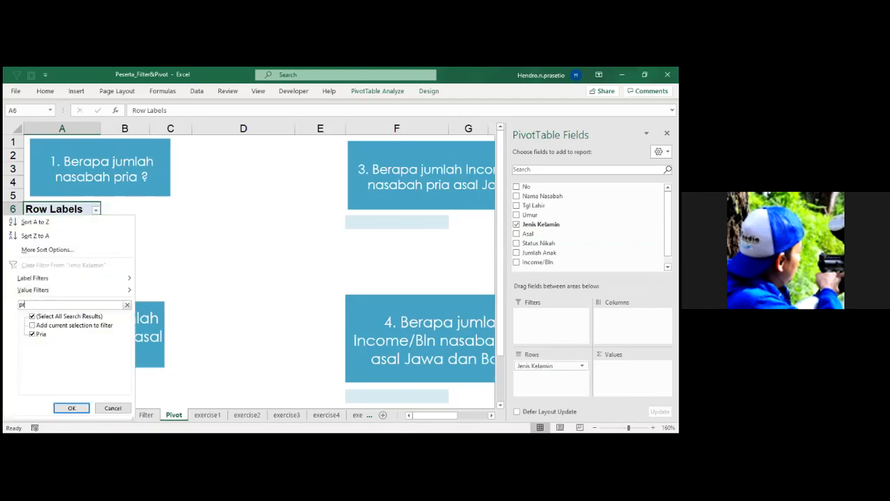
pyautogui.write('i')
pyautogui.click(67, 410)
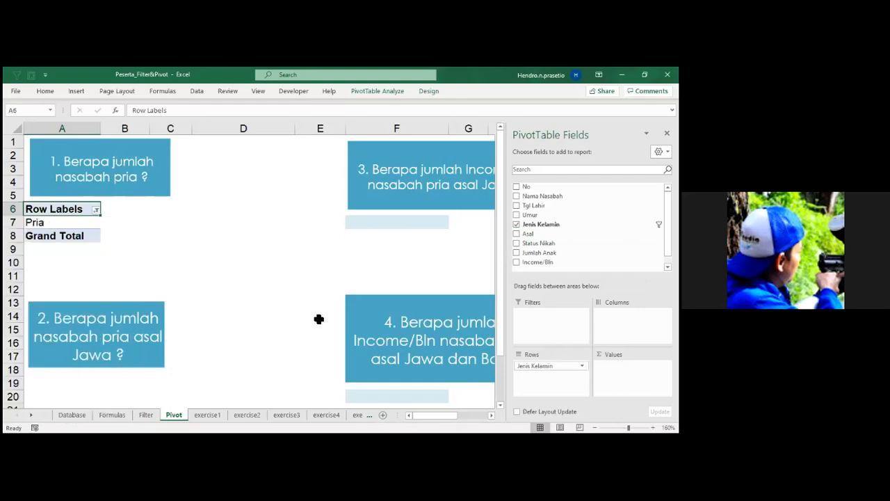
# Add the No field to the PivotTable's values and summarize it by Count.
pyautogui.moveTo(526, 186); pyautogui.dragTo(630, 369)
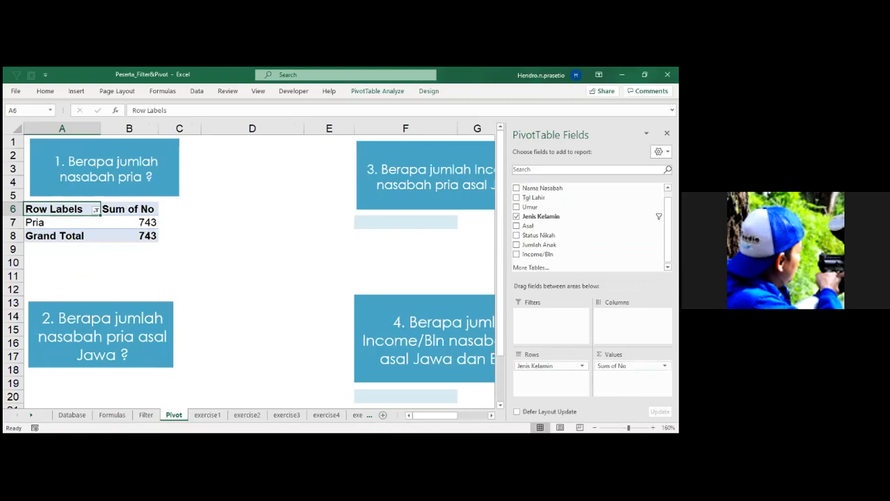
pyautogui.click(135, 212)
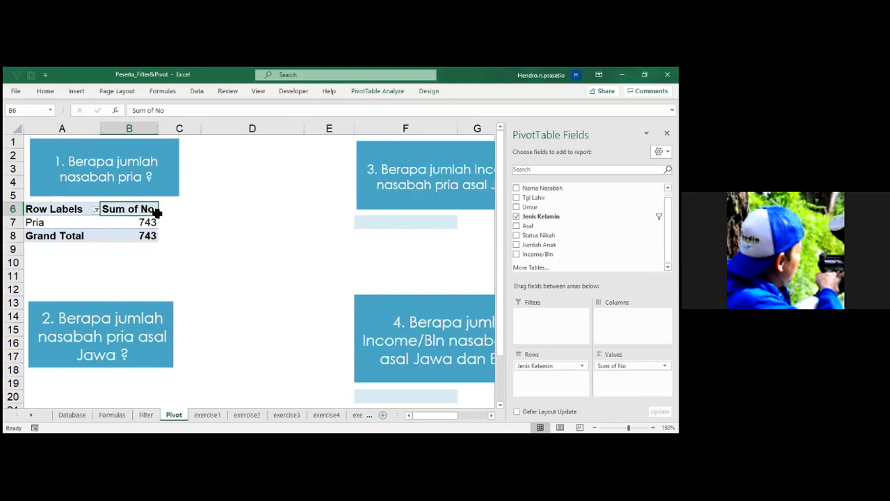
pyautogui.doubleClick(151, 213)
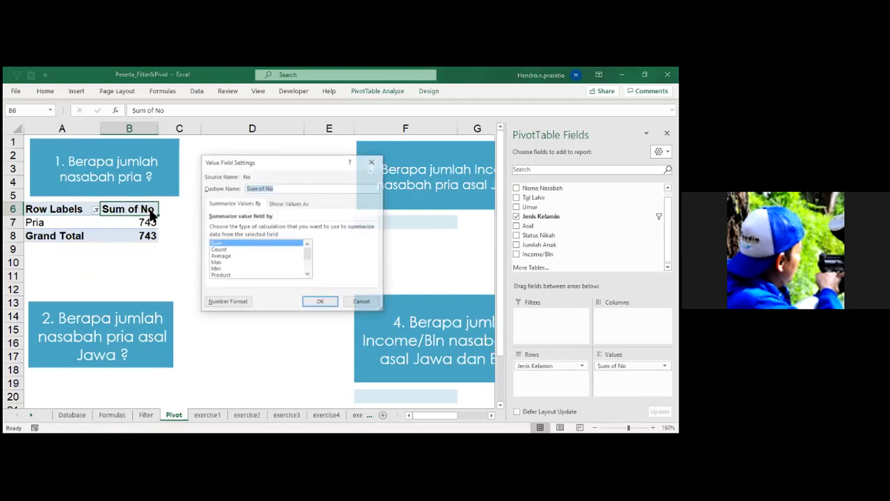
pyautogui.click(230, 250)
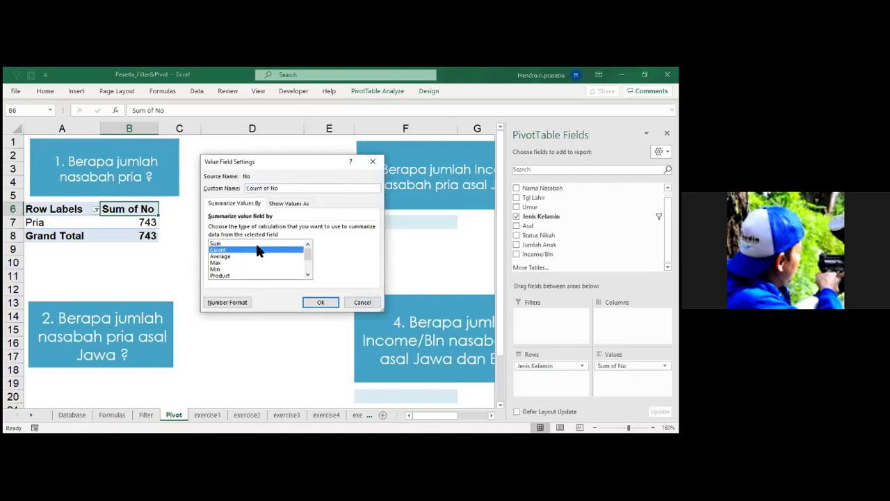
pyautogui.click(322, 303)
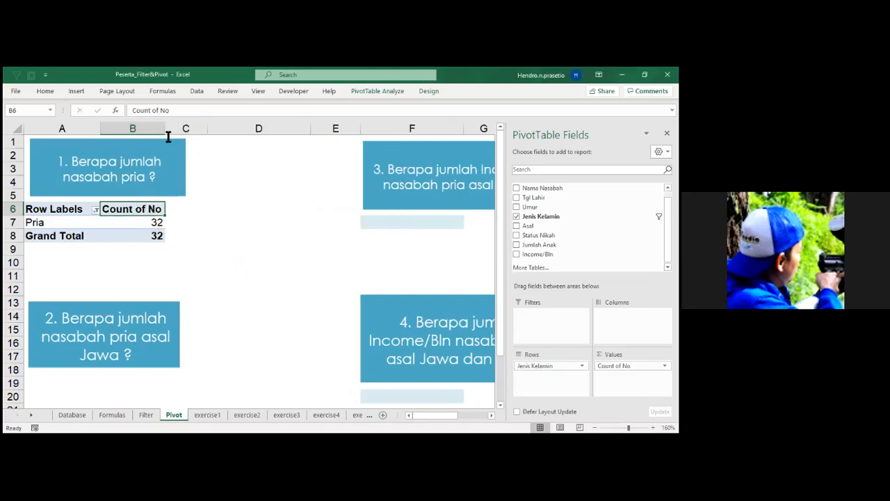
# Rename the male customer PivotTable's value header in B6 to jumlah and its row label header in A6 to Gender.
pyautogui.click(174, 113)
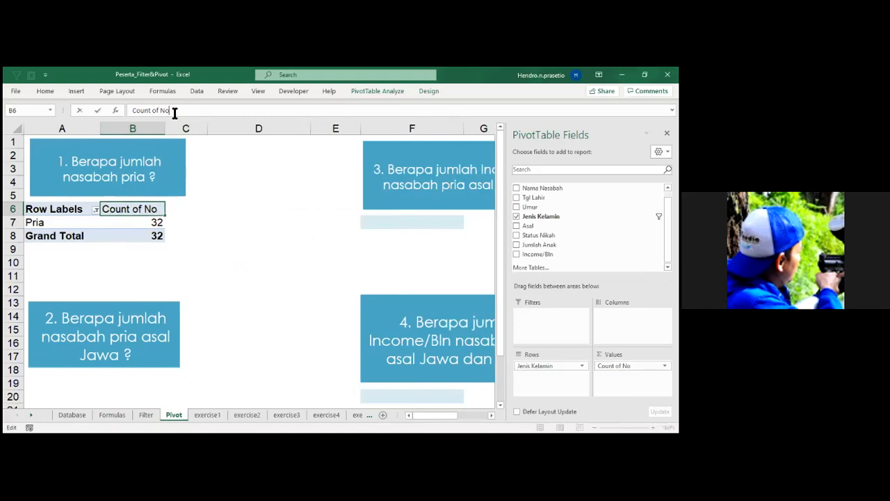
pyautogui.moveTo(175, 113); pyautogui.dragTo(107, 115)
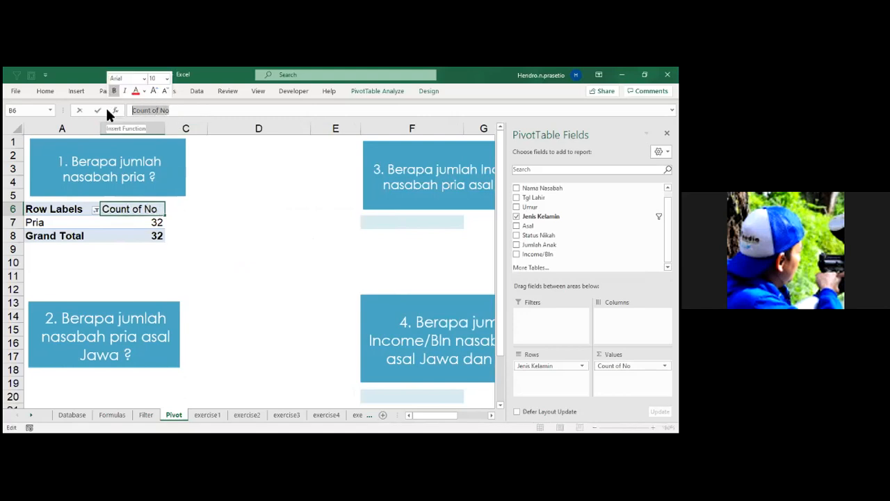
pyautogui.write('jumlah')
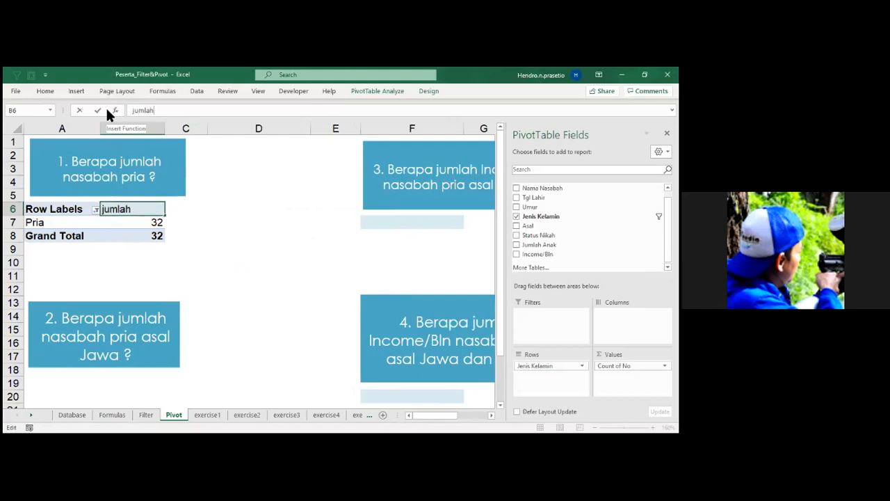
pyautogui.click(74, 210)
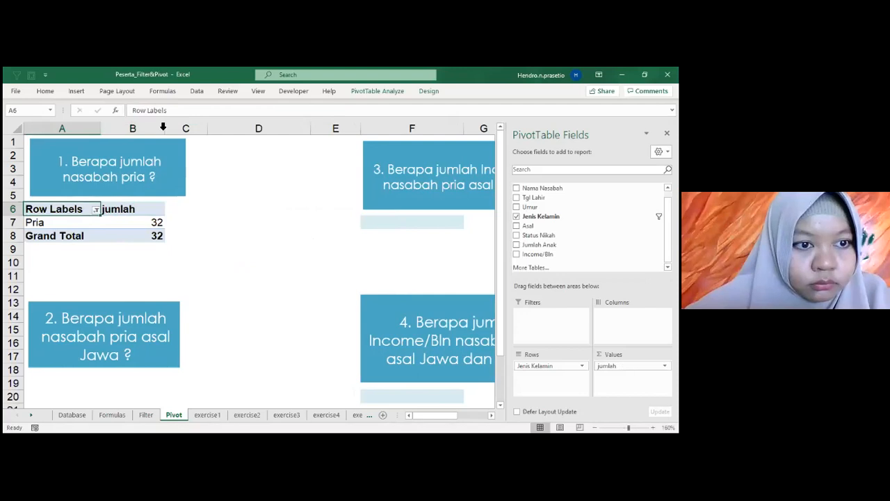
pyautogui.moveTo(171, 111); pyautogui.dragTo(130, 112)
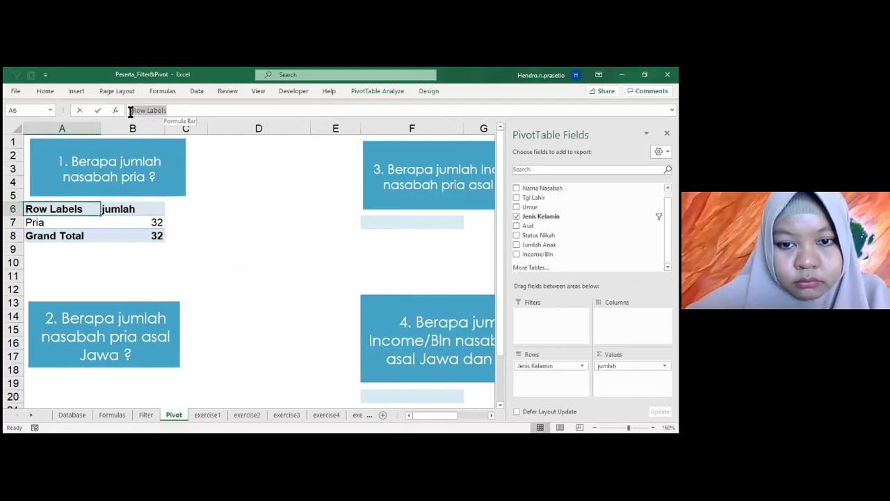
pyautogui.write('Gender')
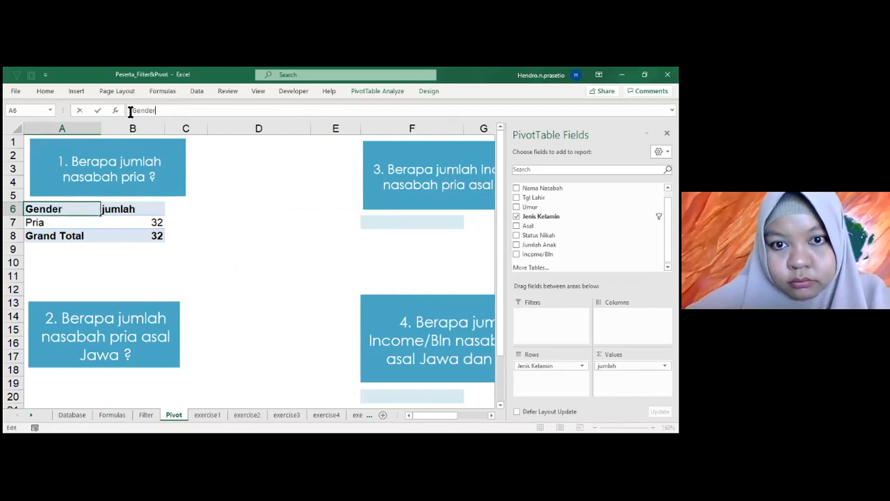
pyautogui.click(231, 263)
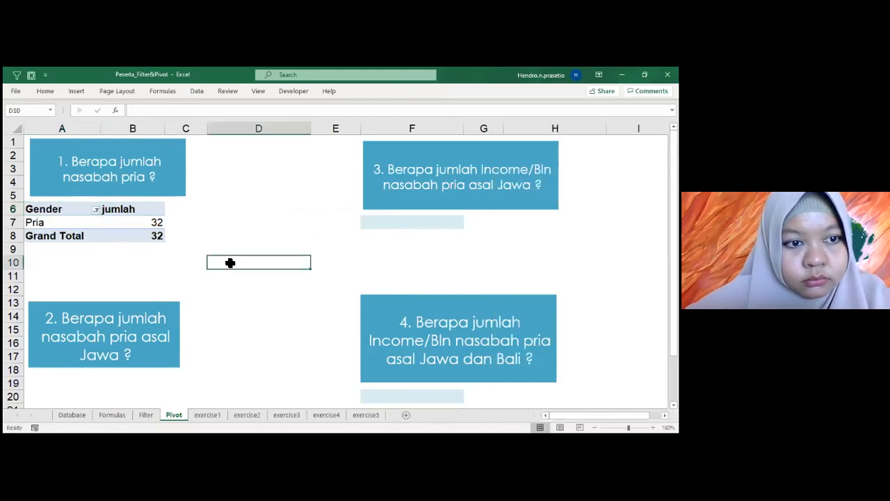
# Create another PivotTable from Database range A1:I47 and place it in cell A20 of the existing Pivot sheet, below question 2.
pyautogui.click(157, 225)
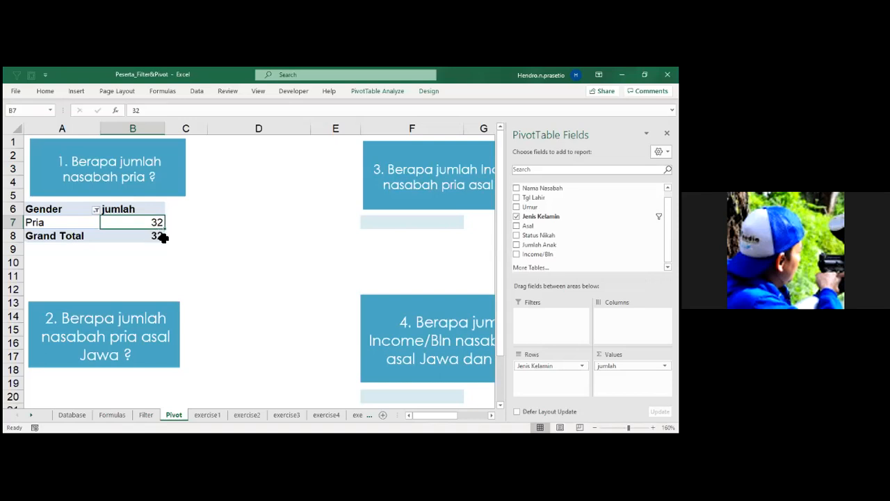
pyautogui.scroll(-2, 163, 237)
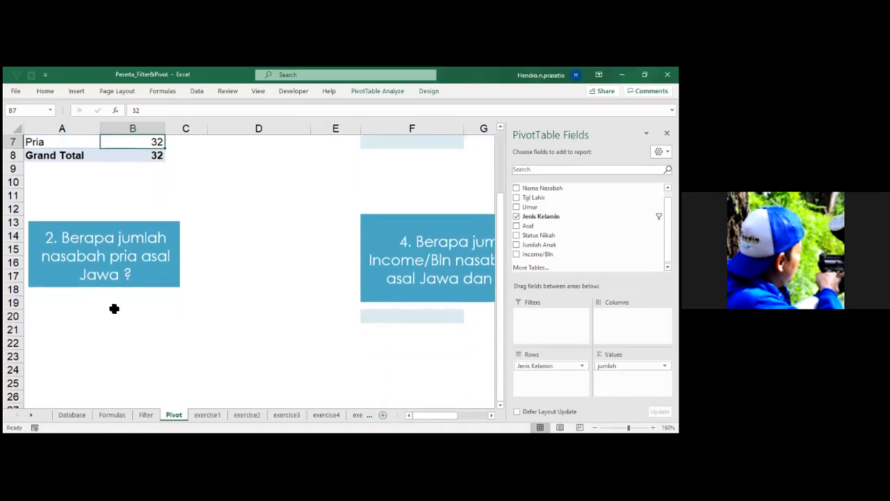
pyautogui.click(69, 415)
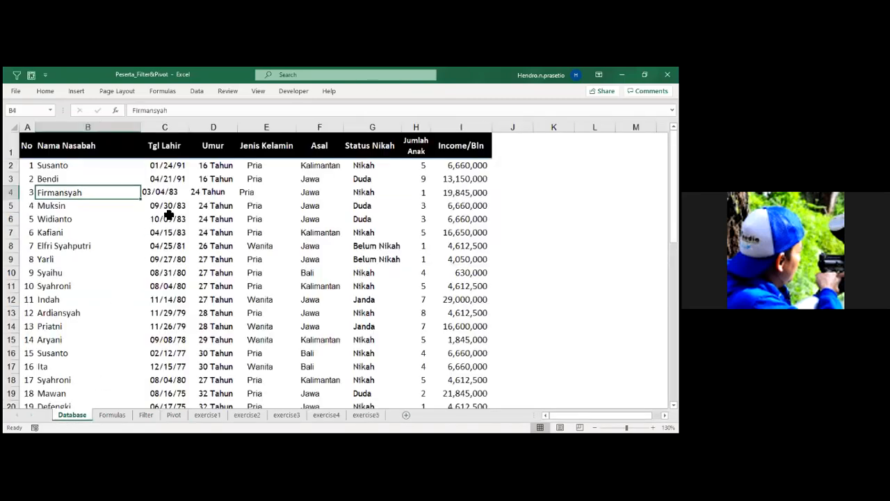
pyautogui.click(160, 218)
pyautogui.click(313, 219)
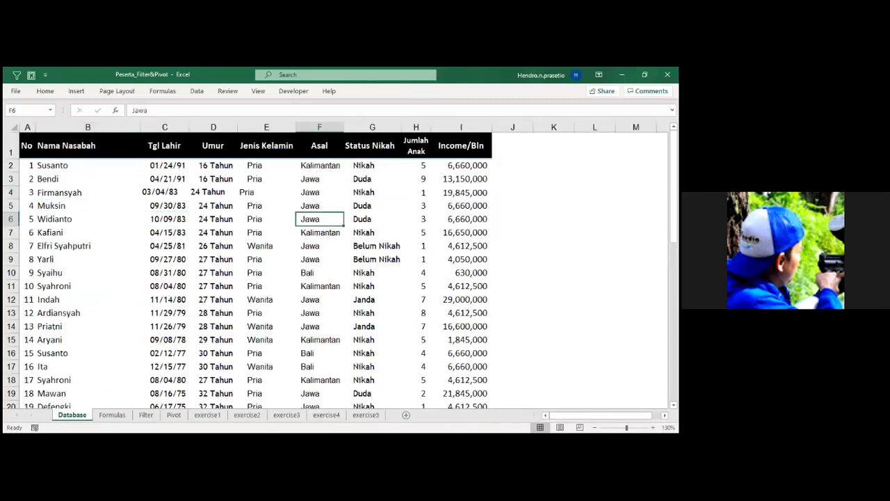
pyautogui.click(251, 260)
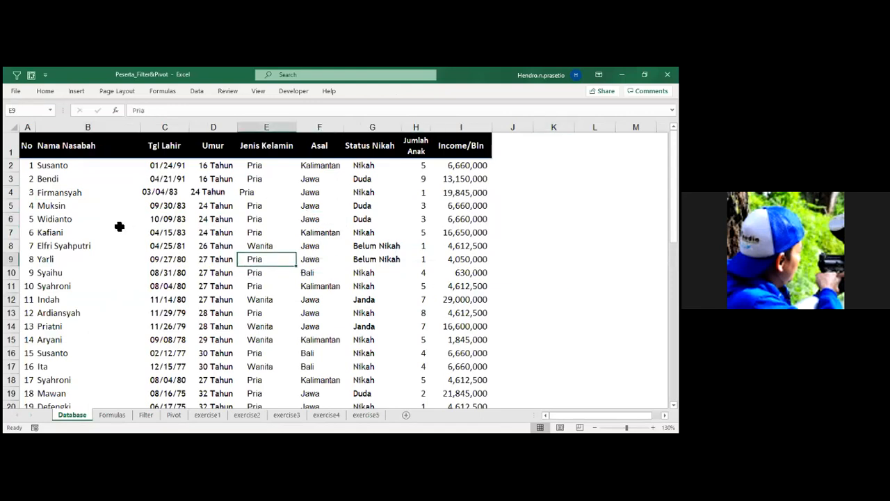
pyautogui.click(185, 236)
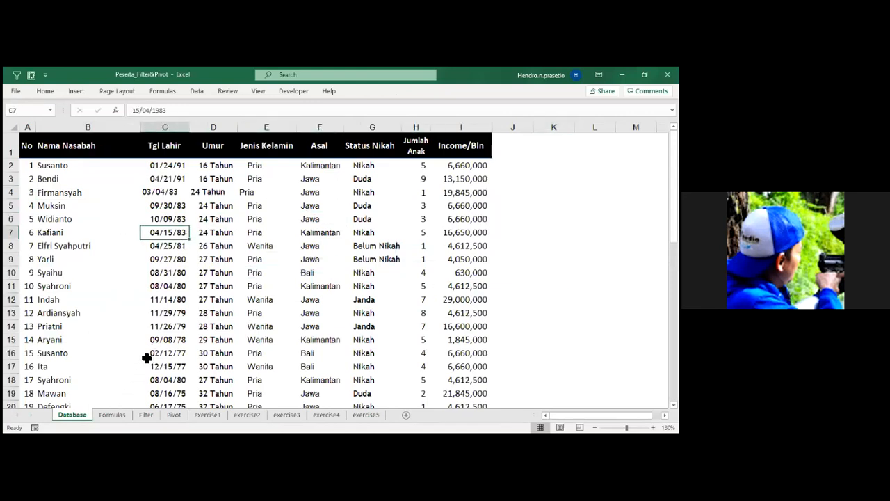
pyautogui.click(201, 289)
pyautogui.click(259, 262)
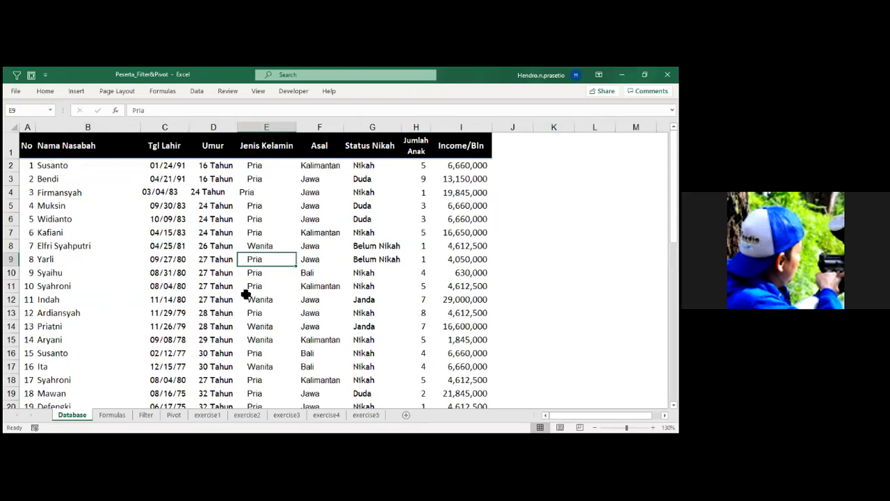
pyautogui.click(70, 92)
pyautogui.click(25, 113)
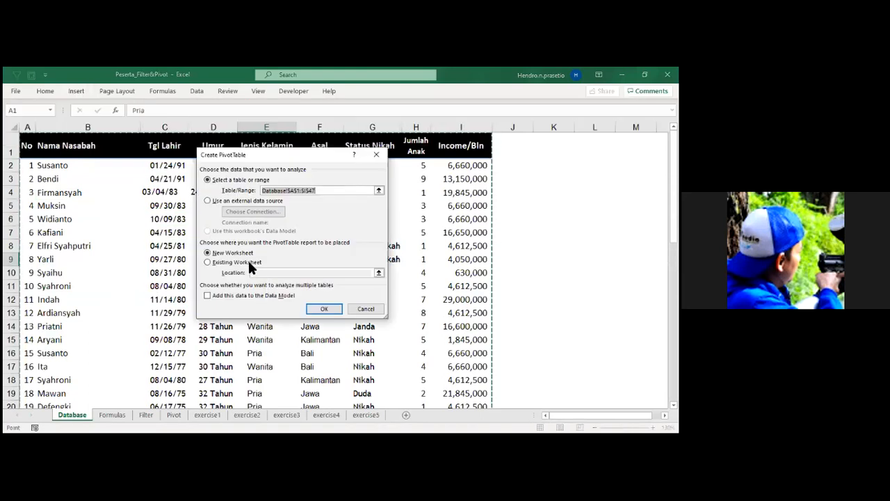
pyautogui.click(248, 261)
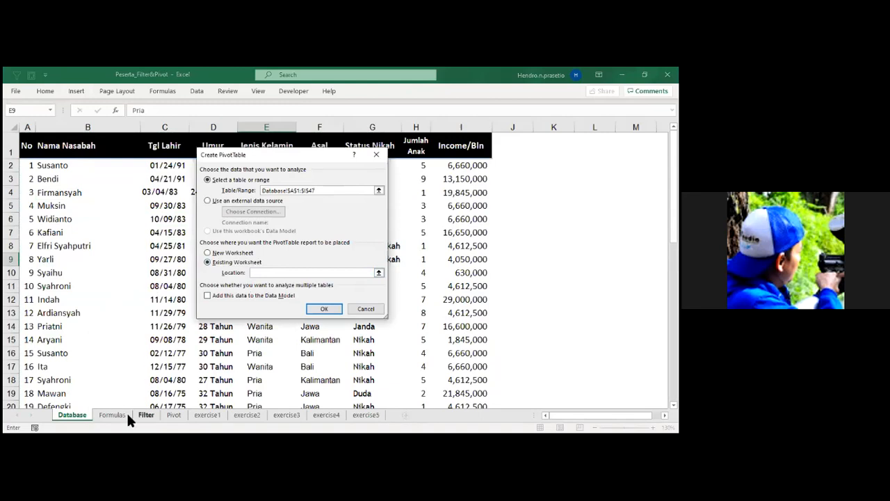
pyautogui.click(174, 414)
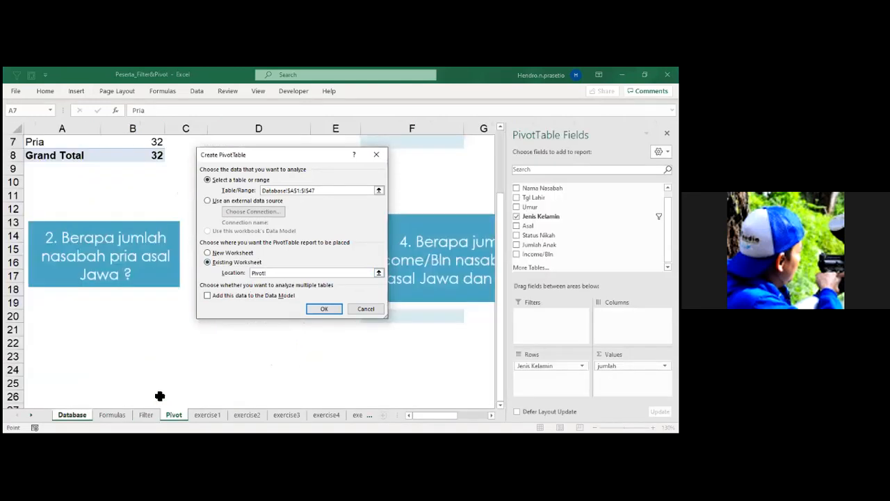
pyautogui.click(42, 315)
pyautogui.click(324, 309)
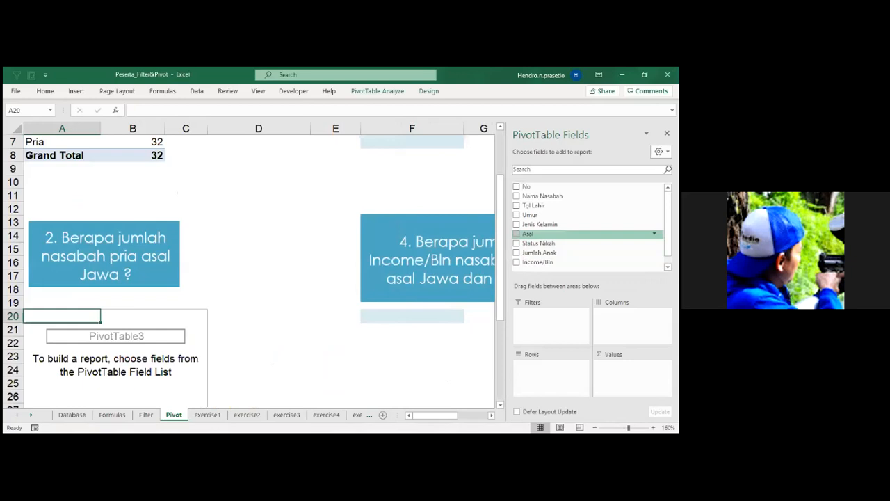
# Lay out the new PivotTable with Jenis Kelamin in rows, Asal in columns and No in values.
pyautogui.moveTo(540, 225); pyautogui.dragTo(549, 372)
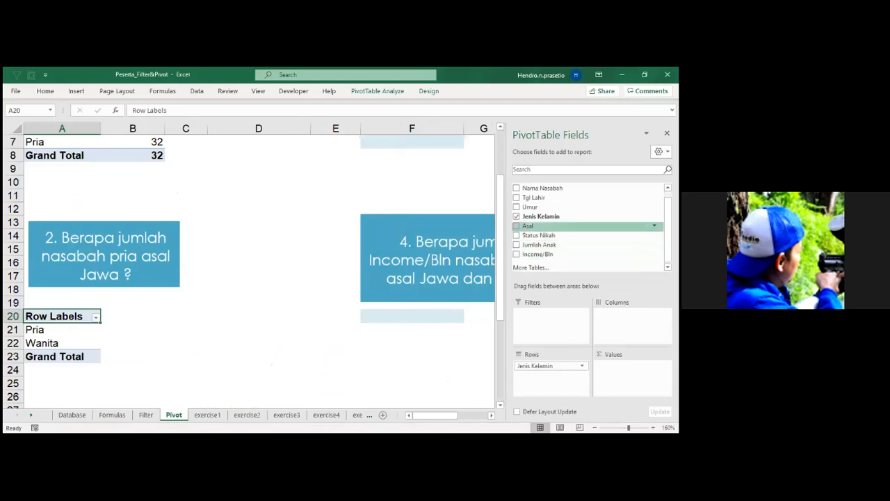
pyautogui.moveTo(529, 226); pyautogui.dragTo(630, 316)
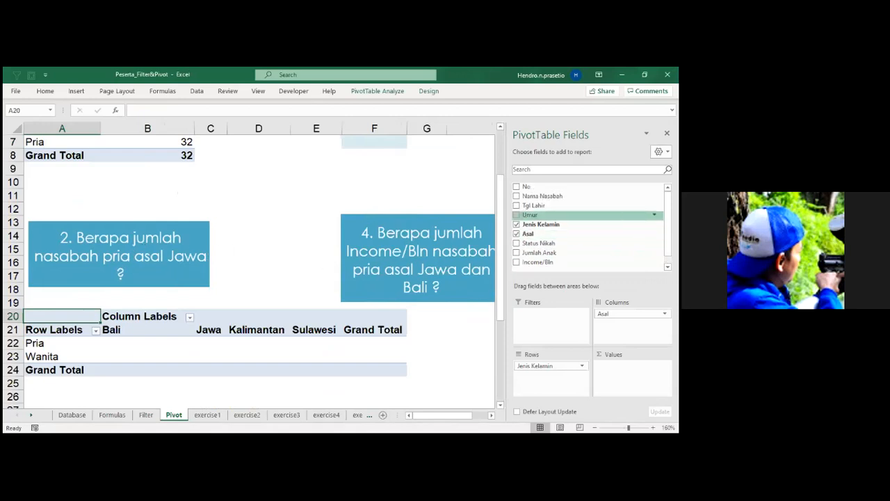
pyautogui.scroll(1, 556, 191)
pyautogui.moveTo(542, 196); pyautogui.dragTo(632, 369)
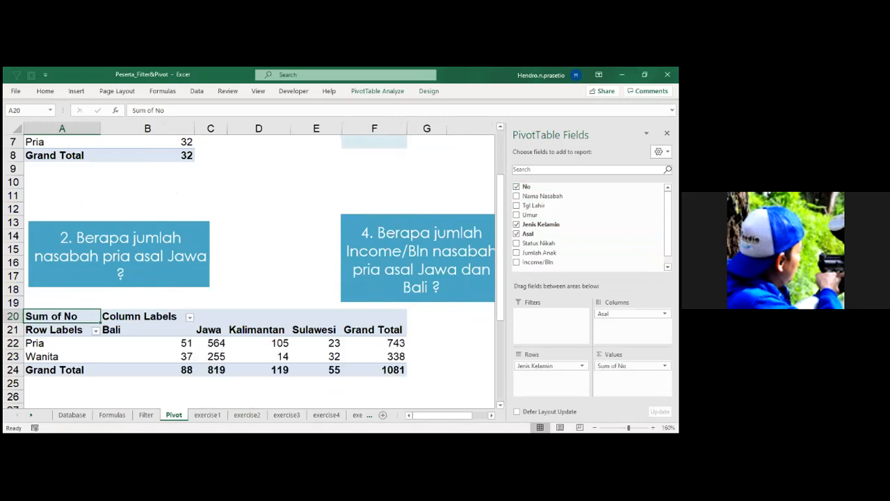
# Change the No value field's summary calculation to Count.
pyautogui.click(394, 331)
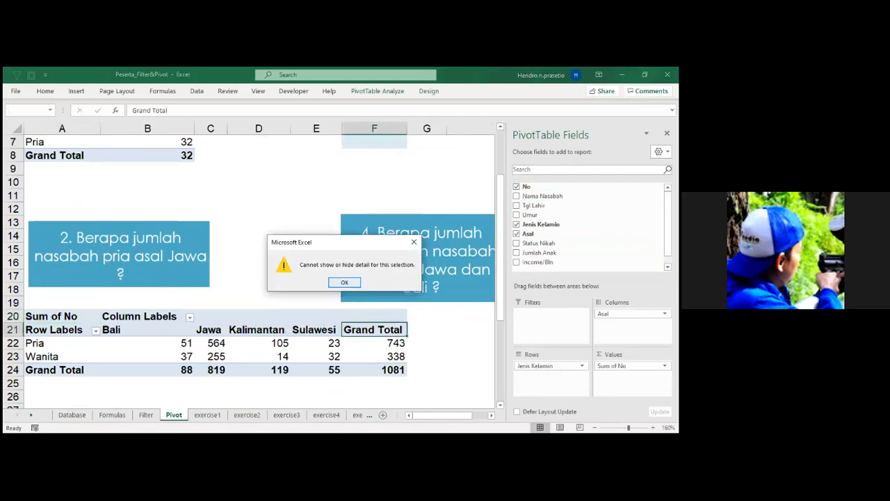
pyautogui.press('Return')
pyautogui.click(631, 365)
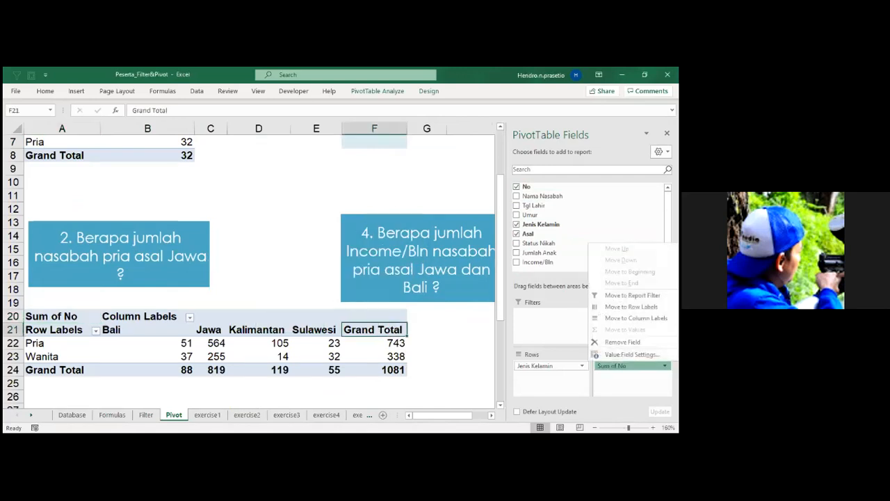
pyautogui.click(631, 354)
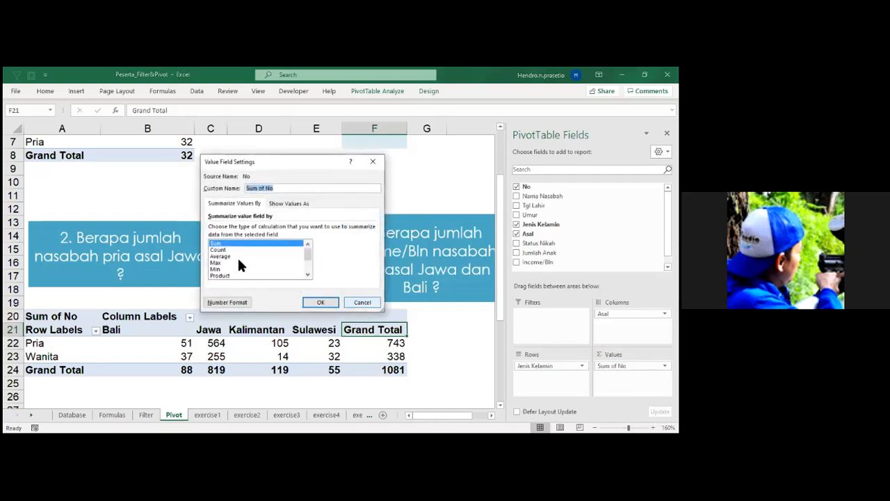
pyautogui.click(219, 249)
pyautogui.click(325, 297)
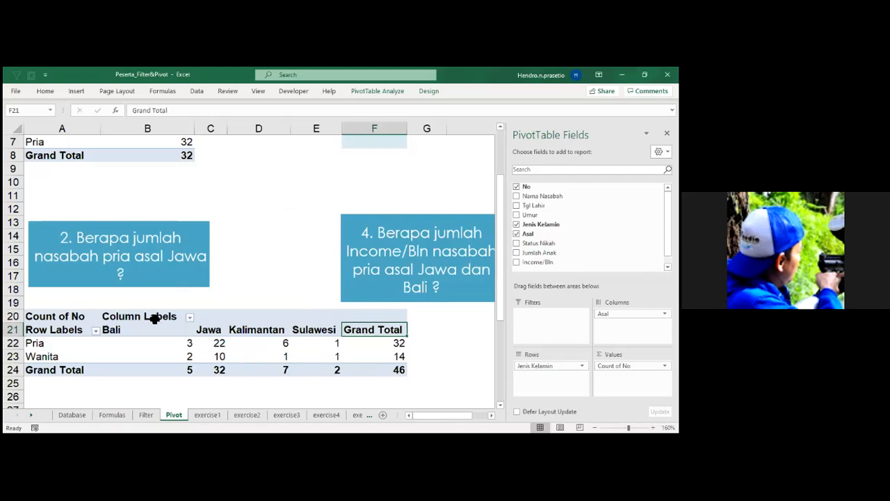
# Filter the question 2 PivotTable's row labels to show only Pria.
pyautogui.click(95, 331)
pyautogui.click(44, 211)
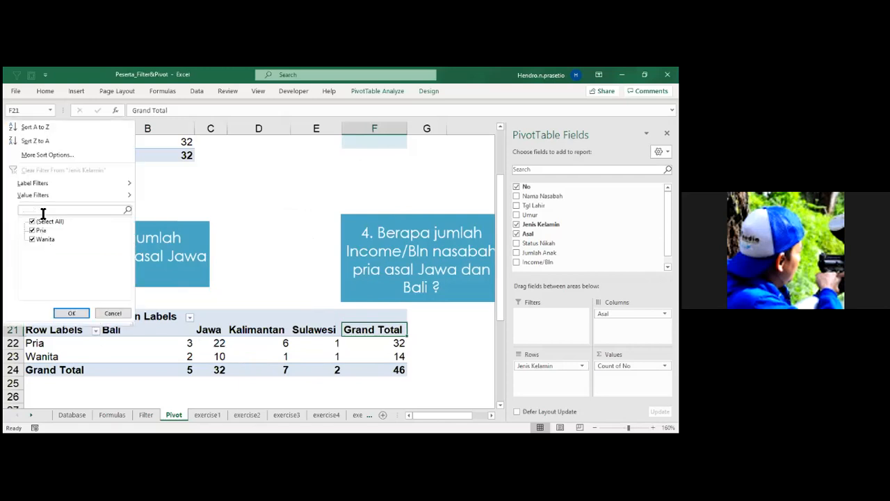
pyautogui.click(32, 239)
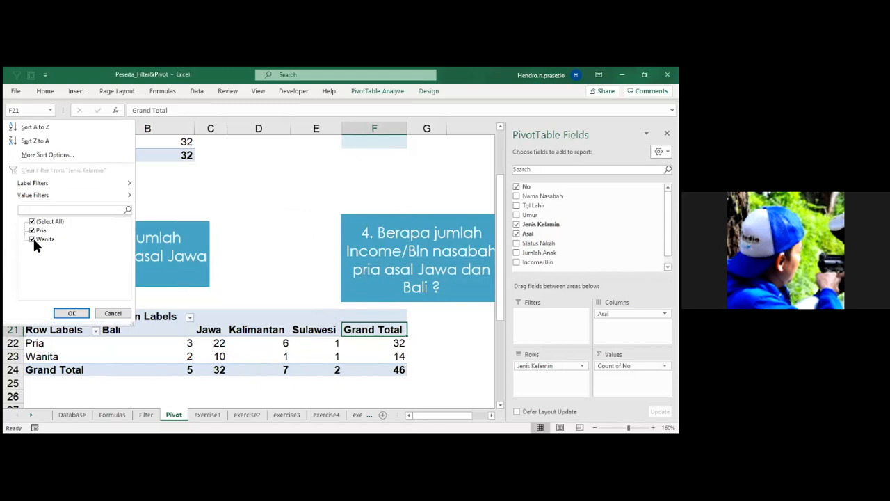
pyautogui.click(71, 314)
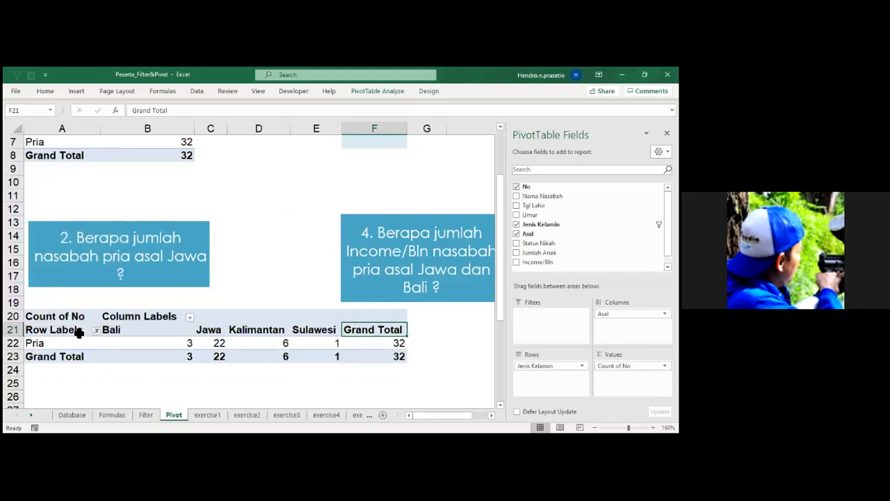
# Filter the question 2 PivotTable's column labels to show only Jawa.
pyautogui.click(189, 317)
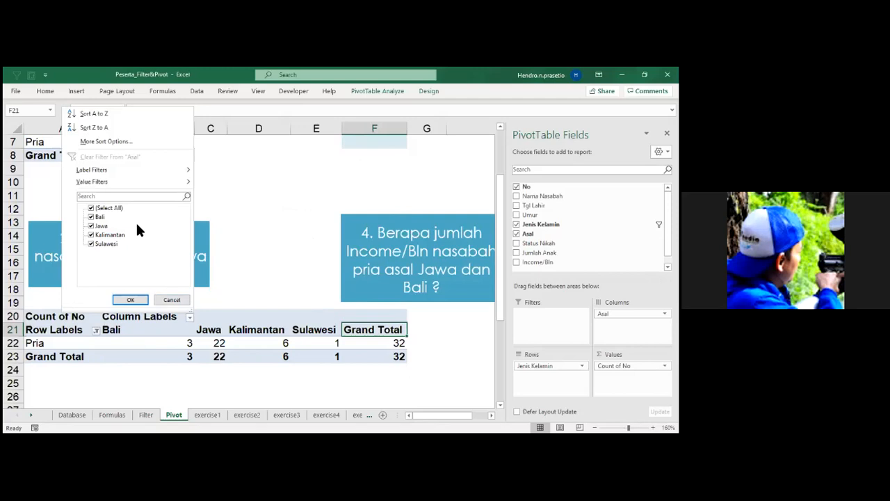
pyautogui.click(133, 197)
pyautogui.write('J')
pyautogui.click(138, 298)
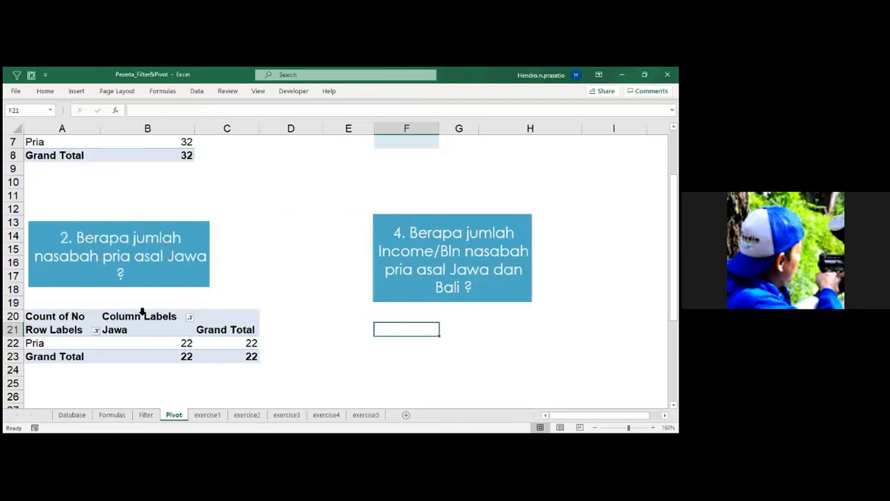
# Remove the Grand Total column from the question 2 PivotTable.
pyautogui.click(227, 332)
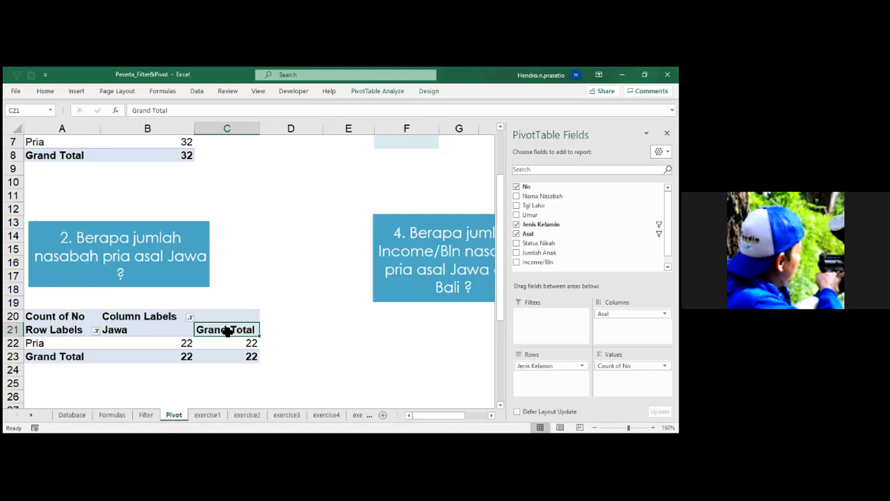
pyautogui.rightClick(227, 332)
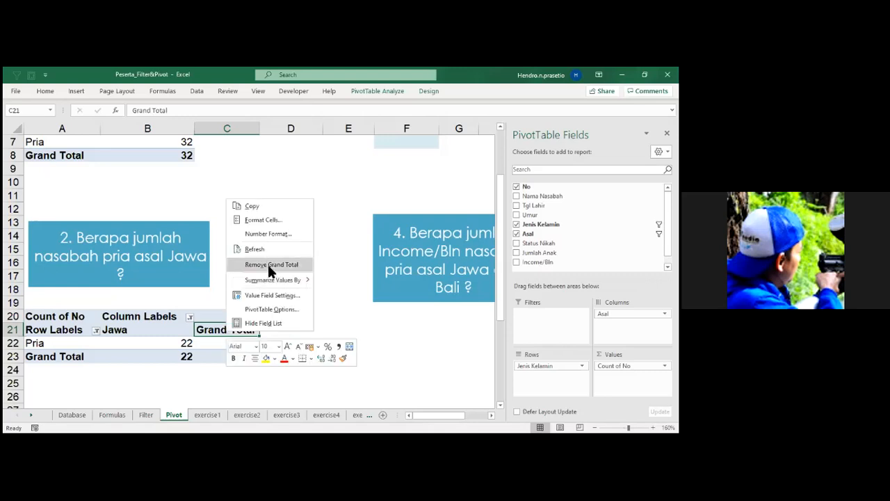
pyautogui.click(268, 265)
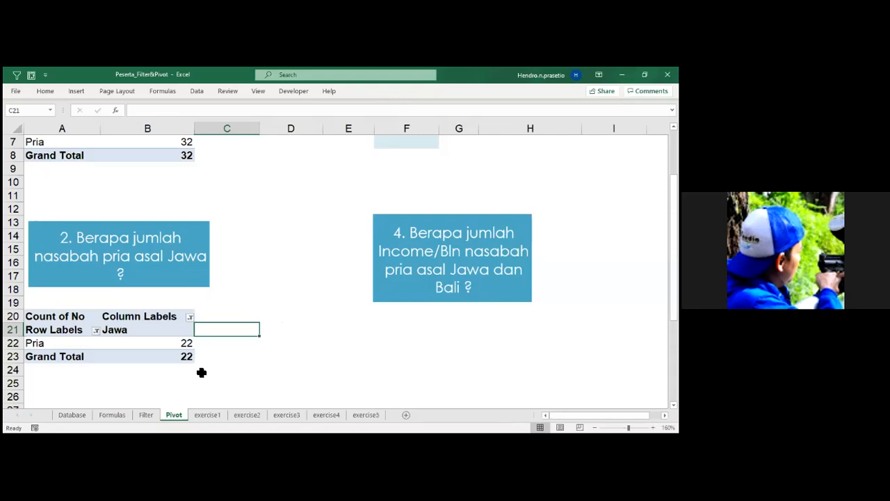
# Remove the No field from the question 2 PivotTable's values.
pyautogui.click(158, 330)
pyautogui.rightClick(157, 330)
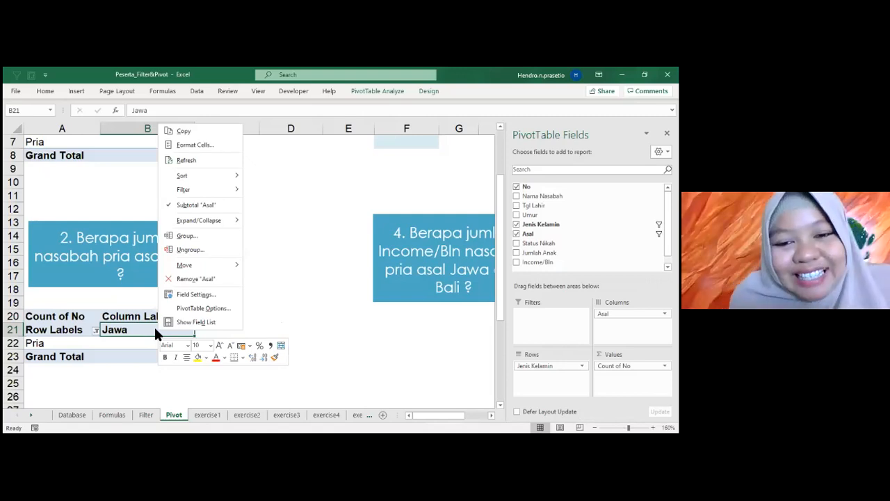
pyautogui.press('Escape')
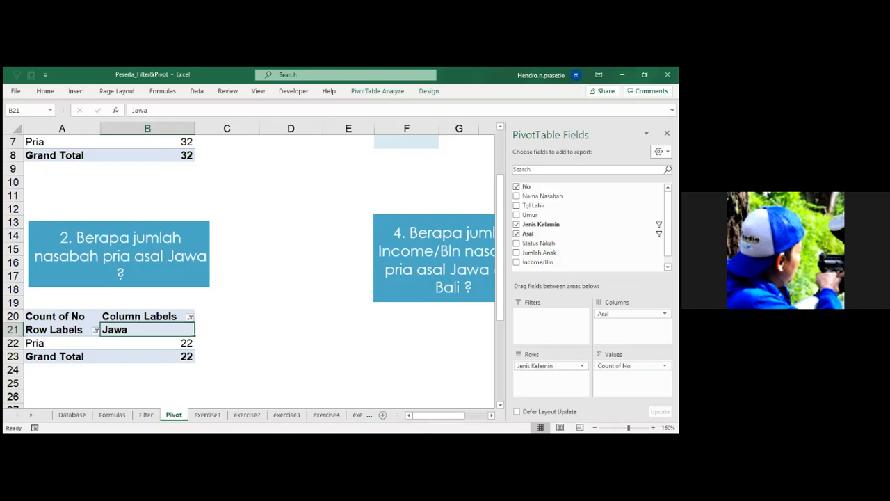
pyautogui.moveTo(619, 366); pyautogui.dragTo(450, 360)
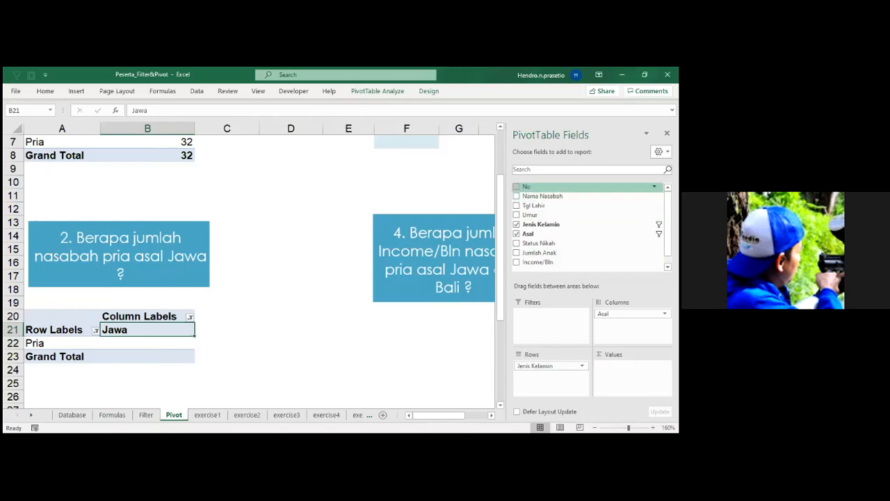
# Add the No field to the question 2 PivotTable's values and summarize it by Count.
pyautogui.moveTo(631, 320); pyautogui.dragTo(632, 372)
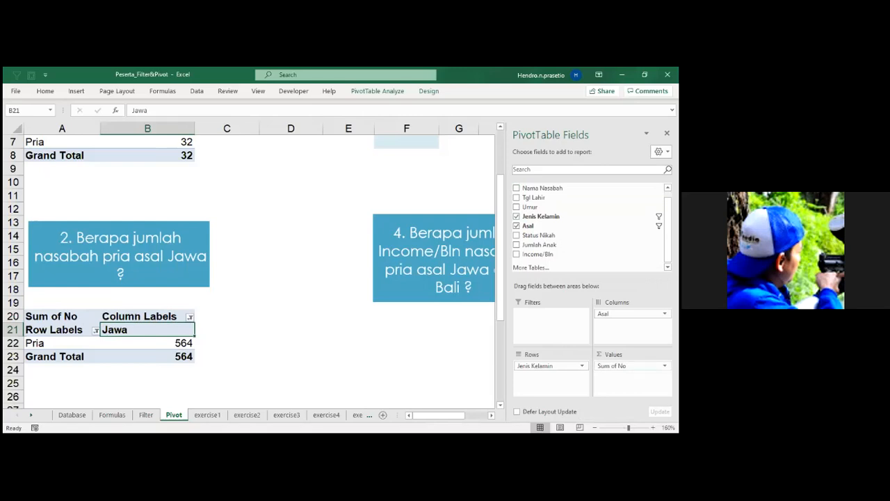
pyautogui.click(664, 366)
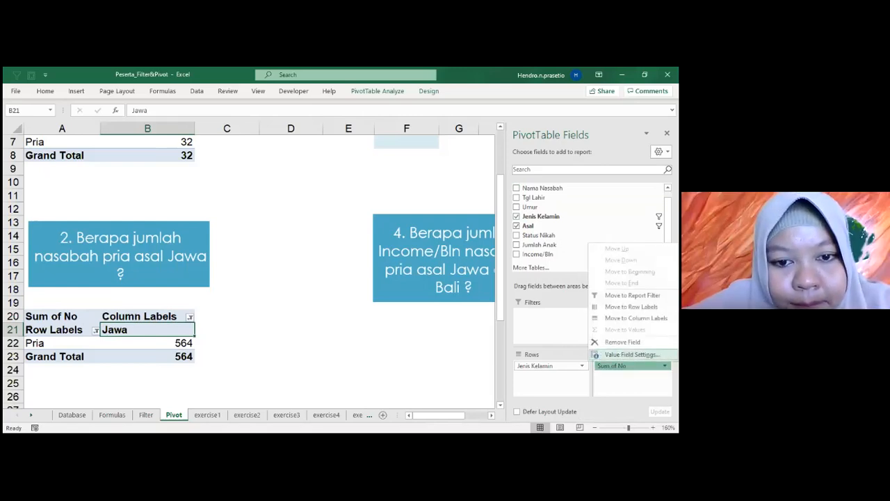
pyautogui.click(630, 354)
pyautogui.click(218, 249)
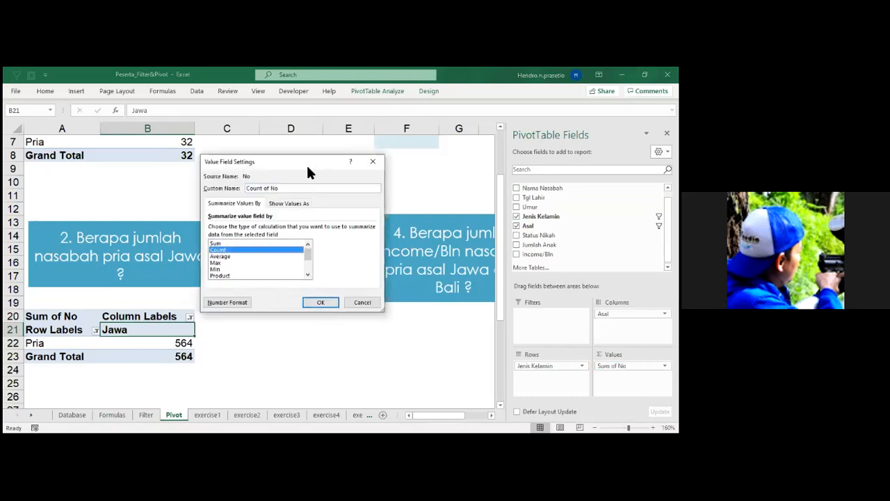
pyautogui.moveTo(308, 164); pyautogui.dragTo(339, 204)
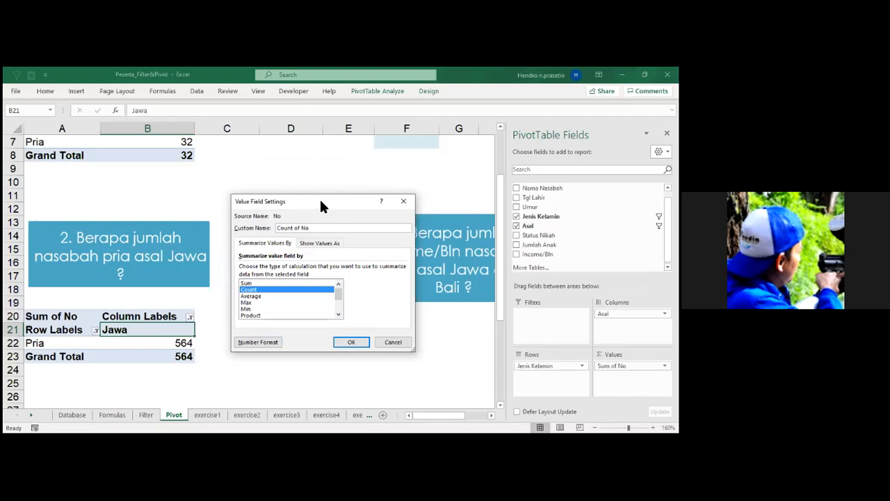
pyautogui.moveTo(320, 201); pyautogui.dragTo(323, 184)
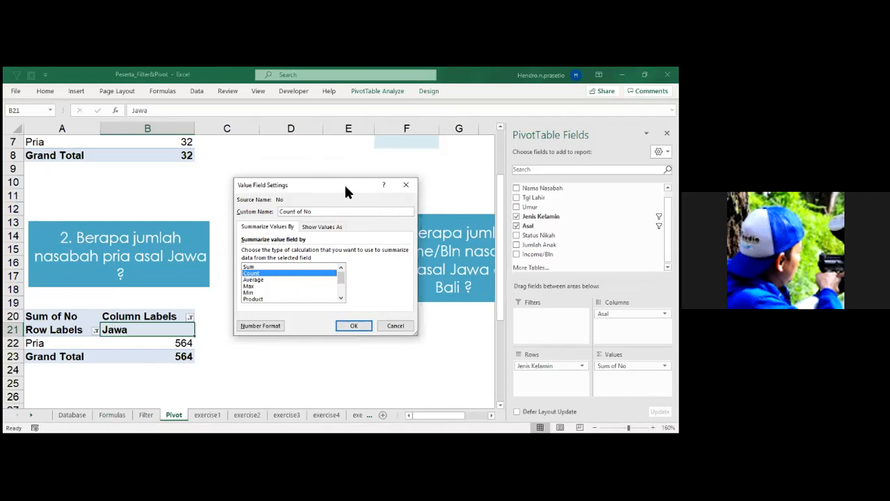
pyautogui.press('Return')
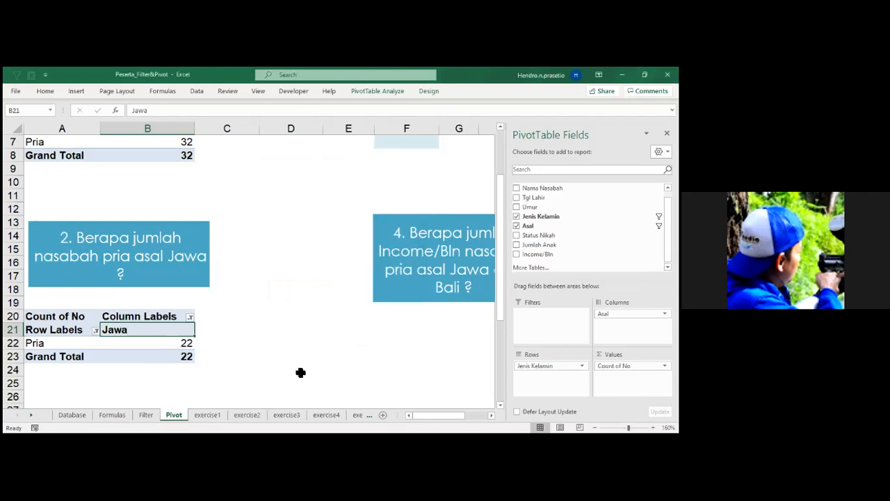
# Paste the copied Value Field Settings screenshot, shrink it and place it beside the question 2 PivotTable.
pyautogui.hotkey('ctrl', 'v')
pyautogui.moveTo(246, 345); pyautogui.dragTo(334, 239)
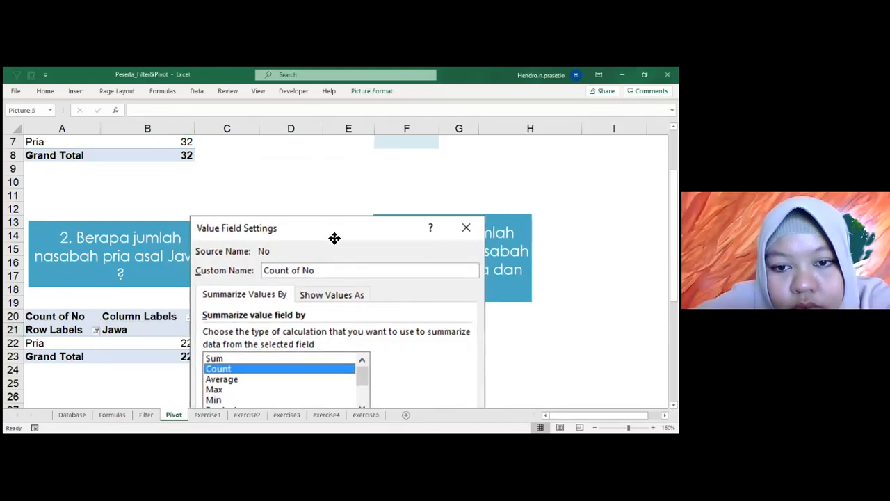
pyautogui.moveTo(192, 215); pyautogui.dragTo(329, 351)
pyautogui.moveTo(379, 365); pyautogui.dragTo(263, 341)
pyautogui.scroll(-2, 265, 278)
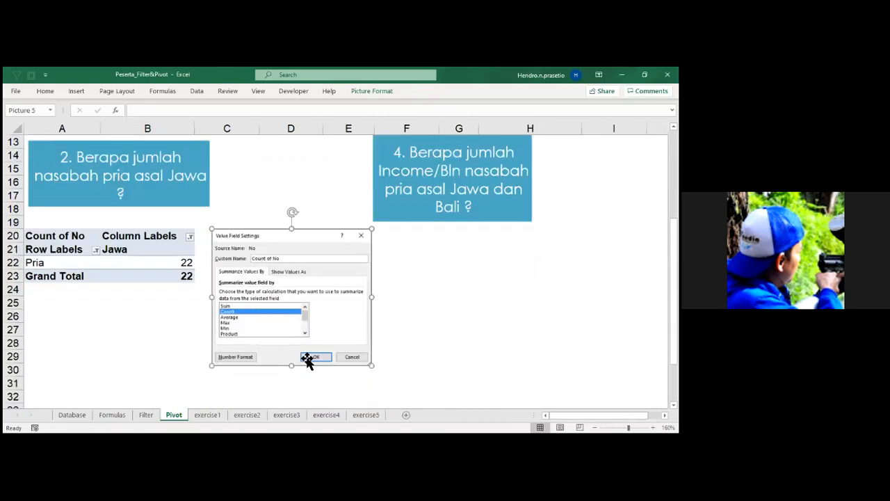
pyautogui.click(165, 269)
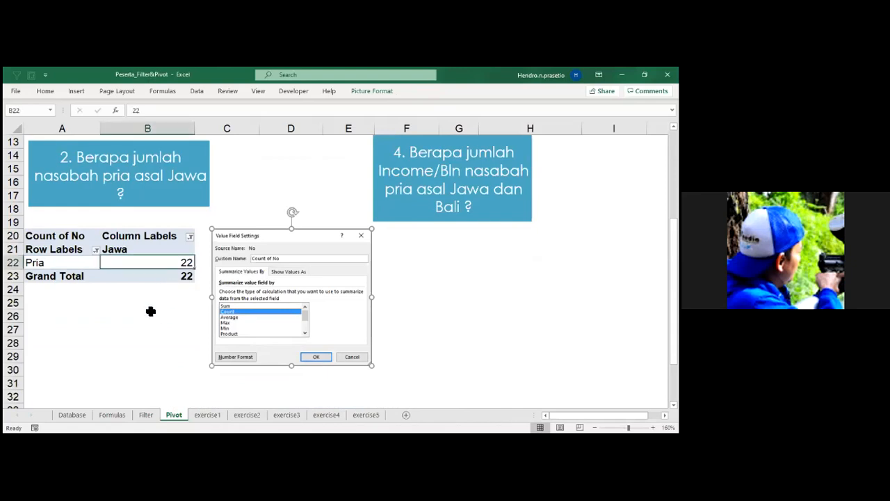
pyautogui.scroll(2, 150, 311)
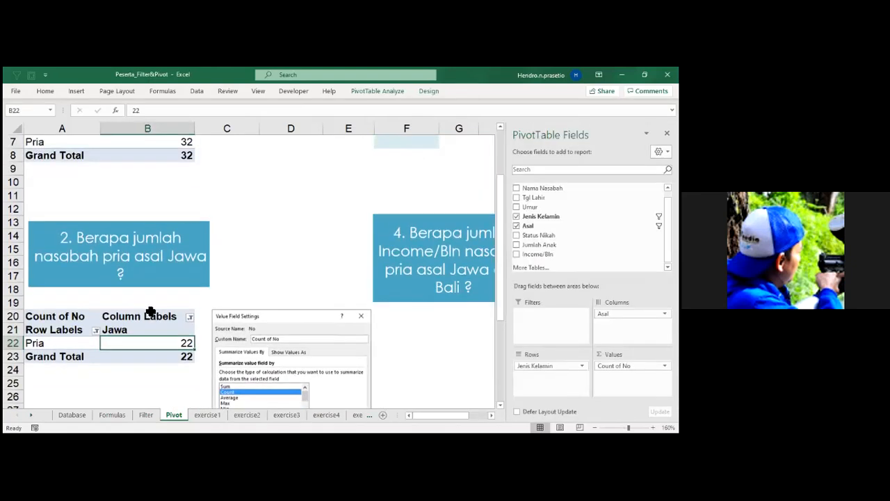
pyautogui.moveTo(283, 340); pyautogui.dragTo(271, 340)
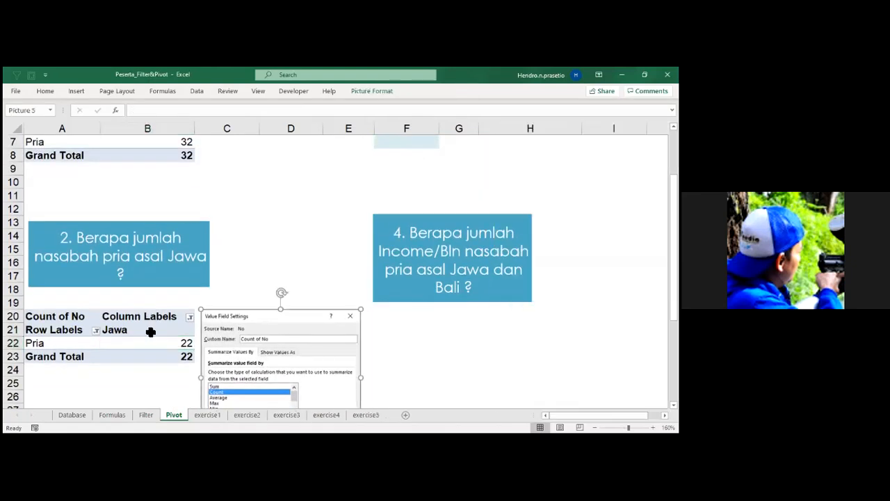
# Rename the question 2 PivotTable's Row Labels heading in A21 as Gender.
pyautogui.click(55, 333)
pyautogui.moveTo(171, 113); pyautogui.dragTo(116, 110)
pyautogui.write('Gender')
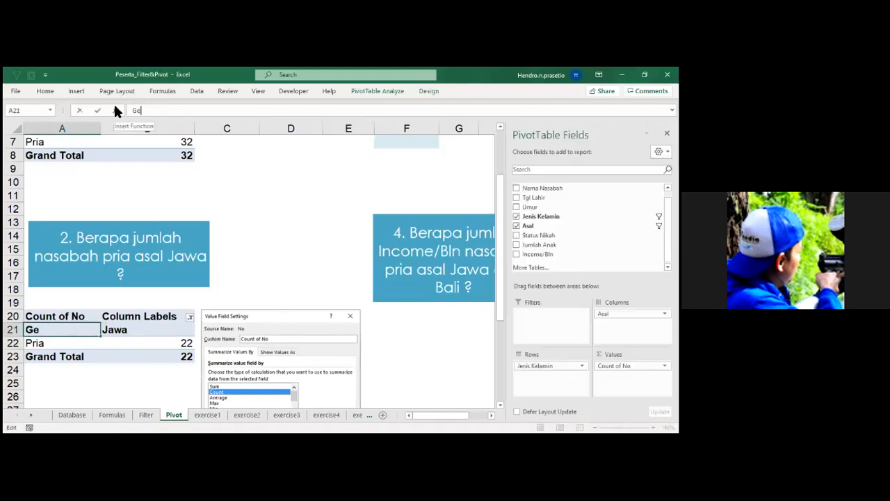
pyautogui.click(270, 260)
# Try to clear the Count of No heading in cell A20 of the question 2 PivotTable.
pyautogui.click(76, 316)
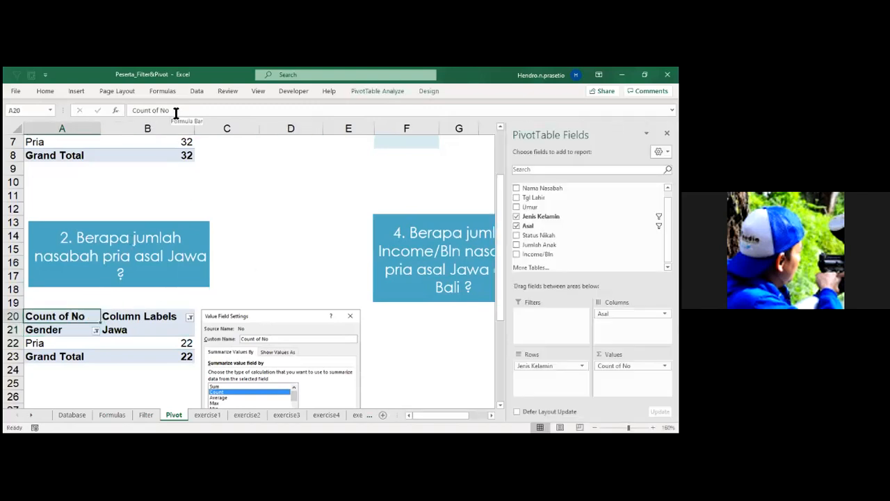
pyautogui.moveTo(176, 113); pyautogui.dragTo(129, 109)
pyautogui.write('=')
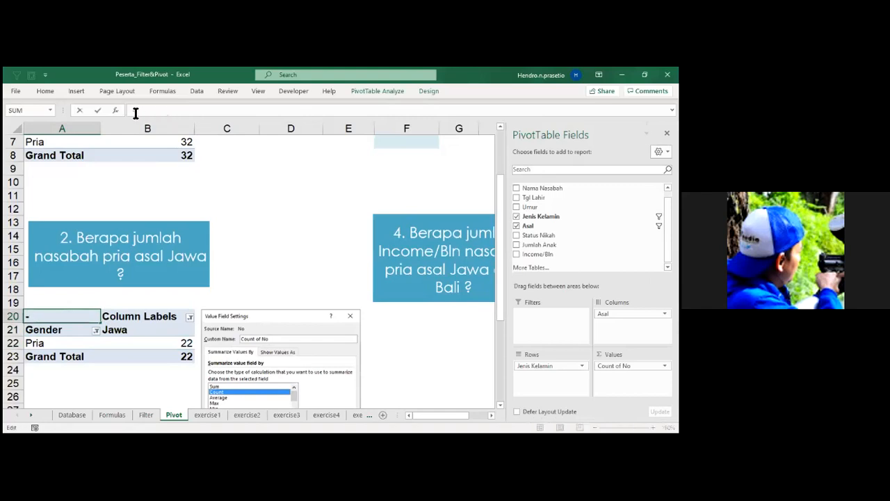
pyautogui.click(254, 212)
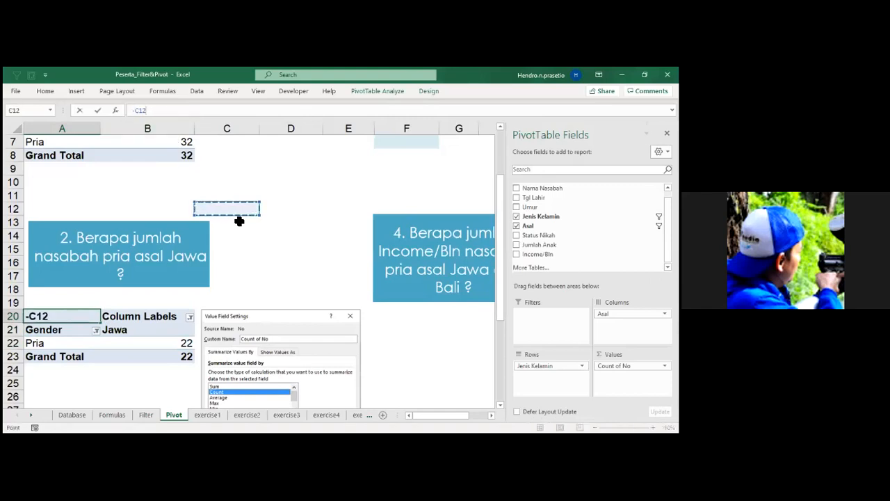
pyautogui.press('Escape')
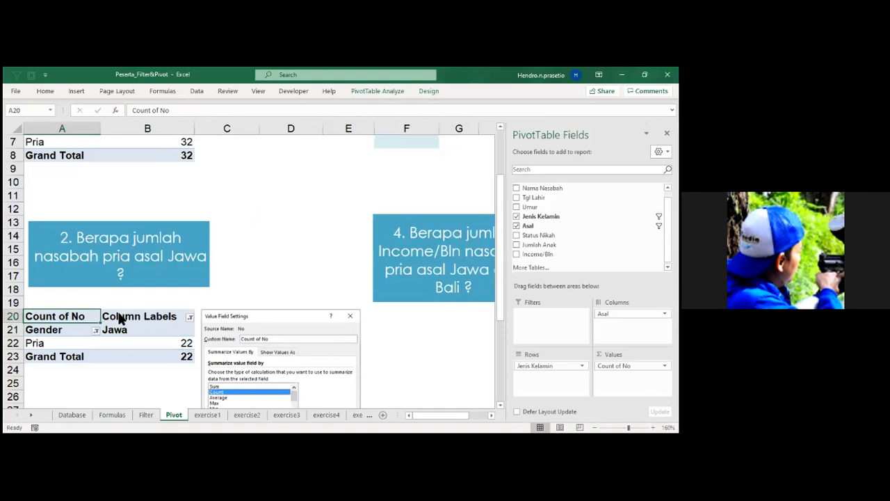
pyautogui.press('Delete')
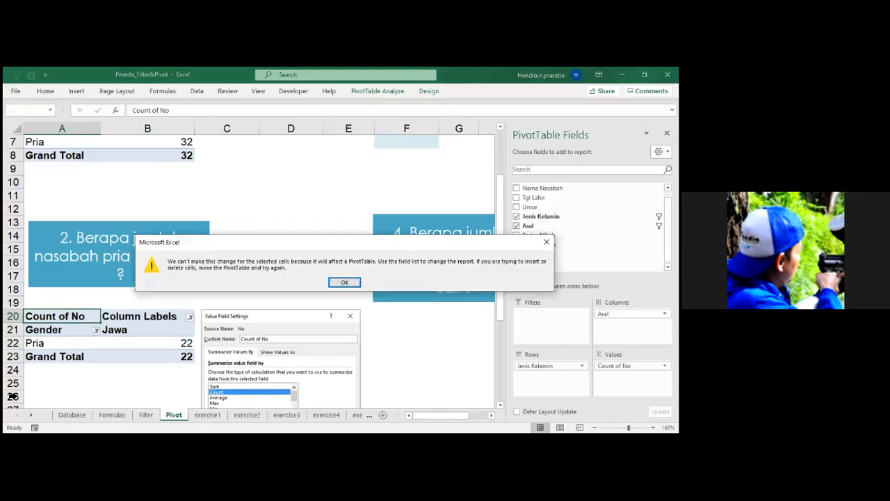
pyautogui.press('Return')
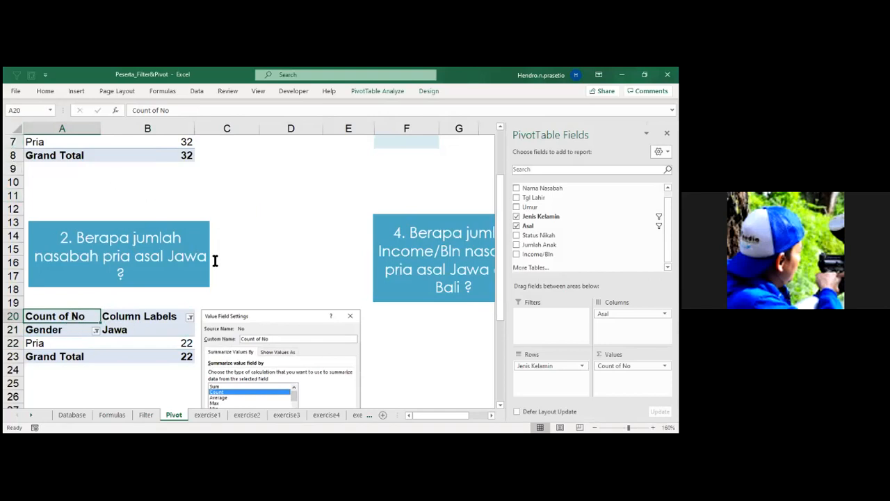
# Move the Value Field Settings picture below the question 2 PivotTable, starting around row 25 in columns A and B.
pyautogui.click(276, 270)
pyautogui.scroll(-3, 276, 270)
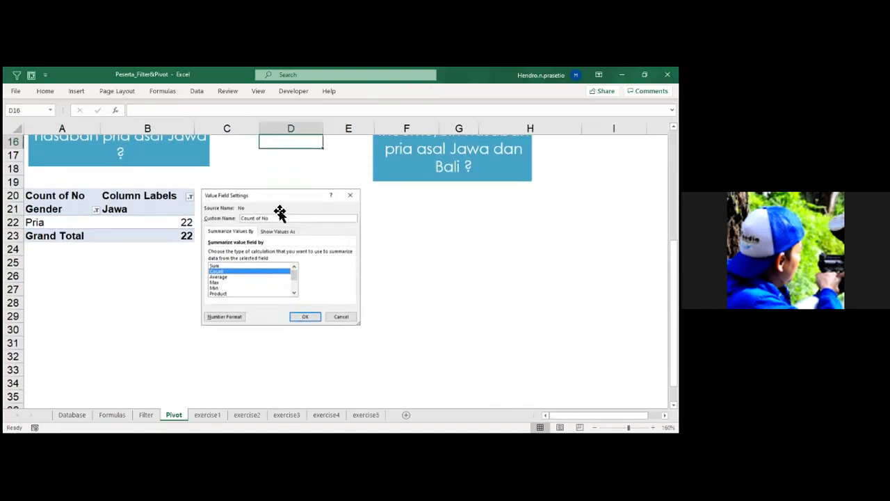
pyautogui.click(243, 250)
pyautogui.moveTo(243, 250); pyautogui.dragTo(117, 260)
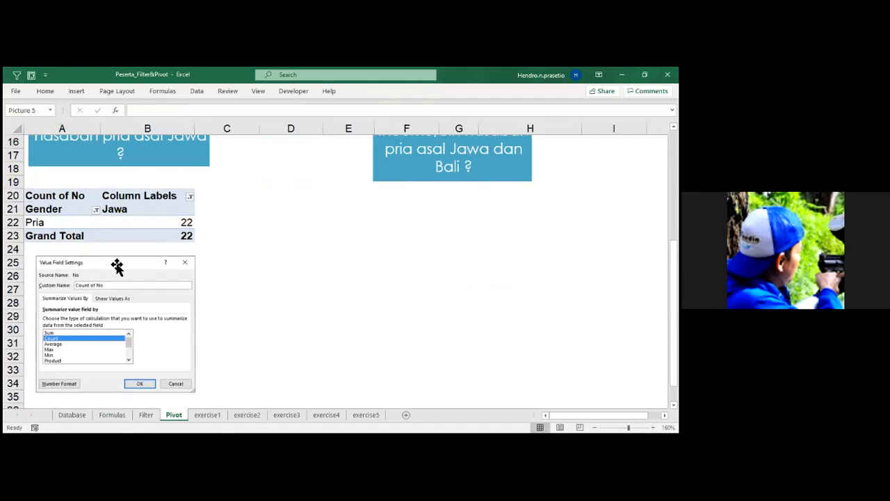
pyautogui.scroll(2, 290, 266)
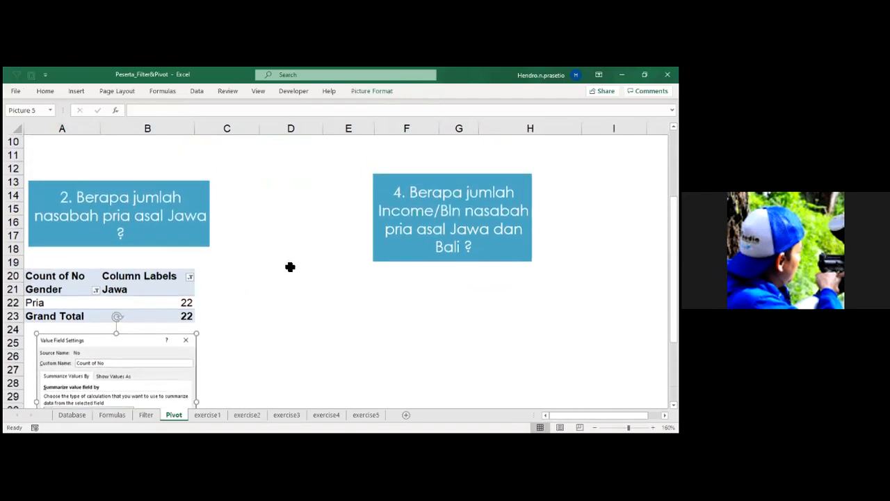
pyautogui.scroll(1, 290, 266)
pyautogui.scroll(2, 290, 267)
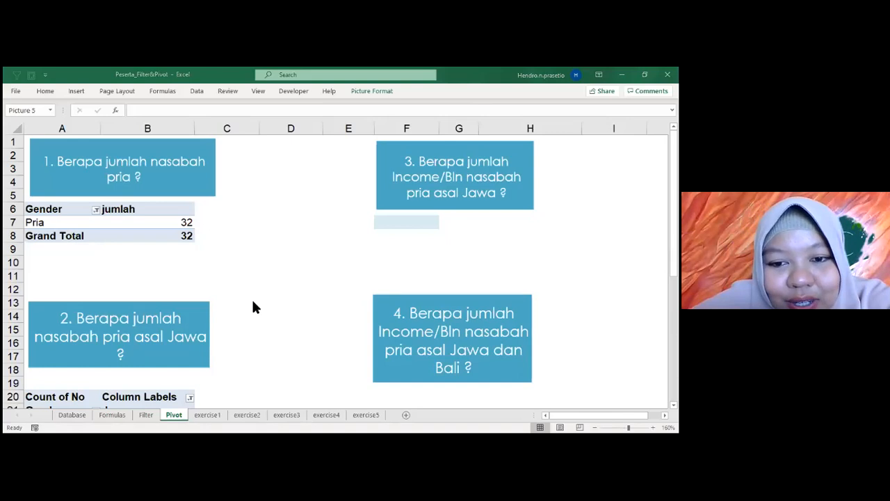
pyautogui.scroll(-4, 253, 303)
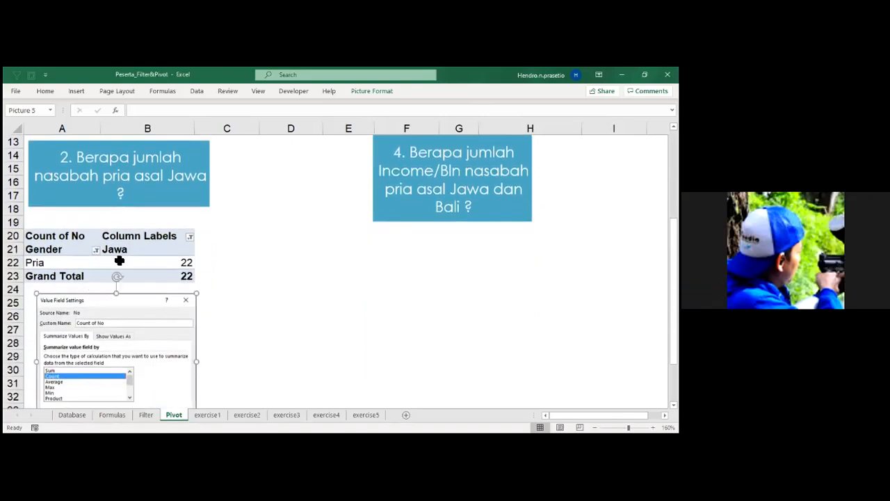
pyautogui.click(156, 259)
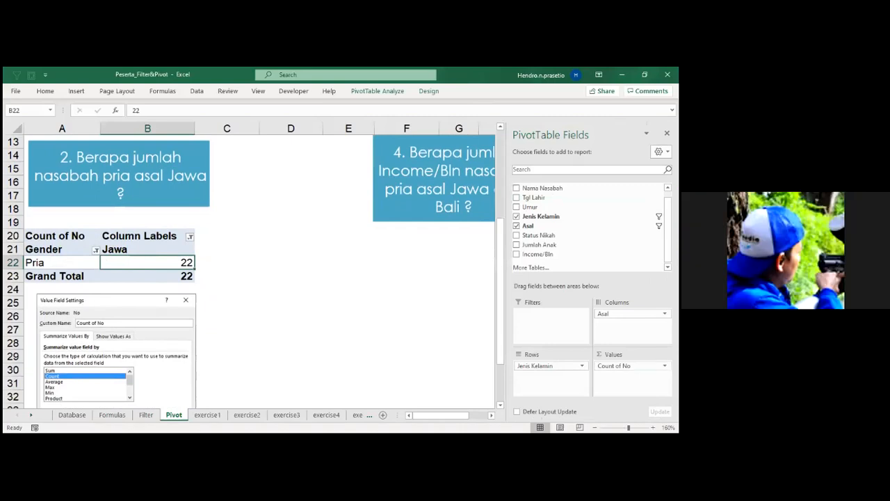
pyautogui.click(664, 366)
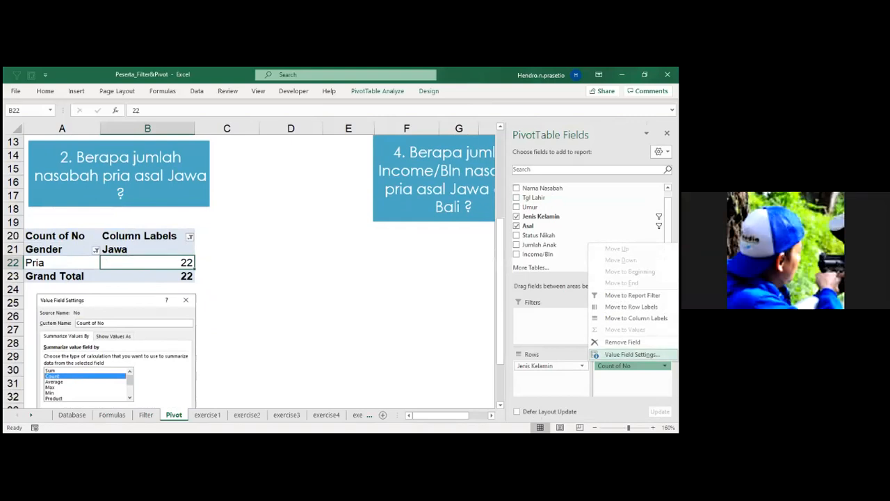
pyautogui.click(370, 347)
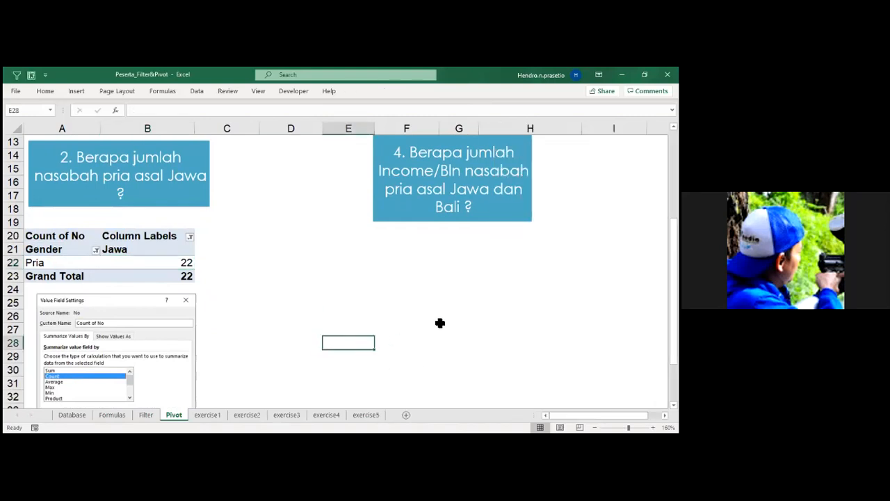
pyautogui.click(272, 249)
pyautogui.click(295, 337)
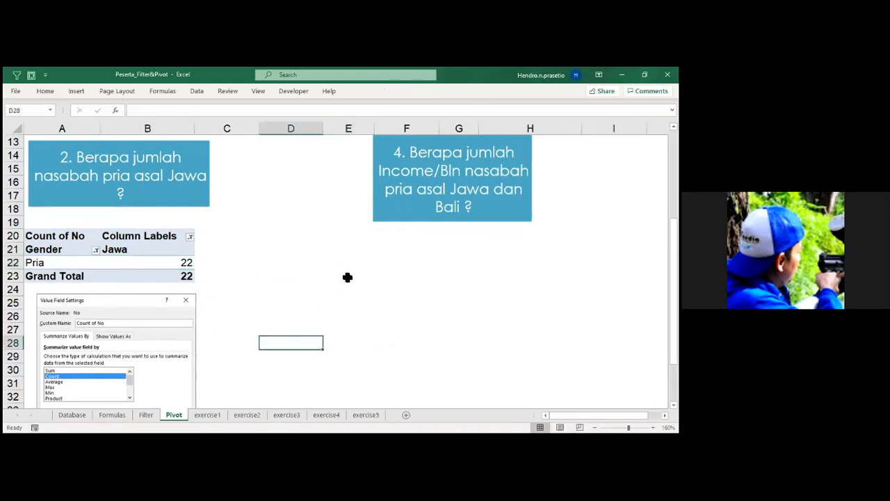
pyautogui.click(348, 277)
pyautogui.click(306, 325)
pyautogui.click(278, 358)
pyautogui.click(283, 275)
pyautogui.click(123, 260)
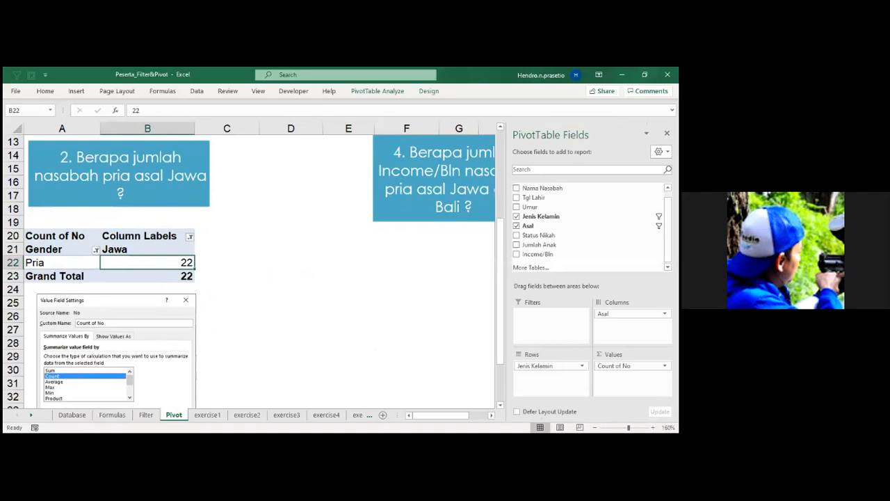
pyautogui.click(432, 329)
pyautogui.click(239, 327)
pyautogui.click(173, 262)
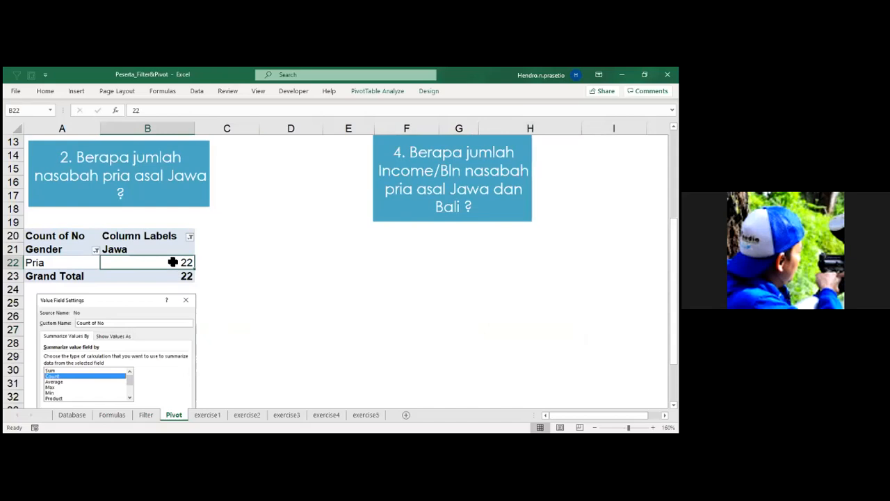
pyautogui.click(266, 261)
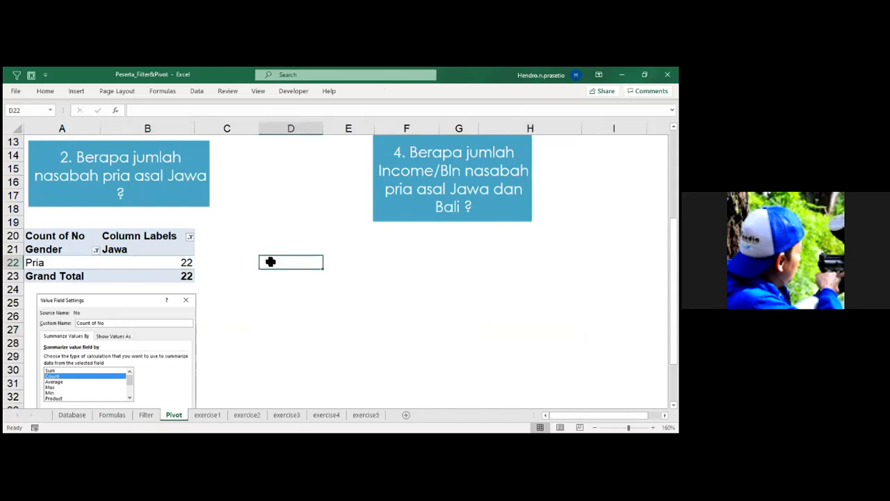
pyautogui.click(188, 262)
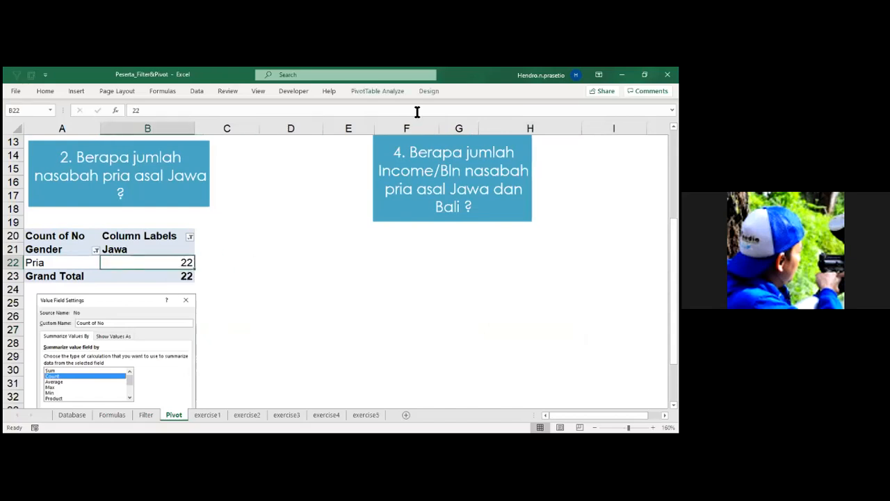
pyautogui.hotkey('alt', 'Tab')
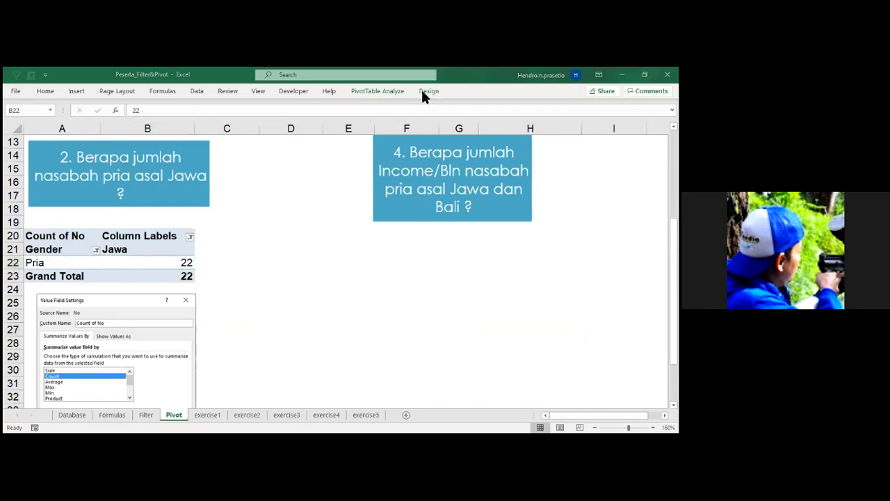
pyautogui.click(424, 91)
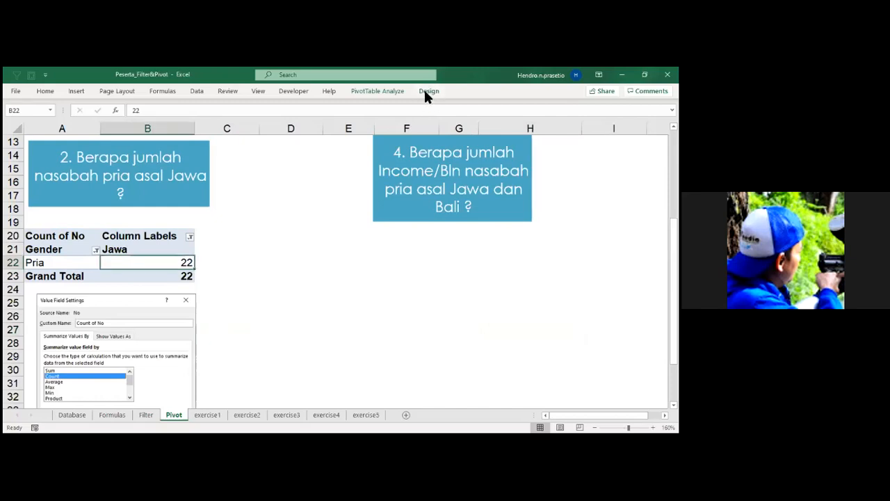
pyautogui.click(380, 91)
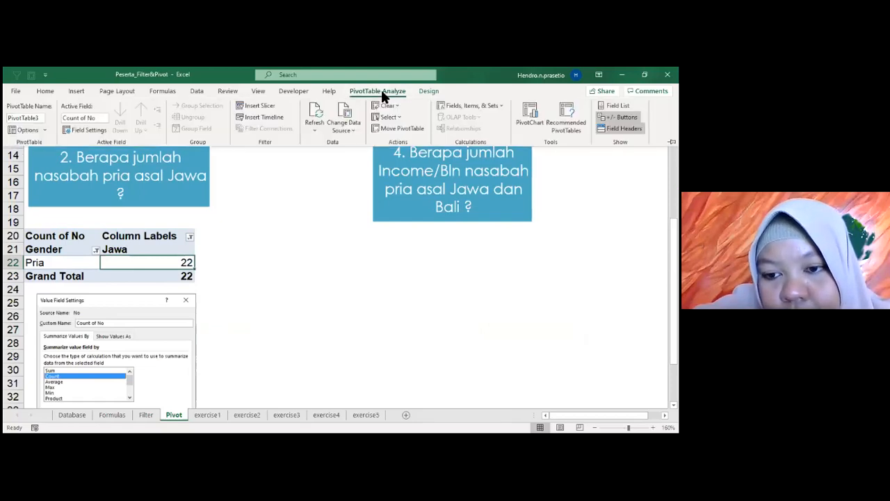
pyautogui.click(330, 329)
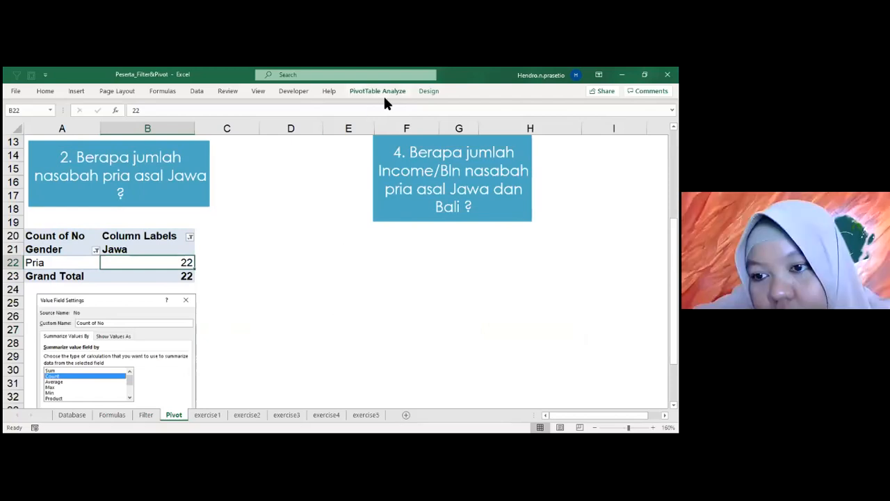
# Show the question 2 PivotTable's field list and check the Value Field Settings of Count of No without changing them.
pyautogui.click(292, 274)
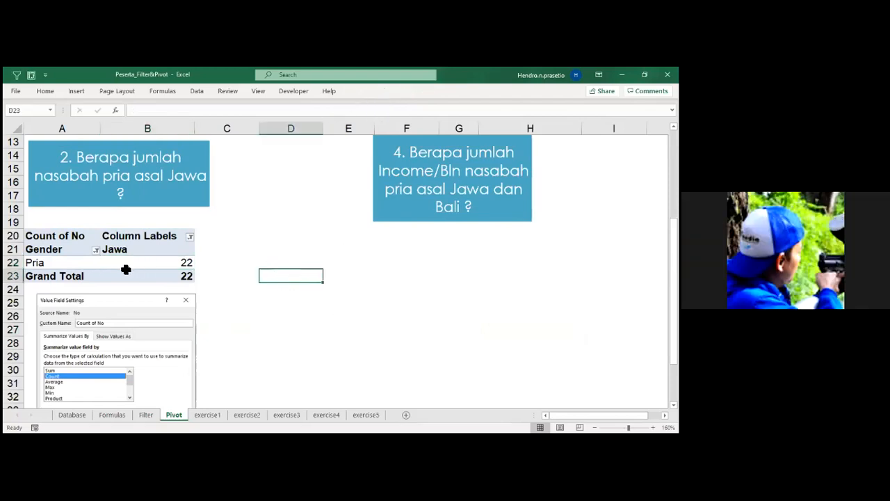
pyautogui.click(177, 261)
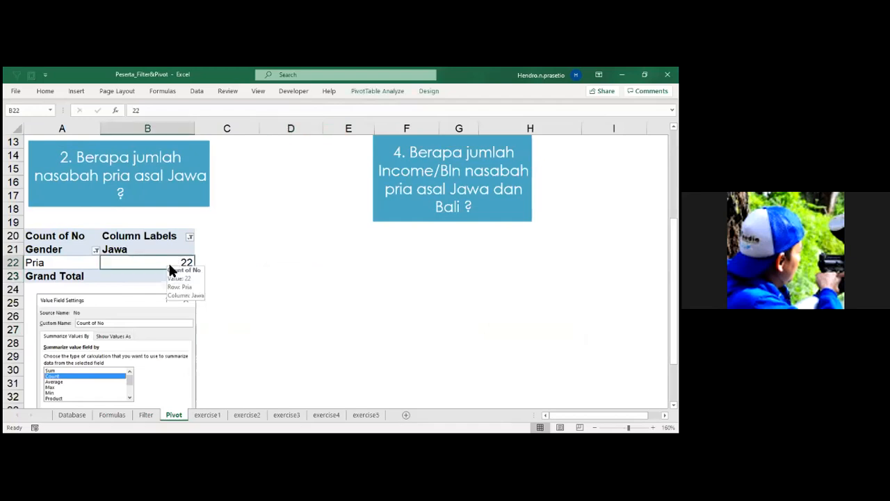
pyautogui.click(369, 91)
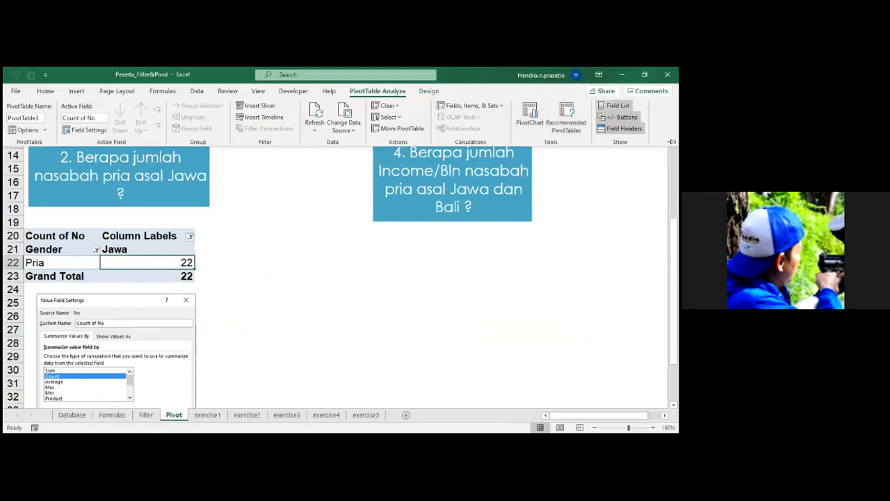
pyautogui.click(615, 105)
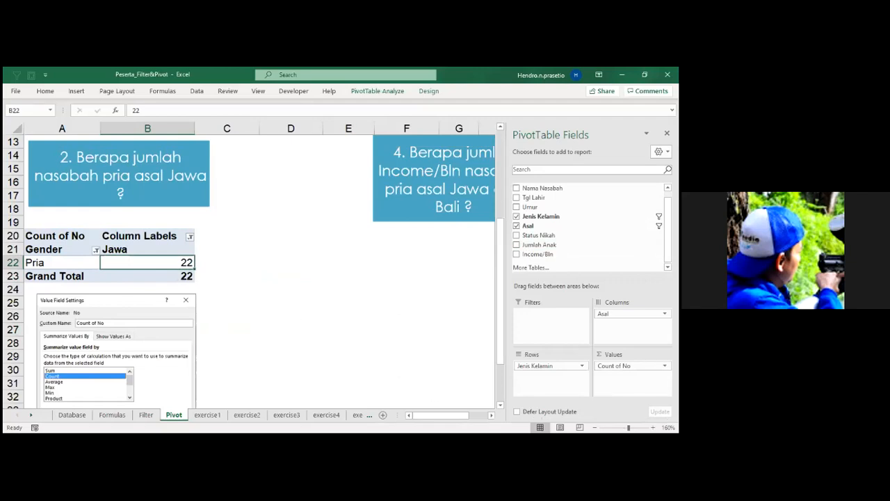
pyautogui.click(664, 365)
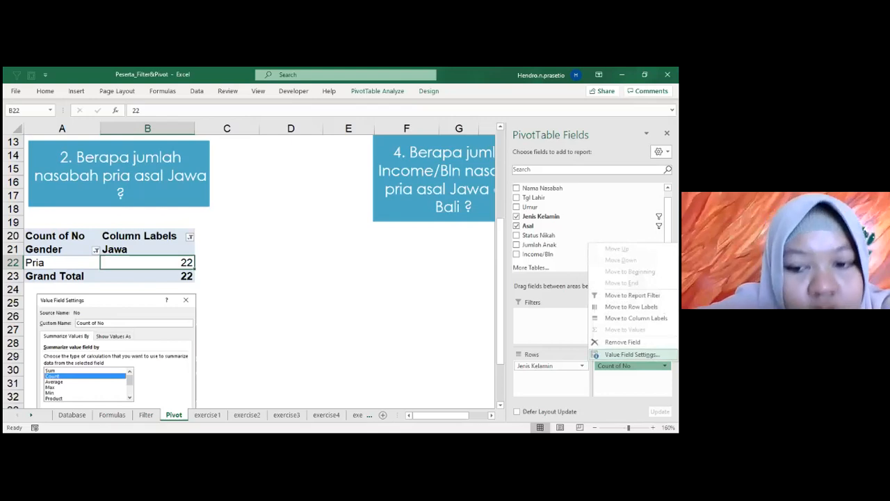
pyautogui.click(631, 354)
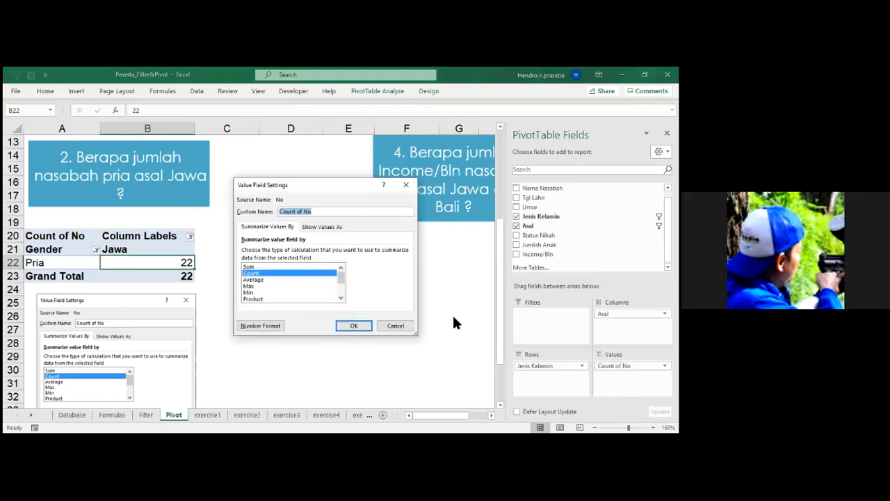
pyautogui.click(361, 328)
pyautogui.click(348, 355)
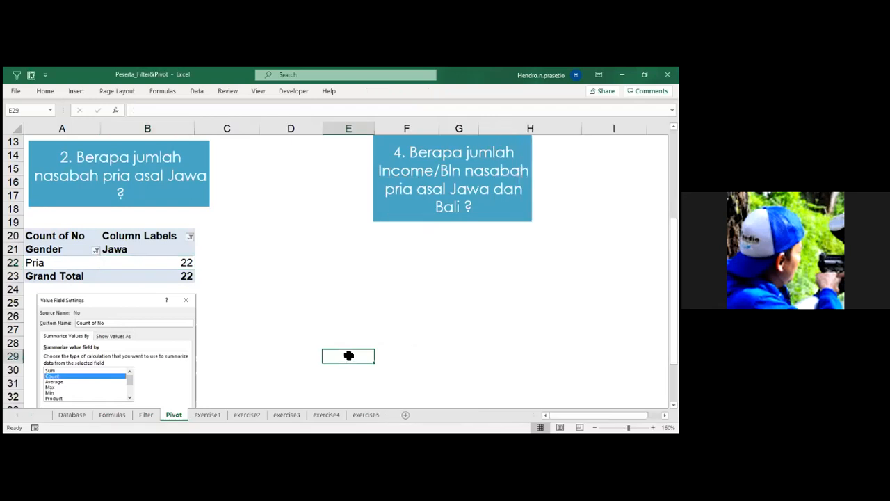
# Look over questions 3 and 4 on the Pivot sheet and the customer table on the Database sheet, returning to Pivot.
pyautogui.click(465, 189)
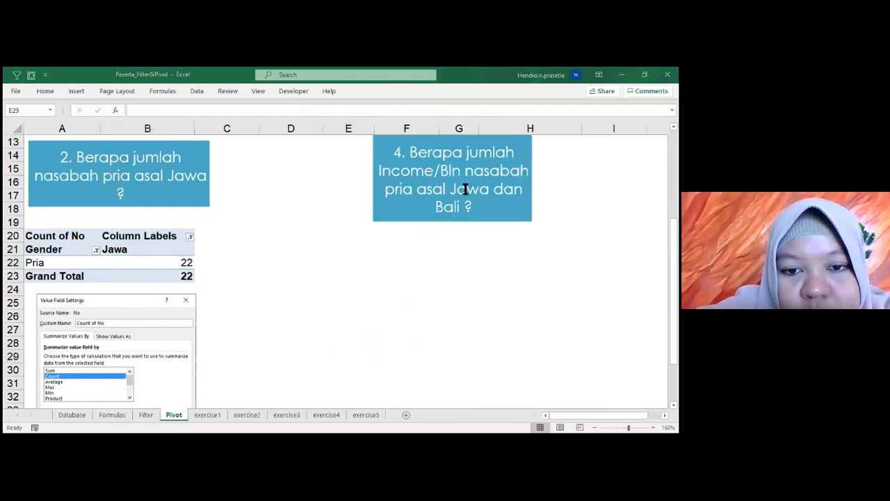
pyautogui.scroll(4, 466, 188)
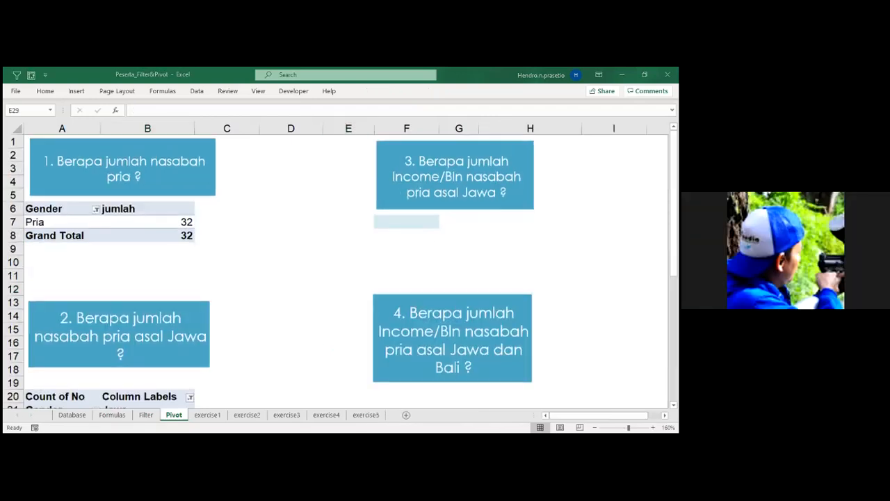
pyautogui.doubleClick(407, 225)
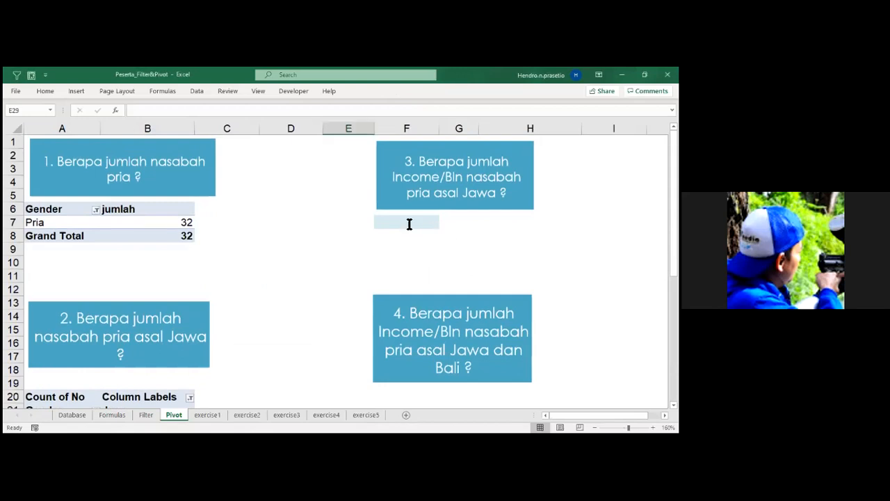
pyautogui.scroll(3, 411, 230)
pyautogui.click(410, 223)
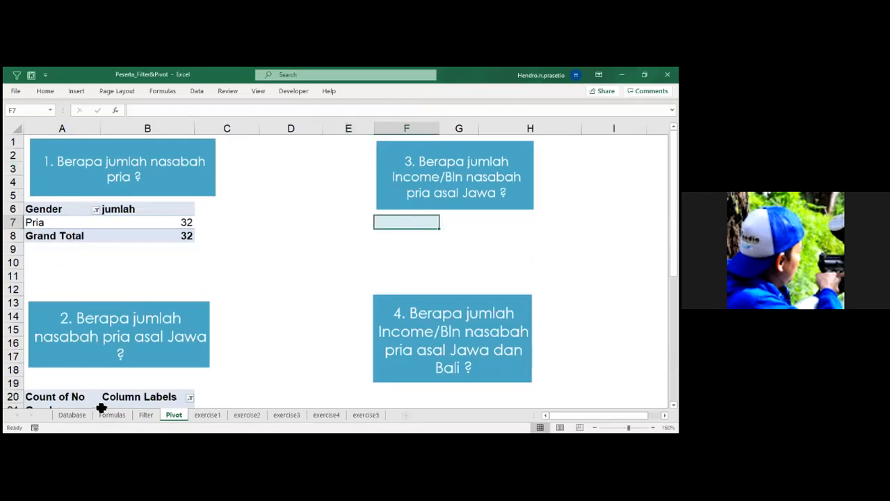
pyautogui.click(73, 415)
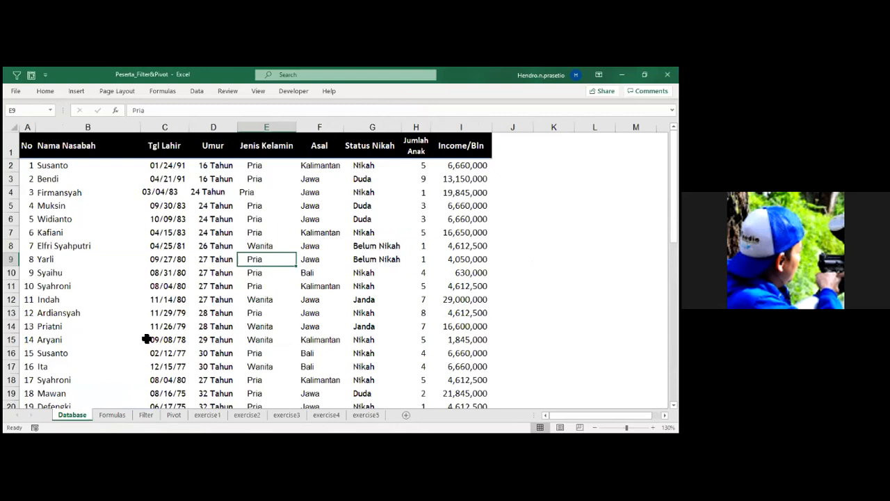
pyautogui.click(172, 235)
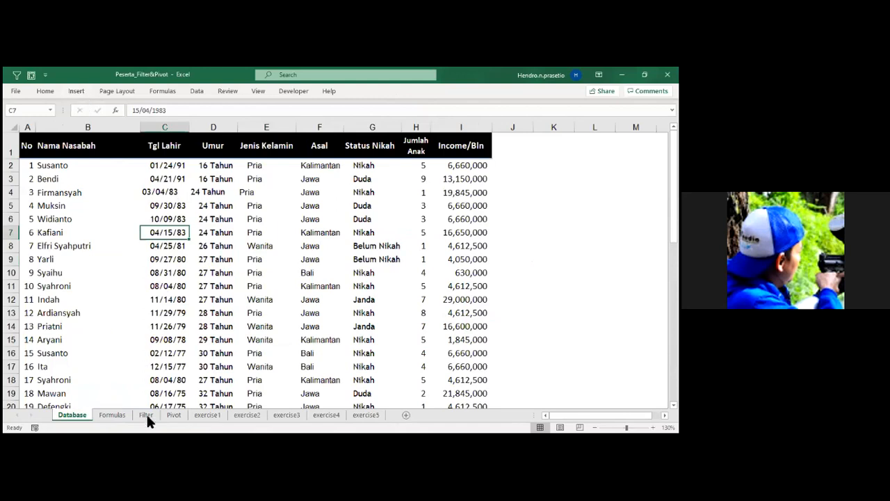
pyautogui.click(174, 415)
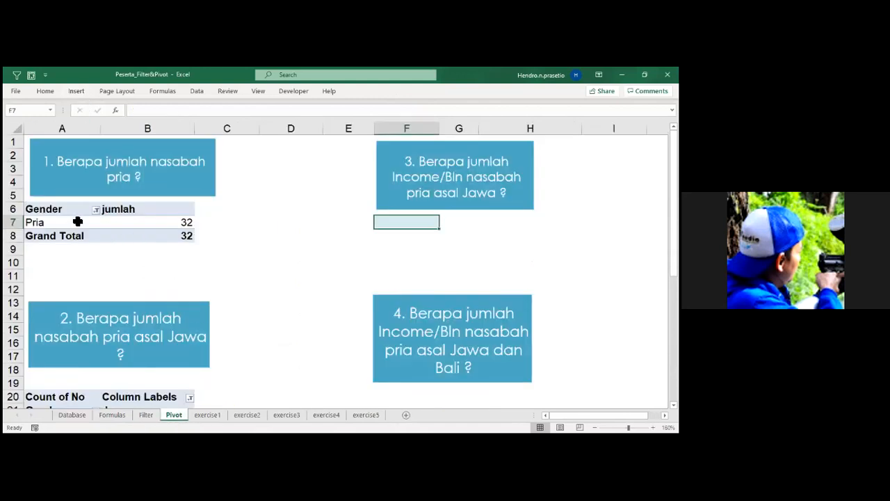
# Copy the question 1 PivotTable in A6:B8 and paste it at F7 under question 3.
pyautogui.click(49, 209)
pyautogui.moveTo(97, 238); pyautogui.dragTo(141, 234)
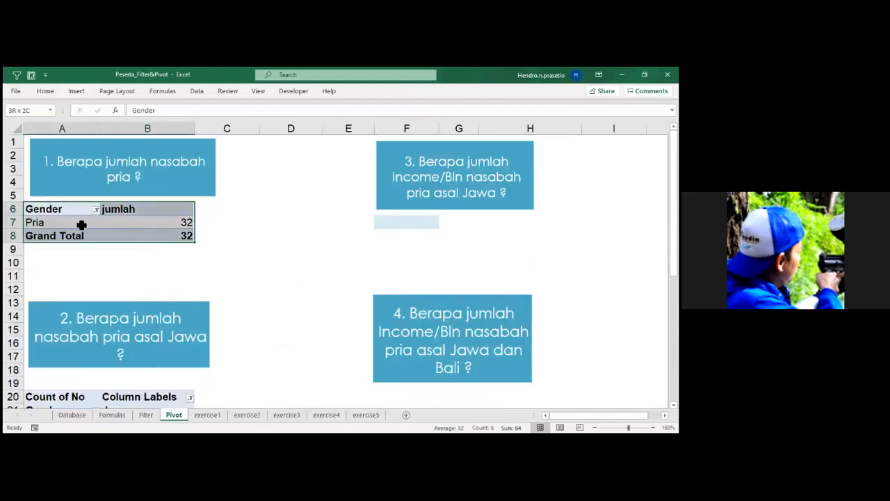
pyautogui.click(238, 264)
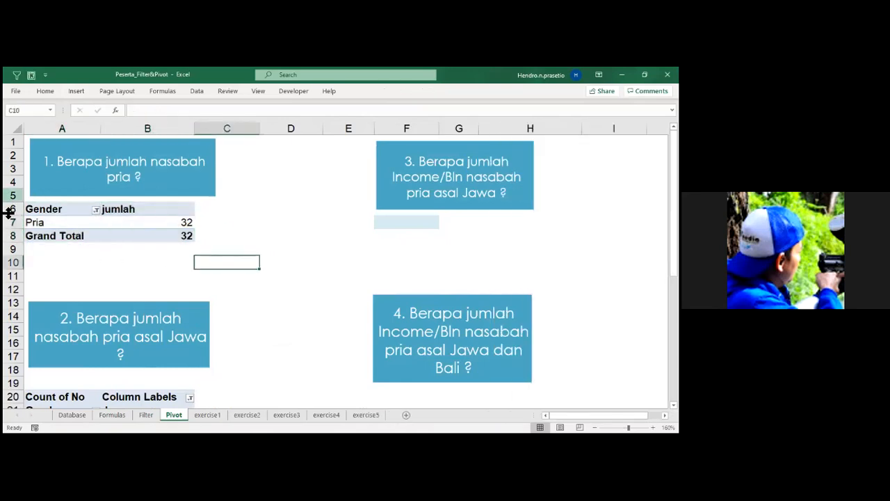
pyautogui.moveTo(51, 214); pyautogui.dragTo(190, 235)
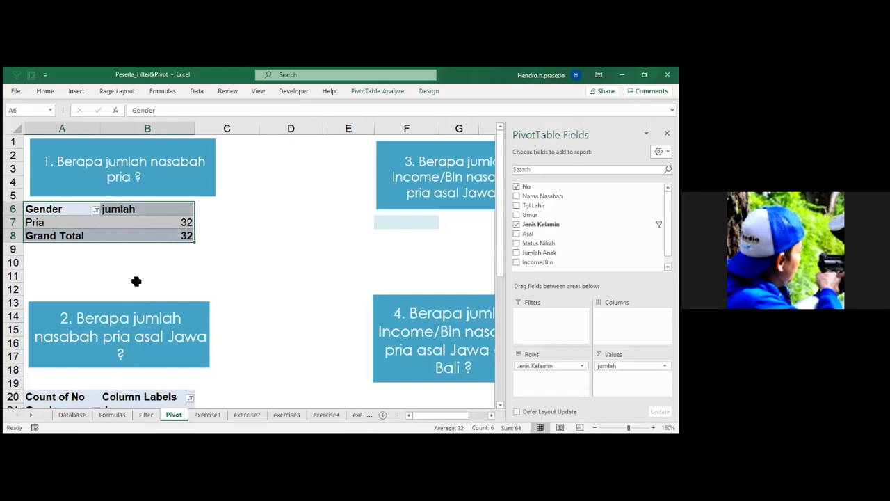
pyautogui.hotkey('ctrl', 'c')
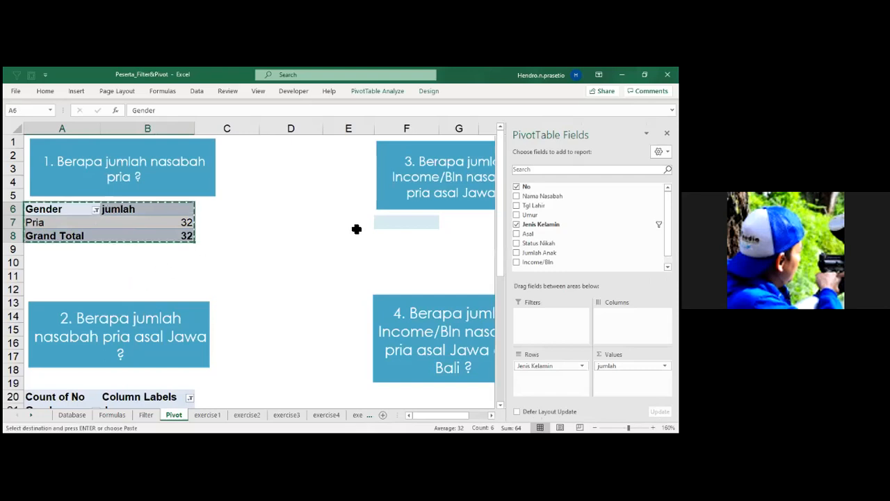
pyautogui.click(395, 225)
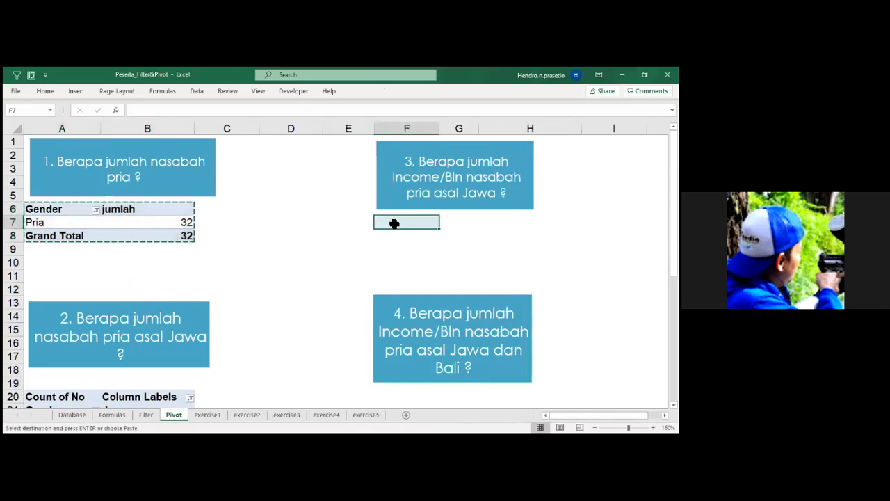
pyautogui.hotkey('ctrl', 'v')
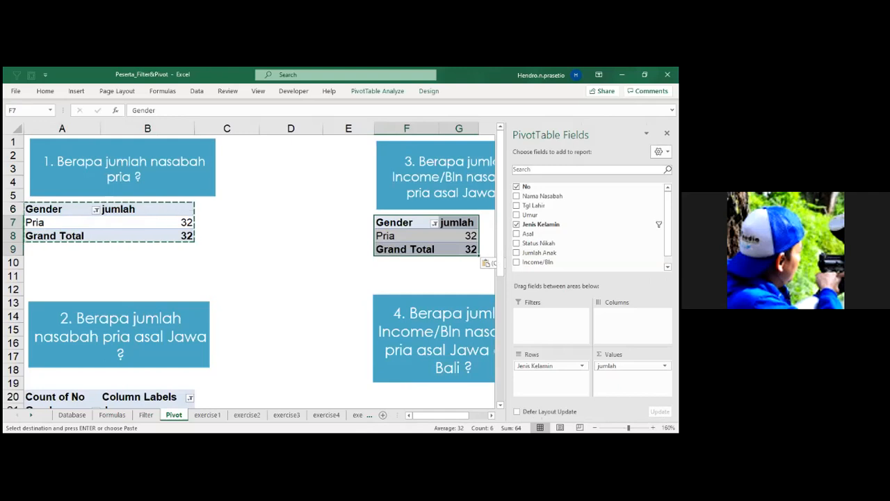
# Add Asal to the Columns area of the question 3 PivotTable and filter it to Jawa only.
pyautogui.click(407, 236)
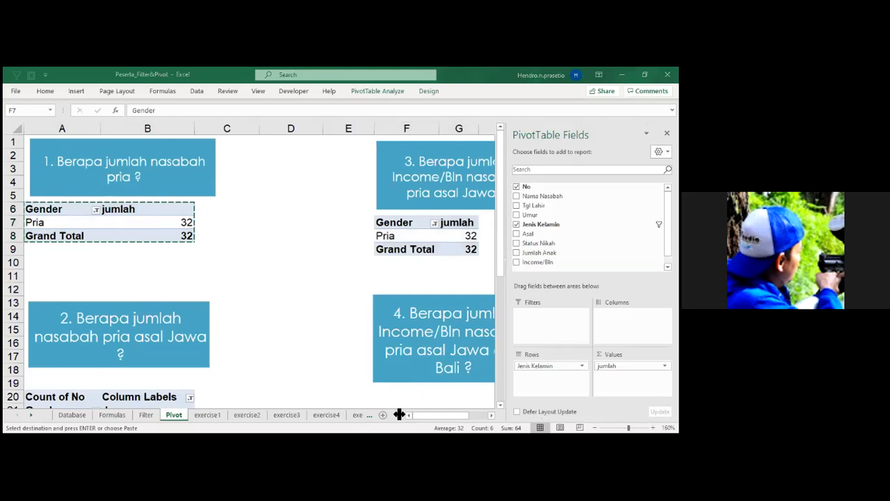
pyautogui.click(492, 414)
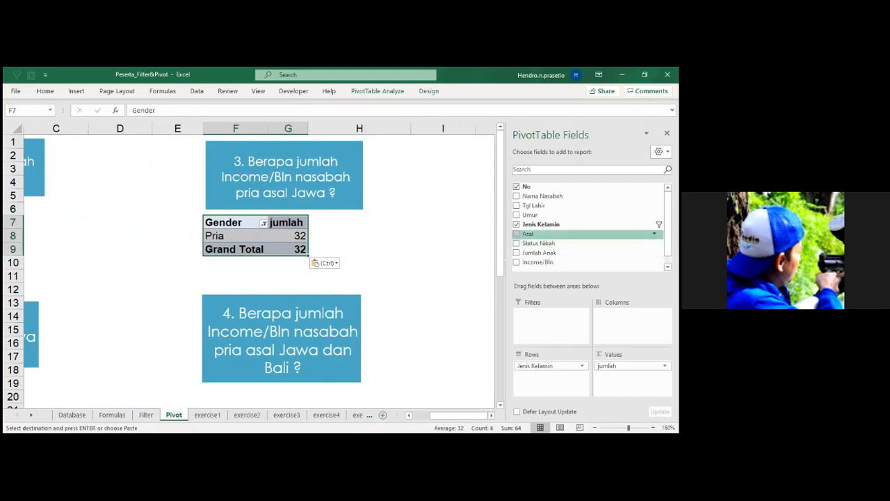
pyautogui.moveTo(528, 233); pyautogui.dragTo(631, 322)
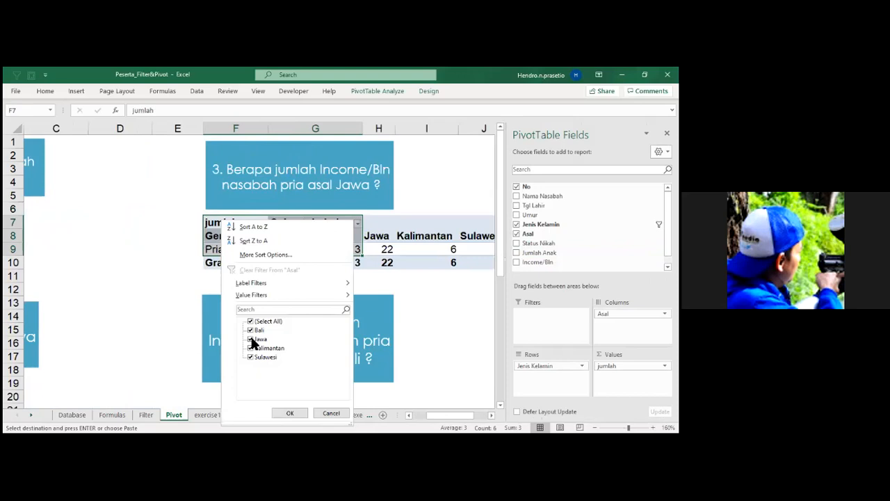
pyautogui.click(255, 311)
pyautogui.click(290, 413)
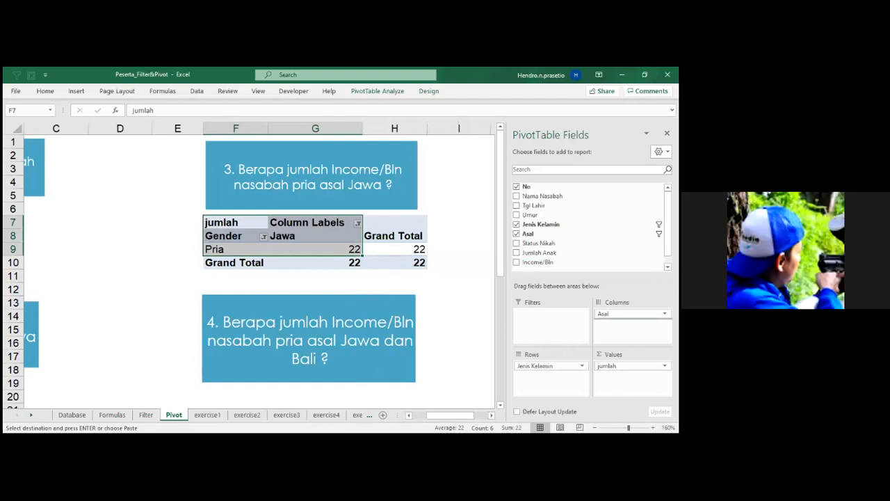
# Add Income/Bln to the question 3 PivotTable, trying it in Columns and Rows before placing it in Values as a sum.
pyautogui.moveTo(538, 262); pyautogui.dragTo(626, 322)
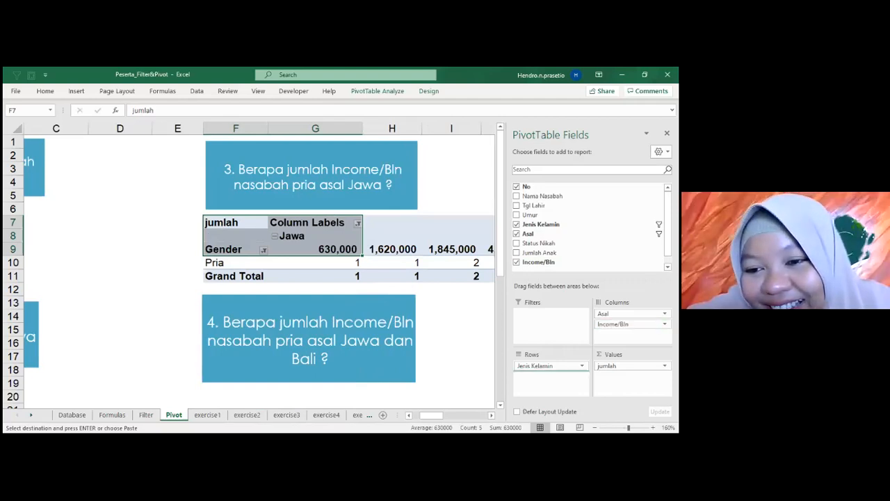
pyautogui.moveTo(614, 324); pyautogui.dragTo(546, 374)
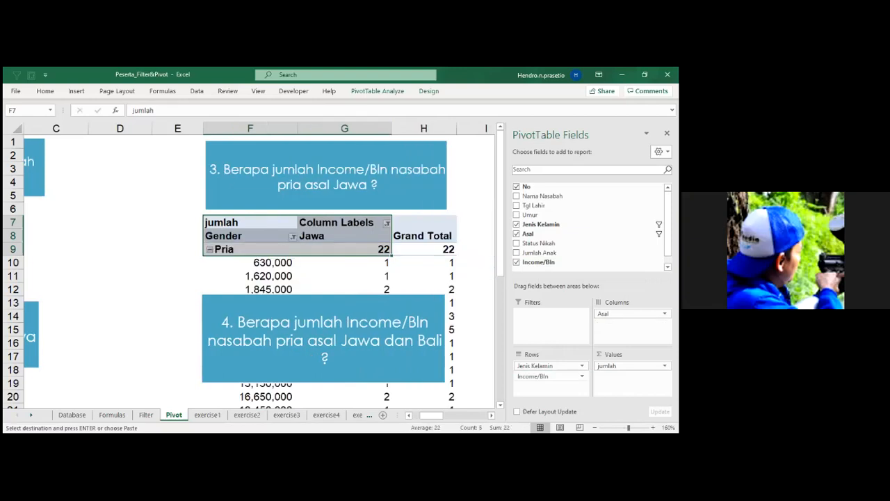
pyautogui.moveTo(546, 375); pyautogui.dragTo(627, 377)
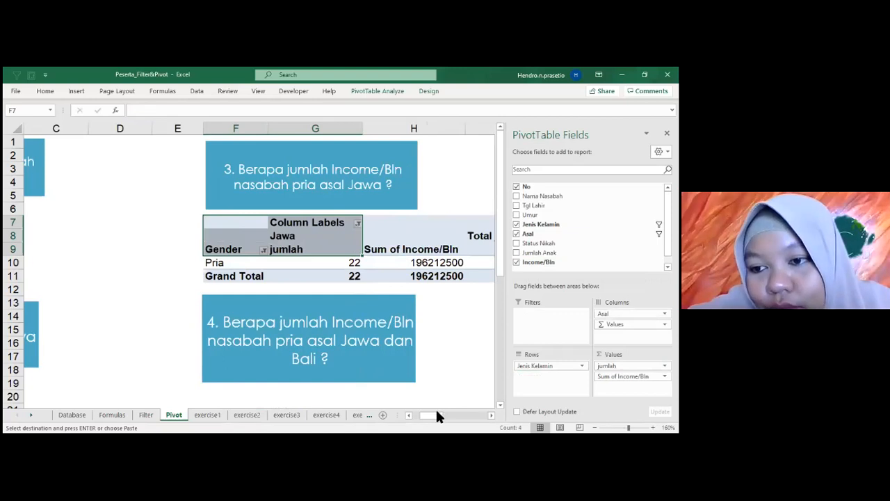
# Move Asal from Columns to Rows, beneath Jenis Kelamin, in the question 3 PivotTable.
pyautogui.click(492, 415)
pyautogui.click(491, 414)
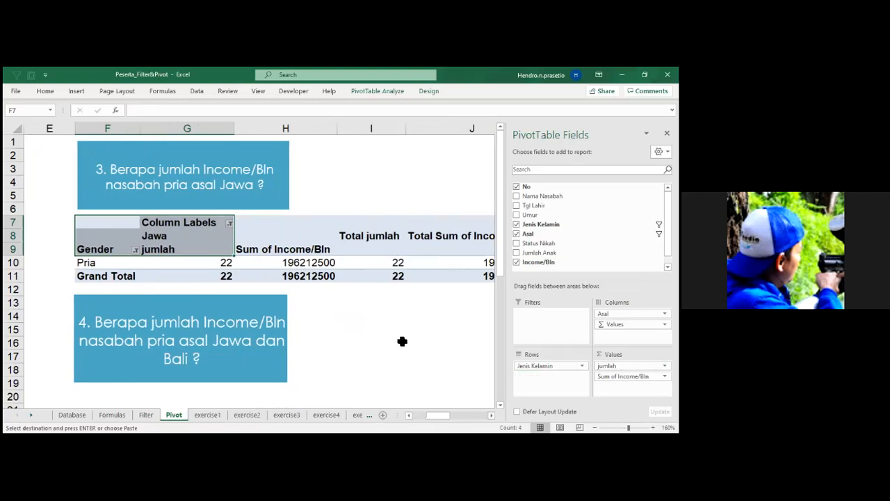
pyautogui.scroll(-2, 402, 341)
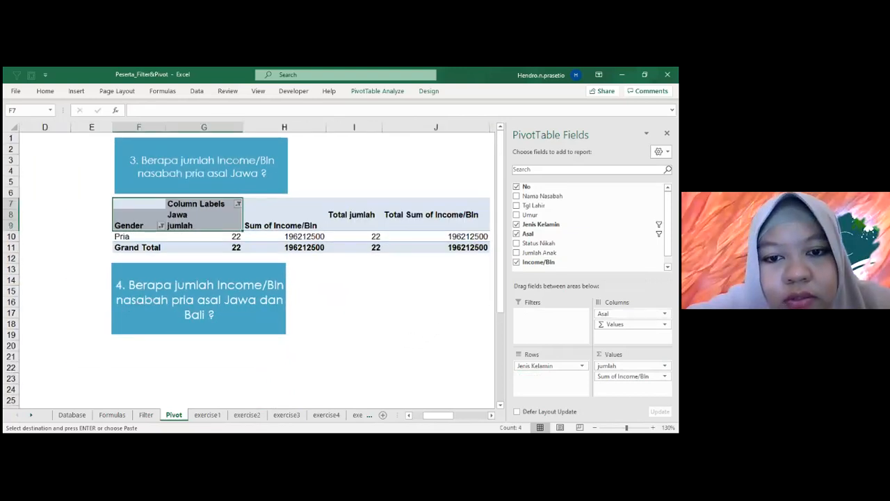
pyautogui.moveTo(612, 313); pyautogui.dragTo(550, 376)
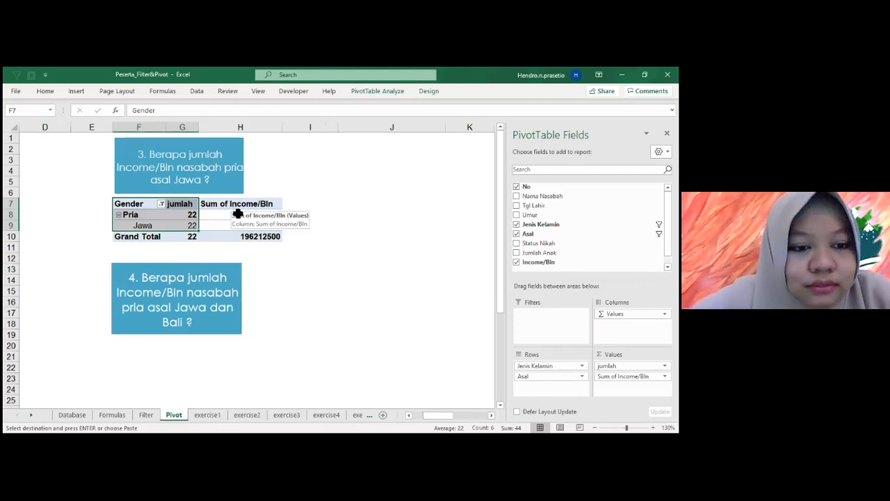
pyautogui.hotkey('alt', 'Tab')
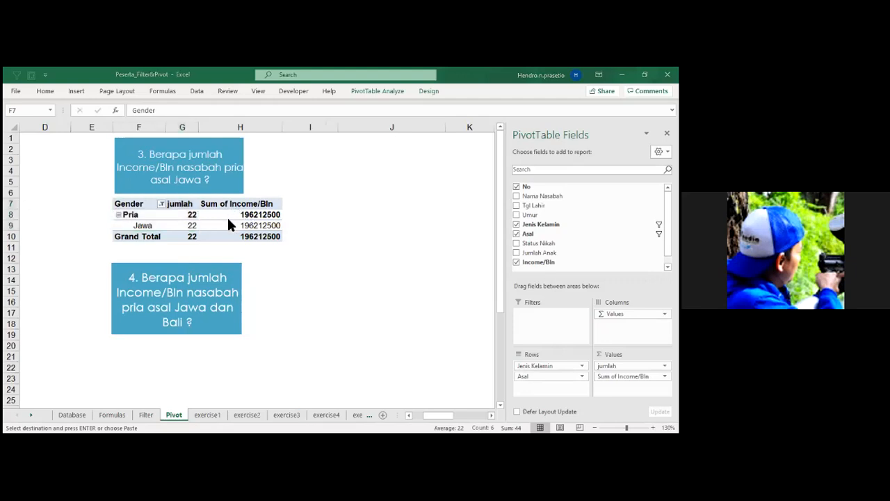
# Show the question 3 PivotTable in Tabular Form.
pyautogui.click(230, 216)
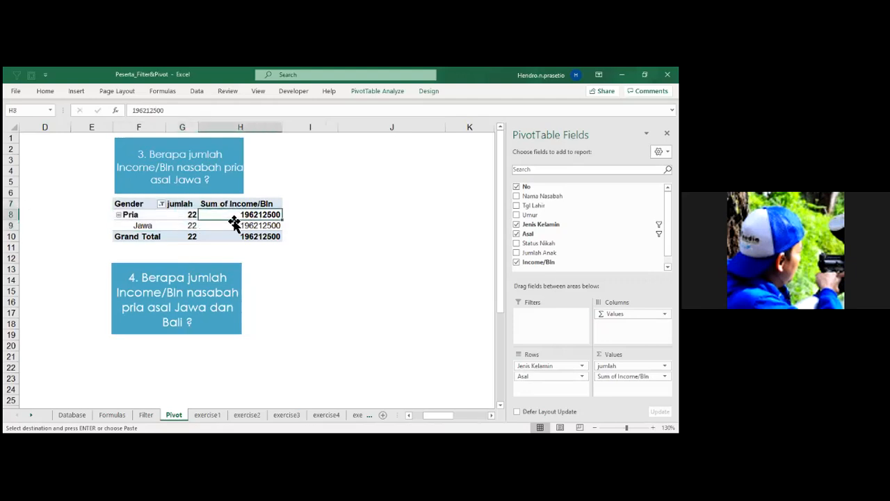
pyautogui.click(434, 92)
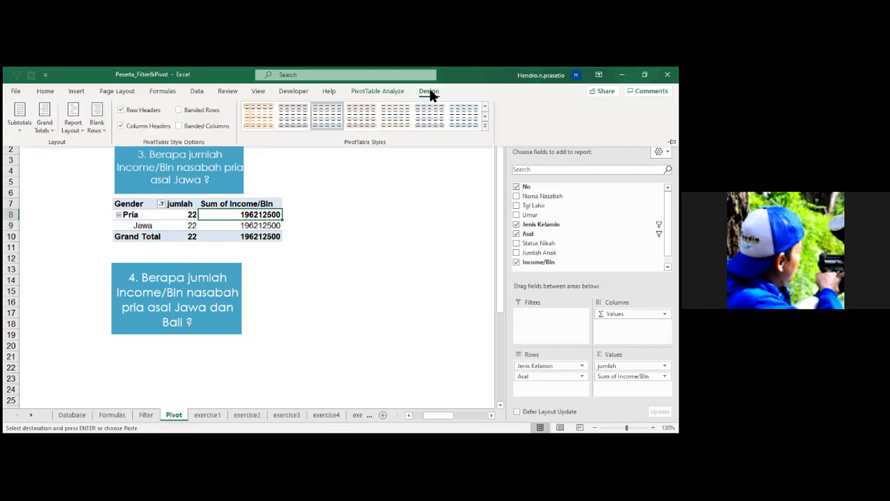
pyautogui.click(79, 127)
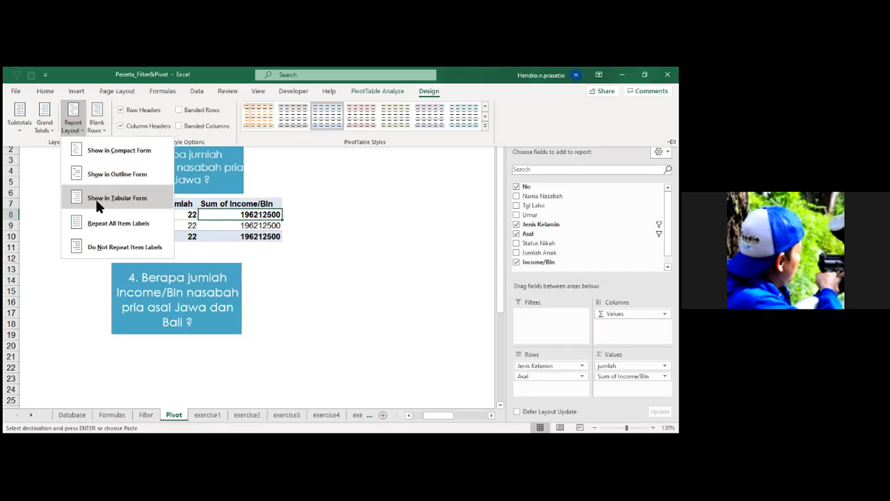
pyautogui.click(95, 197)
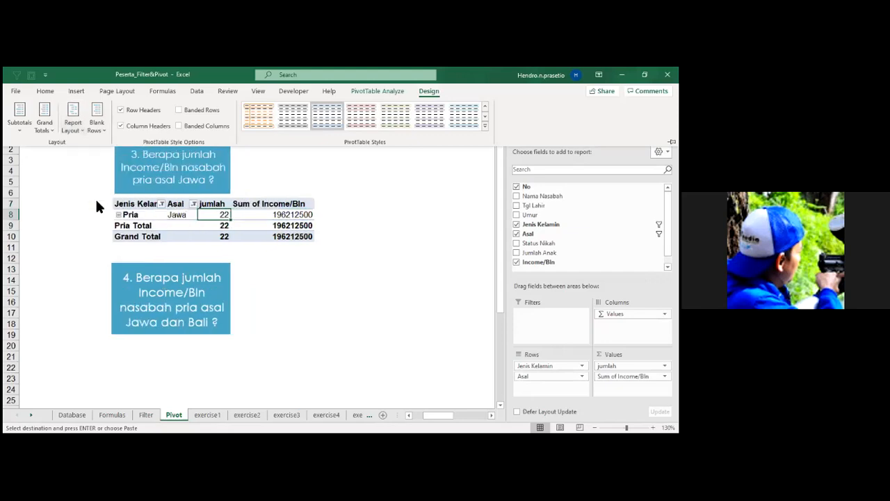
# Turn off the Jenis Kelamin subtotal and remove the jumlah field from the question 3 PivotTable's Values.
pyautogui.click(153, 231)
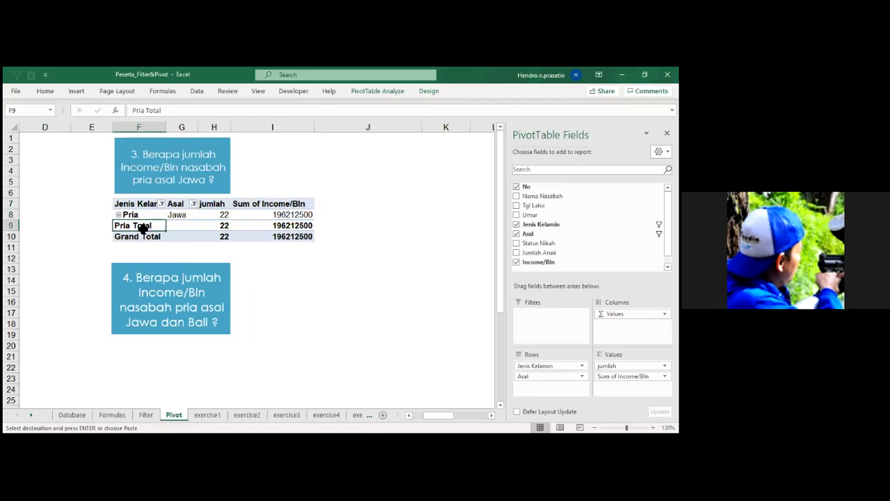
pyautogui.rightClick(145, 227)
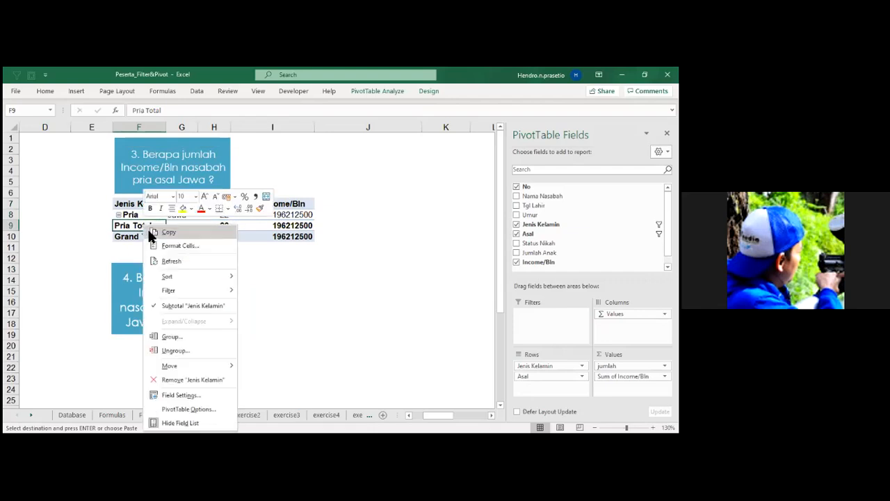
pyautogui.click(160, 308)
pyautogui.click(351, 237)
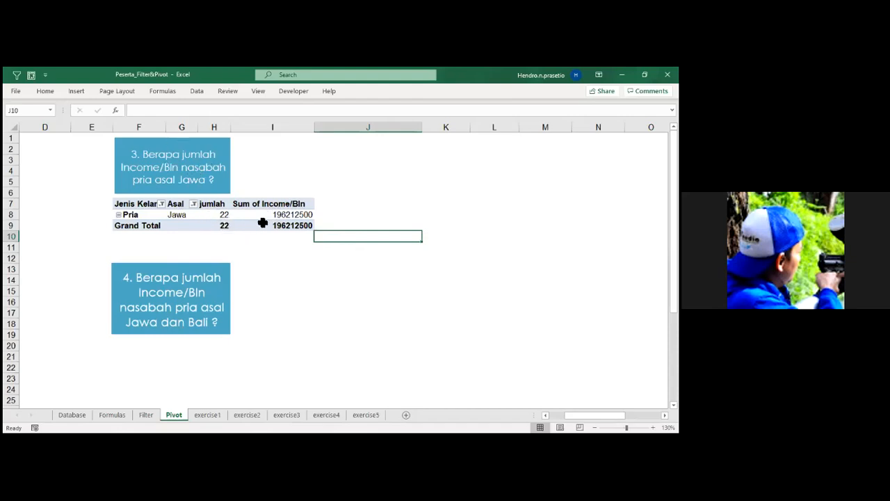
pyautogui.click(233, 219)
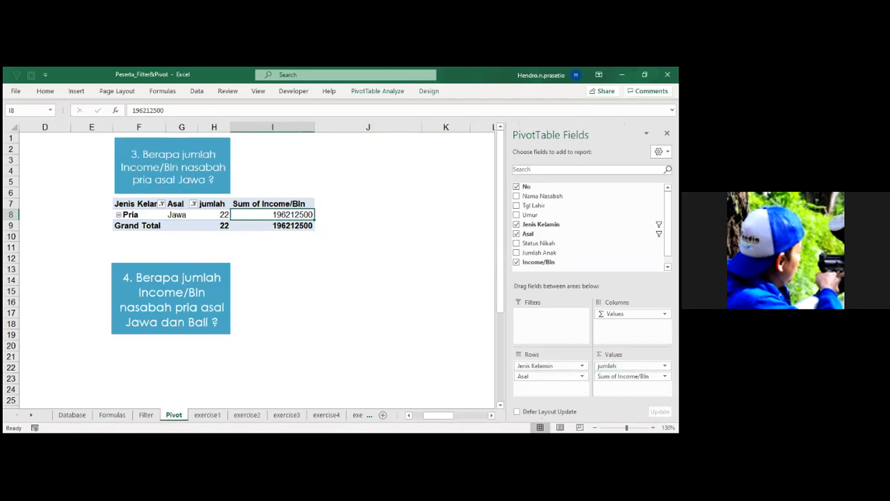
pyautogui.moveTo(607, 366); pyautogui.dragTo(417, 313)
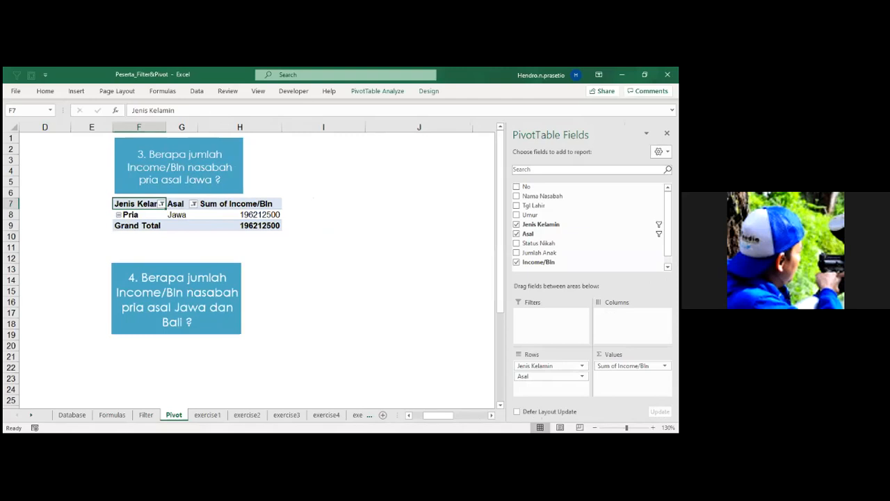
# Select the income values in H8:H9 and add the Comma Style command to the Quick Access Toolbar.
pyautogui.moveTo(250, 216); pyautogui.dragTo(252, 229)
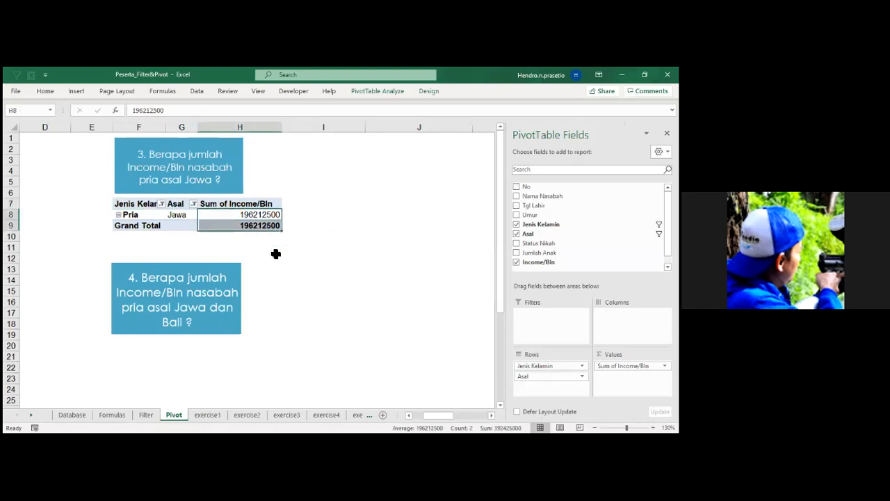
pyautogui.click(45, 91)
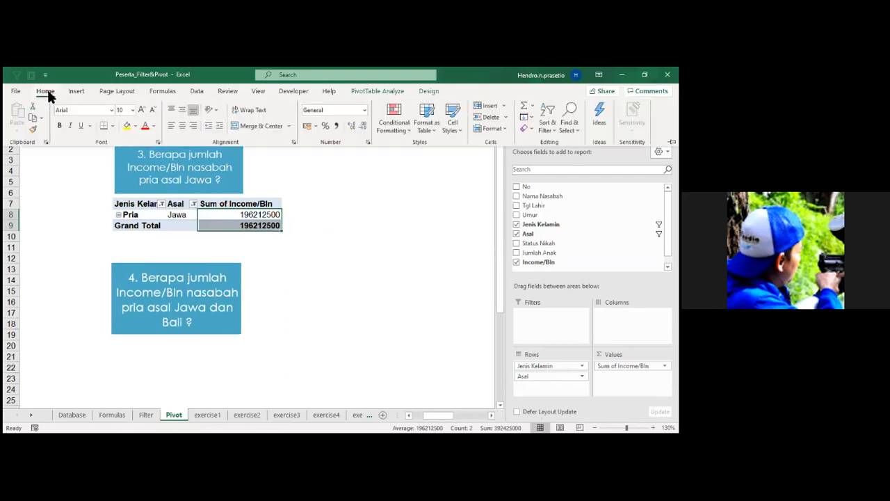
pyautogui.click(48, 91)
pyautogui.doubleClick(48, 91)
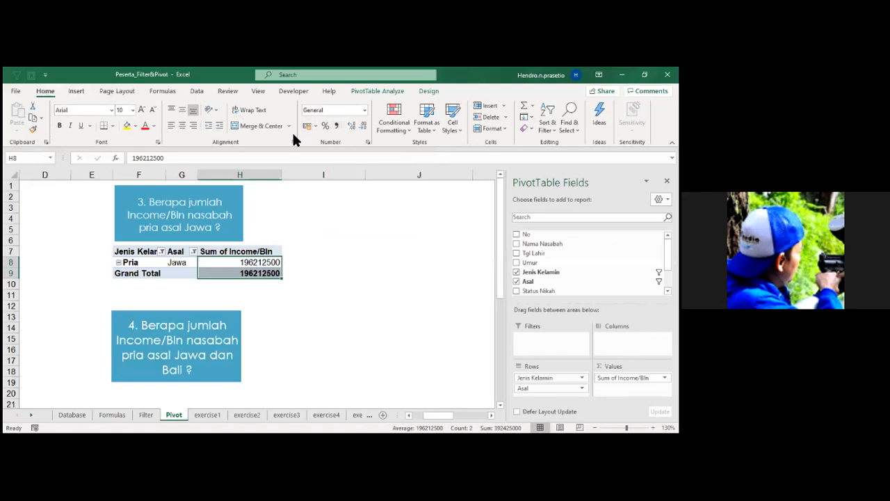
pyautogui.rightClick(338, 131)
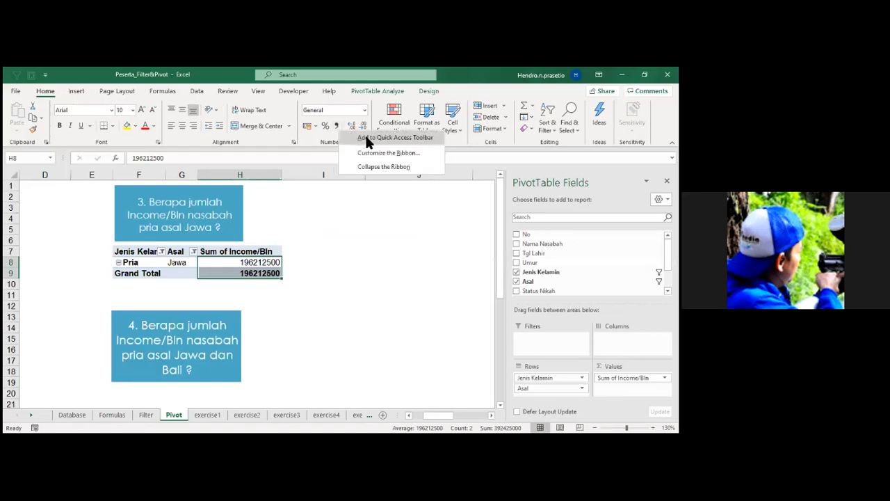
pyautogui.click(367, 138)
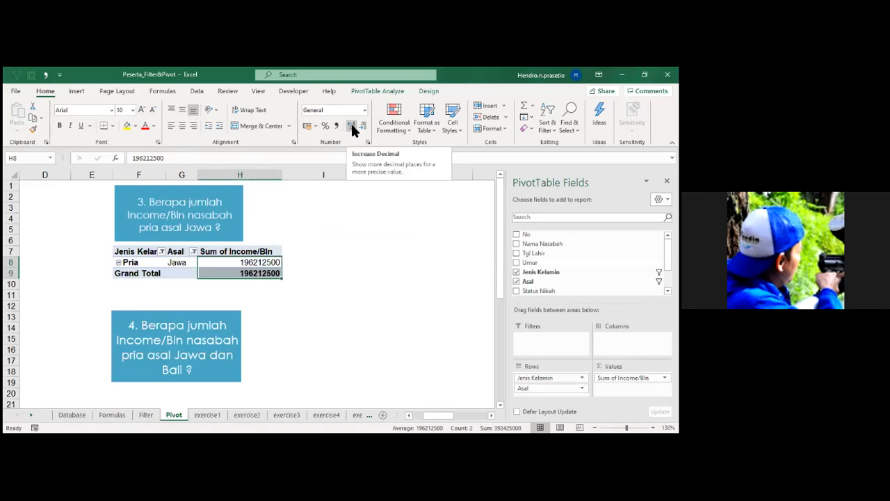
# Apply Comma Style with no decimal places to the income values in H8:H9.
pyautogui.click(46, 76)
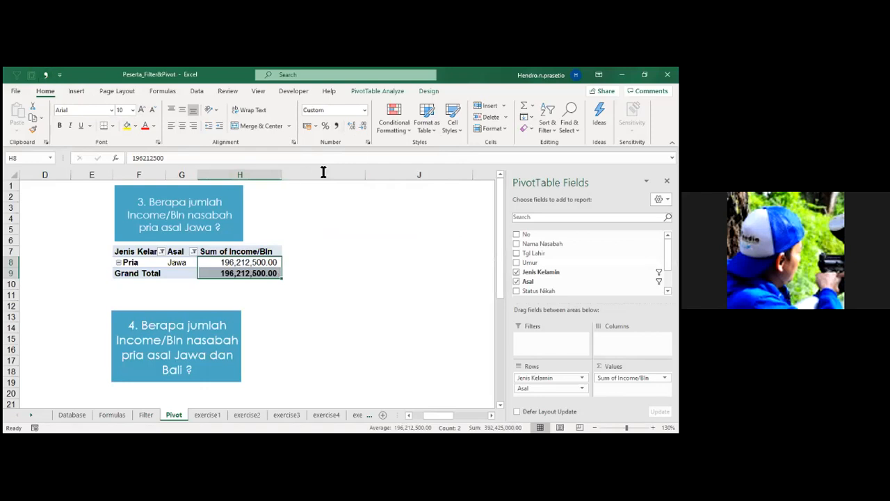
pyautogui.click(351, 125)
pyautogui.click(361, 127)
pyautogui.click(361, 127)
pyautogui.click(361, 126)
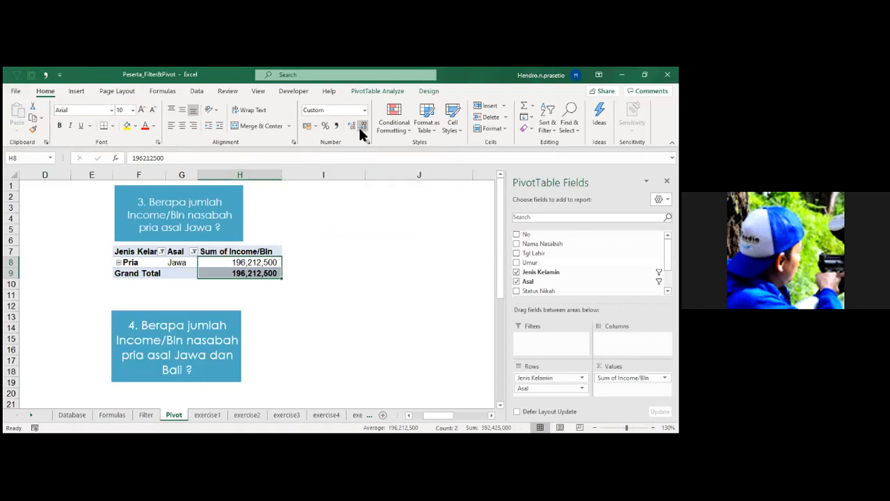
# Add the Decrease Decimal command to the Quick Access Toolbar and deselect the PivotTable.
pyautogui.rightClick(374, 135)
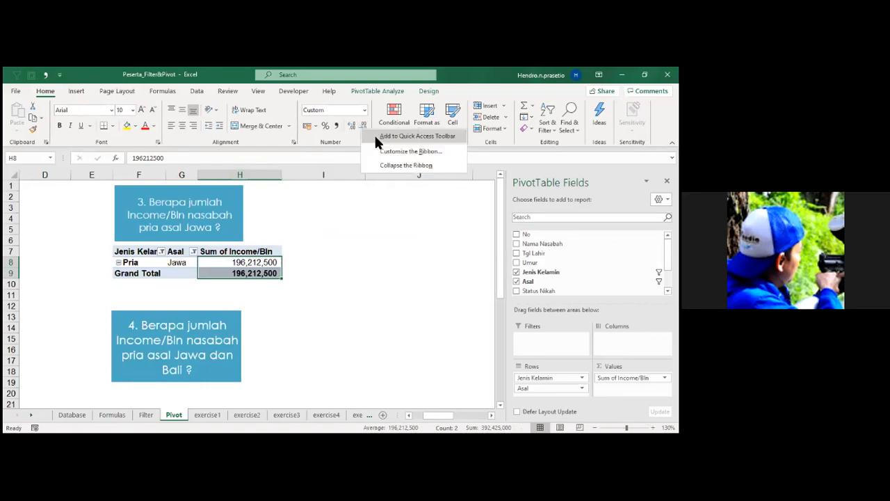
pyautogui.click(377, 138)
pyautogui.click(315, 243)
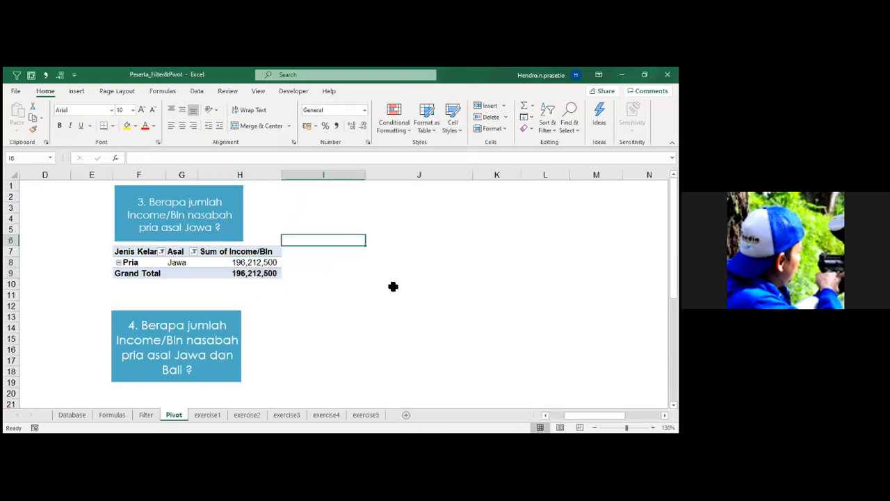
# Turn off Column Headers but keep Row Headers in the question 3 PivotTable, and apply a blue Medium style to it.
pyautogui.scroll(2, 393, 278)
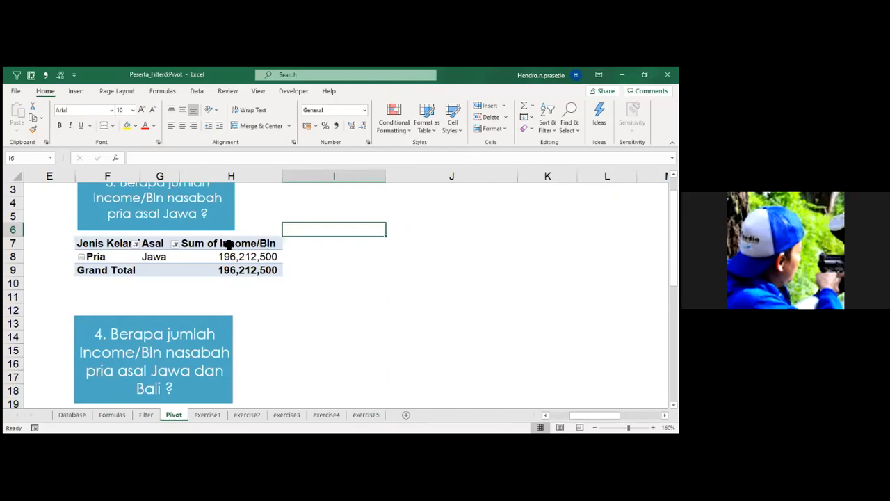
pyautogui.click(203, 257)
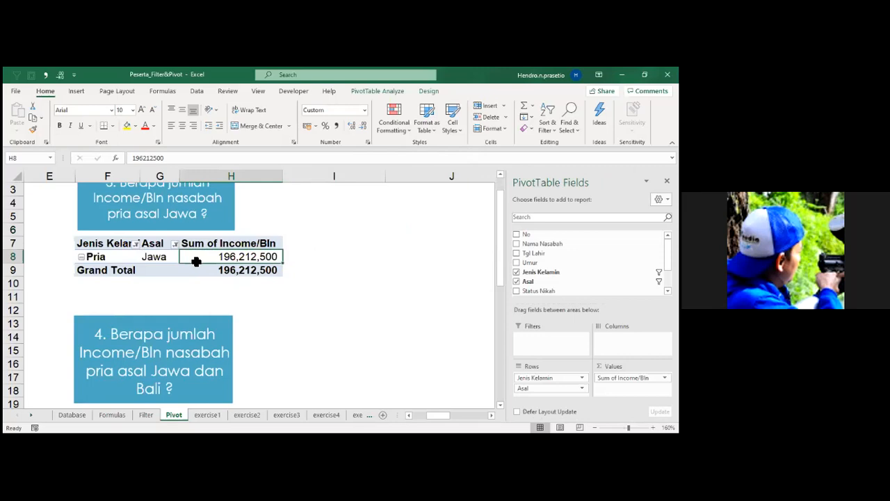
pyautogui.click(427, 91)
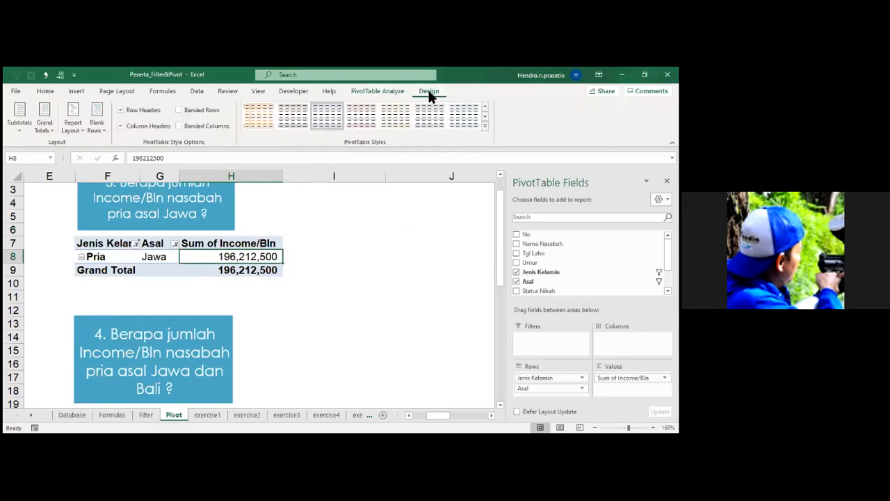
pyautogui.click(121, 126)
pyautogui.click(121, 126)
pyautogui.click(120, 109)
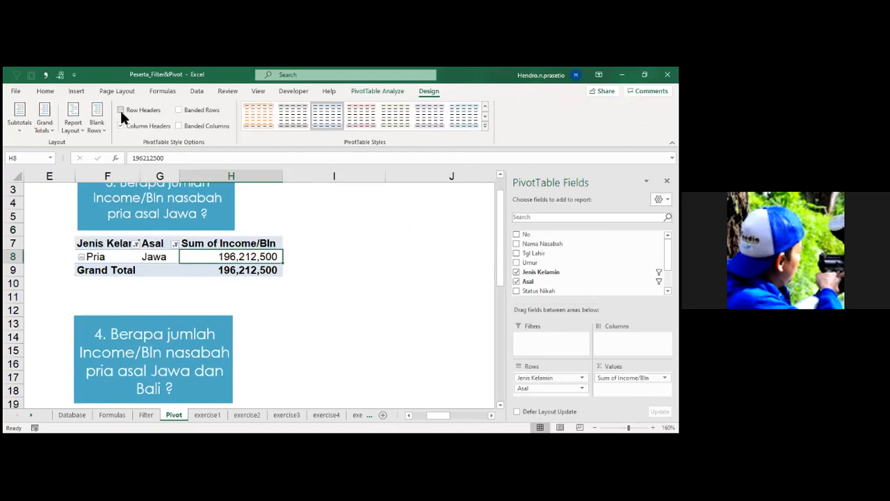
pyautogui.click(391, 95)
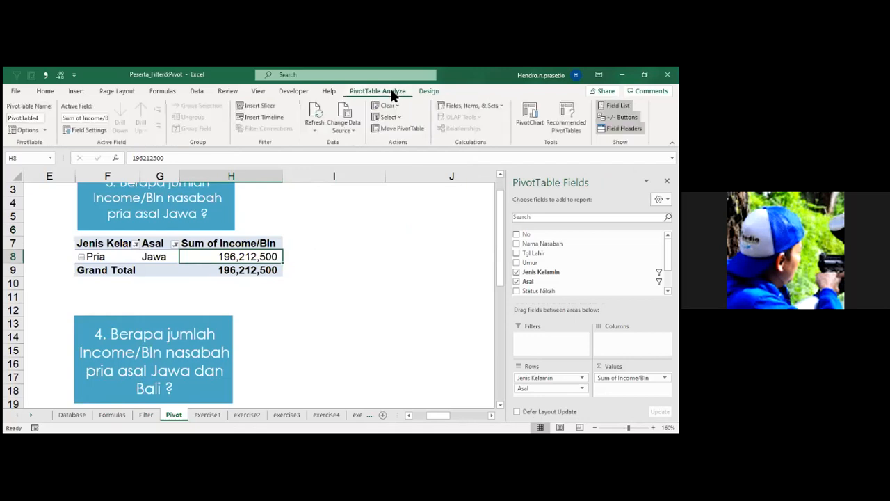
pyautogui.click(429, 93)
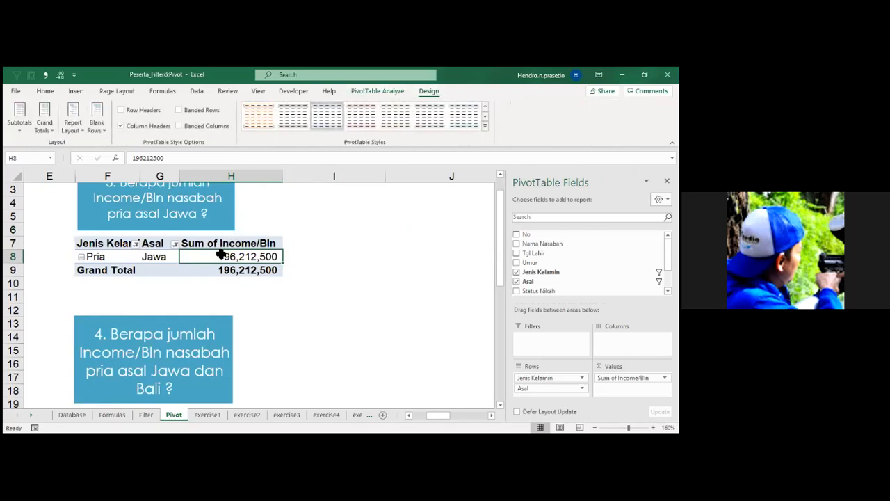
pyautogui.click(121, 125)
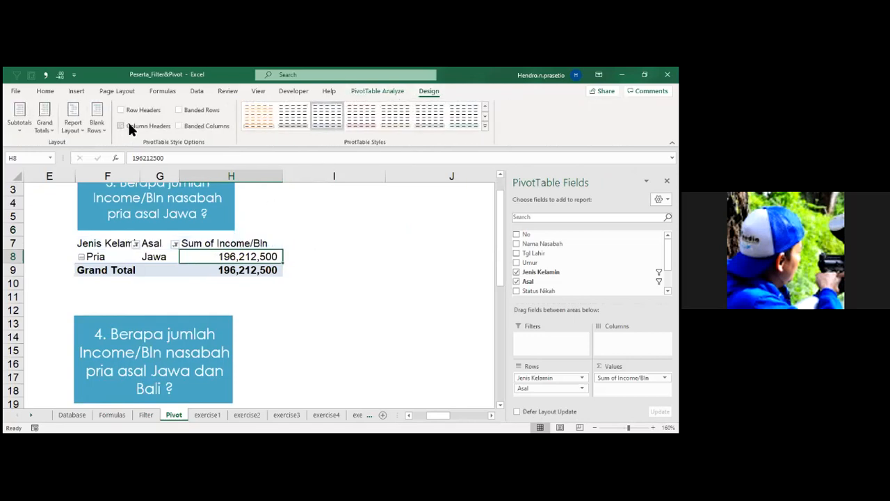
pyautogui.click(121, 109)
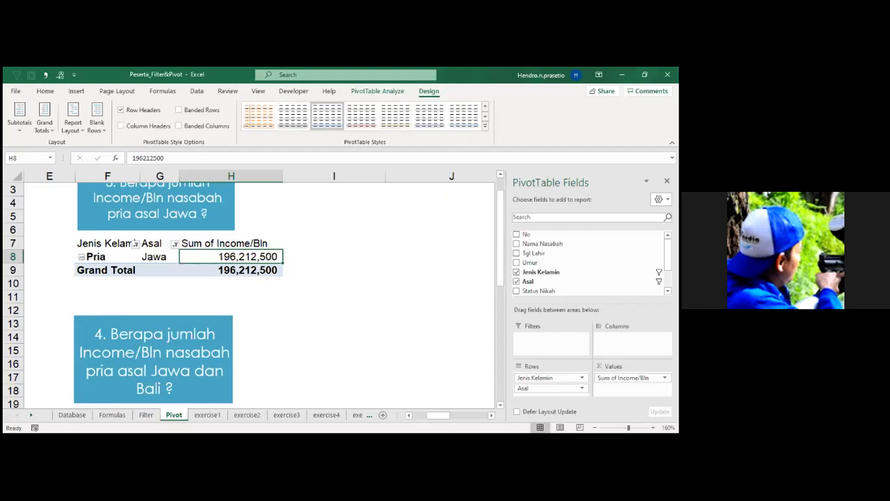
pyautogui.click(484, 126)
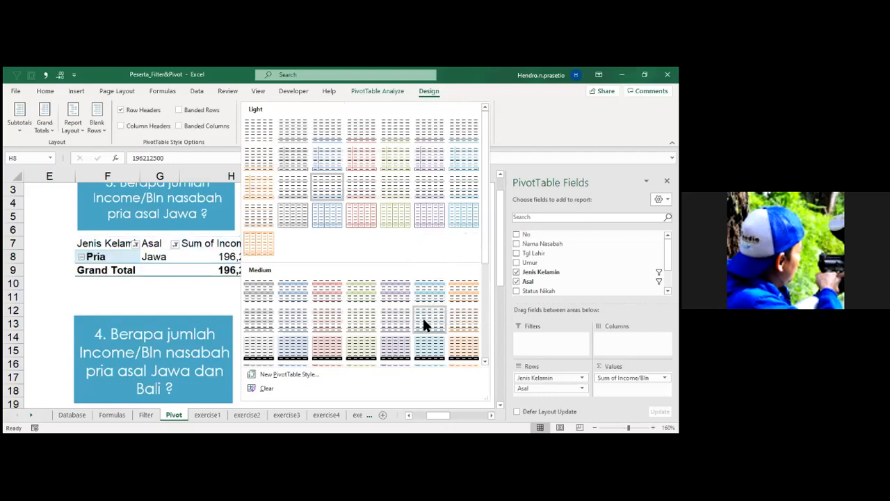
pyautogui.click(378, 249)
pyautogui.scroll(-2, 424, 285)
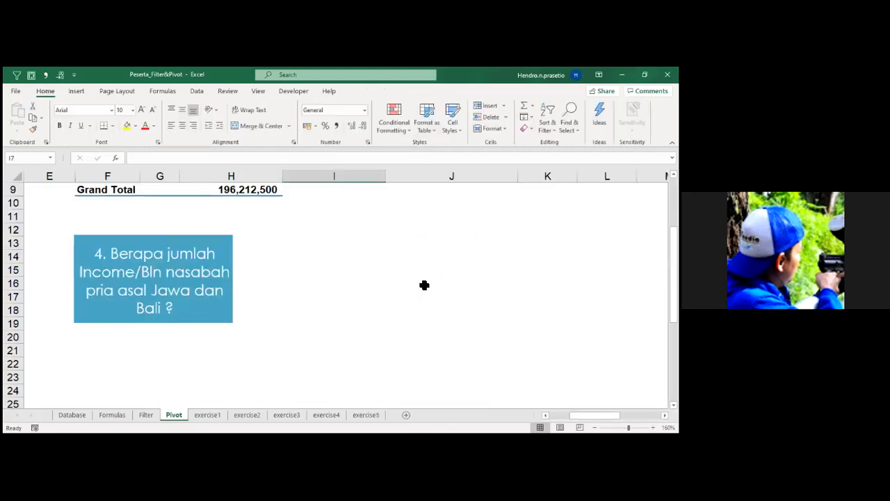
pyautogui.hotkey('alt', 'Tab')
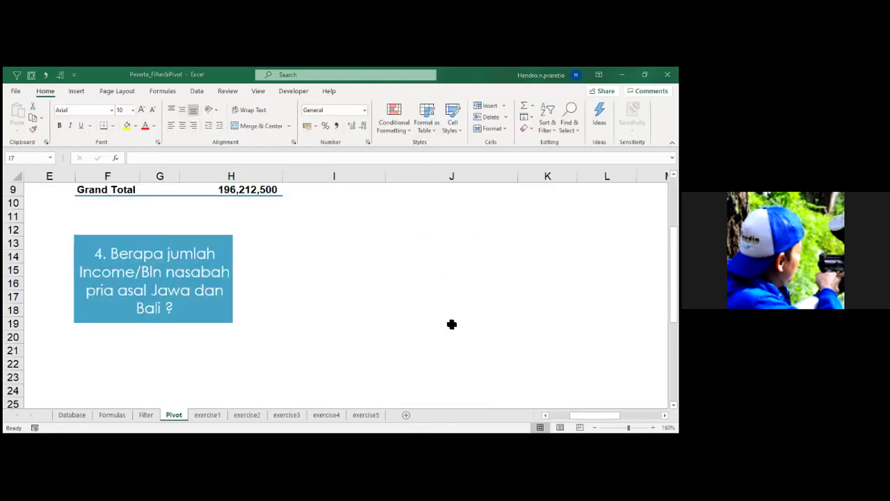
pyautogui.scroll(1, 380, 324)
pyautogui.scroll(-3, 379, 325)
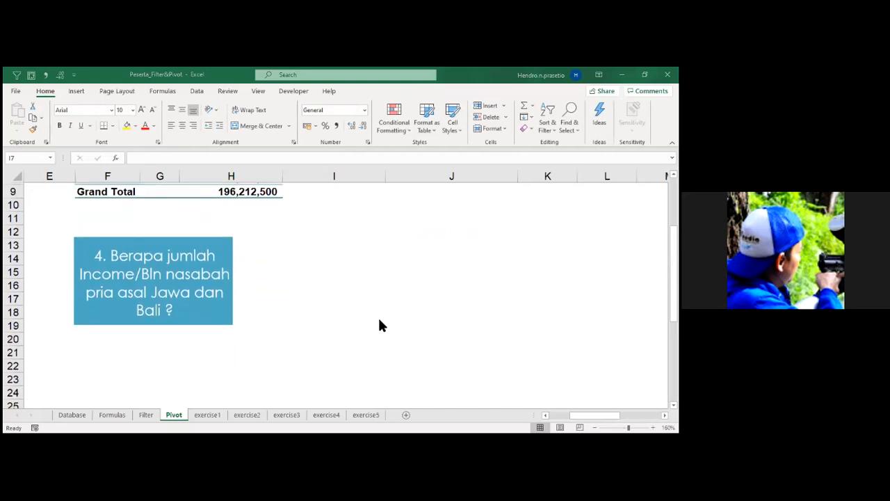
pyautogui.scroll(2, 380, 324)
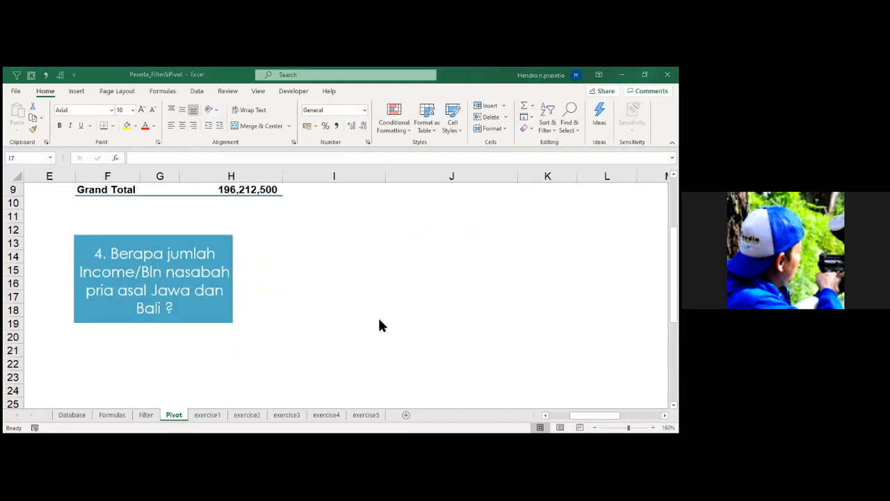
pyautogui.scroll(-3, 379, 325)
pyautogui.scroll(2, 379, 325)
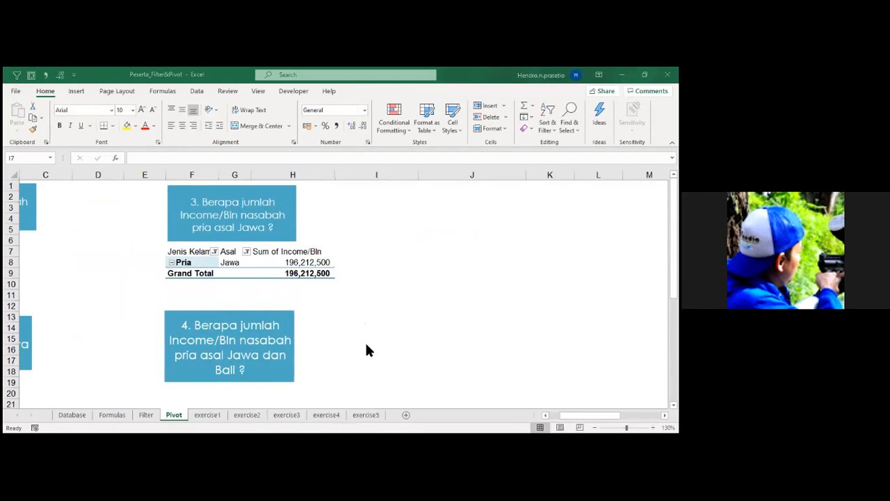
pyautogui.scroll(-1, 388, 297)
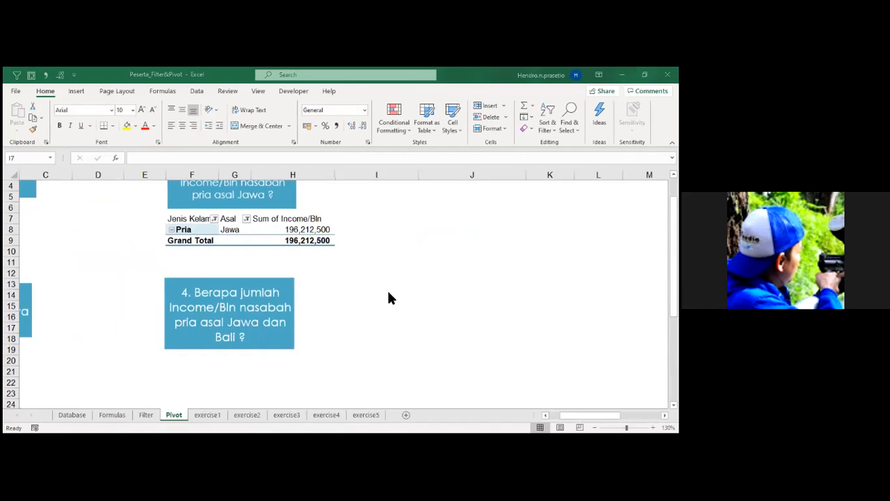
pyautogui.scroll(-1, 388, 298)
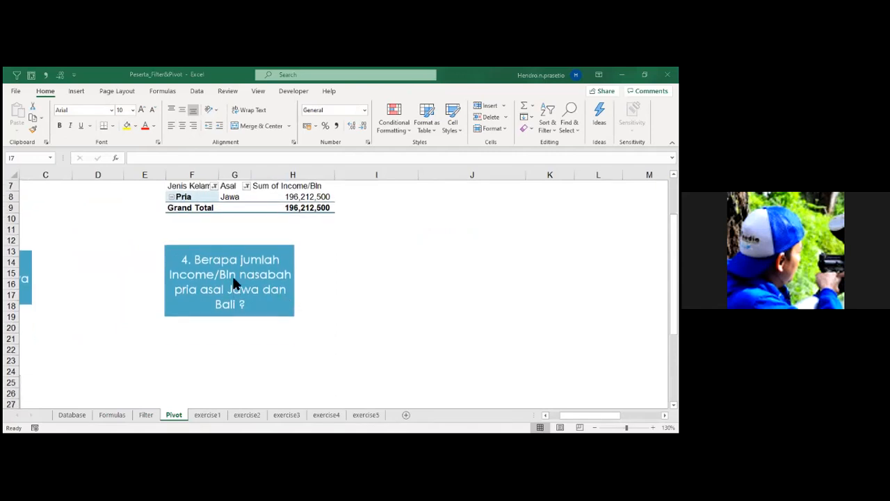
# Copy the question 3 PivotTable in F7:H9 and paste it at F21 below the question 4 box.
pyautogui.scroll(1, 233, 278)
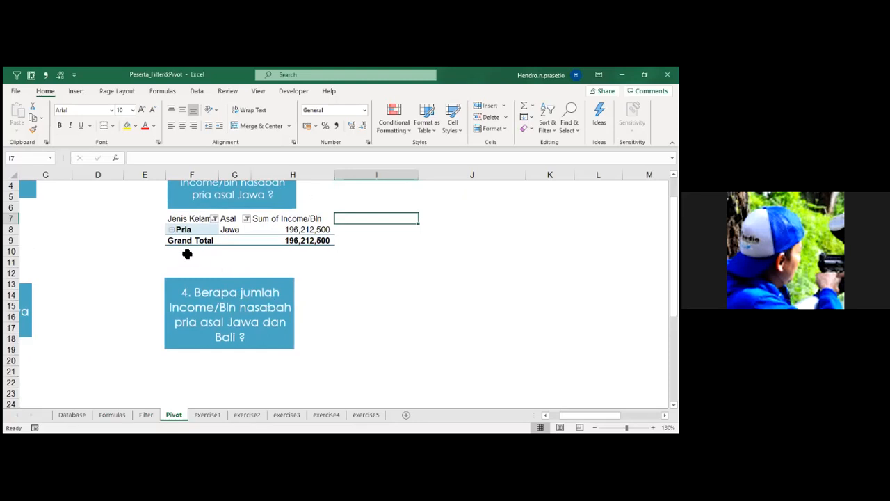
pyautogui.moveTo(198, 219); pyautogui.dragTo(294, 234)
pyautogui.hotkey('ctrl', 'c')
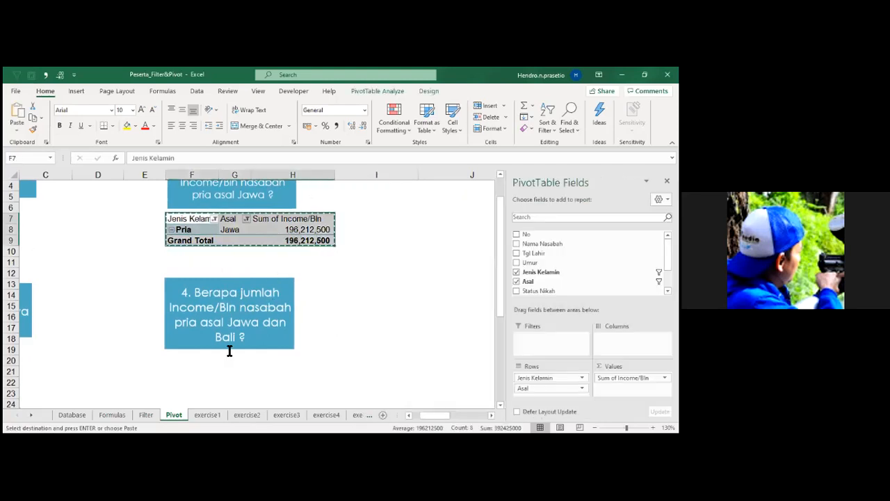
pyautogui.click(189, 371)
pyautogui.hotkey('ctrl', 'v')
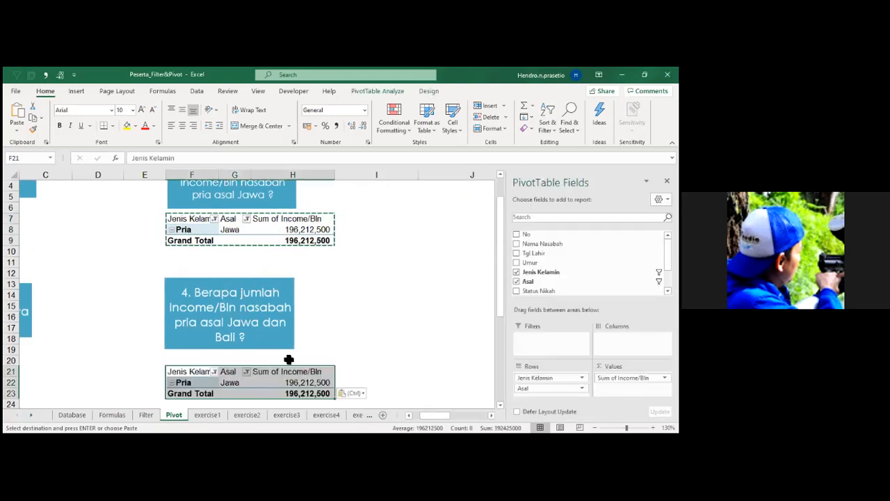
# Filter Asal in the question 4 PivotTable to include both Bali and Jawa.
pyautogui.scroll(-1, 327, 351)
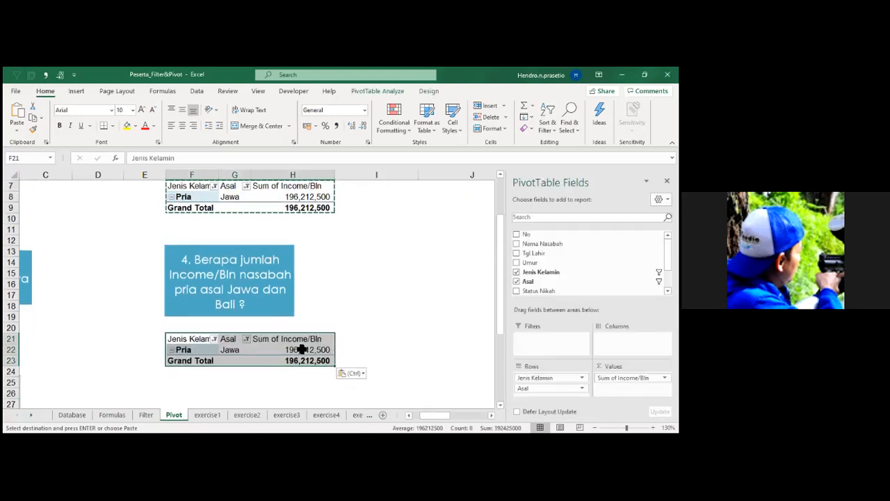
pyautogui.click(246, 339)
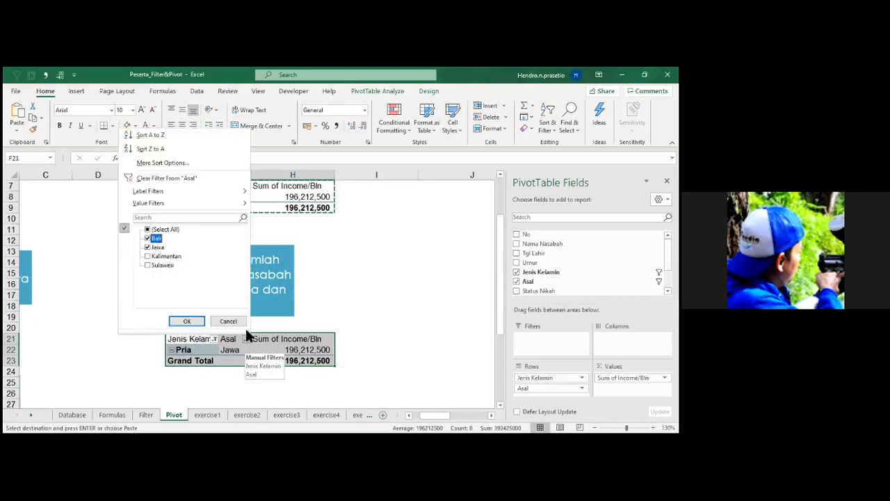
pyautogui.click(186, 322)
# Move the Asal field from Rows to Filters in the question 3 PivotTable.
pyautogui.scroll(1, 364, 338)
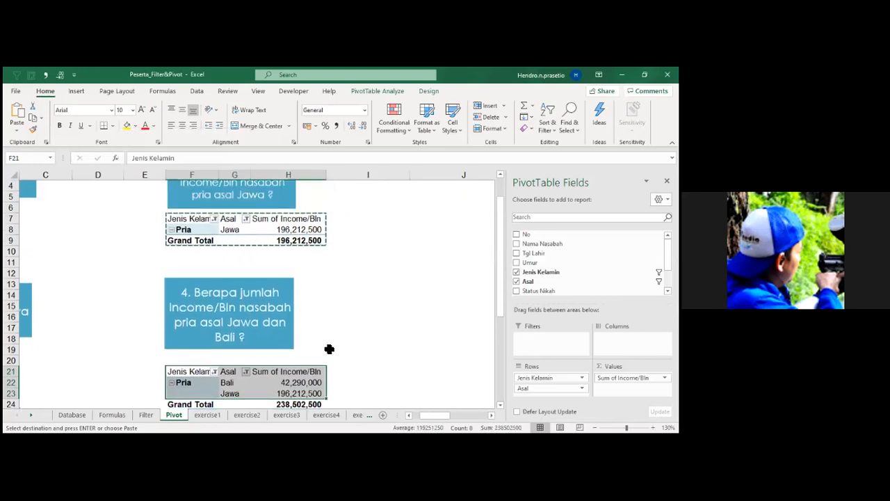
pyautogui.click(259, 229)
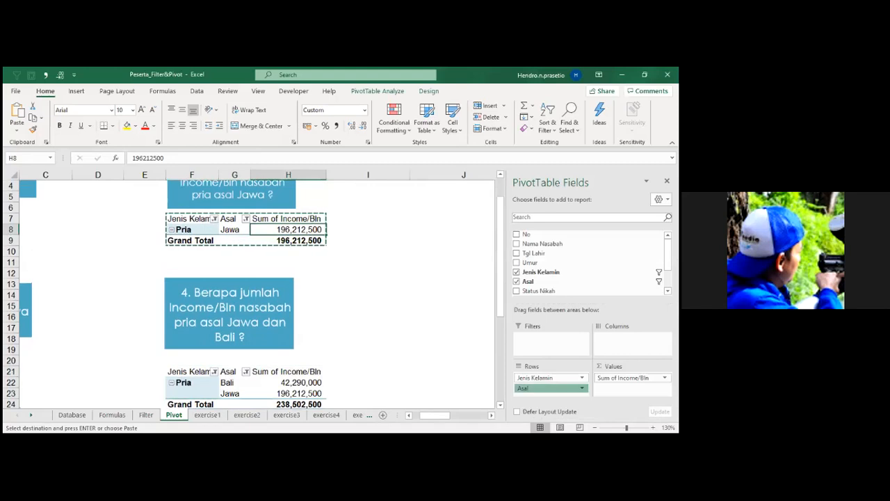
pyautogui.moveTo(549, 388); pyautogui.dragTo(549, 338)
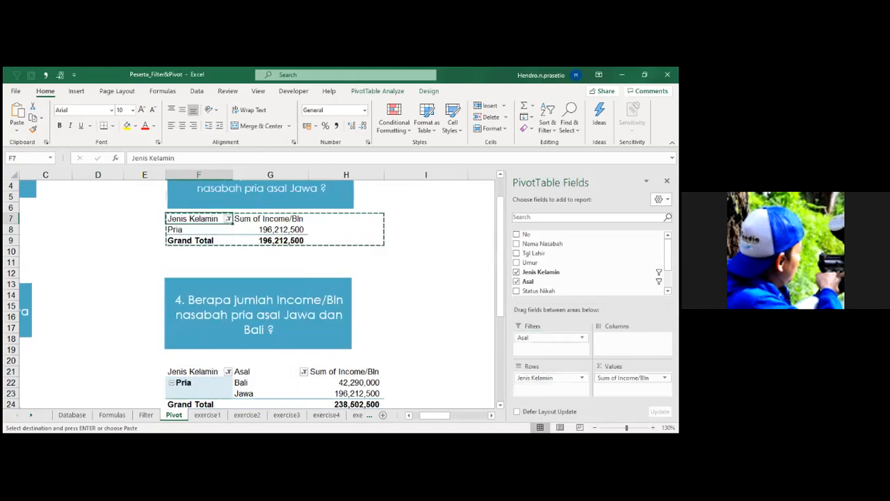
# Move the question 3 text box sideways off the Asal filter in row 5 and reselect the question 3 PivotTable.
pyautogui.scroll(1, 396, 294)
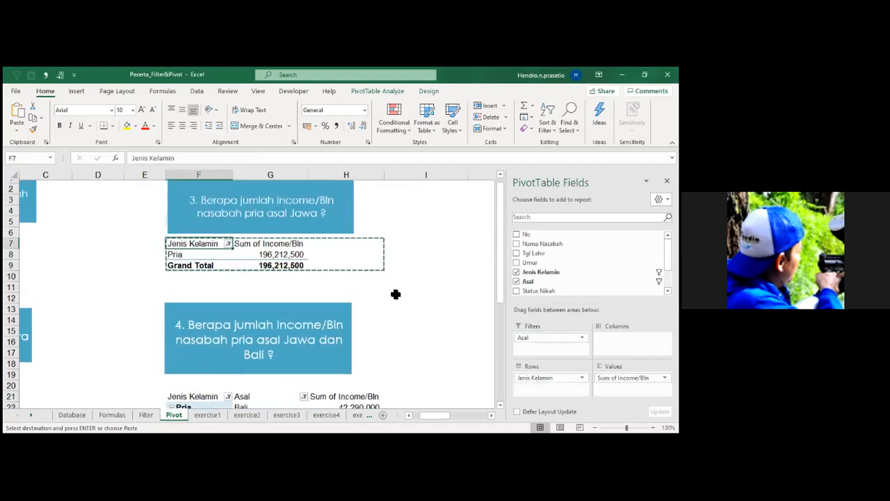
pyautogui.click(353, 210)
pyautogui.moveTo(354, 207); pyautogui.dragTo(528, 207)
pyautogui.click(269, 263)
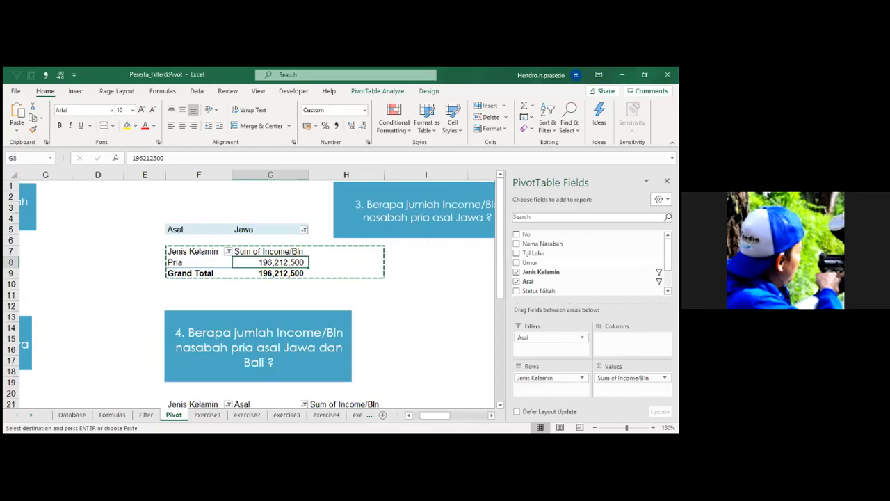
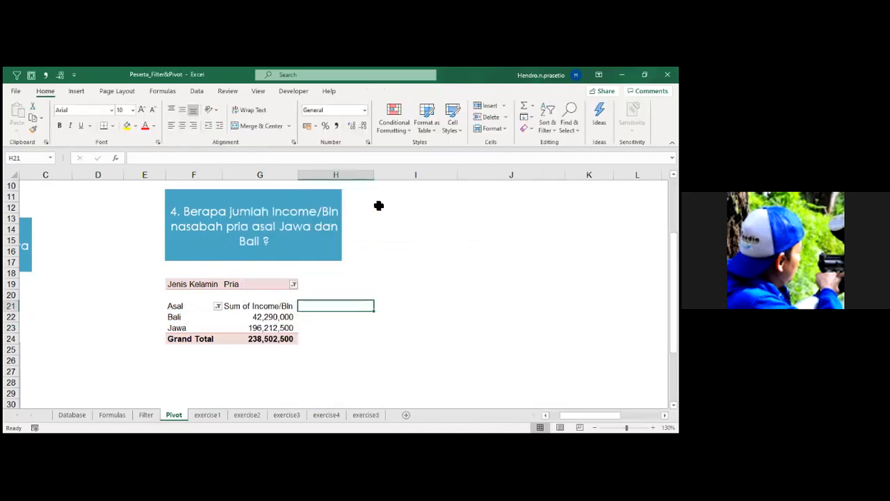
# Apply the teal style from the Dark group of PivotTable styles to the question 4 PivotTable.
pyautogui.click(245, 317)
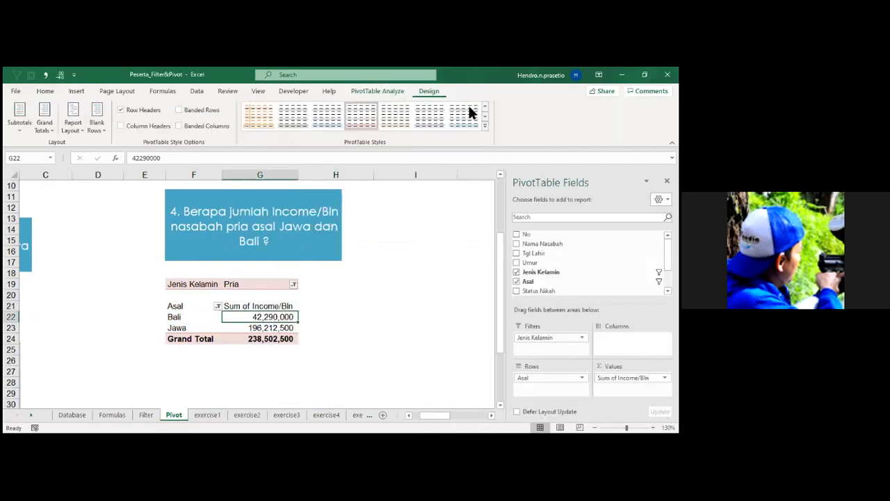
pyautogui.click(485, 125)
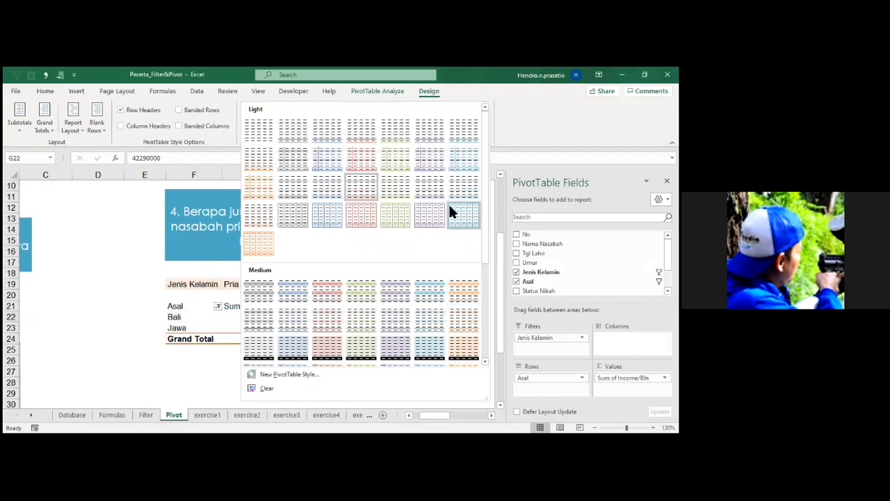
pyautogui.scroll(-1, 485, 317)
pyautogui.scroll(-5, 486, 317)
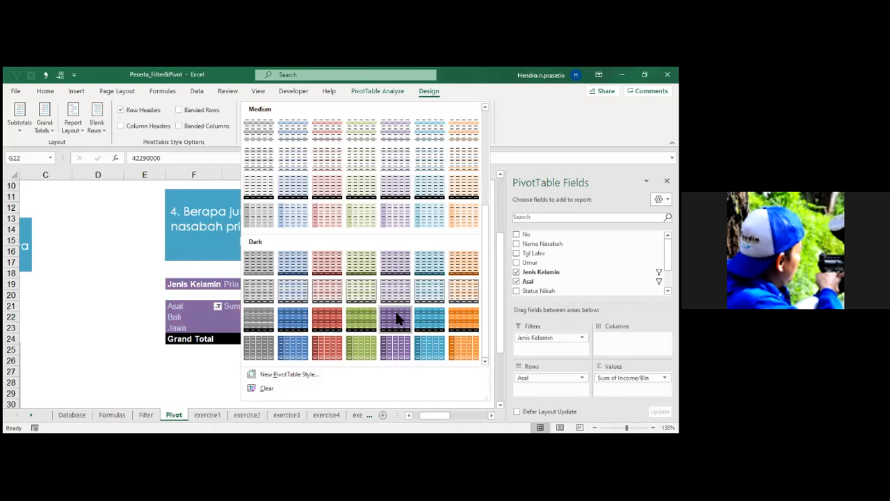
pyautogui.click(429, 264)
pyautogui.click(416, 306)
# Make the question 4 PivotTable's header cells F21:G21 bold and fill them with gray.
pyautogui.moveTo(177, 328); pyautogui.dragTo(268, 310)
pyautogui.hotkey('ctrl', 'b')
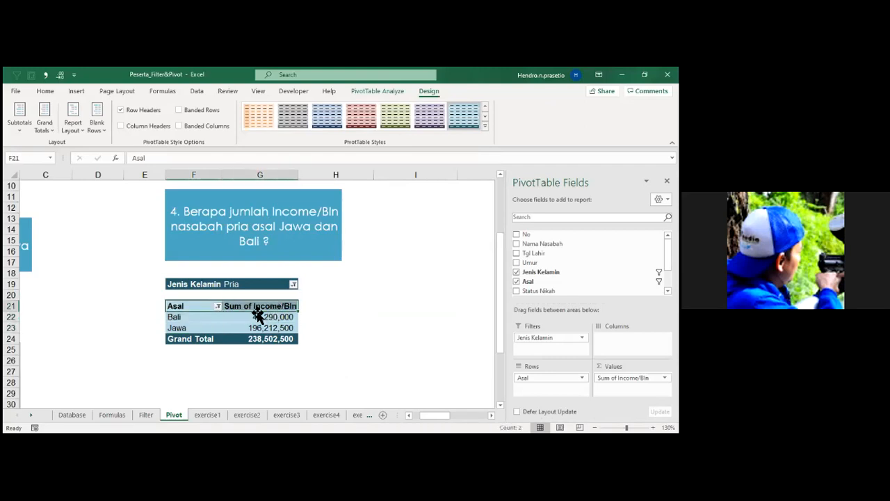
pyautogui.click(47, 91)
pyautogui.click(135, 125)
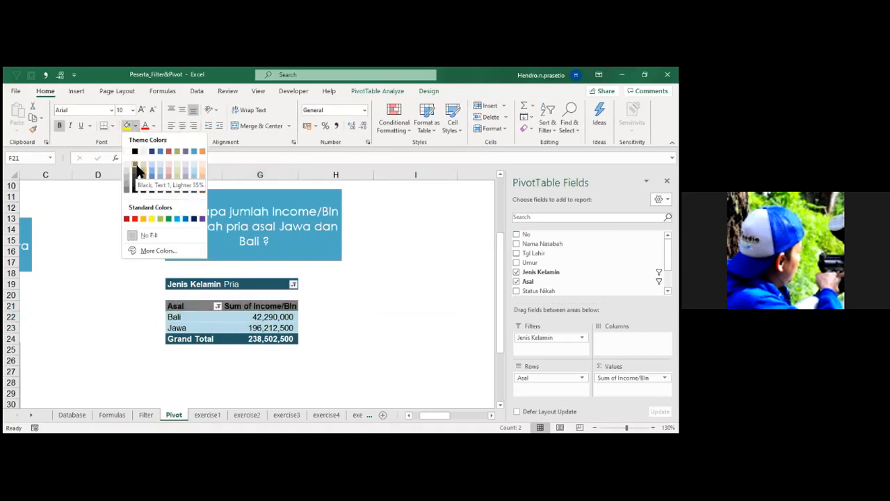
pyautogui.click(373, 325)
# Fill the Grand Total value in G24 and the Pria filter cell G19 with orange.
pyautogui.click(278, 338)
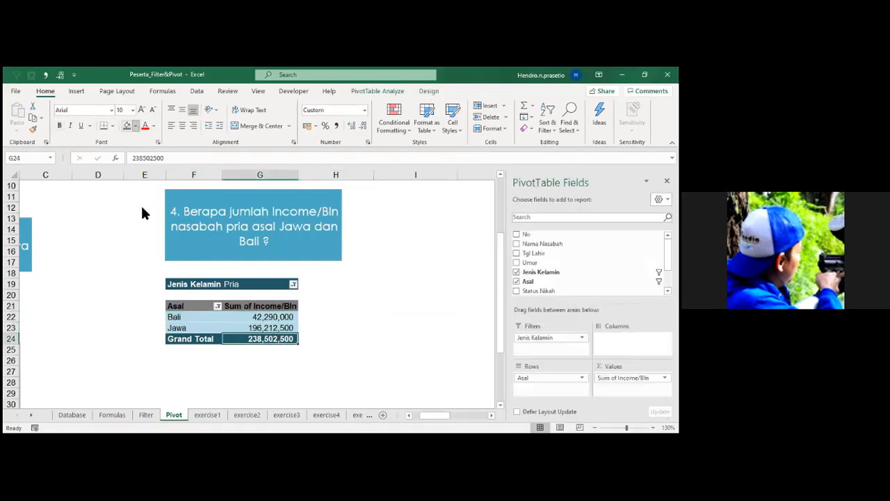
pyautogui.click(136, 126)
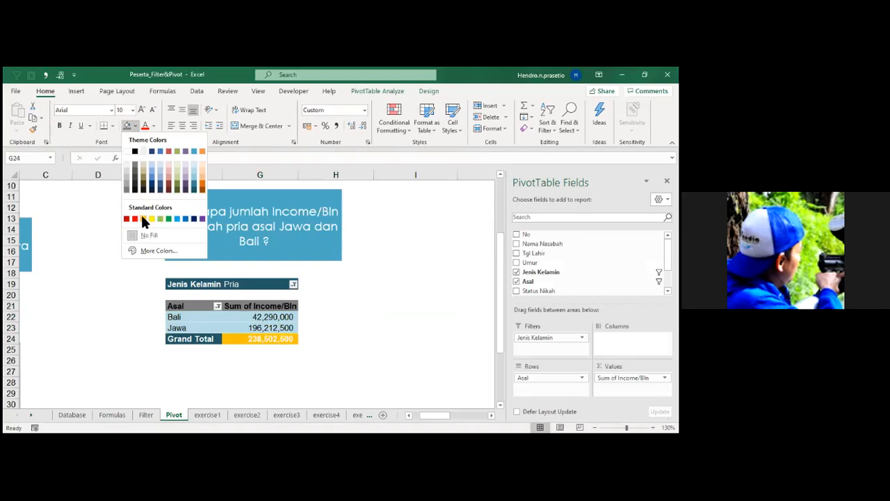
pyautogui.click(201, 185)
pyautogui.click(420, 328)
pyautogui.click(260, 285)
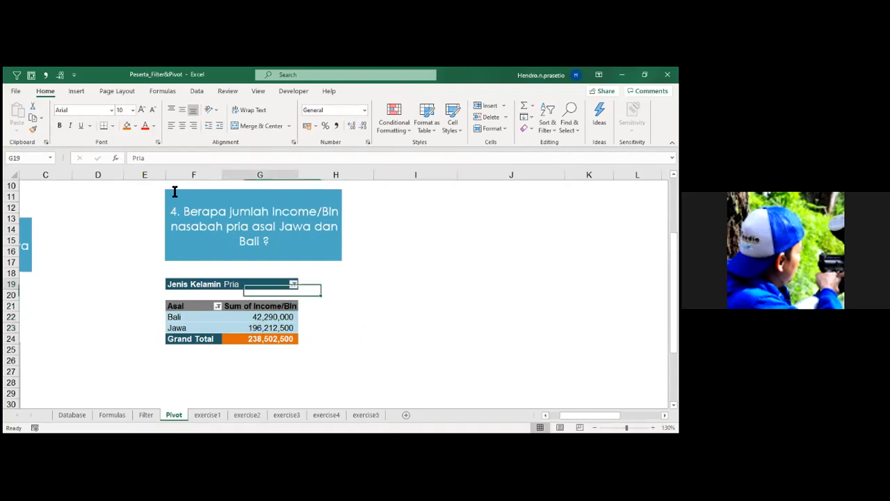
pyautogui.click(126, 125)
pyautogui.click(395, 336)
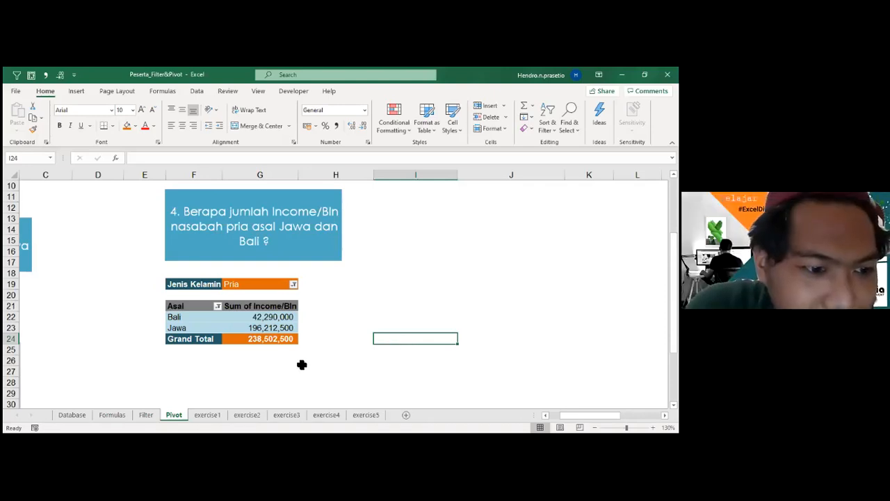
pyautogui.click(78, 415)
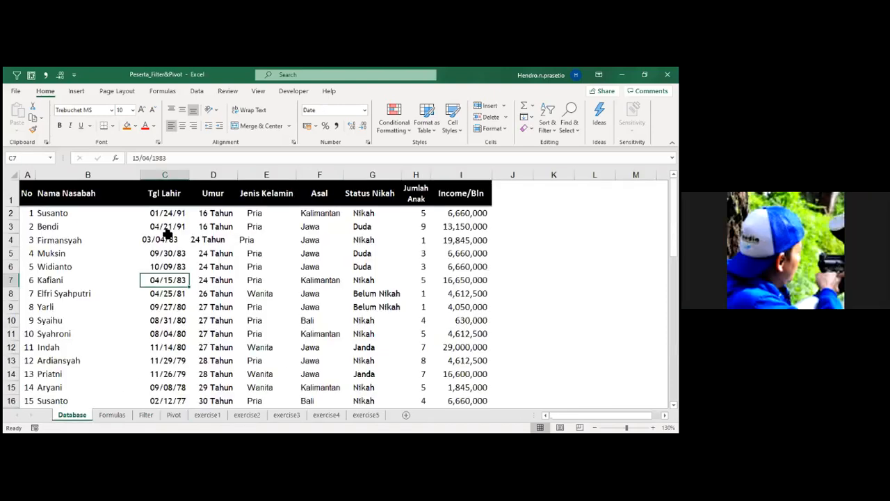
pyautogui.click(146, 416)
pyautogui.click(176, 416)
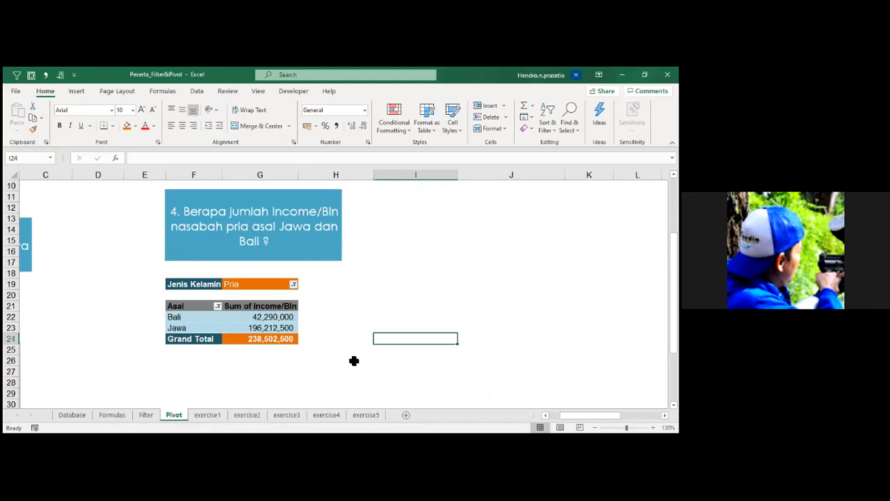
pyautogui.click(429, 285)
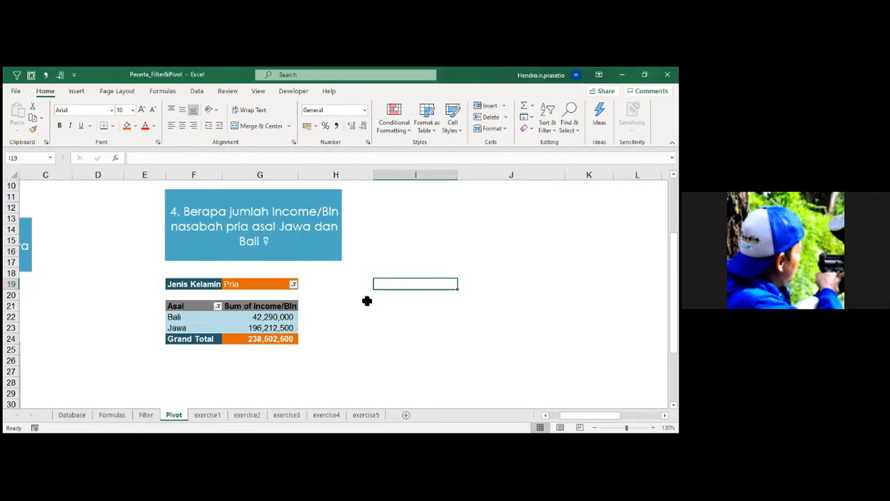
pyautogui.scroll(1, 368, 300)
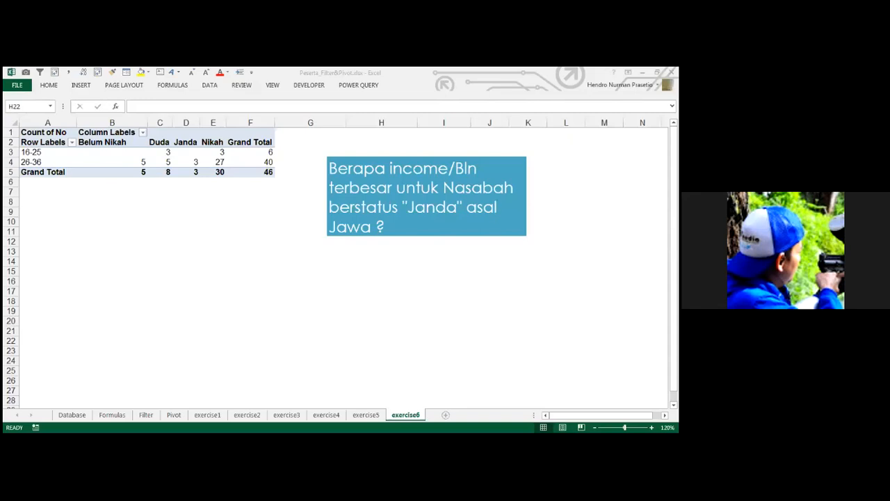
pyautogui.click(357, 86)
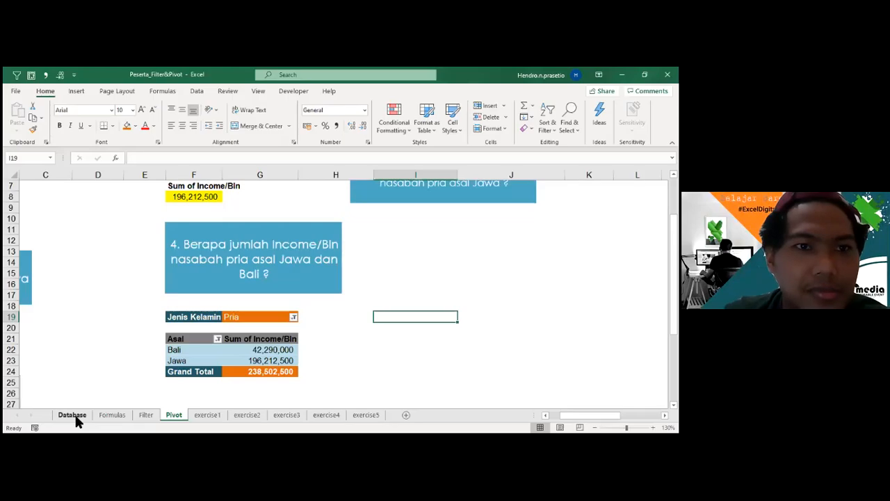
# On the Database sheet, enter the heading Asal in K1 and merge and center it across K1:L1.
pyautogui.click(74, 415)
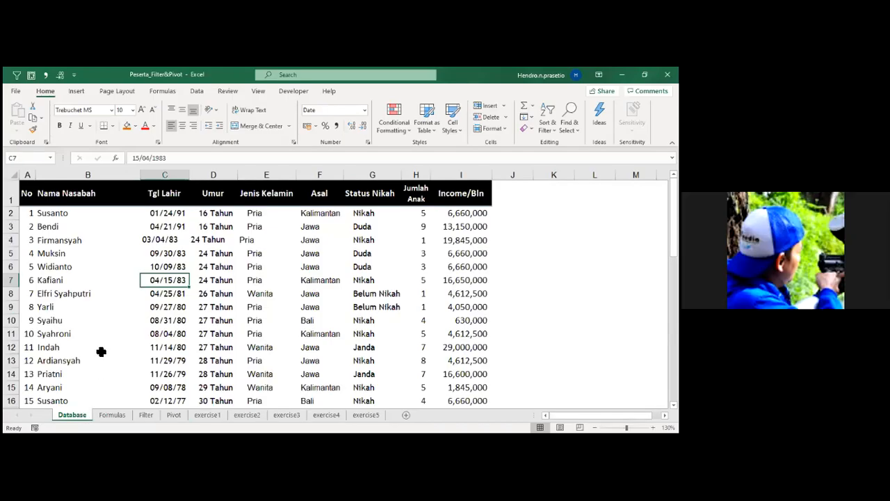
pyautogui.click(89, 195)
pyautogui.moveTo(152, 195); pyautogui.dragTo(456, 194)
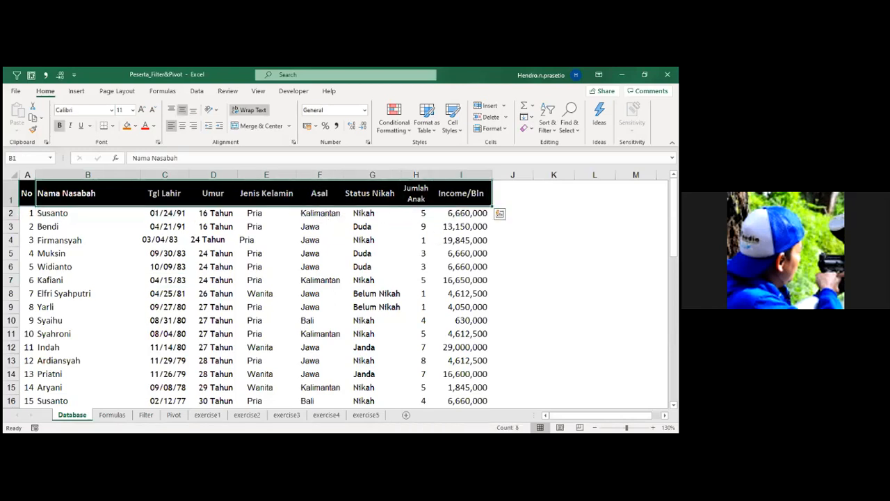
pyautogui.moveTo(553, 194); pyautogui.dragTo(595, 194)
pyautogui.write('Asa')
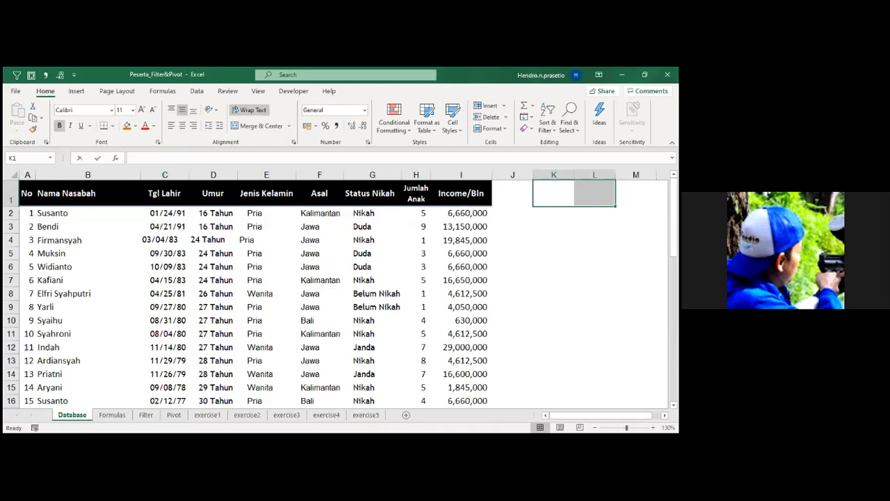
pyautogui.write('l')
pyautogui.press('Down')
pyautogui.press('Down')
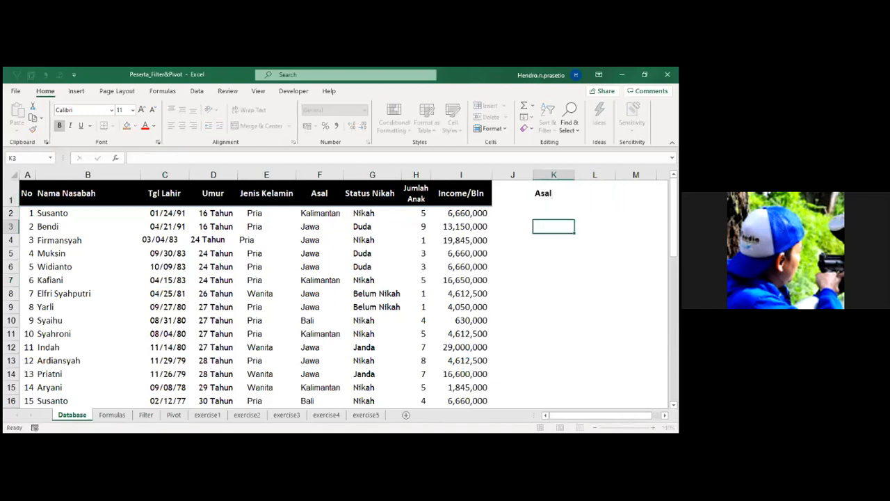
pyautogui.press('Up')
pyautogui.press('Up')
pyautogui.hotkey('shift', 'Right')
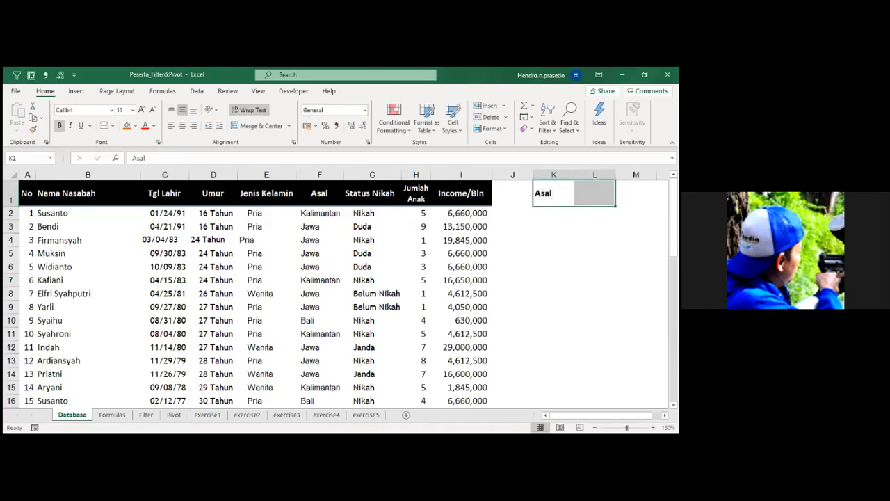
pyautogui.click(234, 128)
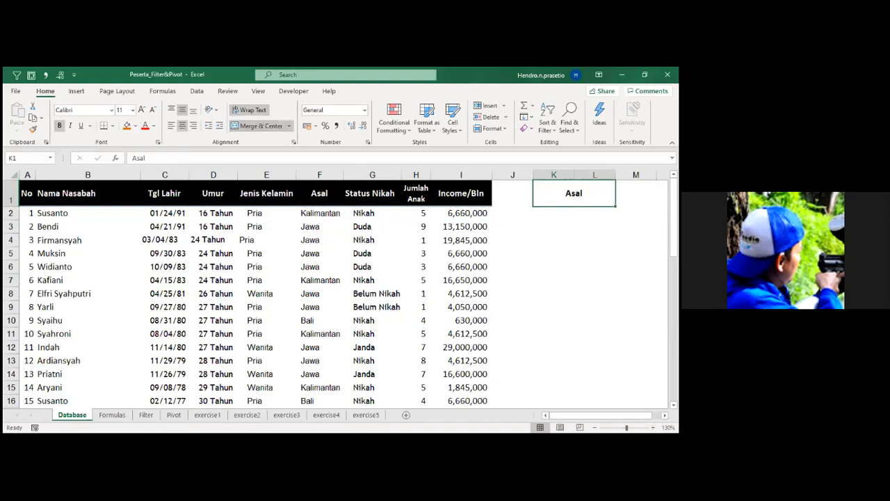
# Examine the Database header cells one by one from Income/Bln back to No to compare them with the merged heading.
pyautogui.click(554, 253)
pyautogui.click(469, 198)
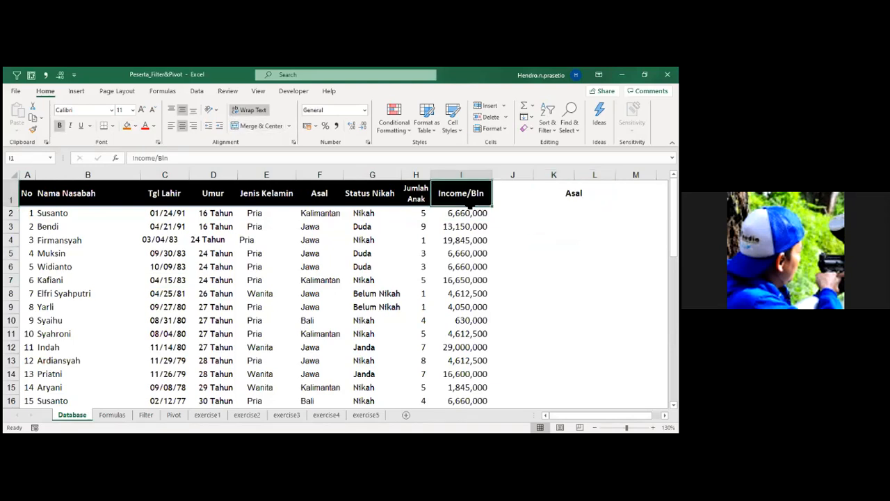
pyautogui.click(419, 200)
pyautogui.click(370, 195)
pyautogui.click(319, 194)
pyautogui.click(278, 194)
pyautogui.click(216, 195)
pyautogui.click(162, 194)
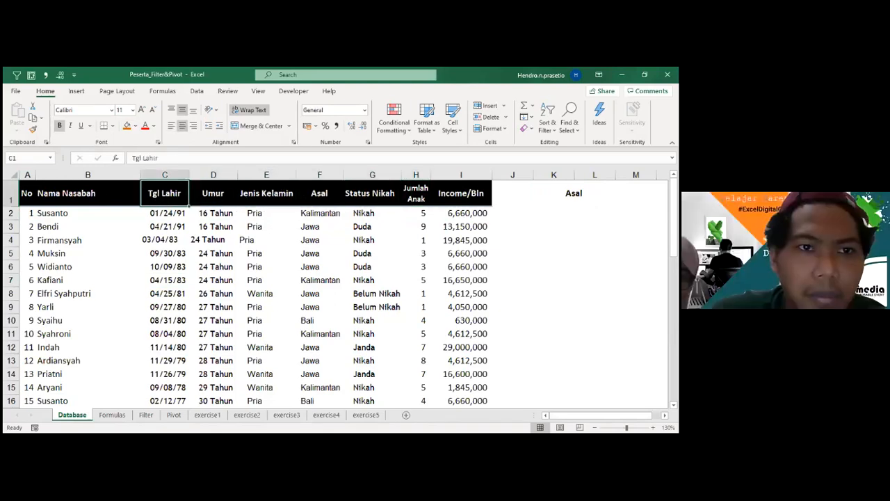
pyautogui.click(69, 194)
pyautogui.click(29, 198)
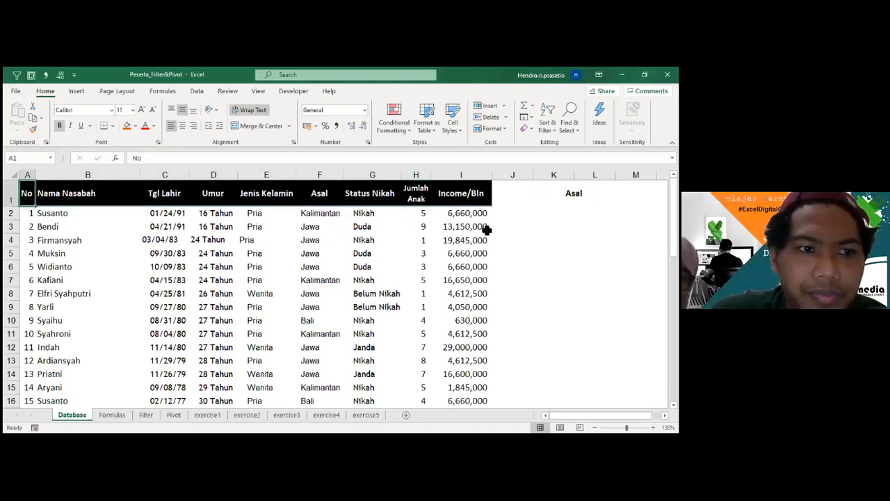
# Clear the Asal heading from the merged cell K1:L1 beside the Database table.
pyautogui.click(574, 194)
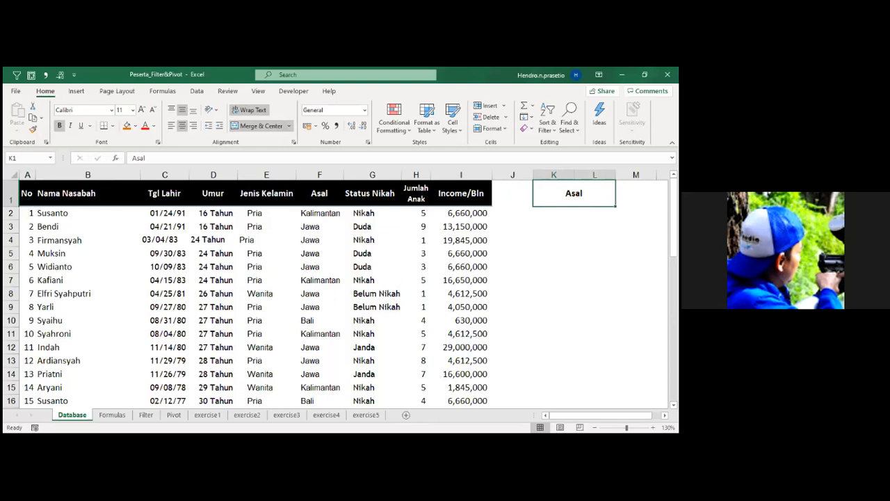
pyautogui.press('Delete')
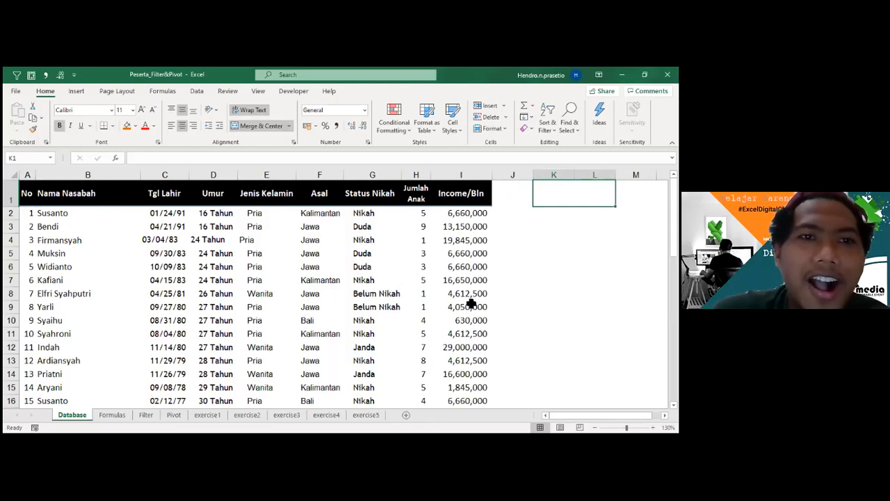
pyautogui.click(554, 280)
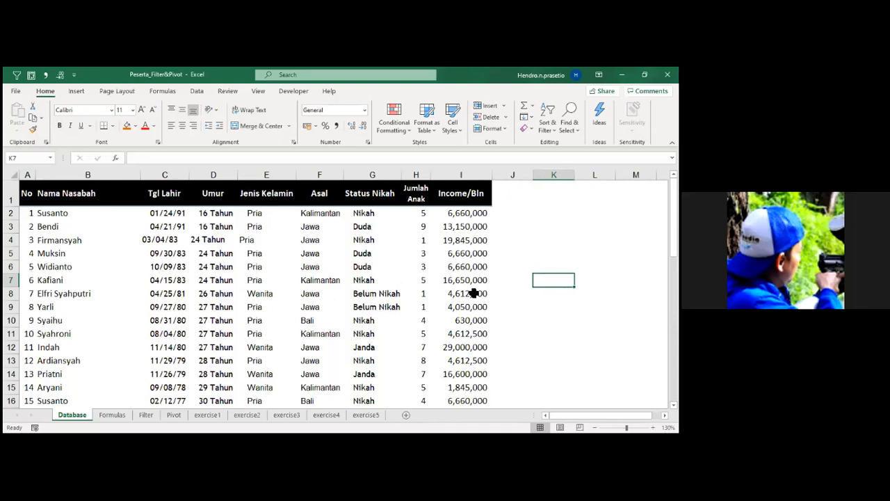
pyautogui.click(110, 415)
pyautogui.click(174, 414)
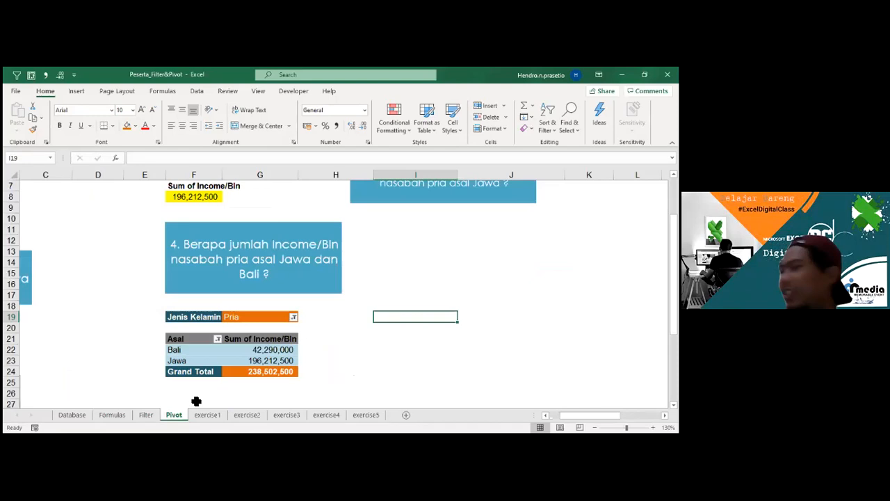
pyautogui.scroll(2, 339, 331)
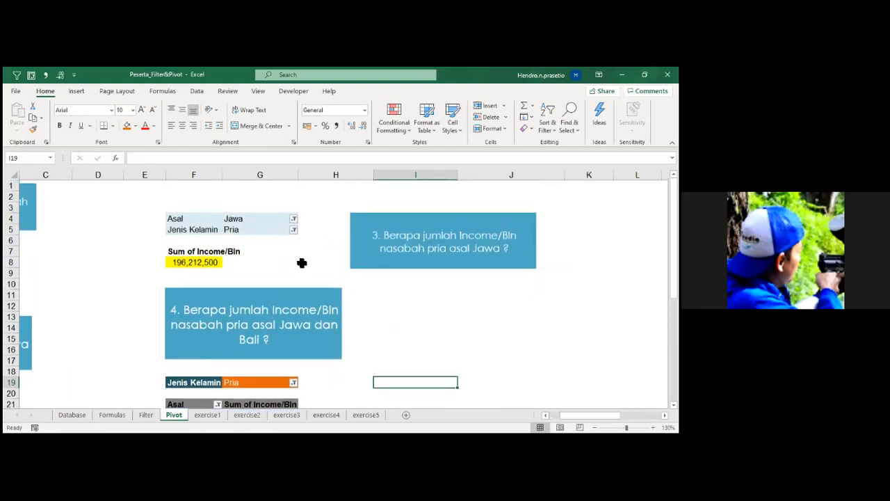
pyautogui.scroll(-3, 302, 263)
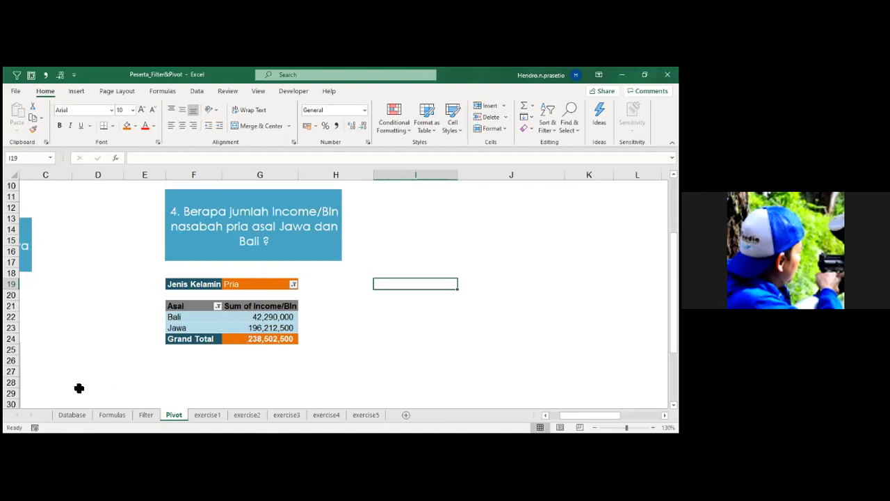
pyautogui.click(71, 415)
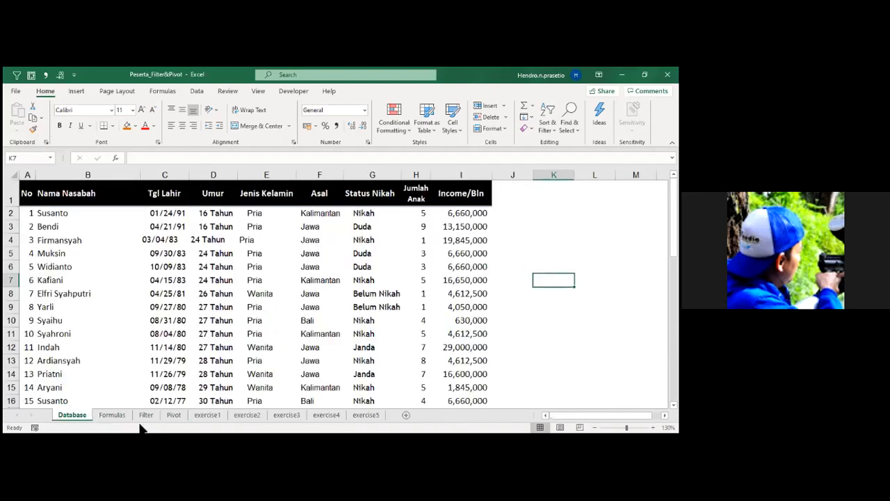
pyautogui.click(360, 199)
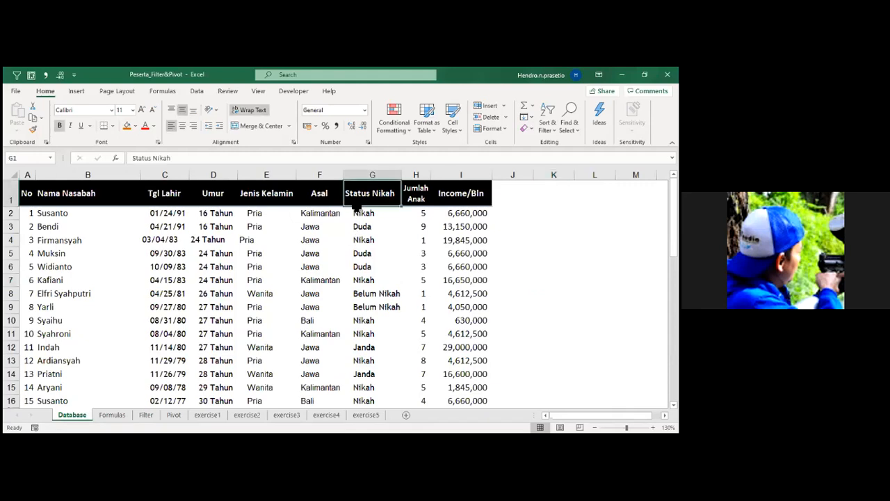
pyautogui.click(172, 415)
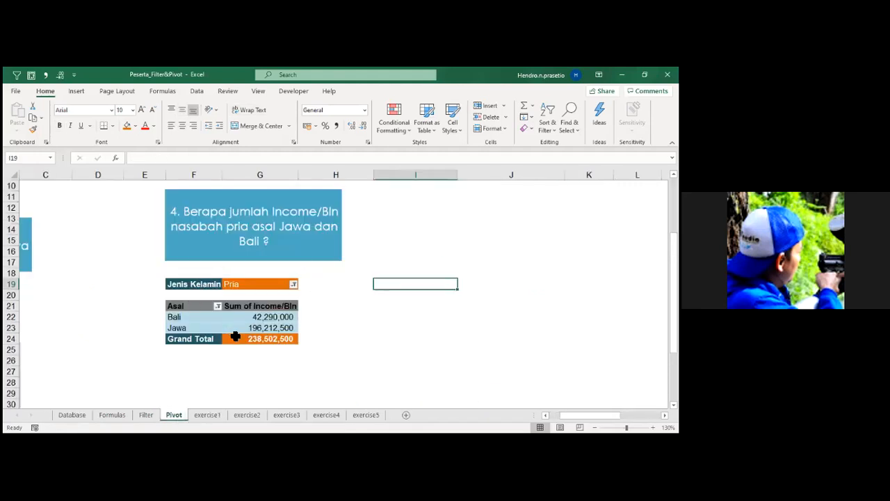
# Drill down into the question 4 PivotTable's Grand Total to list its underlying records on a new sheet.
pyautogui.click(282, 337)
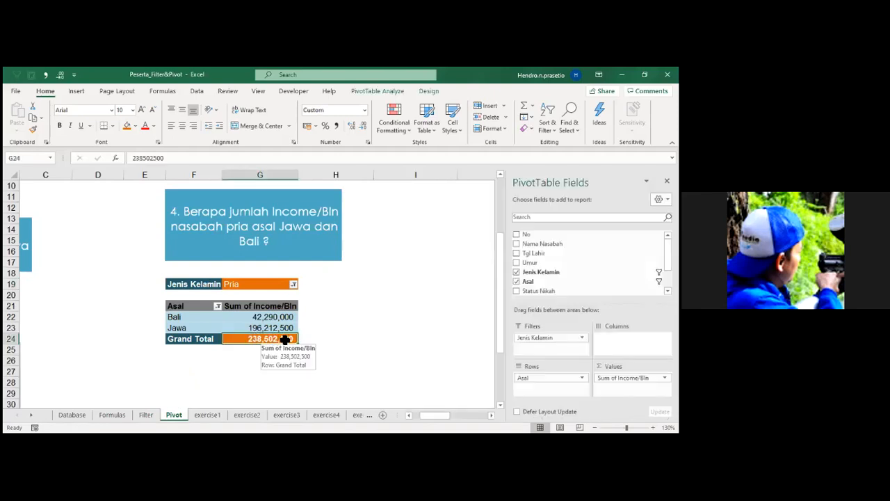
pyautogui.doubleClick(269, 339)
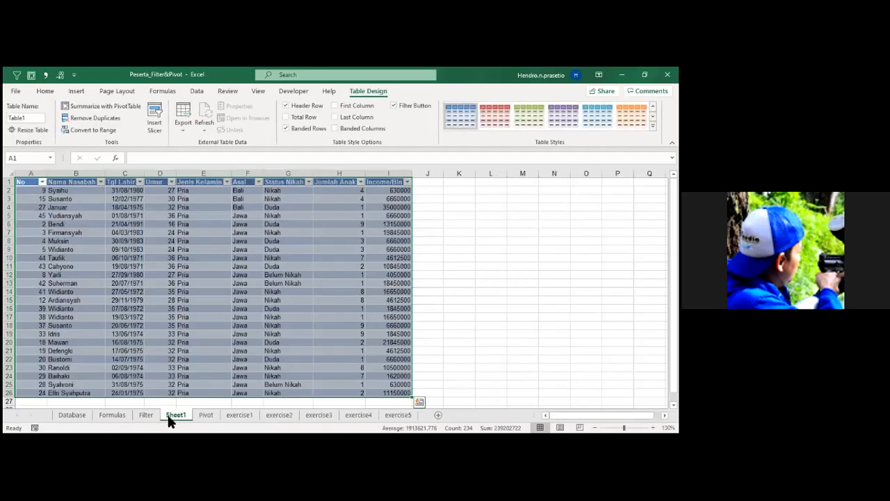
pyautogui.click(202, 330)
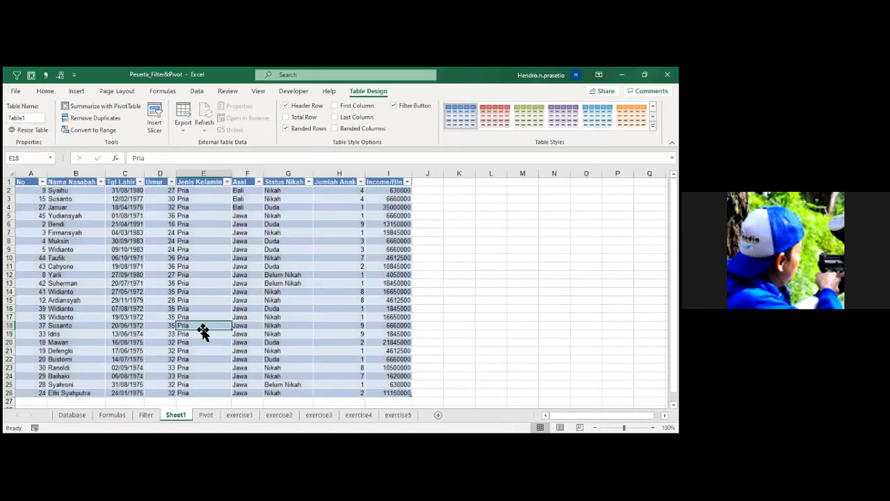
# Examine the Asal, Status Nikah and Jumlah Anak entries of the first records in the drilled-down table.
pyautogui.moveTo(242, 191); pyautogui.dragTo(288, 199)
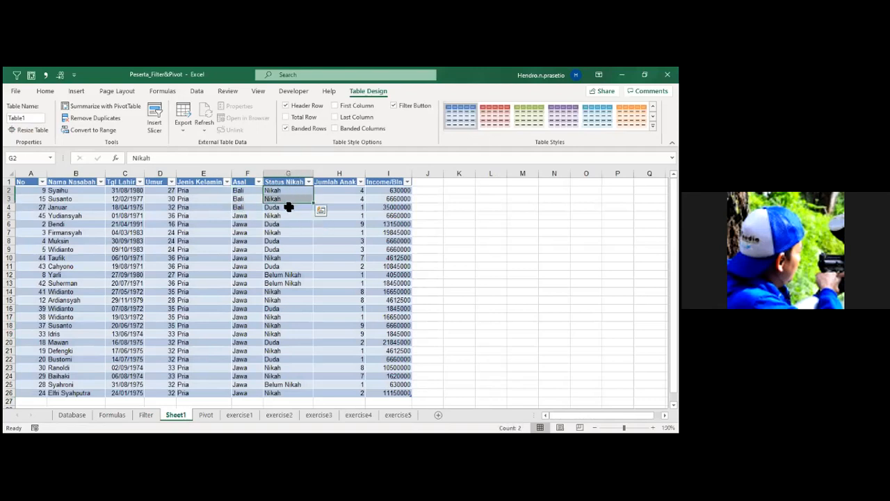
pyautogui.click(290, 207)
pyautogui.moveTo(351, 190); pyautogui.dragTo(354, 207)
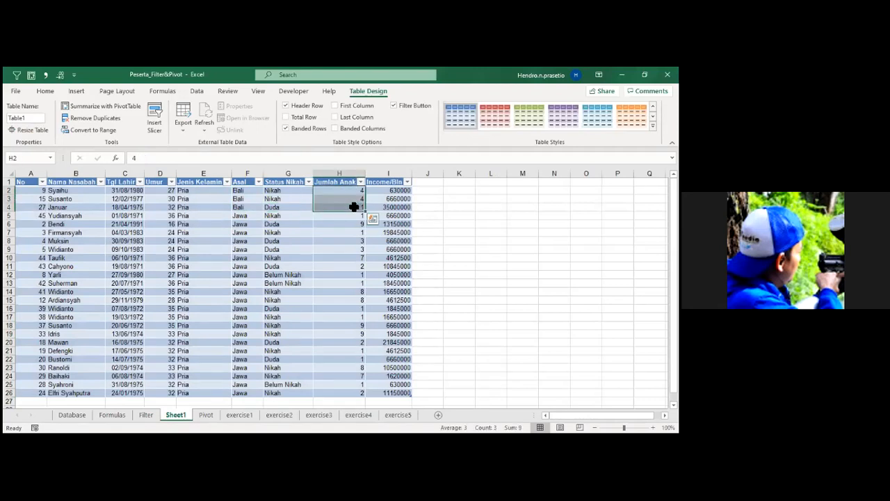
pyautogui.scroll(-4, 133, 352)
pyautogui.scroll(4, 134, 352)
# Format all Income/Bln values in the drilled-down table with thousands separators and no decimal places.
pyautogui.click(394, 191)
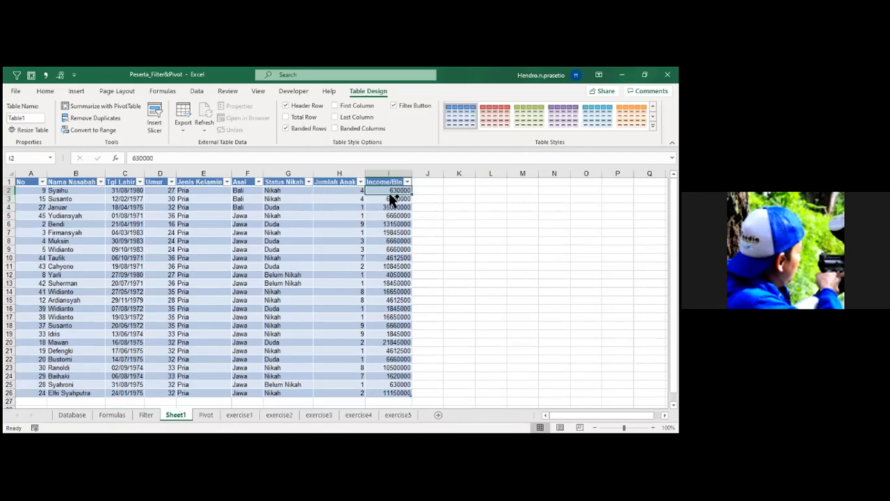
pyautogui.hotkey('ctrl', 'shift', 'Down')
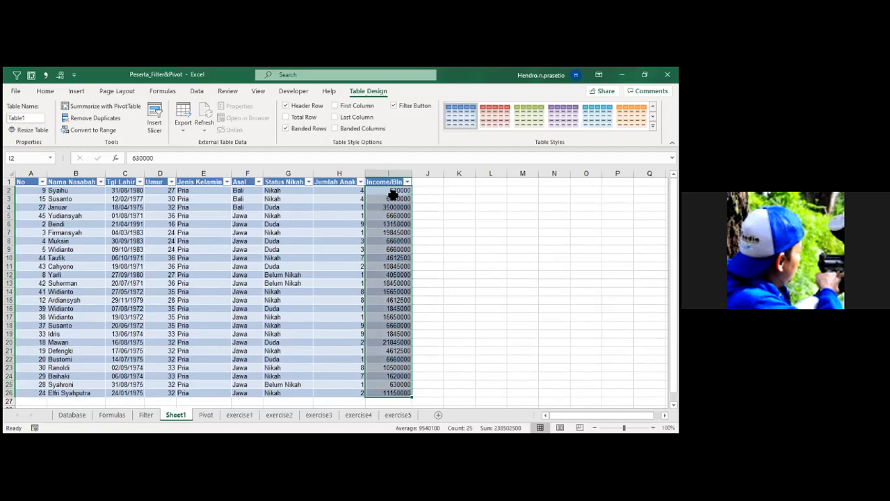
pyautogui.hotkey('ctrl', 'shift', '1')
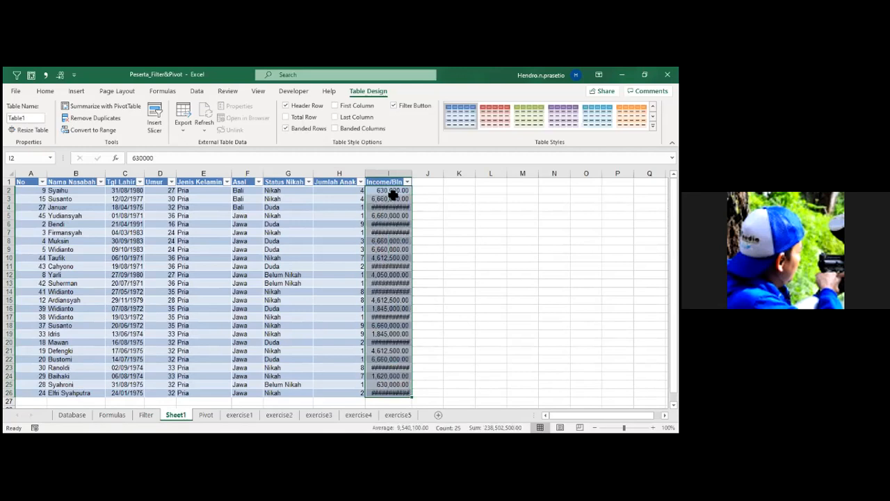
pyautogui.hotkey('alt', '4')
pyautogui.hotkey('alt', '4')
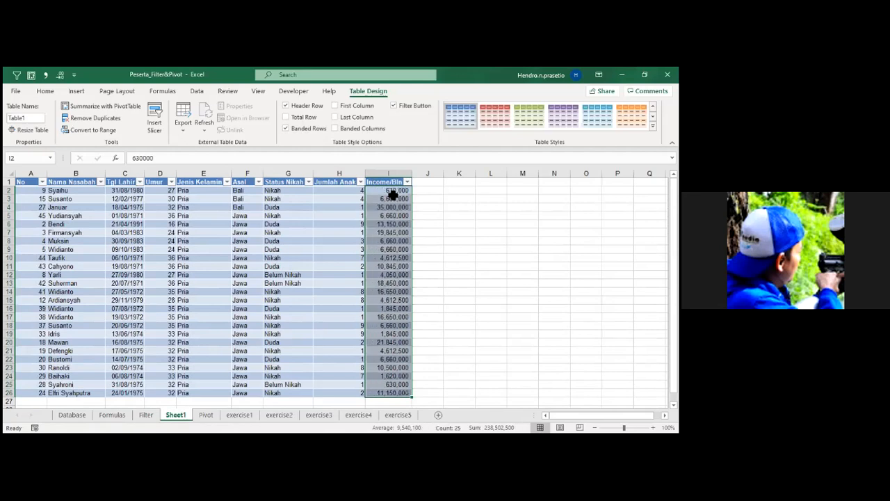
pyautogui.click(429, 292)
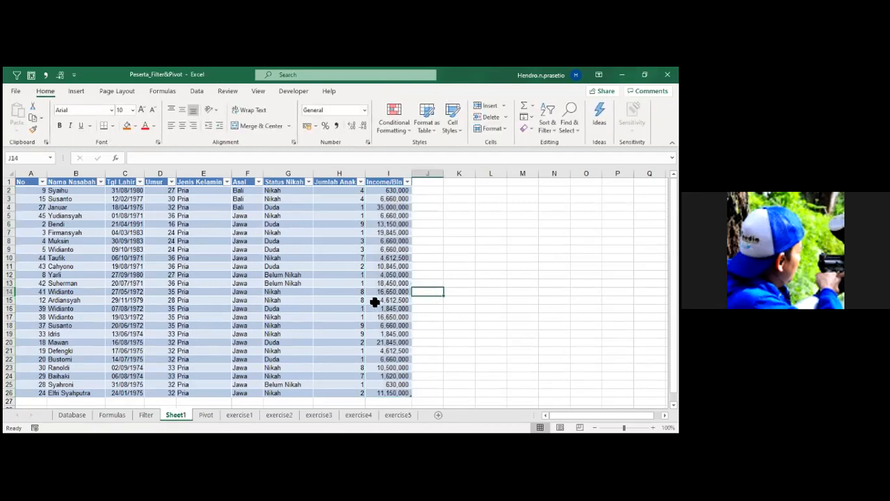
# Return to the Pivot sheet and draw the letters C, O and S freehand in the blank area below the question 4 PivotTable.
pyautogui.click(204, 414)
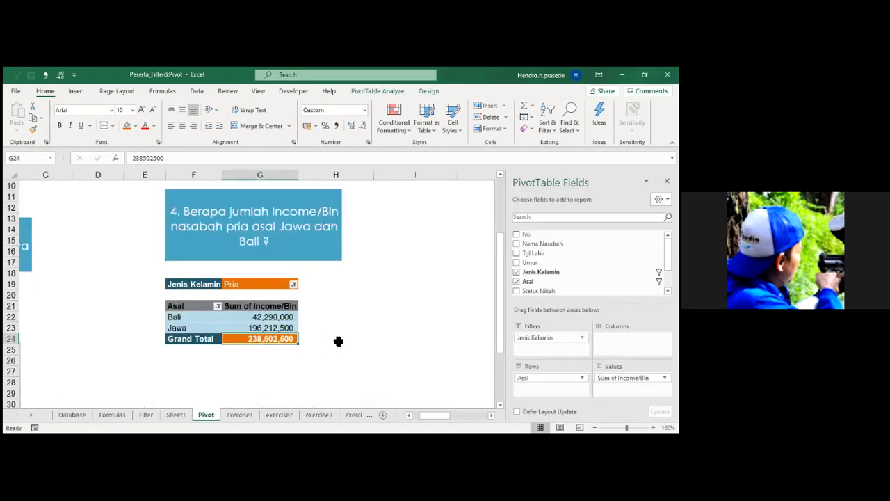
pyautogui.scroll(-2, 339, 341)
pyautogui.scroll(1, 338, 341)
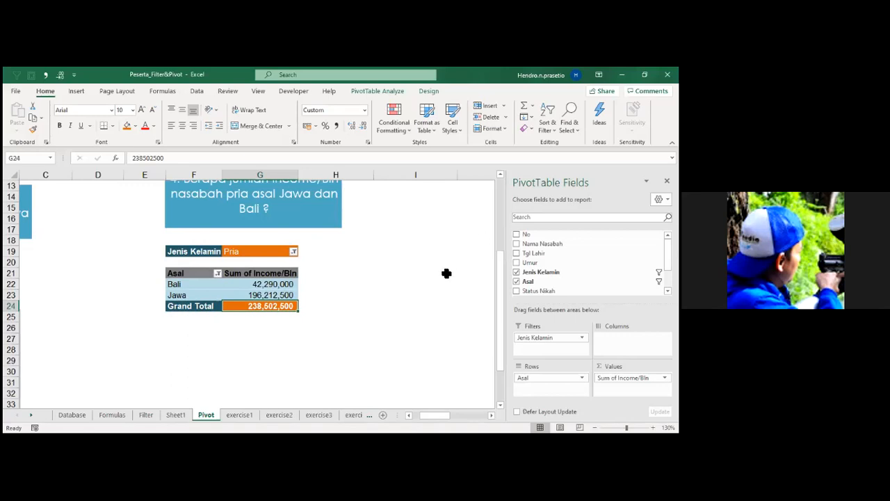
pyautogui.scroll(-3, 413, 293)
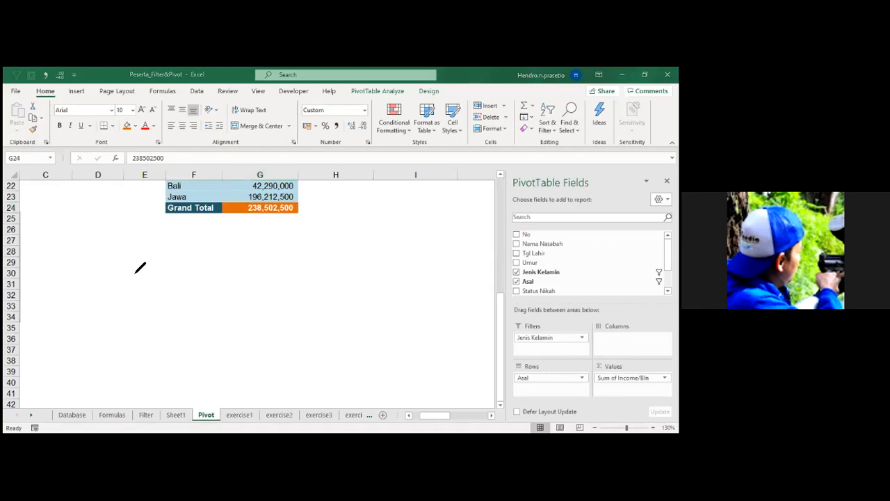
pyautogui.moveTo(133, 265)
pyautogui.mouseDown()
pyautogui.moveTo(93, 282)
pyautogui.moveTo(109, 324)
pyautogui.moveTo(151, 328)
pyautogui.mouseUp()
pyautogui.moveTo(229, 276)
pyautogui.mouseDown()
pyautogui.moveTo(210, 270)
pyautogui.moveTo(183, 312)
pyautogui.moveTo(260, 316)
pyautogui.moveTo(244, 283)
pyautogui.moveTo(227, 272)
pyautogui.mouseUp()
pyautogui.moveTo(348, 250)
pyautogui.mouseDown()
pyautogui.moveTo(308, 256)
pyautogui.moveTo(348, 283)
pyautogui.moveTo(324, 318)
pyautogui.moveTo(306, 317)
pyautogui.mouseUp()
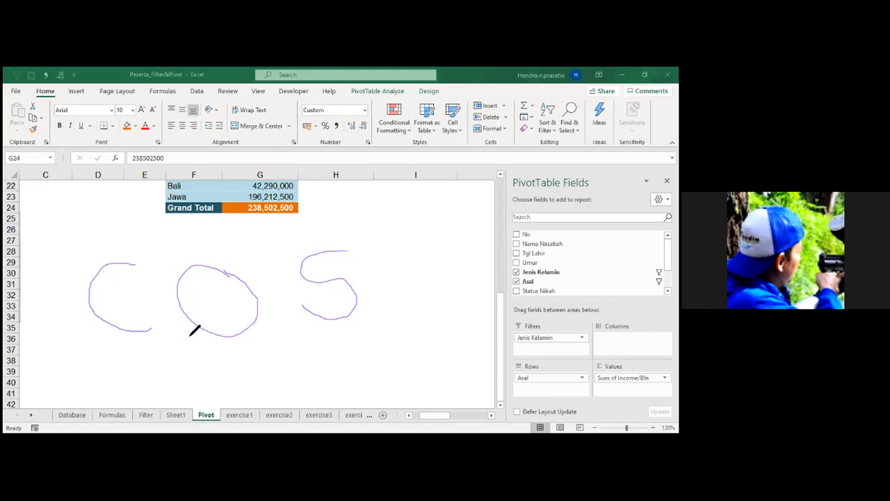
# Open the exercise1 sheet and read its question about the income of customers with status Janda.
pyautogui.click(240, 417)
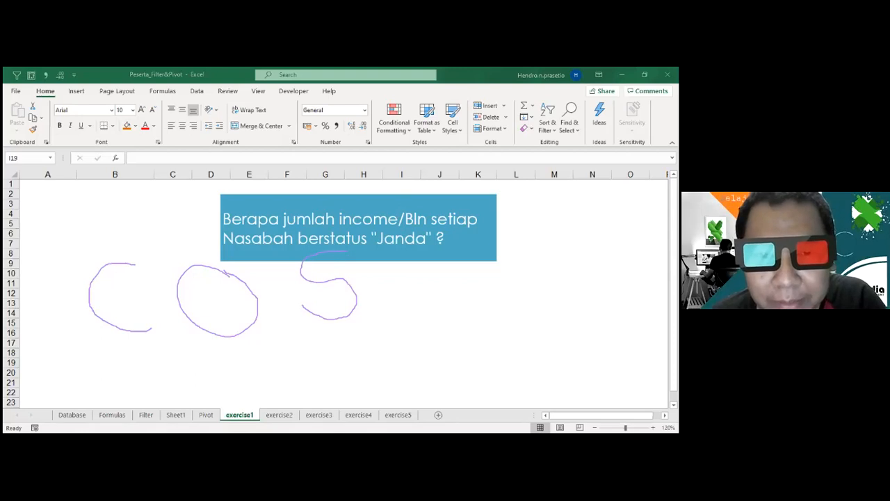
pyautogui.scroll(-3, 424, 321)
pyautogui.scroll(3, 423, 322)
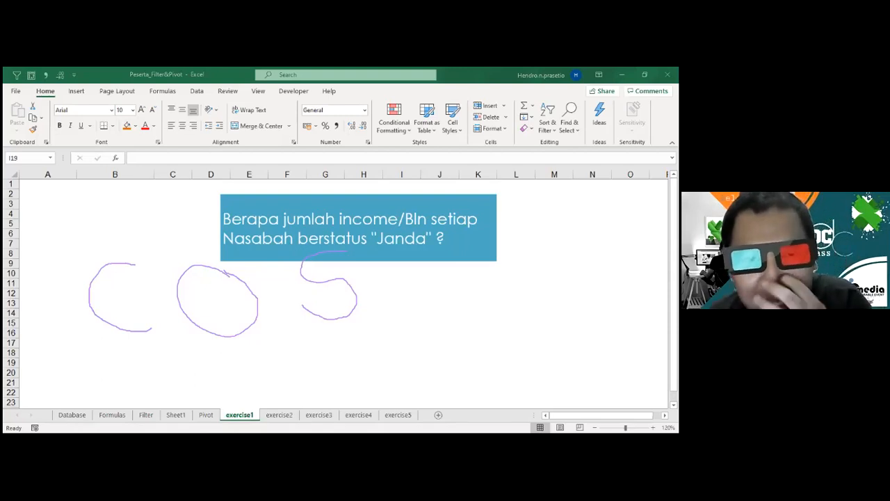
# Create a PivotTable from the Database range A1:I47, placed on the existing exercise1 sheet at cell C18.
pyautogui.click(78, 415)
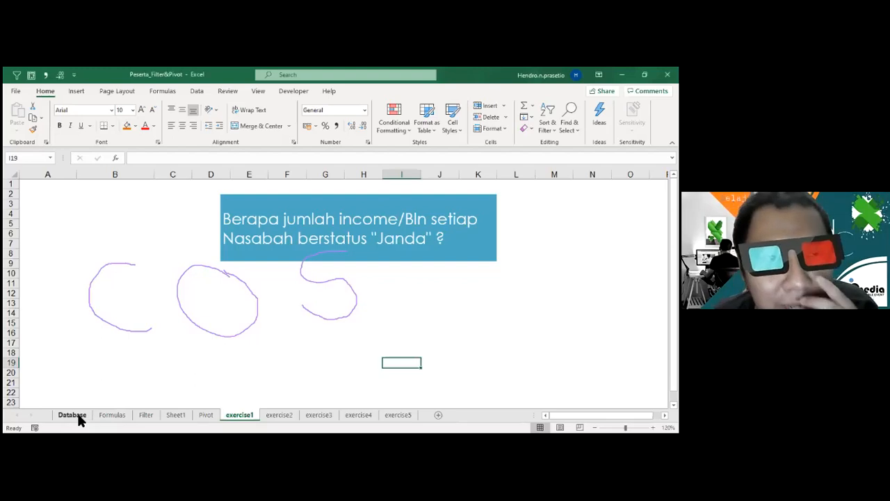
pyautogui.click(78, 416)
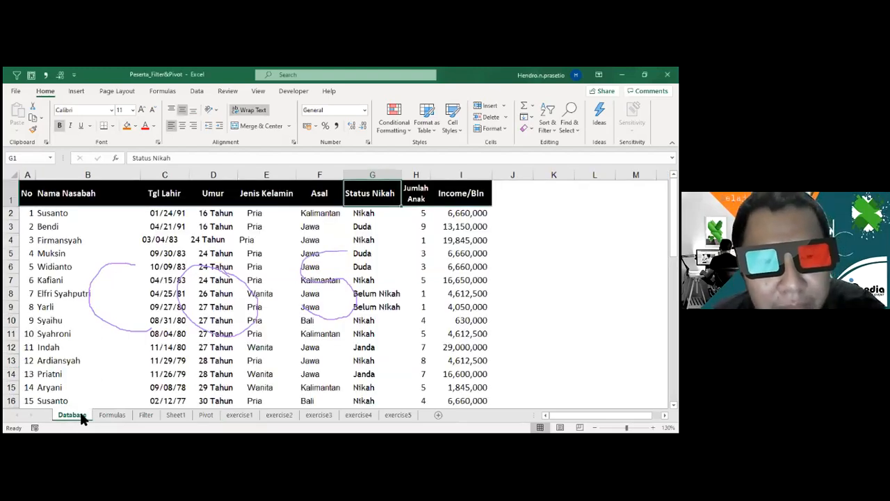
pyautogui.click(82, 269)
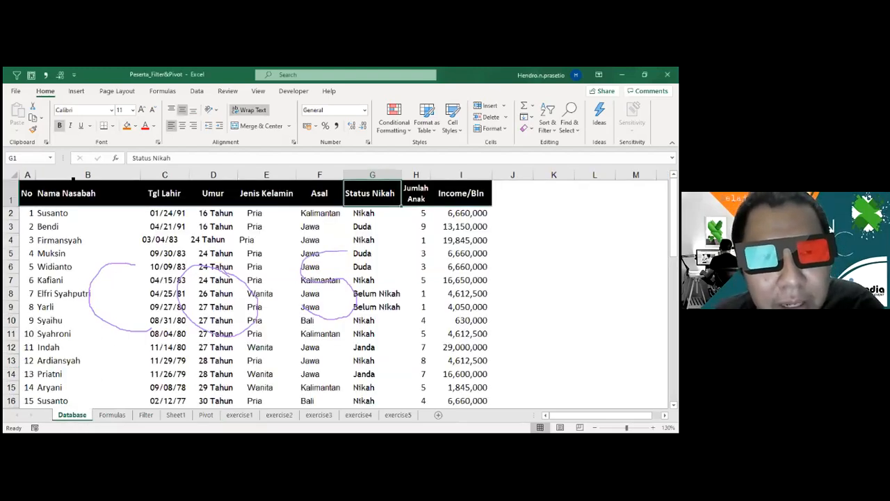
pyautogui.click(33, 77)
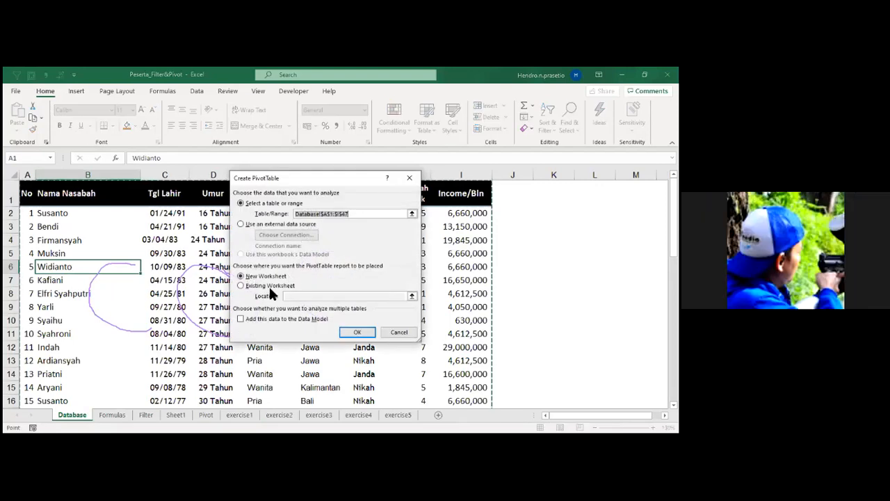
pyautogui.click(268, 285)
pyautogui.click(302, 298)
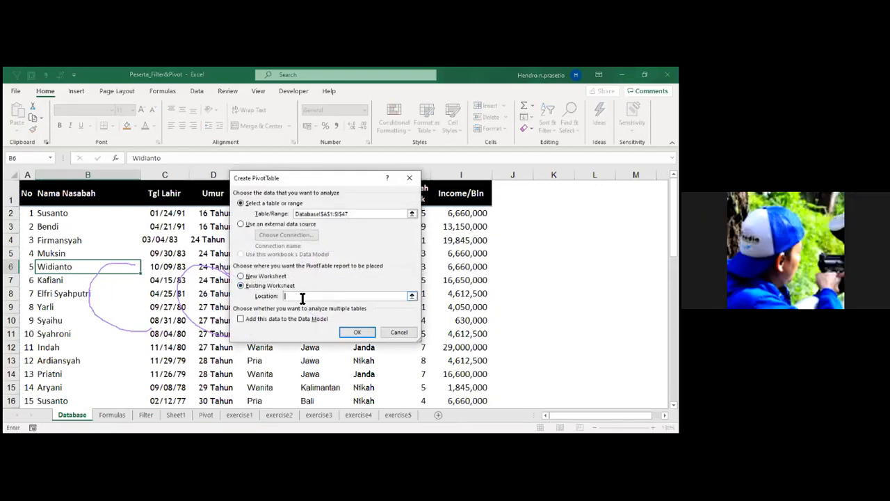
pyautogui.click(237, 414)
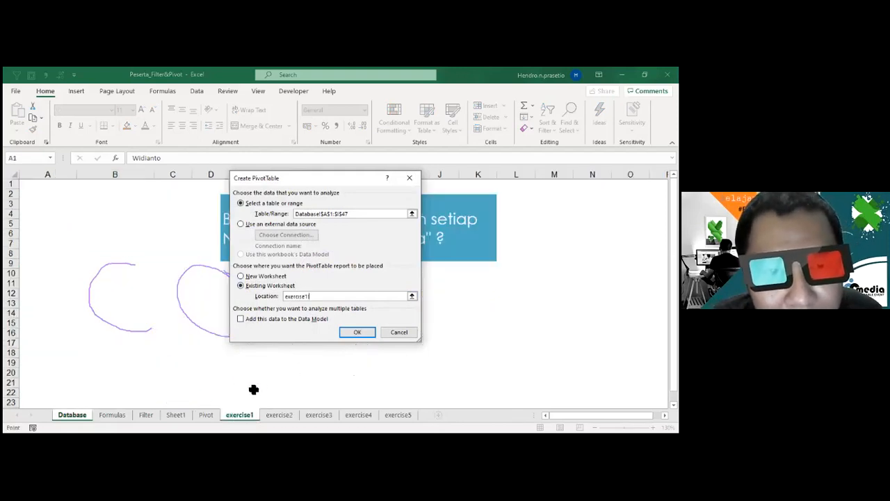
pyautogui.click(174, 354)
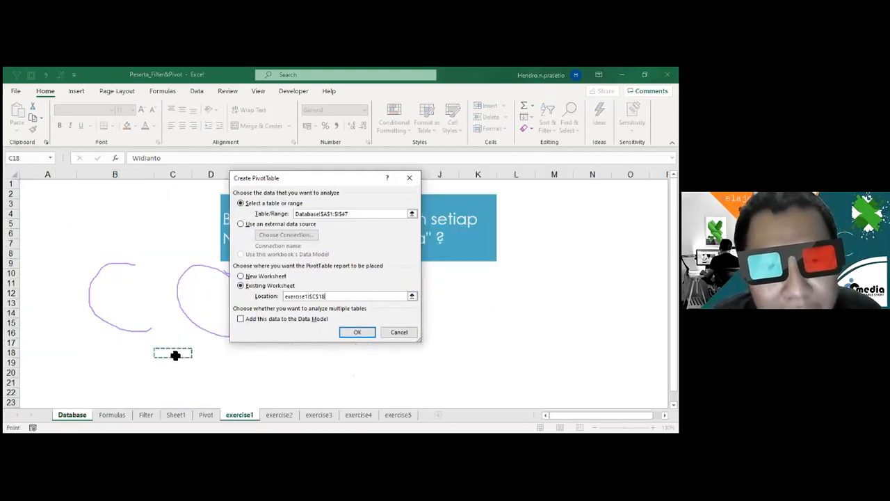
pyautogui.click(357, 332)
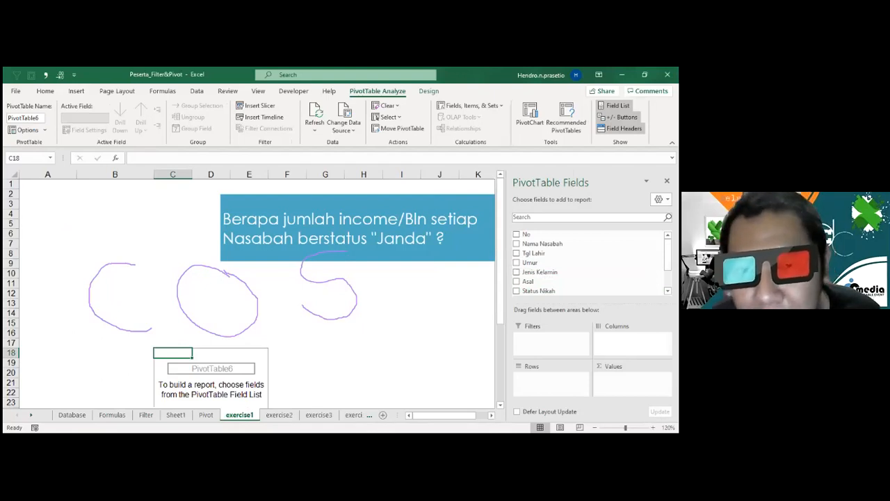
# Lay out the exercise1 PivotTable with Status Nikah as rows and the sum of Income/Bln as values.
pyautogui.moveTo(539, 291); pyautogui.dragTo(551, 342)
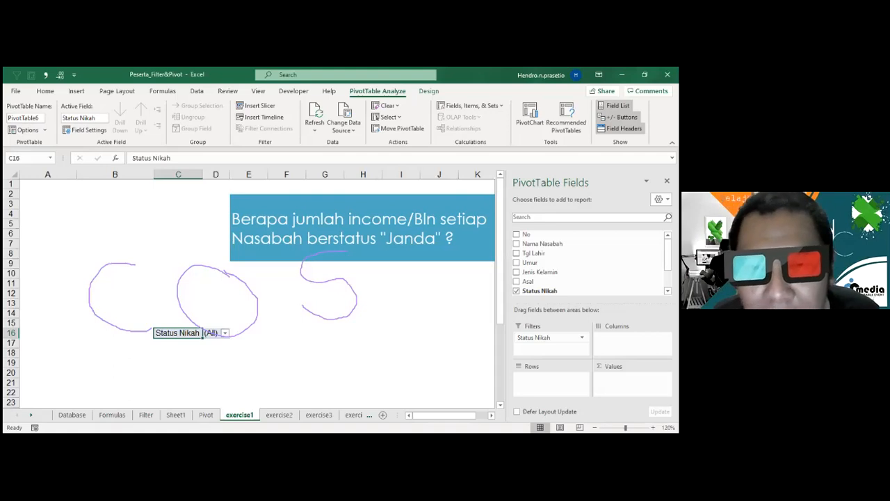
pyautogui.moveTo(544, 337); pyautogui.dragTo(548, 380)
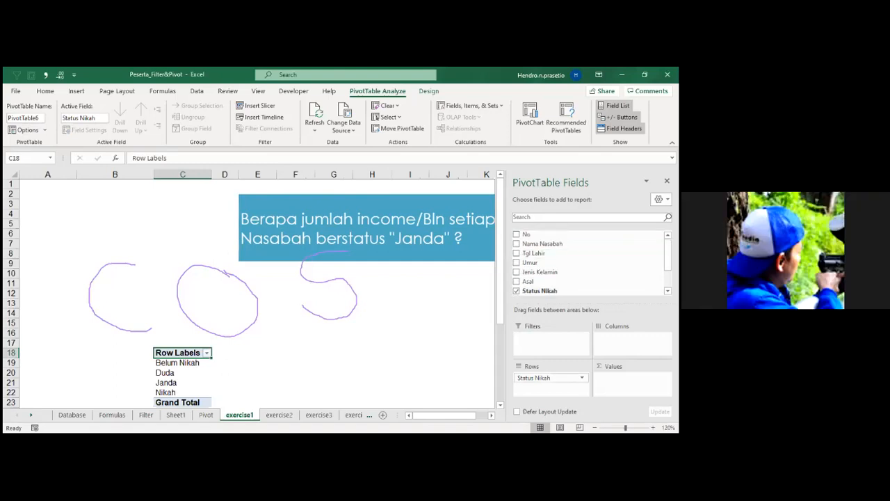
pyautogui.scroll(-2, 589, 278)
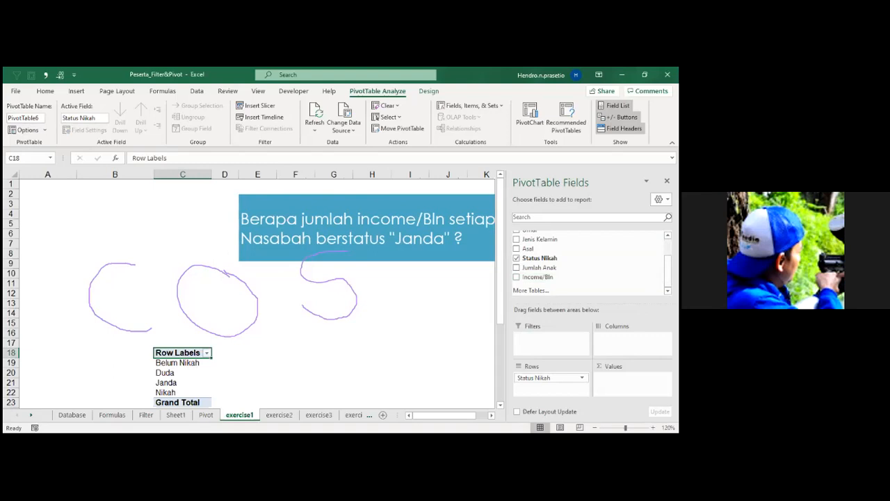
pyautogui.moveTo(539, 276); pyautogui.dragTo(629, 383)
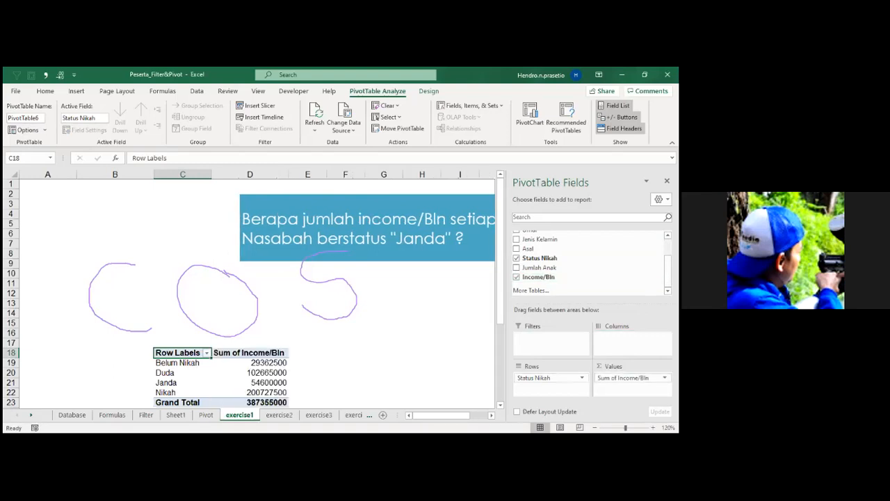
# Filter the row labels of the exercise1 PivotTable to show only the status Janda.
pyautogui.click(206, 354)
pyautogui.click(109, 232)
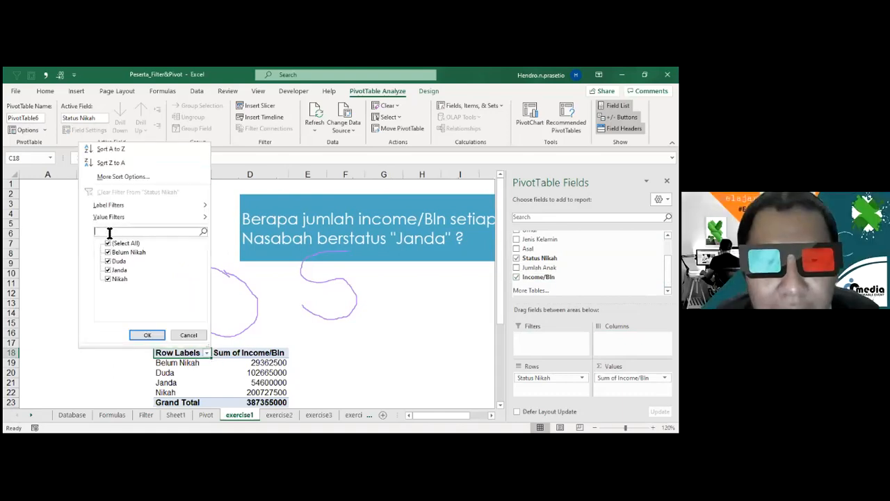
pyautogui.write('j')
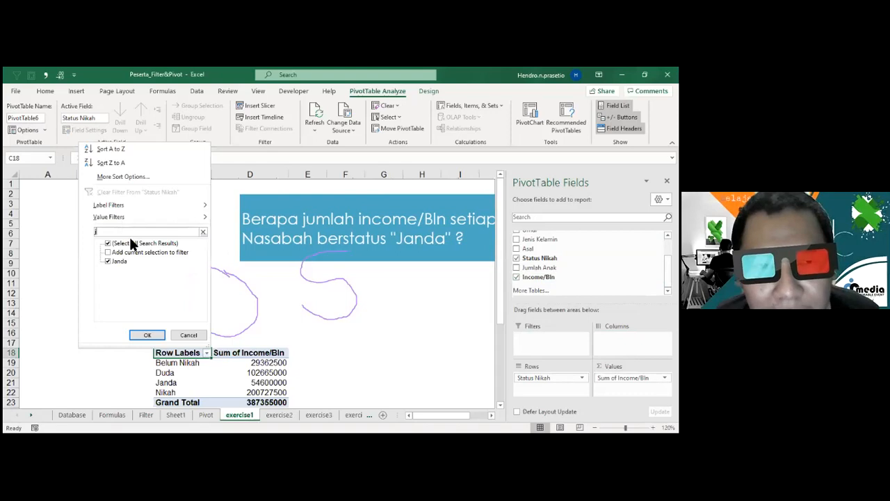
pyautogui.click(154, 332)
# Format the Janda income and the Grand Total in D19 and D20 with thousands separators and no decimal places.
pyautogui.click(268, 362)
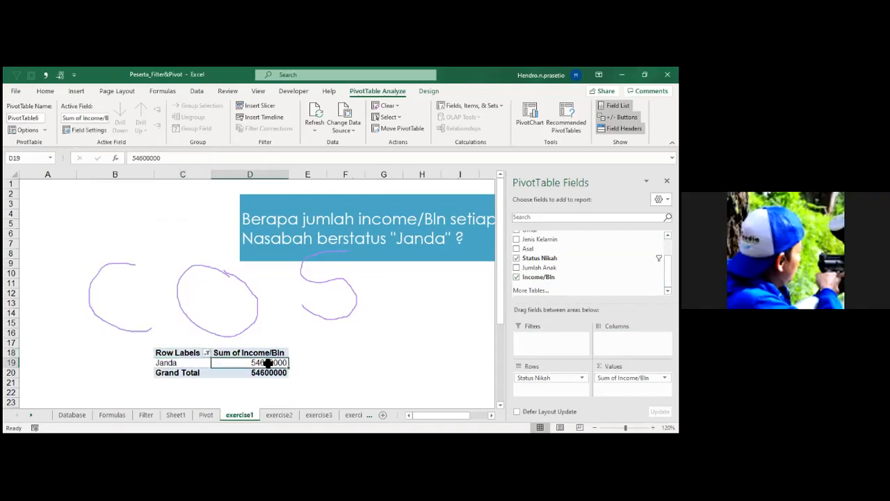
pyautogui.hotkey('ctrl', 'shift', '1')
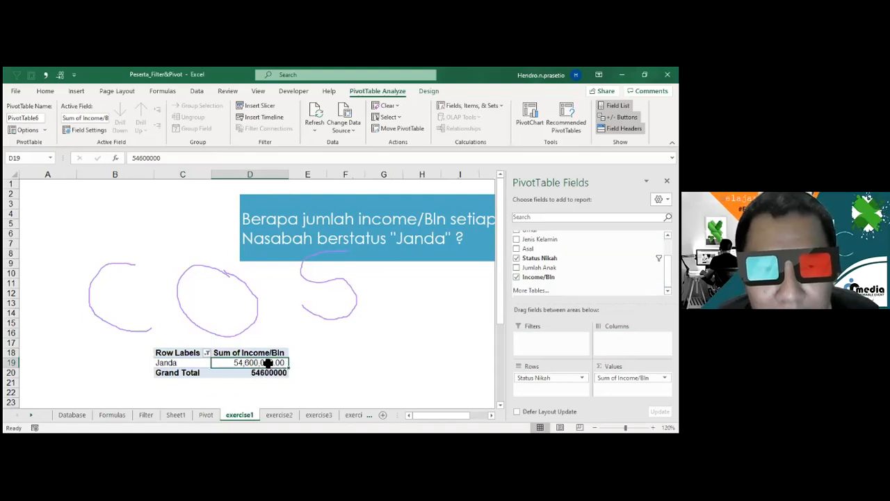
pyautogui.hotkey('alt', '4')
pyautogui.hotkey('alt', '4')
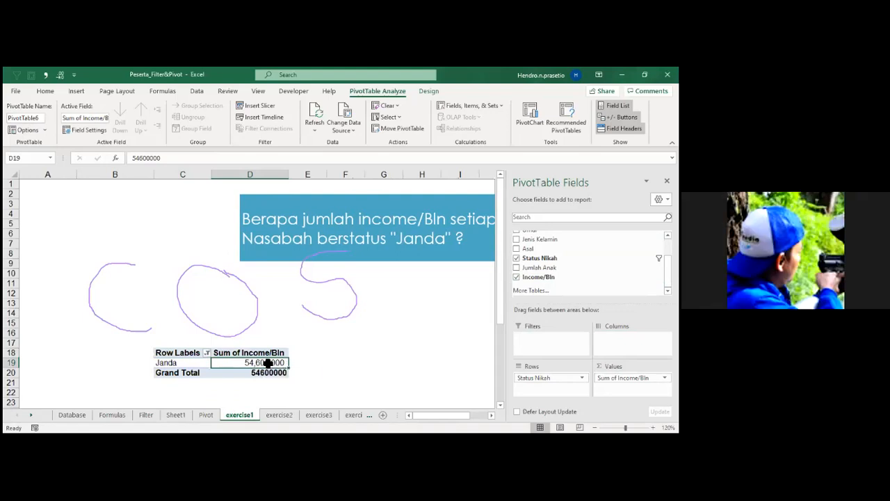
pyautogui.click(274, 372)
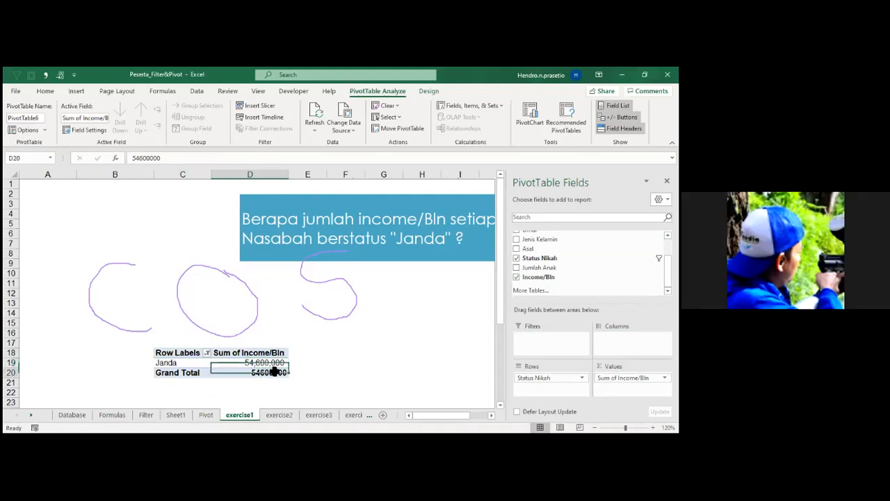
pyautogui.hotkey('ctrl', 'shift', '1')
pyautogui.hotkey('alt', '4')
pyautogui.hotkey('alt', '4')
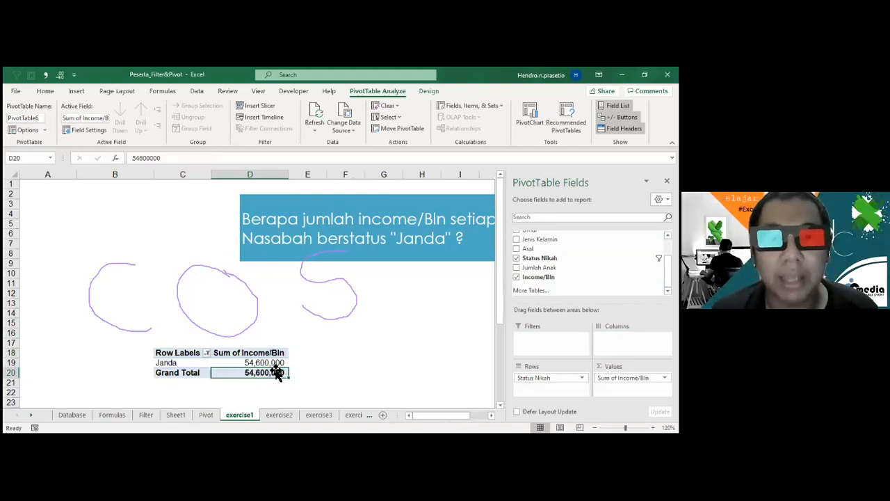
pyautogui.click(350, 383)
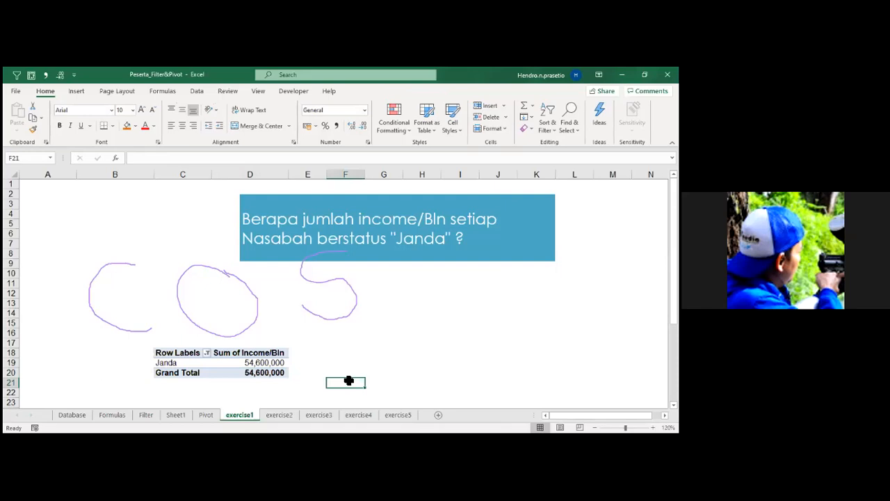
pyautogui.click(270, 362)
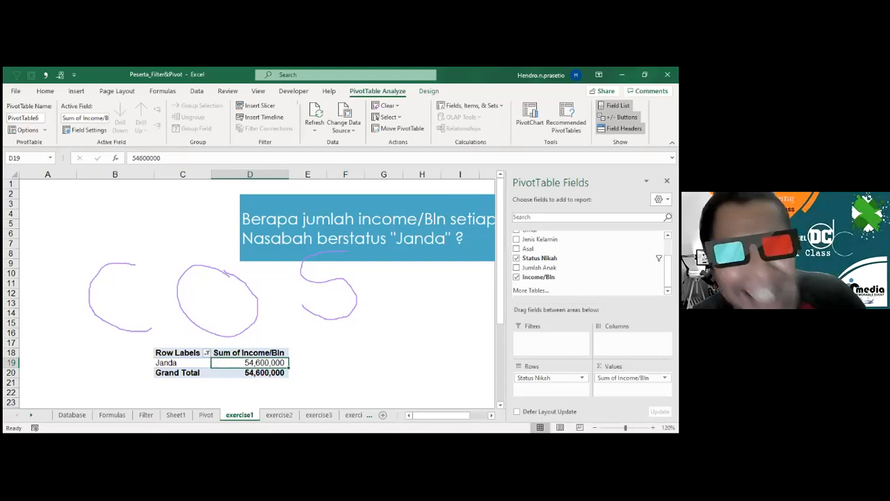
# Erase the freehand letters C, O and S drawn over the sheet.
pyautogui.click(304, 270)
pyautogui.click(253, 290)
pyautogui.click(121, 262)
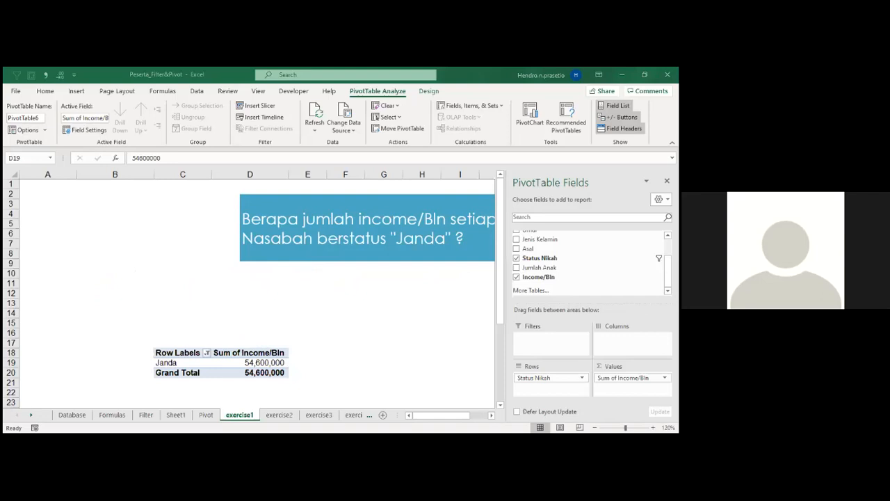
# Move Status Nikah from the rows to the report filter of the exercise1 PivotTable and add Nama Nasabah as the row field.
pyautogui.scroll(2, 590, 261)
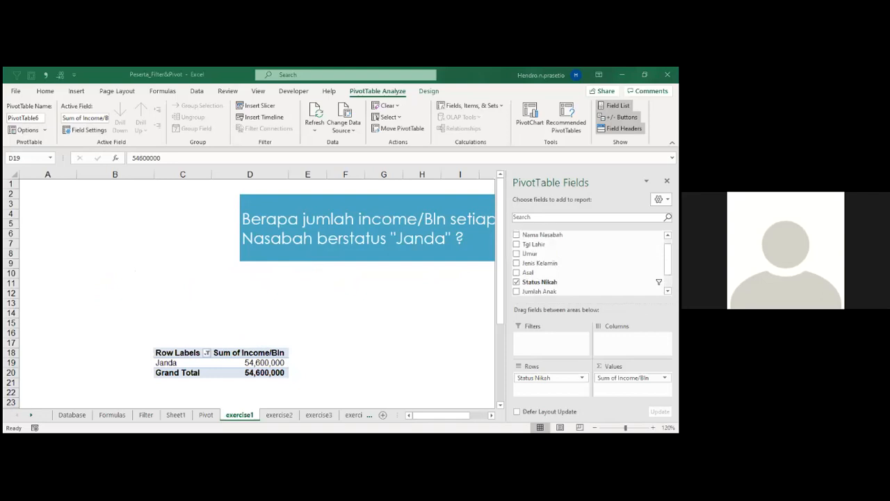
pyautogui.moveTo(549, 377); pyautogui.dragTo(549, 337)
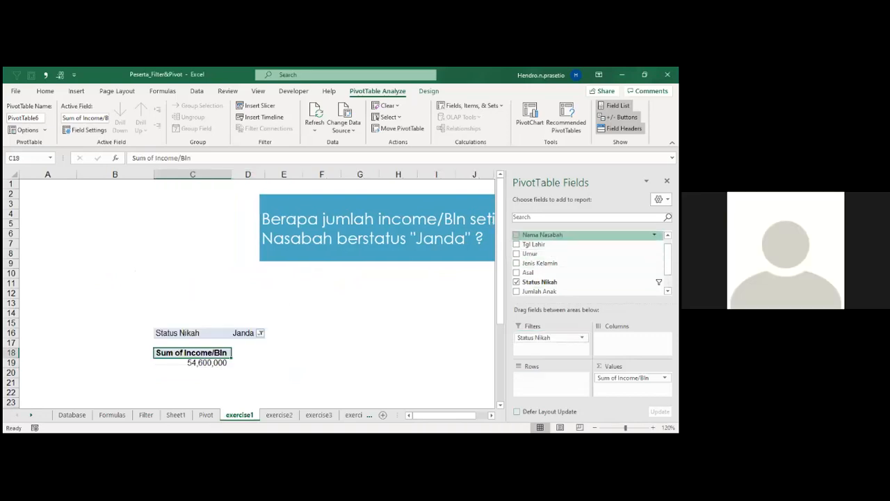
pyautogui.moveTo(542, 235)
pyautogui.mouseDown()
pyautogui.moveTo(551, 381)
pyautogui.moveTo(542, 237)
pyautogui.mouseUp()
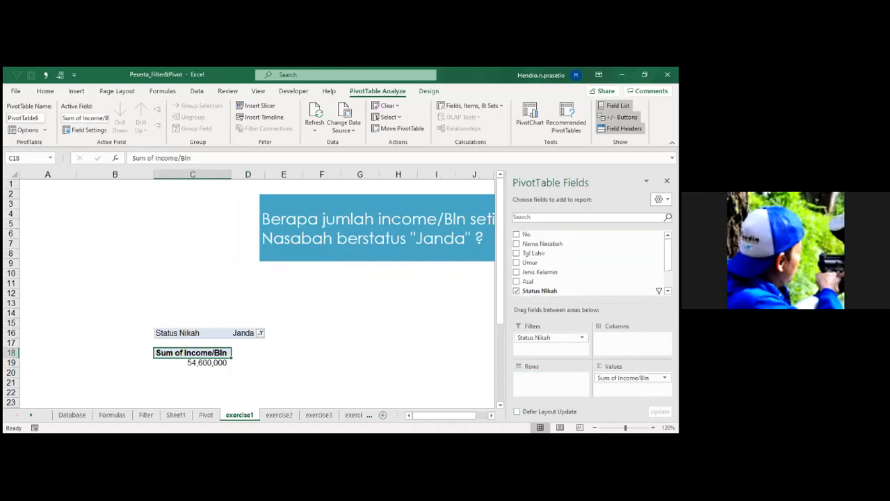
pyautogui.moveTo(542, 245); pyautogui.dragTo(551, 382)
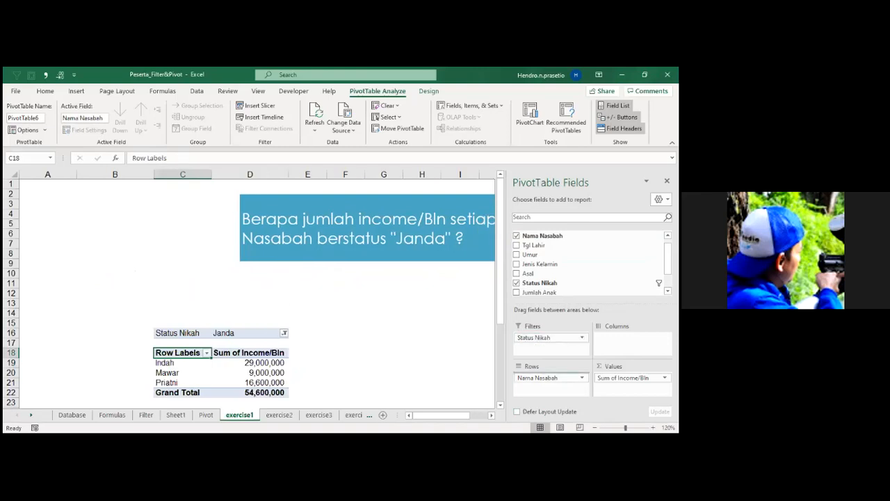
# Try nesting Nama Nasabah under Status Nikah in the rows, and return Status Nikah to the report filter.
pyautogui.moveTo(549, 338); pyautogui.dragTo(549, 376)
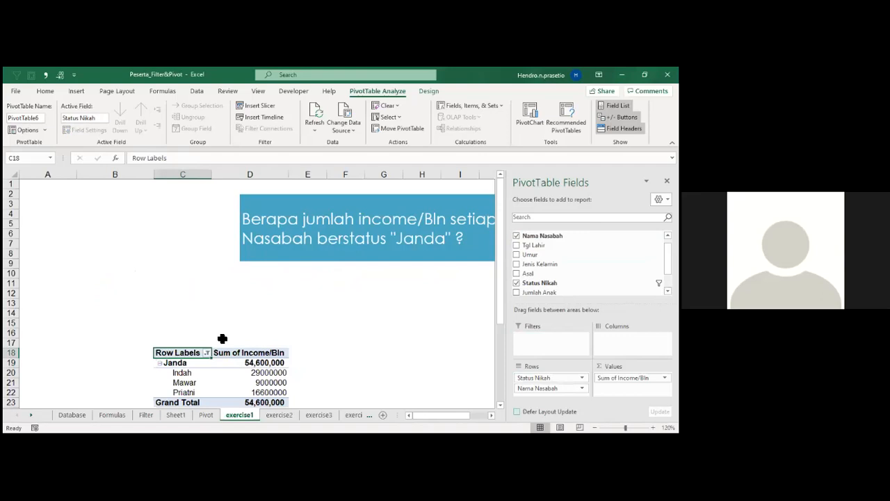
pyautogui.scroll(-1, 229, 368)
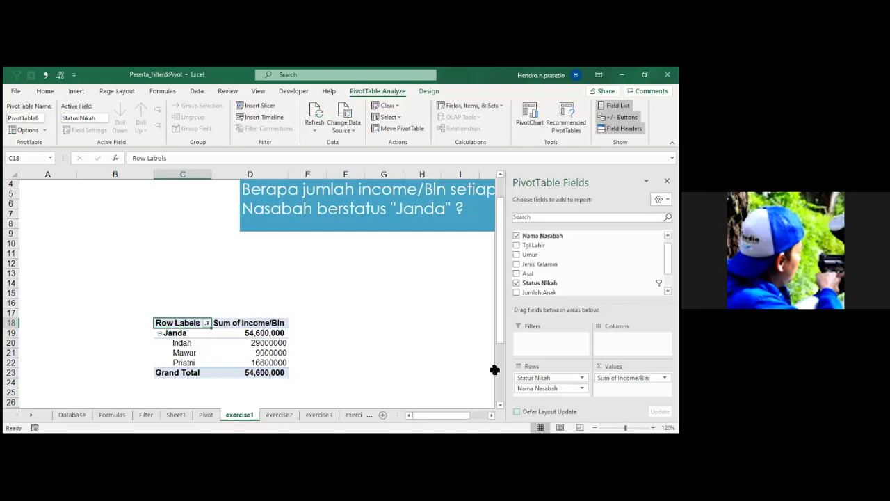
pyautogui.moveTo(546, 378); pyautogui.dragTo(550, 340)
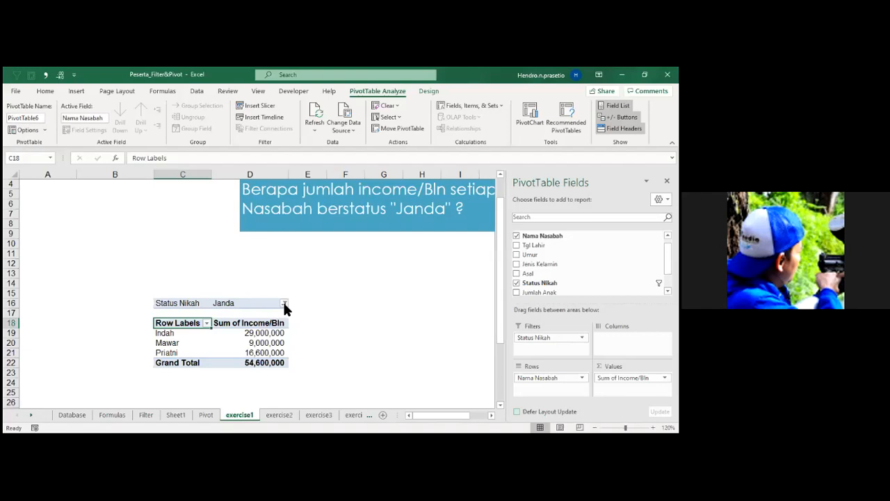
pyautogui.scroll(3, 284, 306)
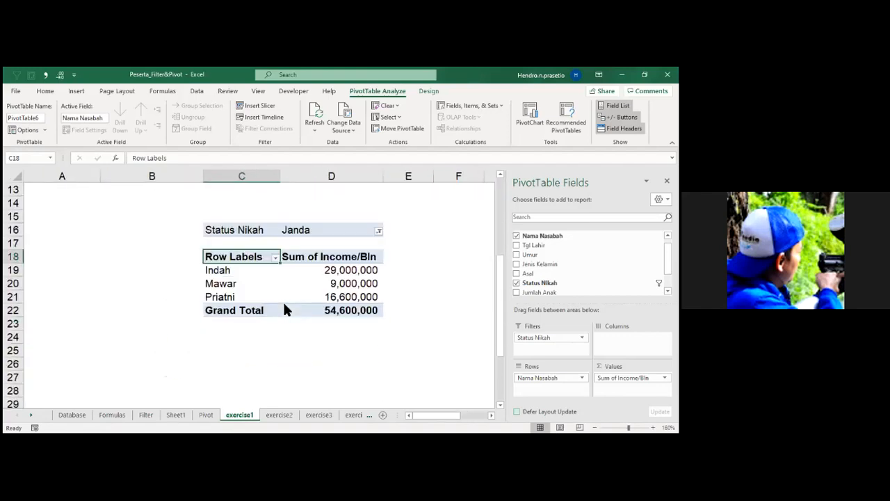
pyautogui.moveTo(459, 415); pyautogui.dragTo(457, 423)
pyautogui.click(303, 232)
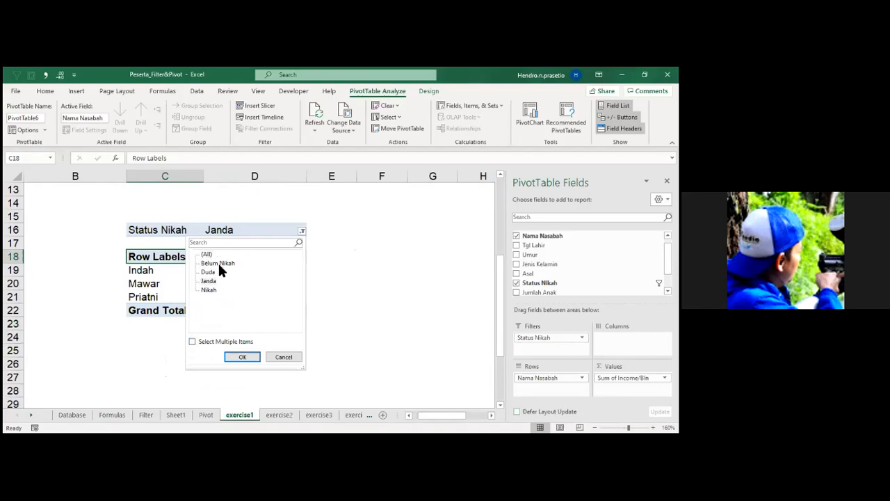
pyautogui.click(284, 358)
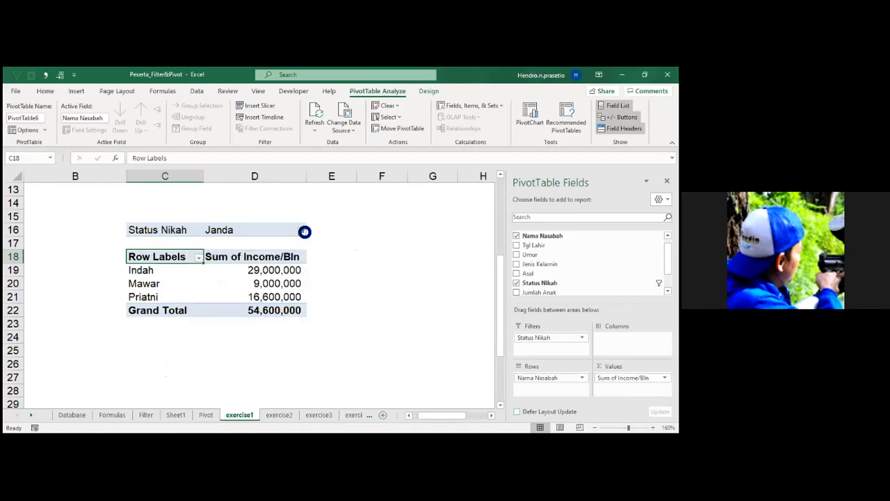
# Allow multiple selections in the Status Nikah report filter and include both Duda and Janda.
pyautogui.click(303, 231)
pyautogui.click(193, 342)
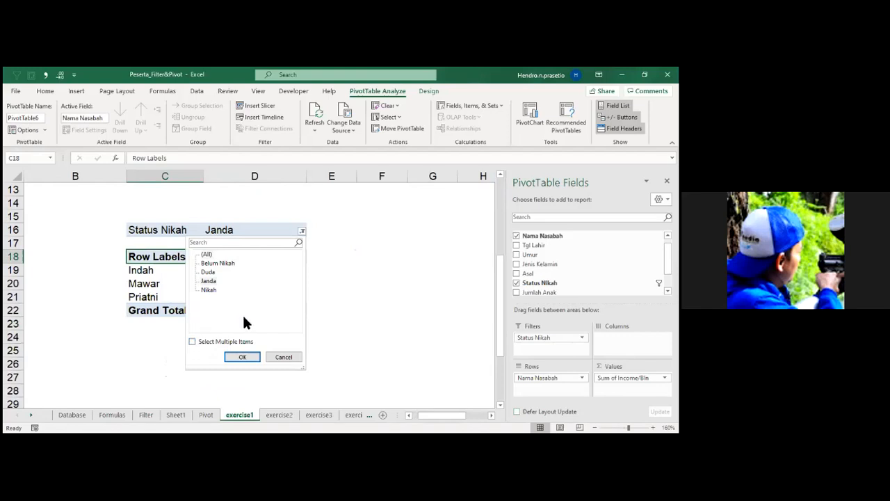
pyautogui.click(255, 357)
pyautogui.click(301, 230)
pyautogui.click(192, 341)
pyautogui.click(240, 356)
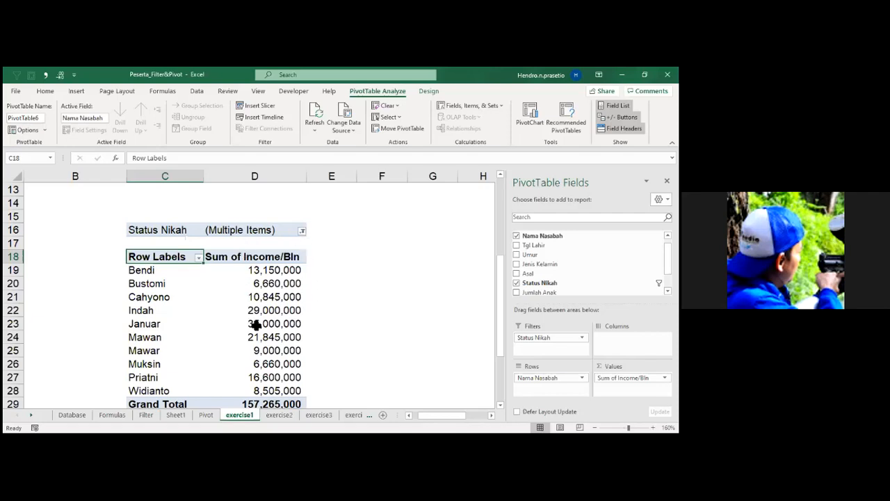
pyautogui.moveTo(256, 325)
# Turn off multiple selection in the Status Nikah report filter and choose only Janda.
pyautogui.click(302, 230)
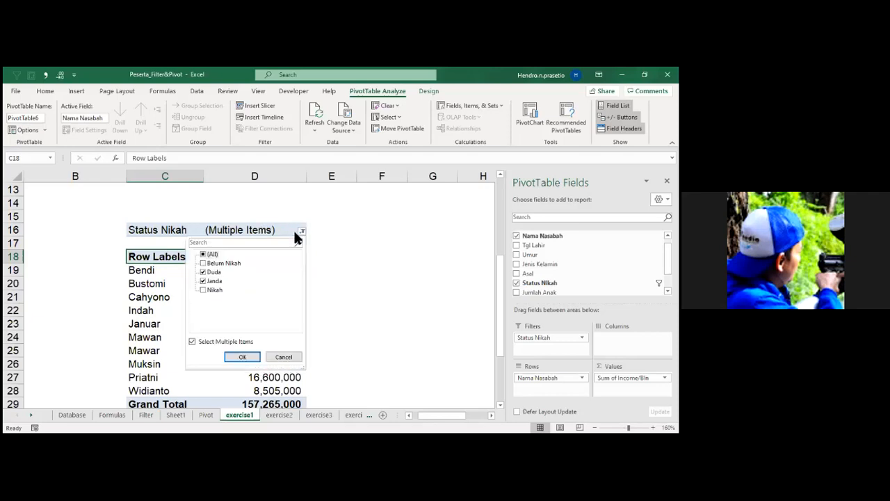
pyautogui.click(209, 272)
pyautogui.click(198, 343)
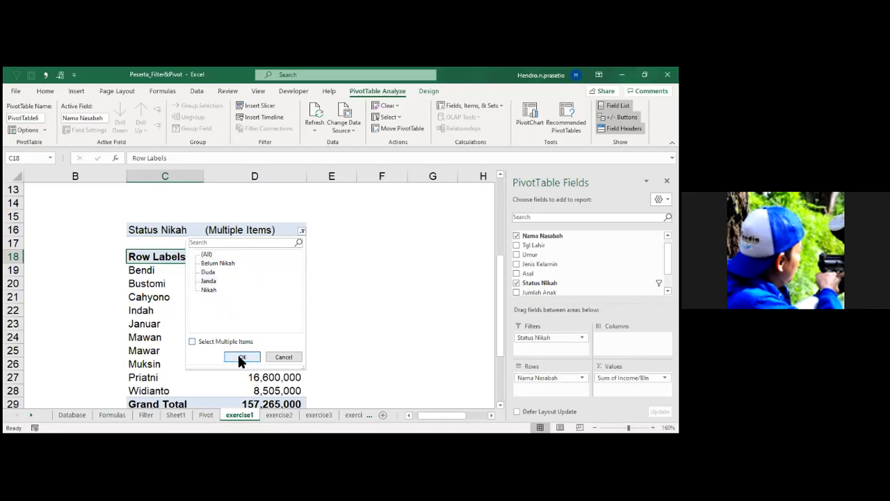
pyautogui.click(210, 280)
pyautogui.click(243, 358)
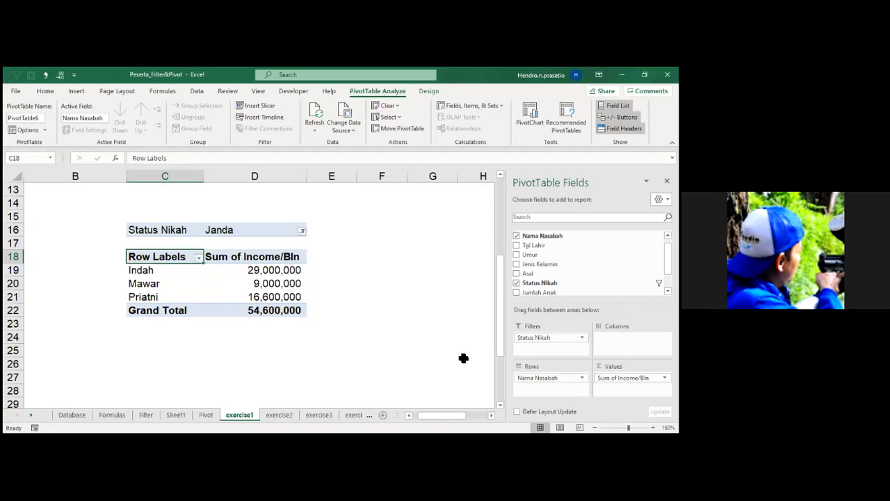
# Set the Status Nikah report filter to (All).
pyautogui.click(301, 230)
pyautogui.click(207, 253)
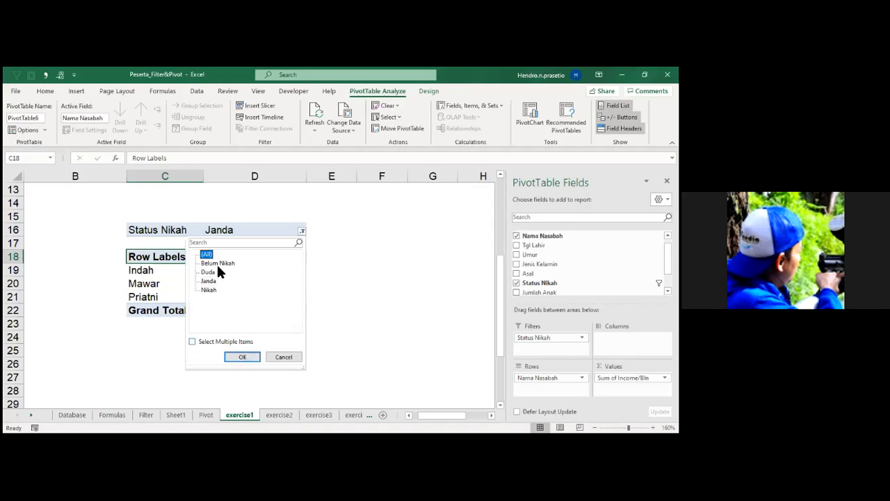
pyautogui.click(242, 357)
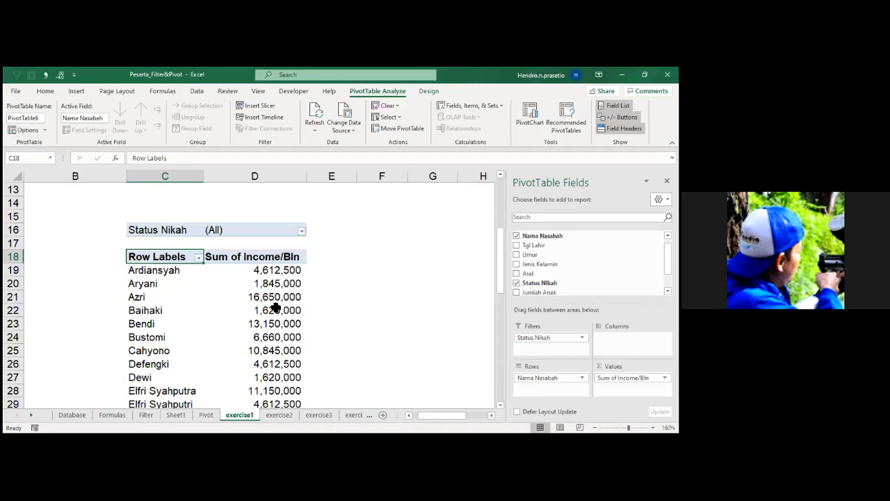
# Examine the income list of the customers of every marital status down to the Grand Total row.
pyautogui.moveTo(276, 308)
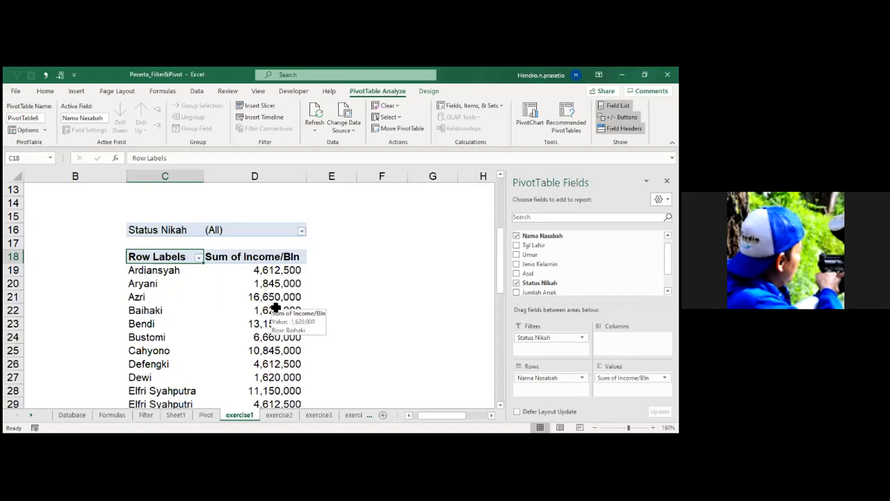
pyautogui.scroll(-6, 277, 308)
pyautogui.scroll(-4, 276, 307)
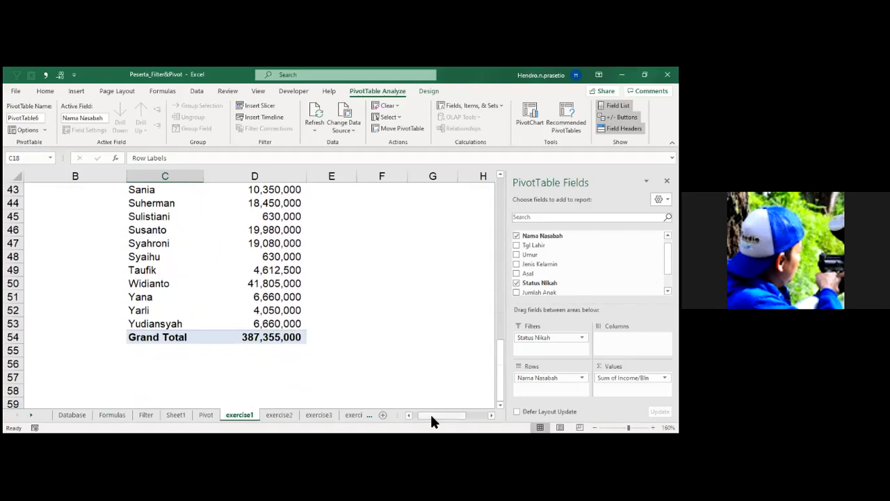
pyautogui.moveTo(431, 416); pyautogui.dragTo(404, 415)
pyautogui.scroll(6, 339, 331)
pyautogui.scroll(4, 339, 330)
pyautogui.scroll(-2, 394, 330)
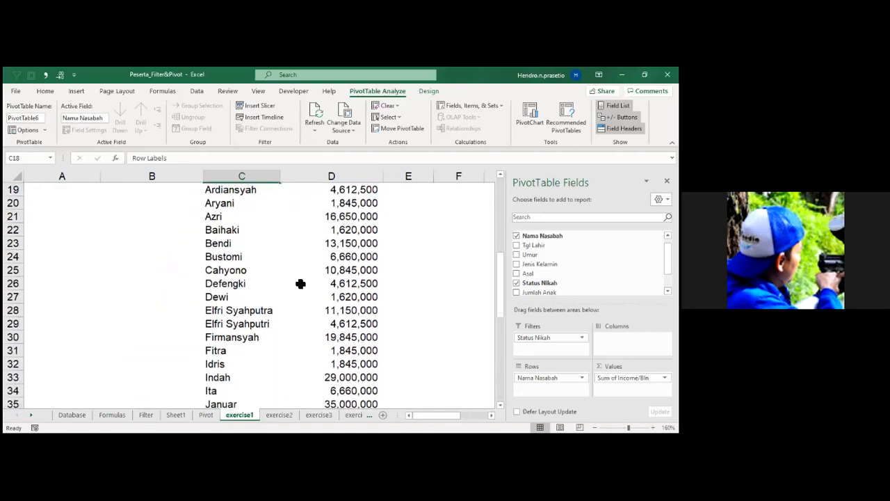
pyautogui.scroll(-7, 256, 249)
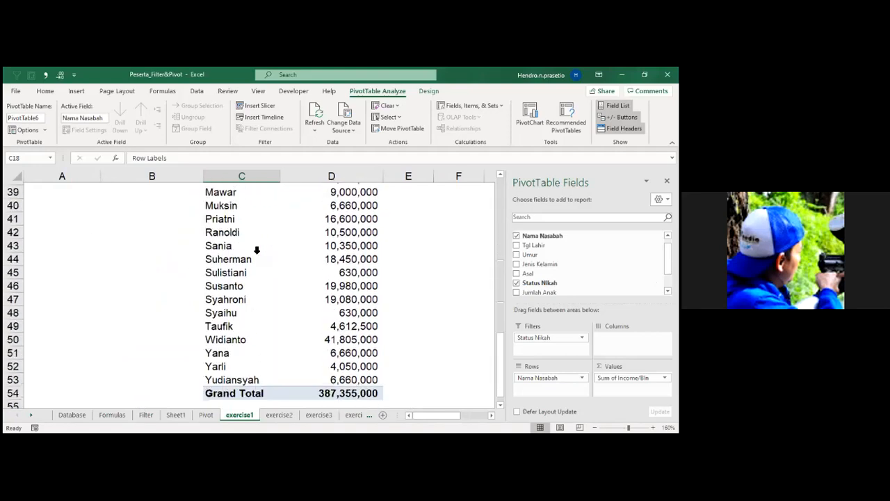
pyautogui.scroll(-1, 257, 250)
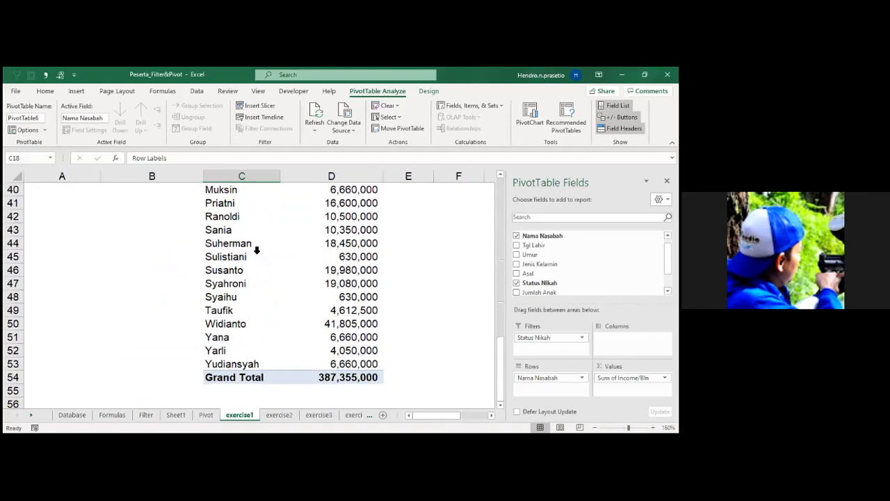
pyautogui.scroll(9, 268, 260)
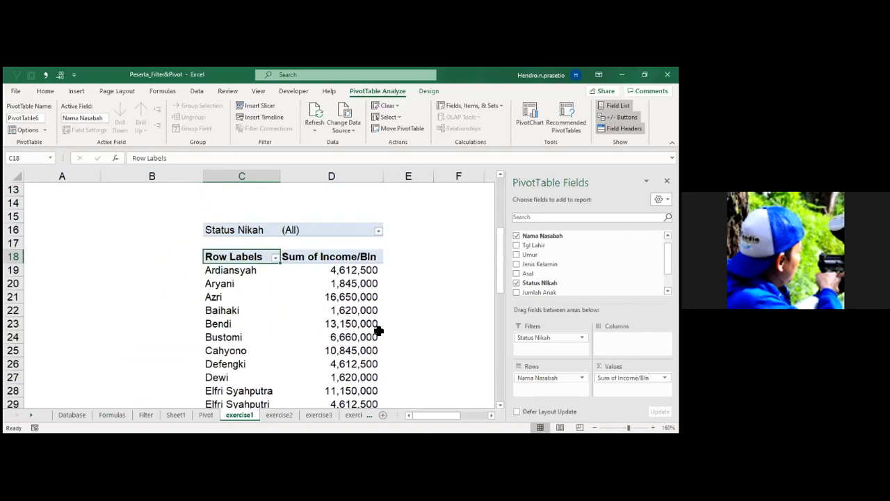
# Try Nama Nasabah as the column field of the exercise1 PivotTable, and return it to the rows.
pyautogui.moveTo(550, 377); pyautogui.dragTo(629, 337)
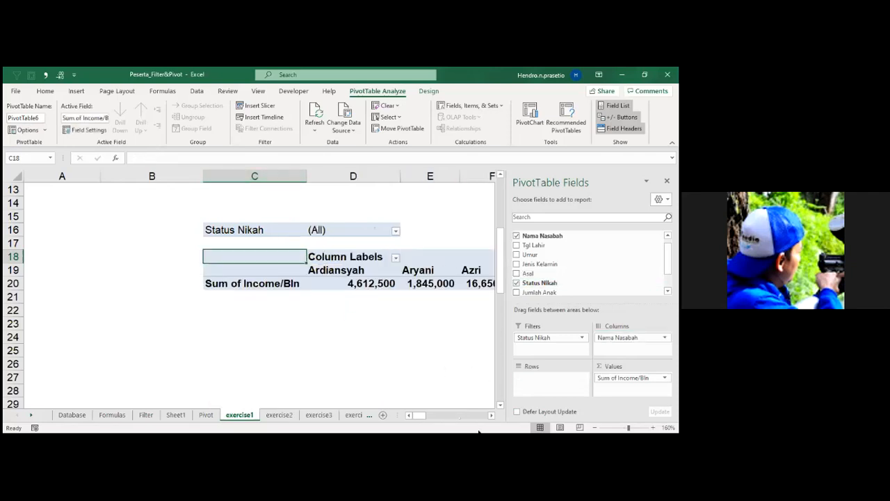
pyautogui.click(595, 428)
pyautogui.click(595, 428)
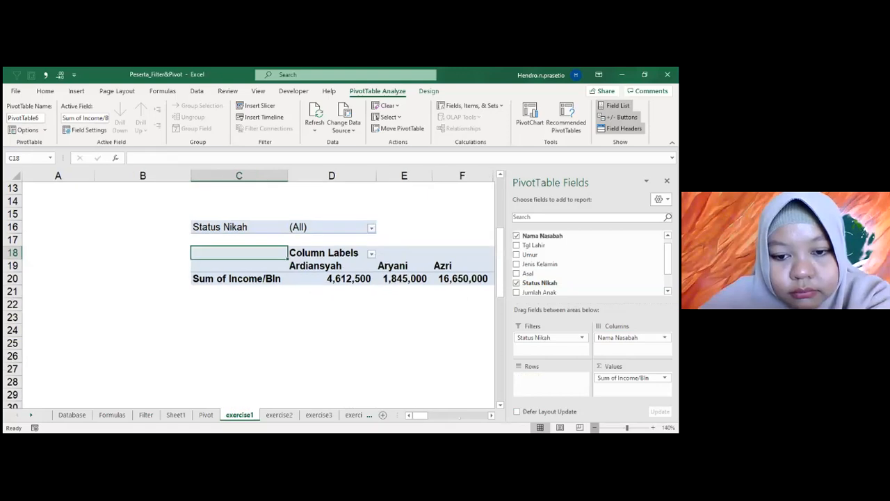
pyautogui.click(594, 428)
pyautogui.moveTo(487, 415); pyautogui.dragTo(414, 415)
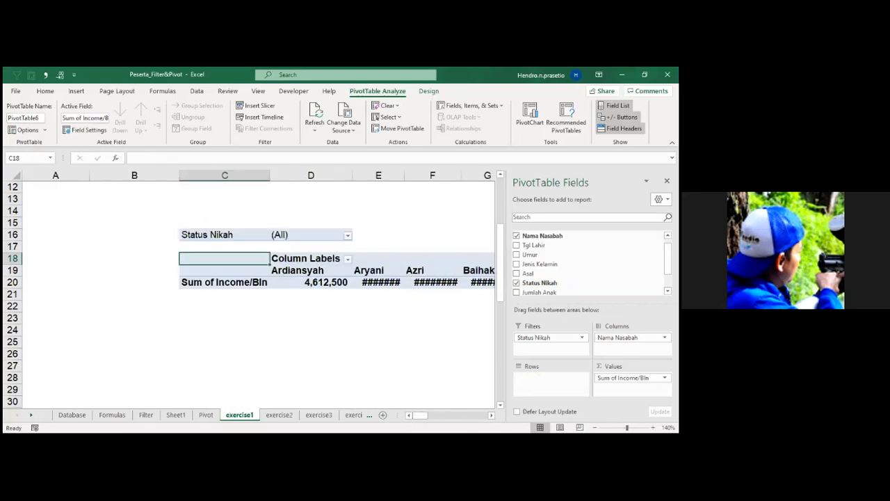
pyautogui.moveTo(632, 337); pyautogui.dragTo(551, 378)
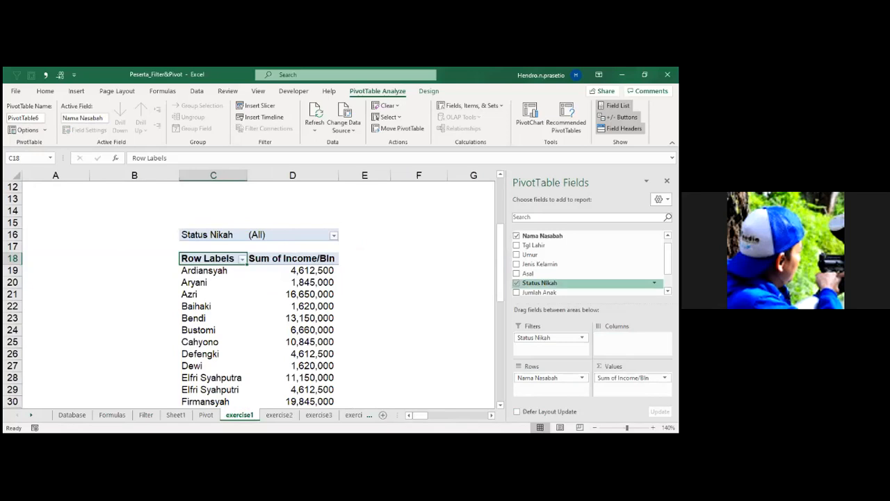
pyautogui.scroll(-1, 591, 263)
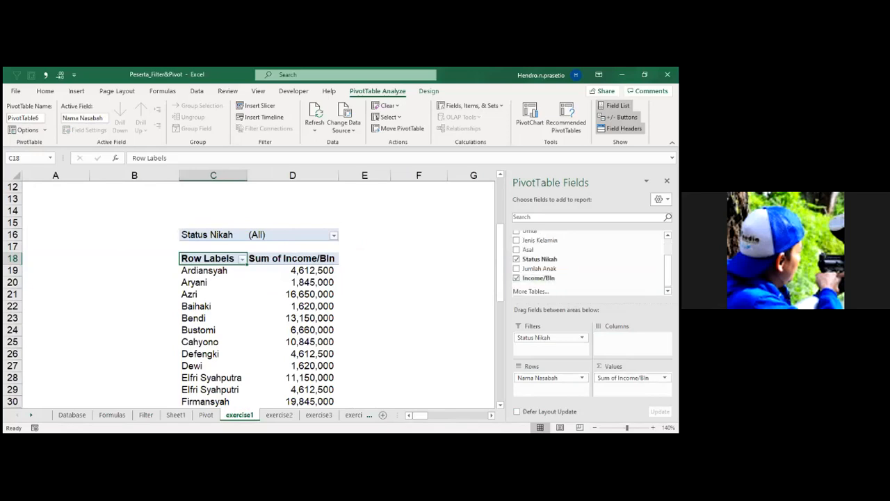
pyautogui.scroll(2, 587, 281)
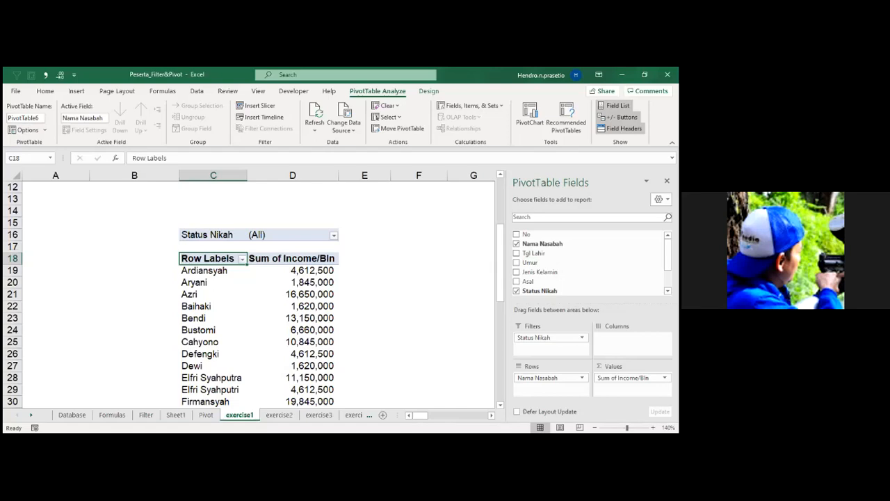
# Set the Status Nikah report filter of the exercise1 PivotTable to Janda.
pyautogui.click(333, 236)
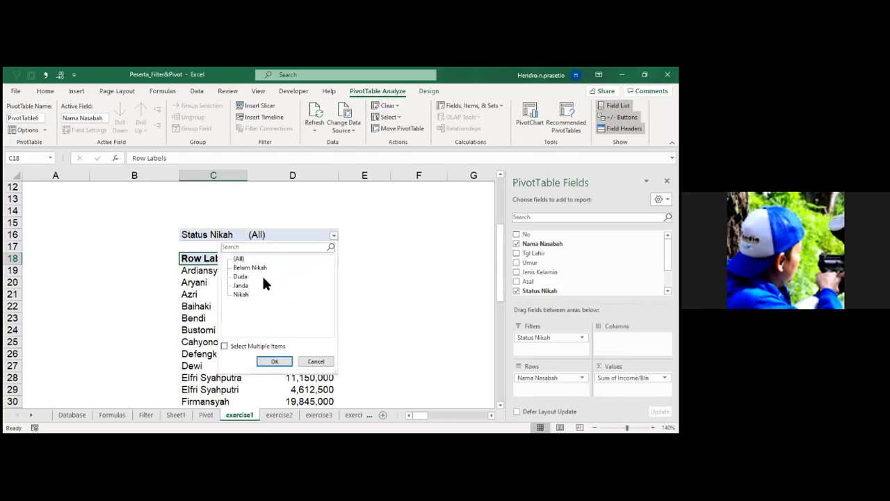
pyautogui.click(241, 286)
pyautogui.click(276, 360)
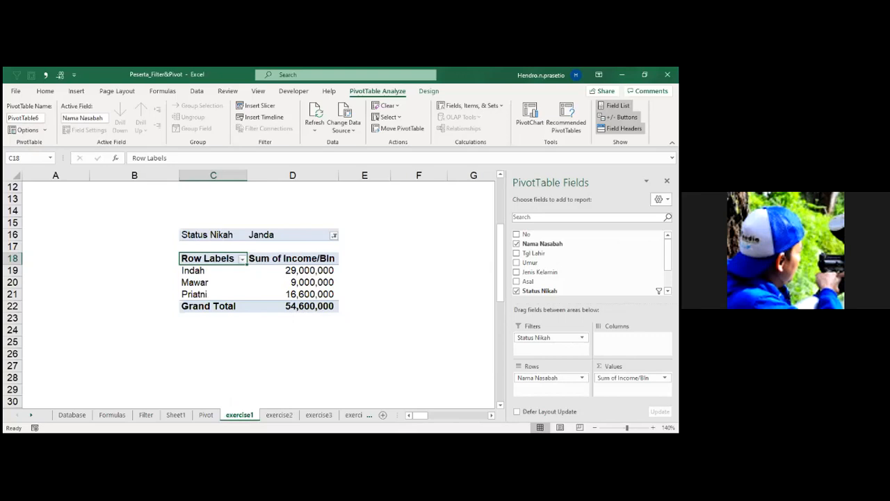
pyautogui.click(426, 307)
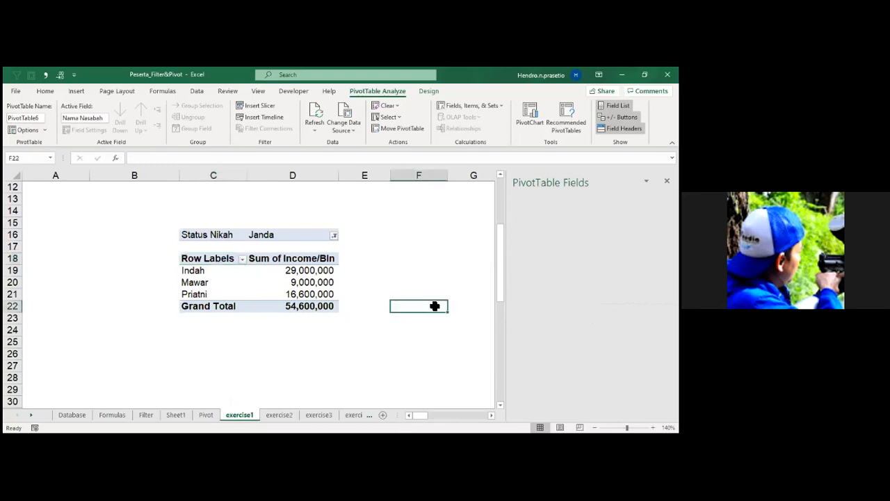
# Switch to the exercise2 sheet and collapse the ribbon to show more of the worksheet.
pyautogui.click(277, 415)
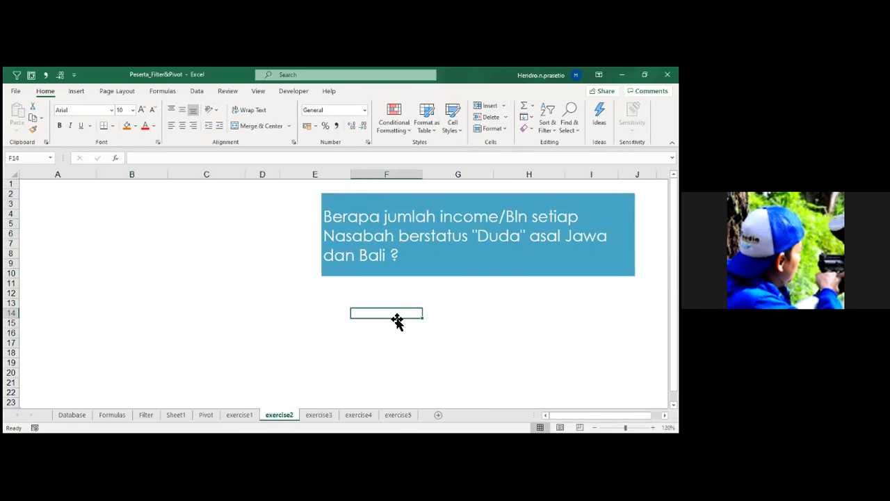
pyautogui.doubleClick(46, 92)
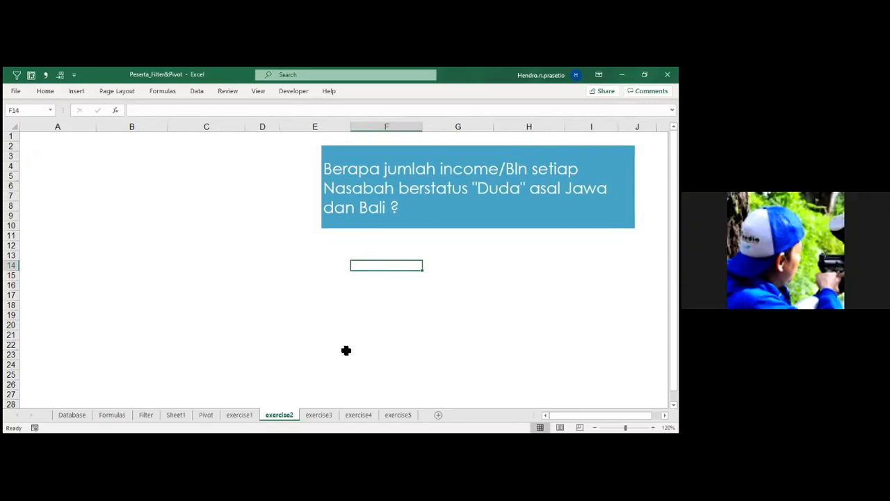
pyautogui.click(420, 190)
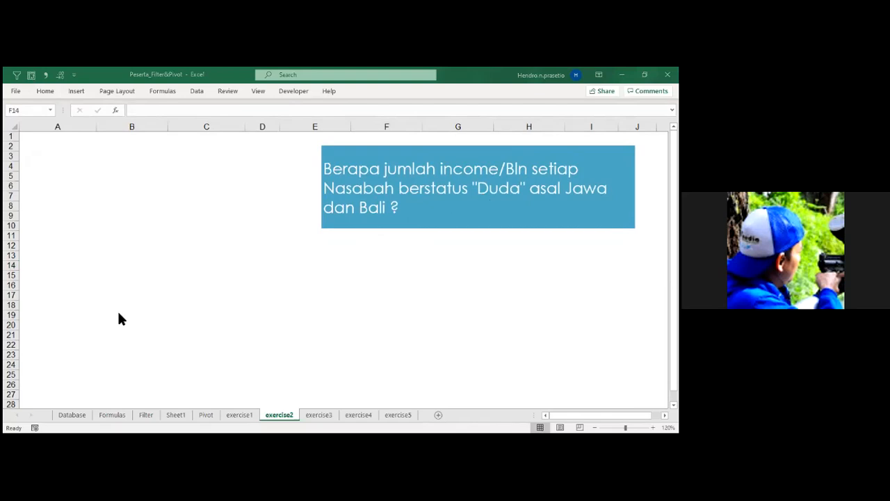
# Create a PivotTable from the Database range A1:I47 on the existing exercise2 sheet at cell A4.
pyautogui.click(72, 414)
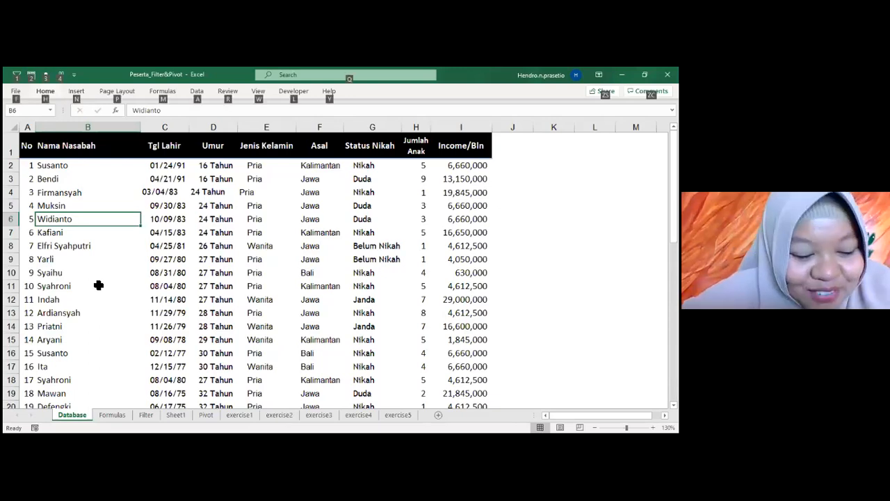
pyautogui.click(108, 332)
pyautogui.hotkey('alt', 'n')
pyautogui.press('v')
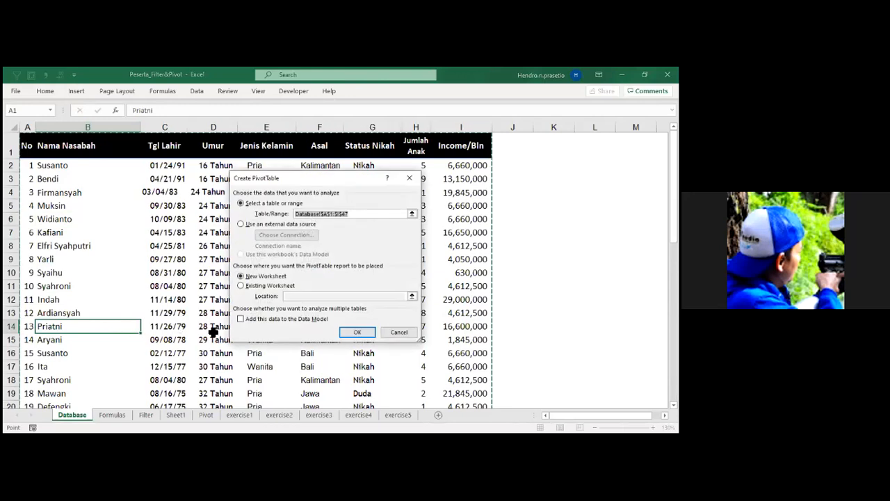
pyautogui.click(242, 286)
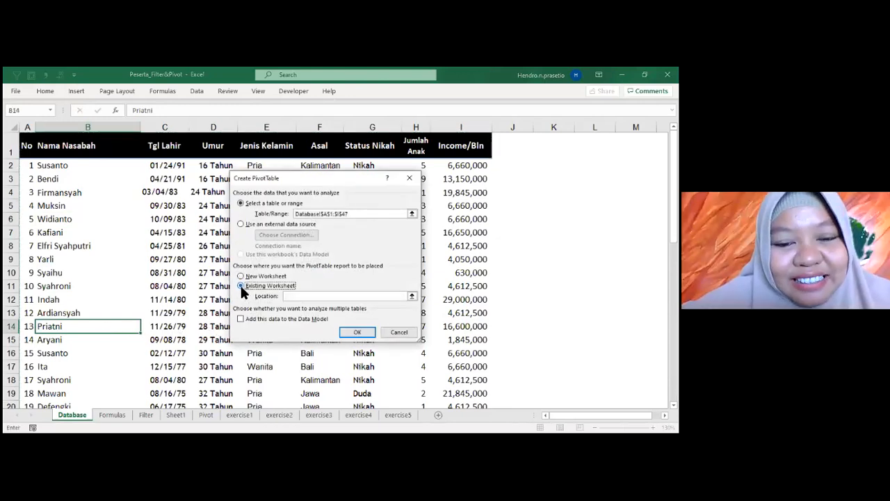
pyautogui.click(306, 296)
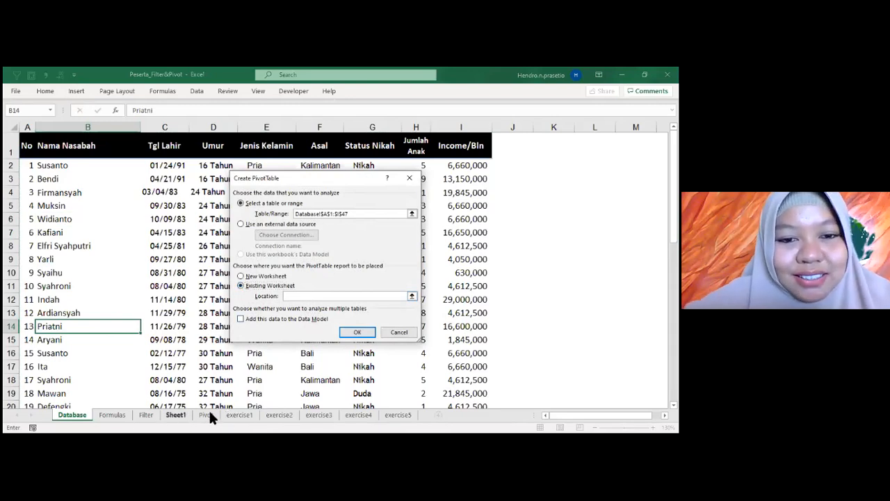
pyautogui.click(279, 414)
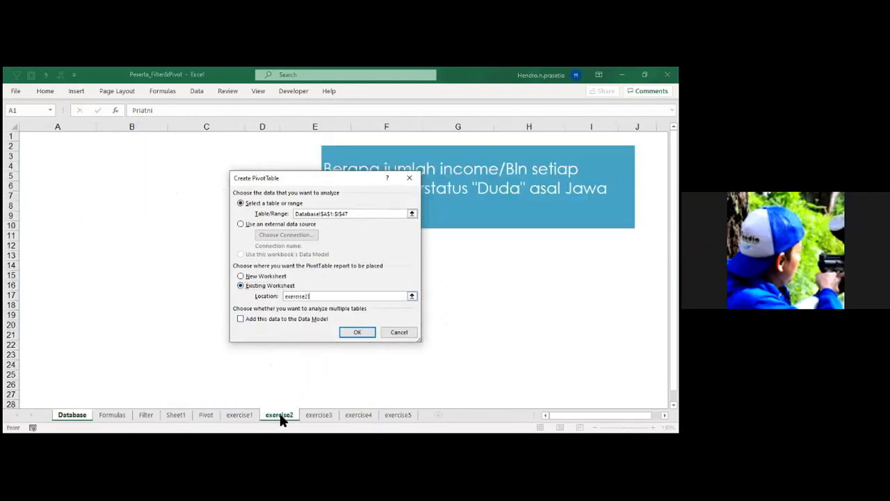
pyautogui.click(57, 167)
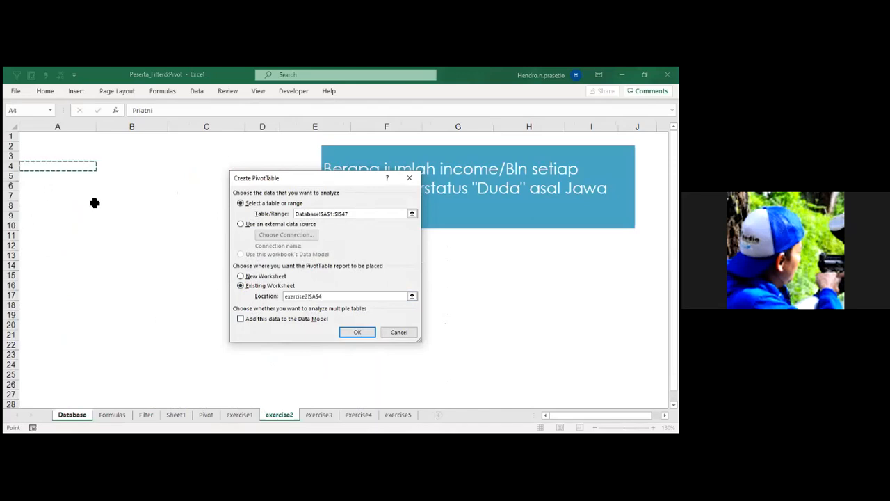
pyautogui.click(357, 331)
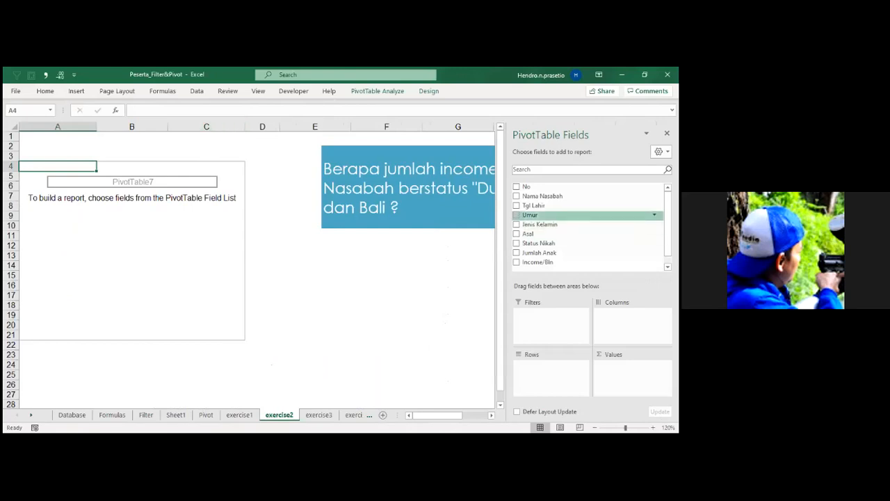
# Add Status Nikah and Asal as report filters, Nama Nasabah as rows and the sum of Income/Bln as values.
pyautogui.moveTo(539, 243); pyautogui.dragTo(549, 320)
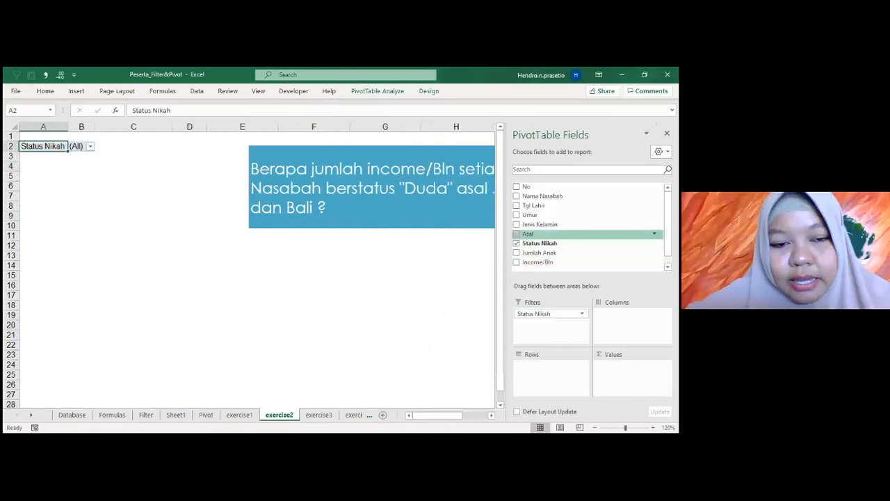
pyautogui.moveTo(528, 234); pyautogui.dragTo(549, 324)
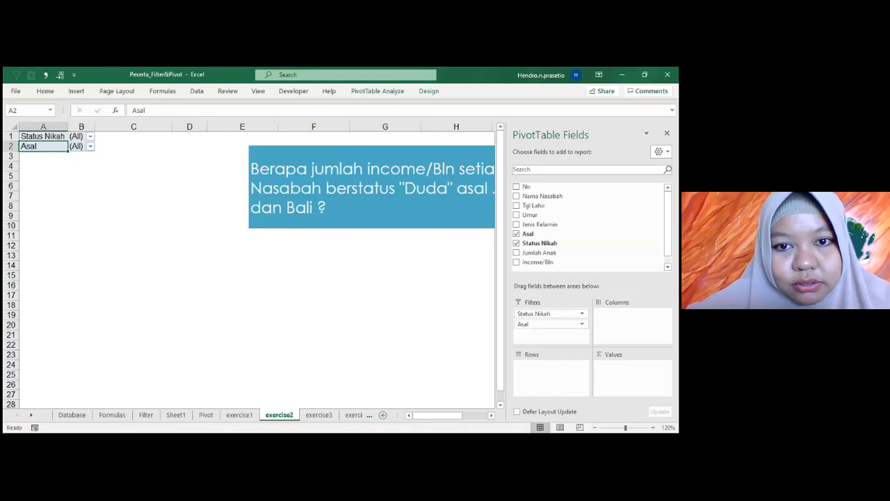
pyautogui.moveTo(543, 196); pyautogui.dragTo(550, 372)
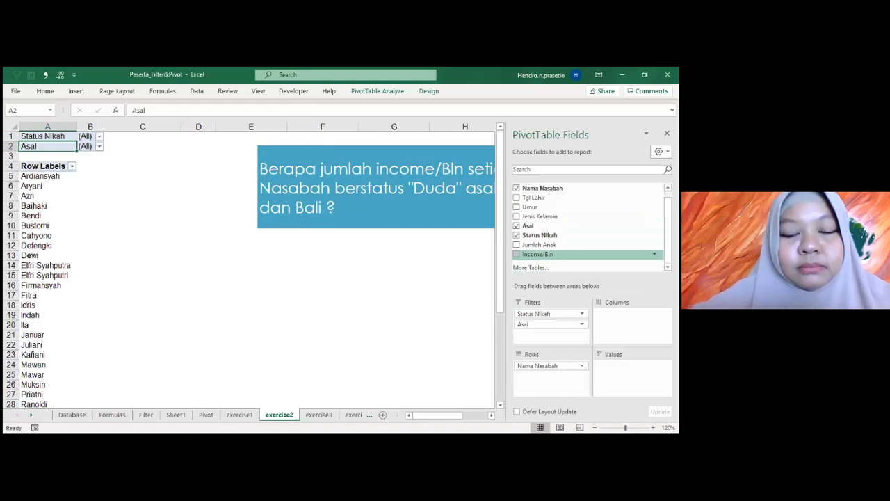
pyautogui.moveTo(539, 255); pyautogui.dragTo(628, 374)
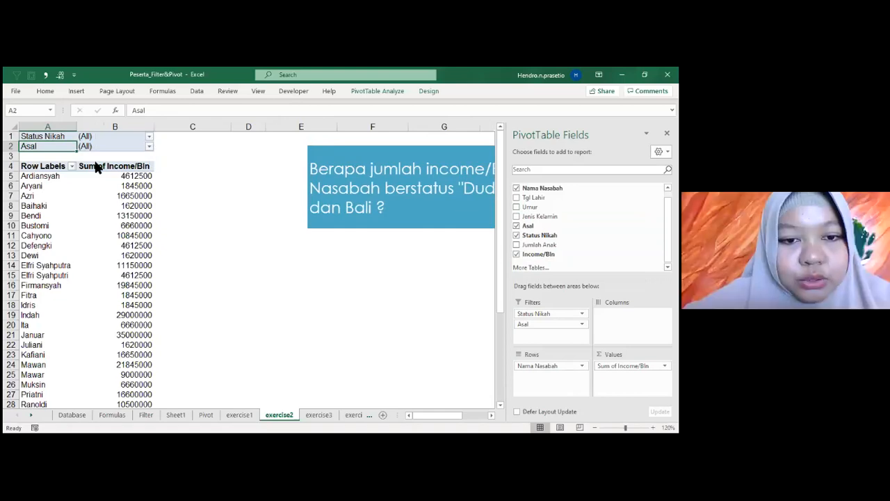
# Set the Status Nikah report filter of the exercise2 PivotTable to Duda.
pyautogui.click(149, 136)
pyautogui.click(55, 176)
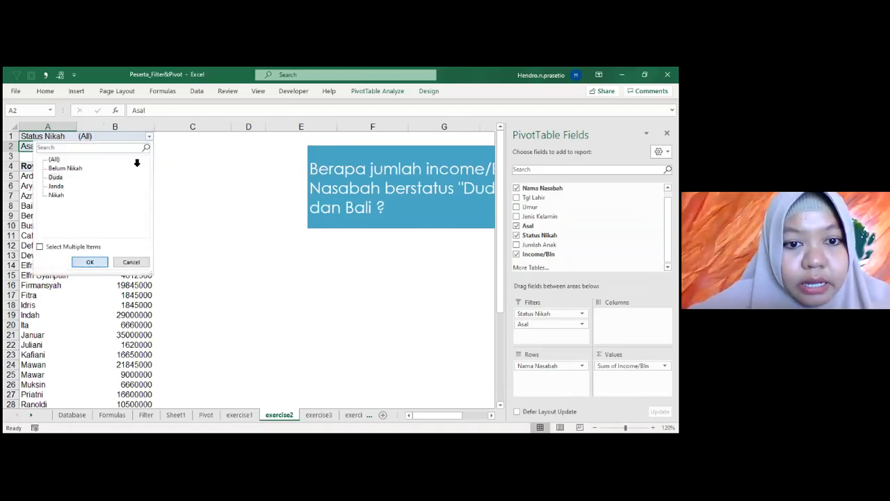
pyautogui.click(88, 263)
pyautogui.click(147, 147)
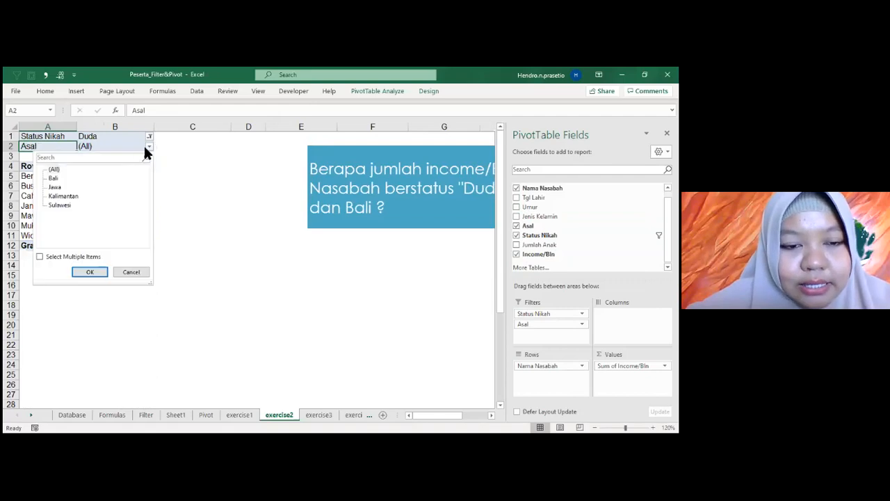
pyautogui.click(55, 187)
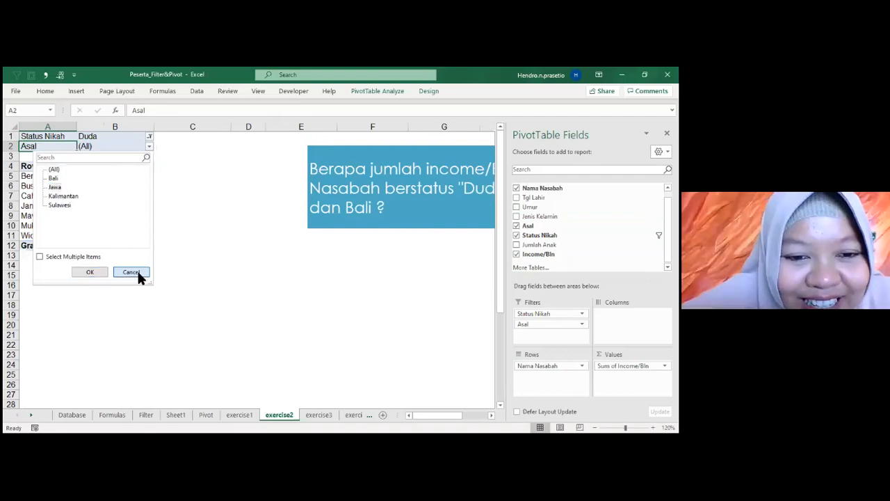
pyautogui.click(134, 270)
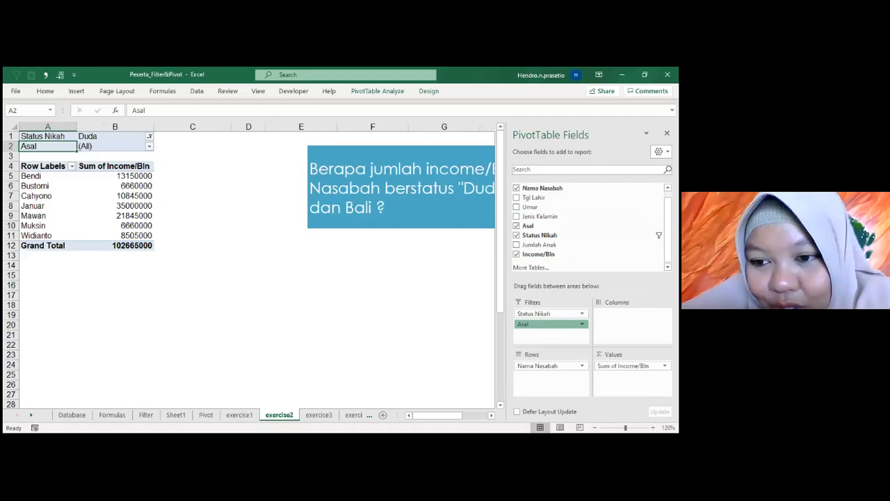
# Move Asal from the report filters to the columns and limit its items to Bali and Jawa.
pyautogui.moveTo(547, 324); pyautogui.dragTo(630, 324)
pyautogui.click(163, 166)
pyautogui.click(64, 272)
pyautogui.click(64, 281)
pyautogui.click(64, 290)
pyautogui.click(104, 364)
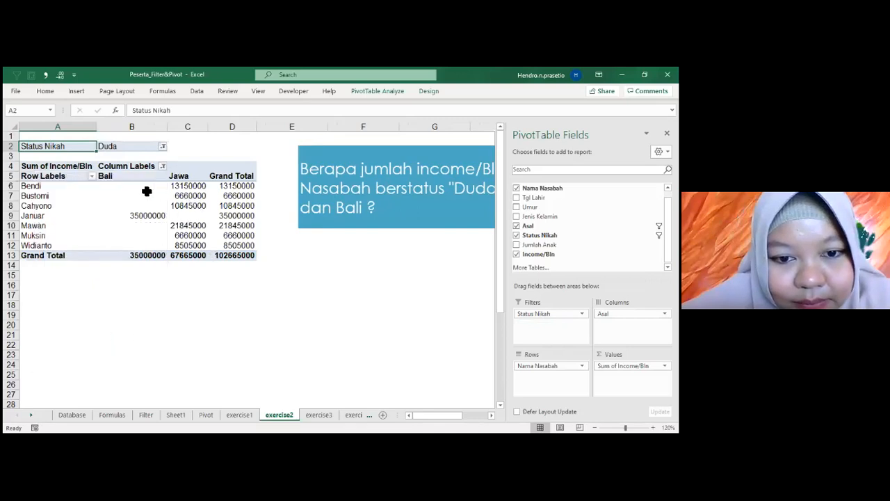
# Format the PivotTable's income values in B6:D13 with thousands separators and no decimals.
pyautogui.moveTo(110, 188); pyautogui.dragTo(245, 258)
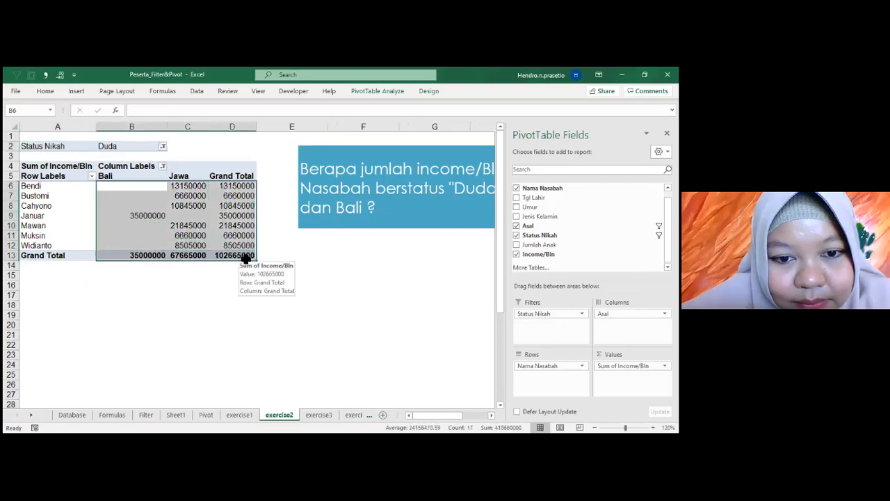
pyautogui.hotkey('ctrl', 'shift', '1')
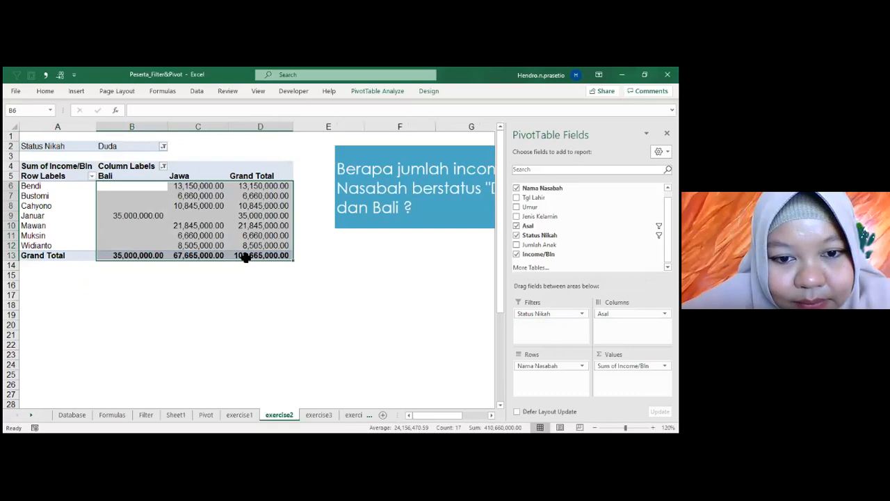
pyautogui.click(236, 295)
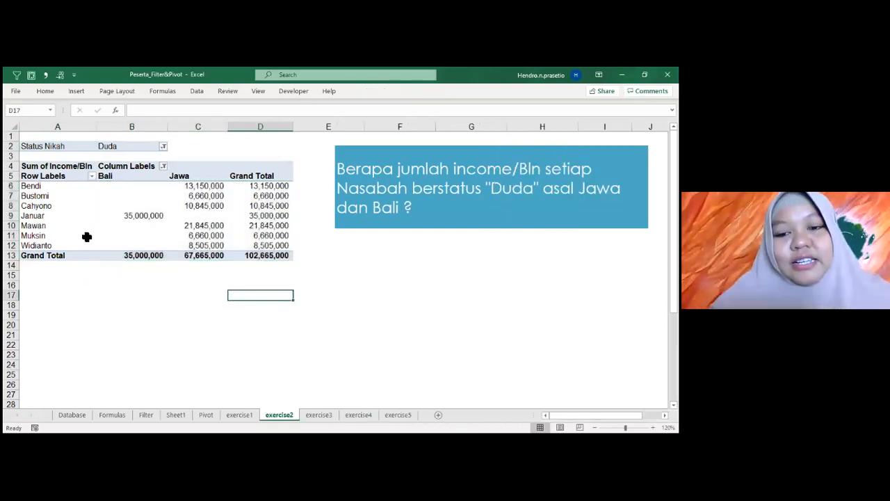
# Apply the light pink PivotTable style to the exercise2 PivotTable.
pyautogui.click(207, 244)
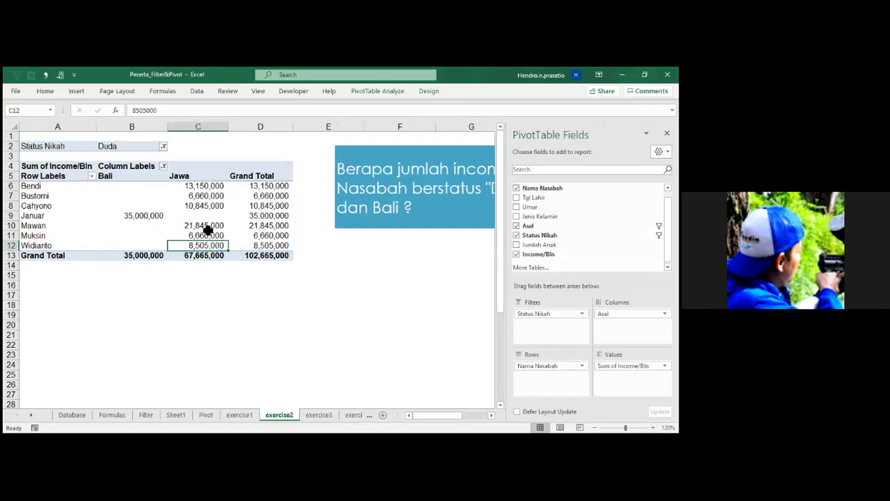
pyautogui.hotkey('alt', 'Tab')
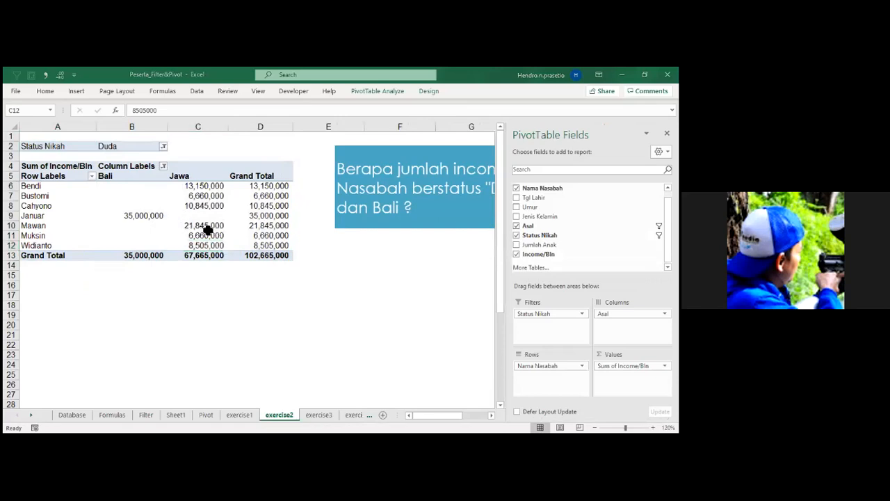
pyautogui.click(427, 91)
pyautogui.click(428, 92)
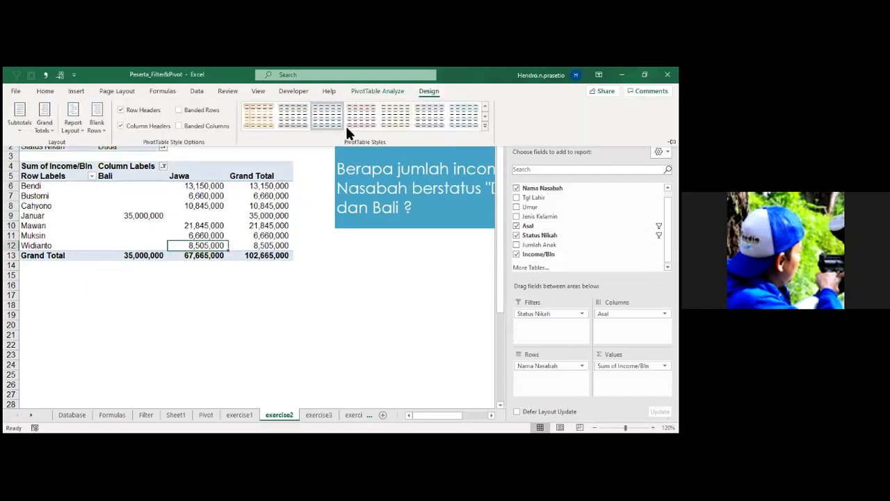
pyautogui.click(360, 115)
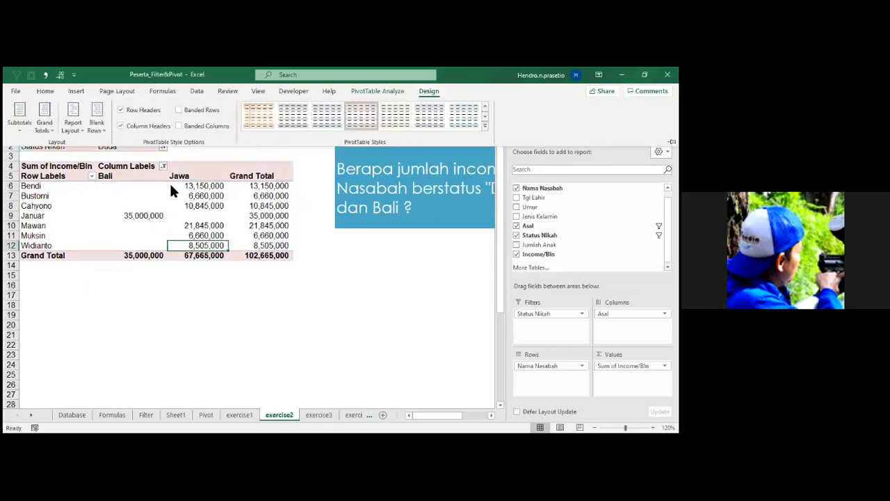
pyautogui.click(118, 209)
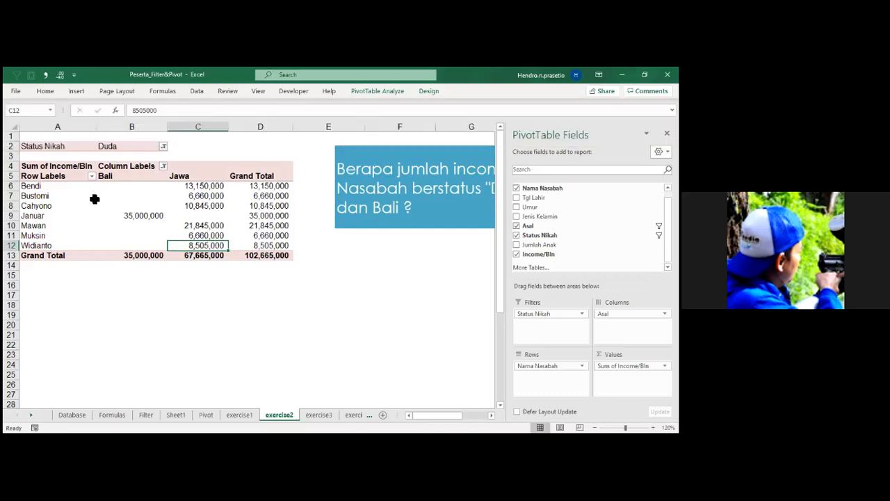
pyautogui.click(62, 207)
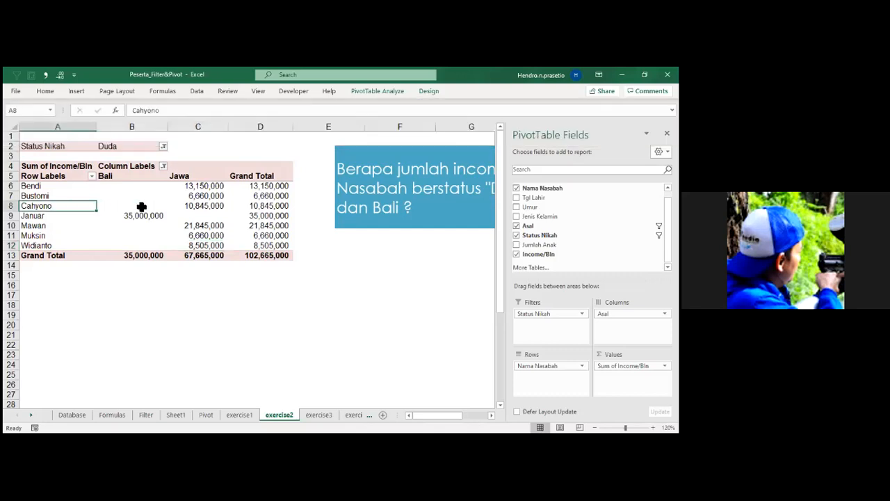
pyautogui.click(280, 245)
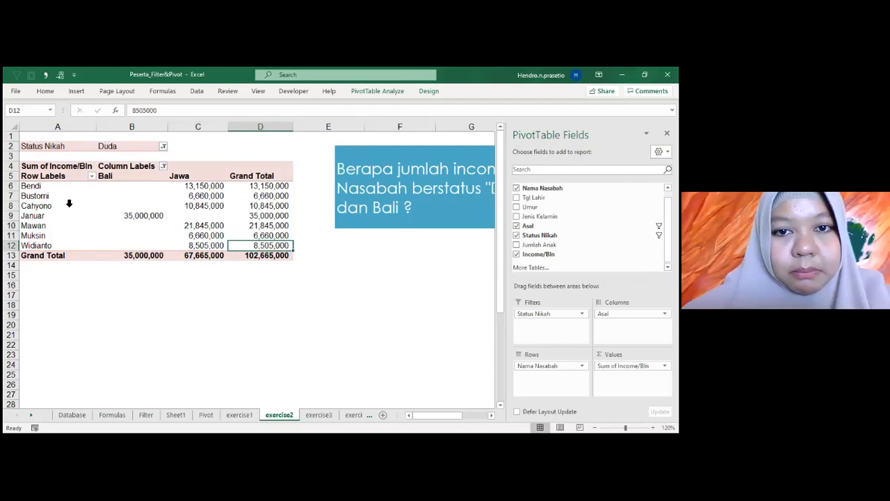
pyautogui.click(77, 87)
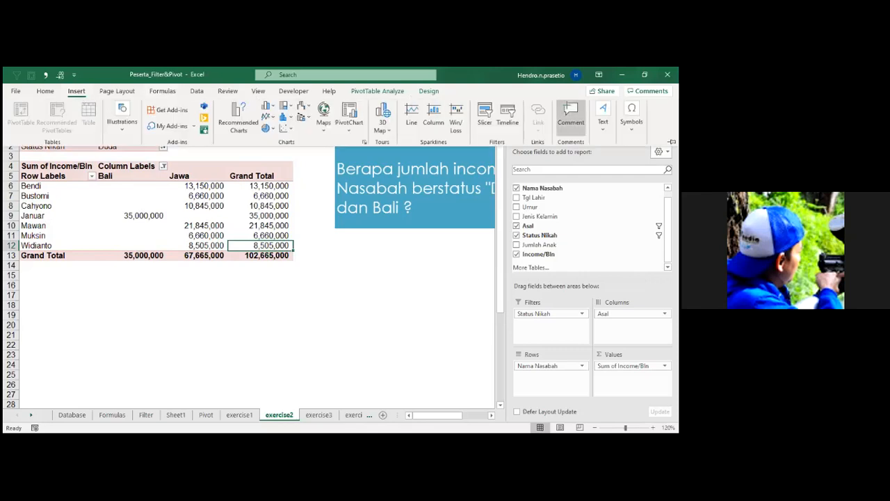
pyautogui.click(96, 206)
pyautogui.click(135, 217)
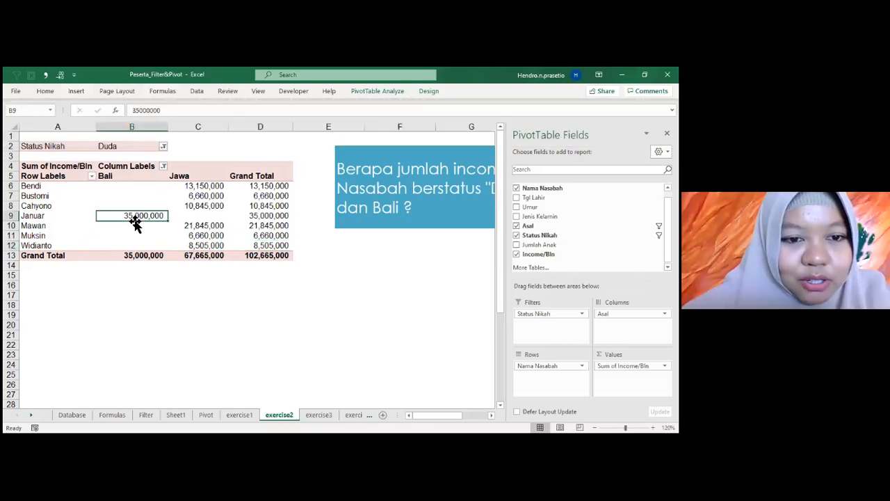
pyautogui.click(437, 91)
pyautogui.click(436, 91)
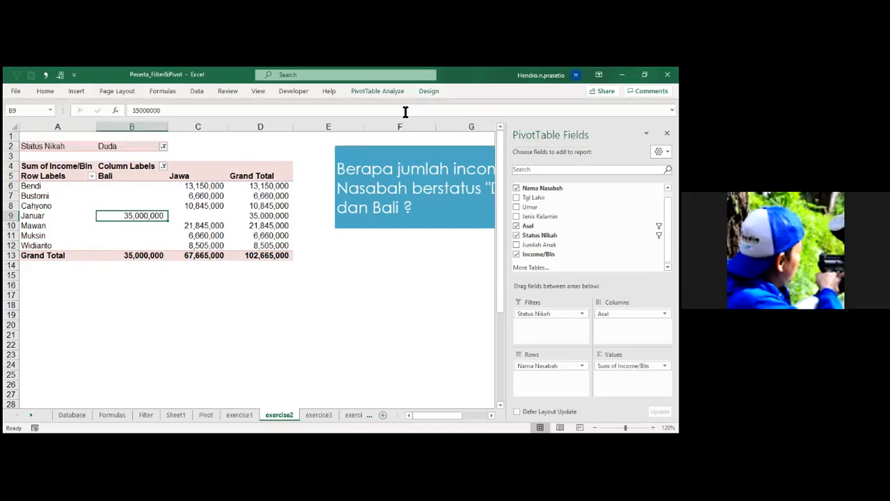
pyautogui.click(204, 237)
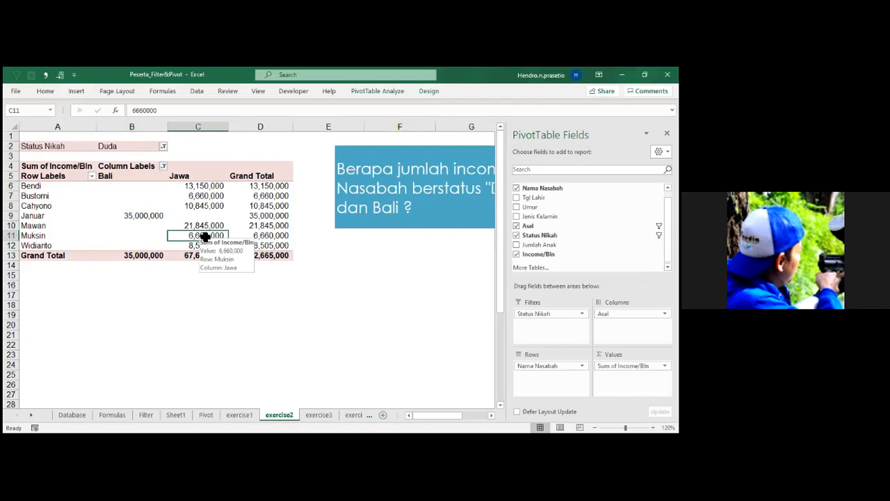
# Insert a clustered column PivotChart of the Duda customers' income by Asal, and delete it again.
pyautogui.click(161, 294)
pyautogui.click(160, 229)
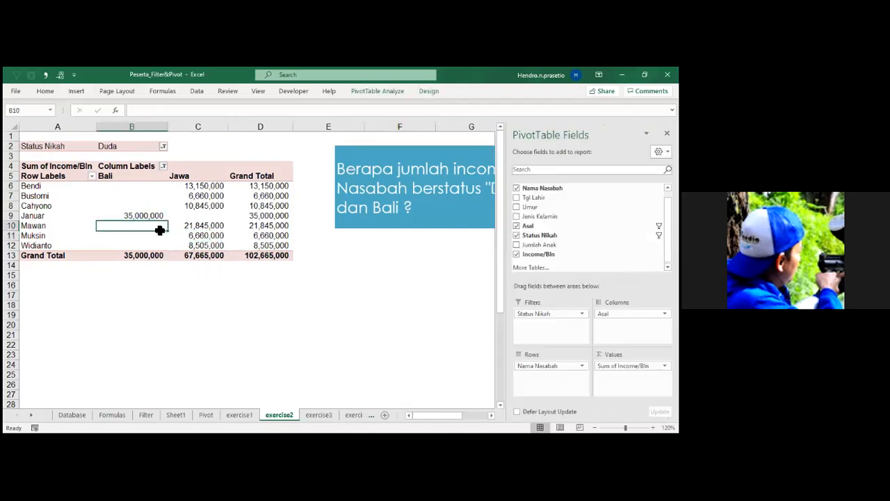
pyautogui.click(76, 91)
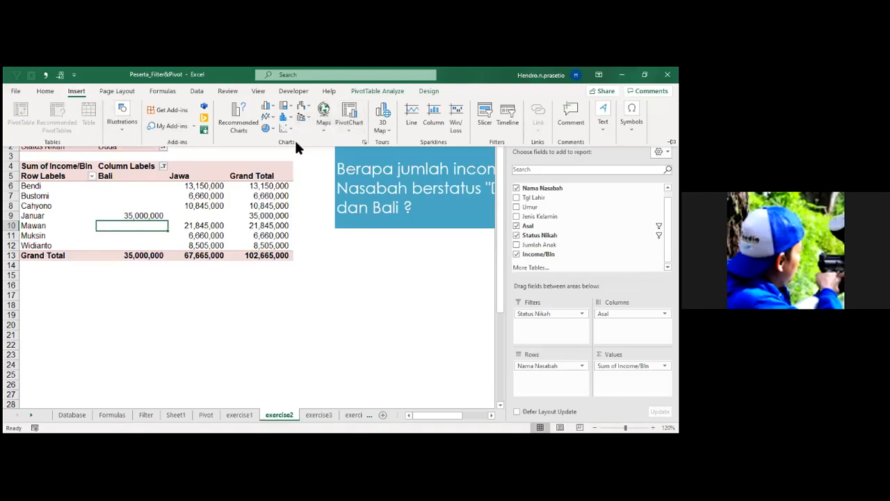
pyautogui.click(240, 113)
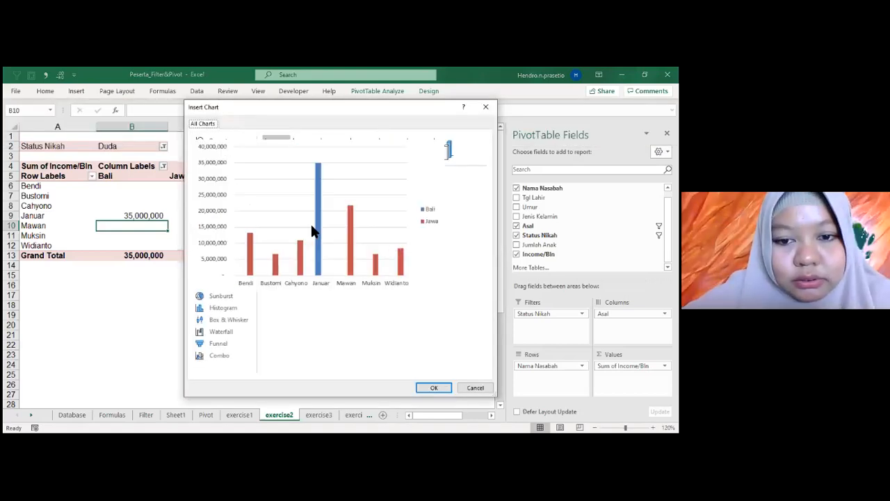
pyautogui.click(434, 387)
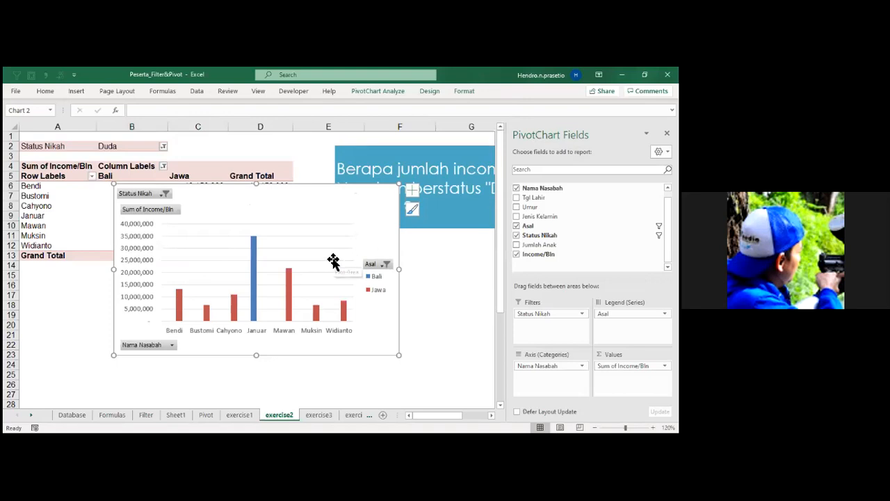
pyautogui.press('Delete')
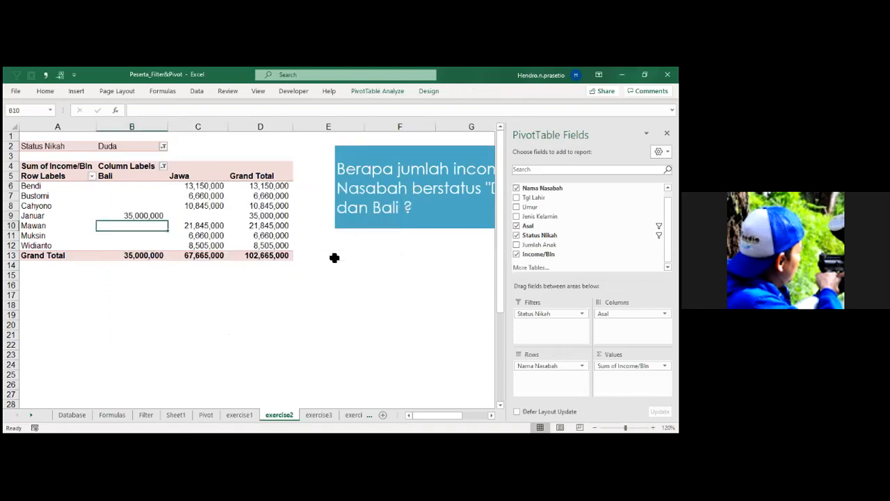
# Restore the deleted PivotChart and enter the note "ALT +F1" in cell C25.
pyautogui.click(205, 236)
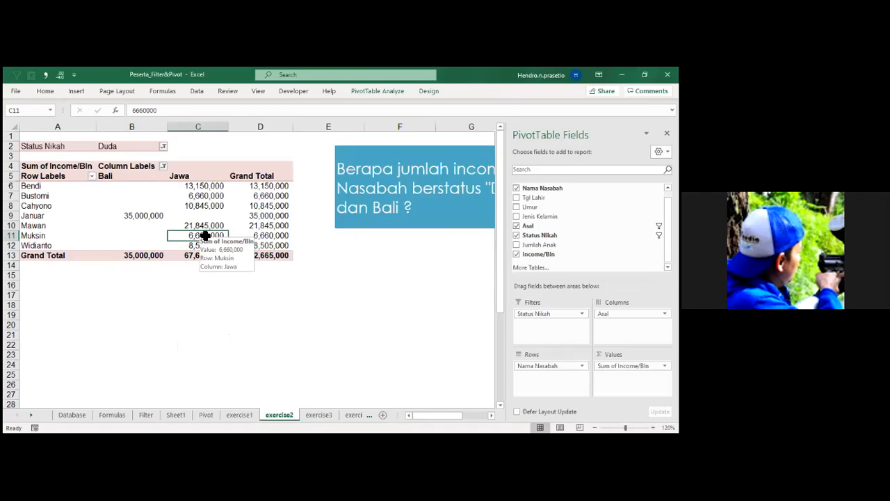
pyautogui.hotkey('ctrl', 'z')
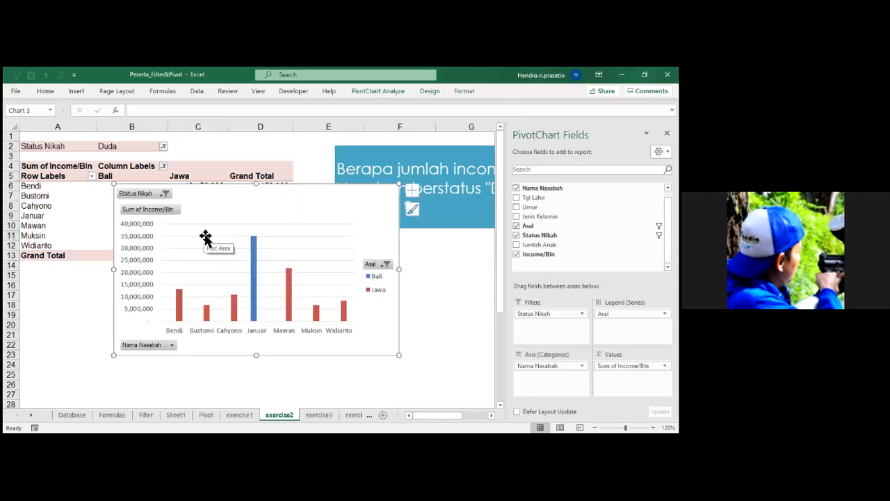
pyautogui.click(182, 375)
pyautogui.write('ALT')
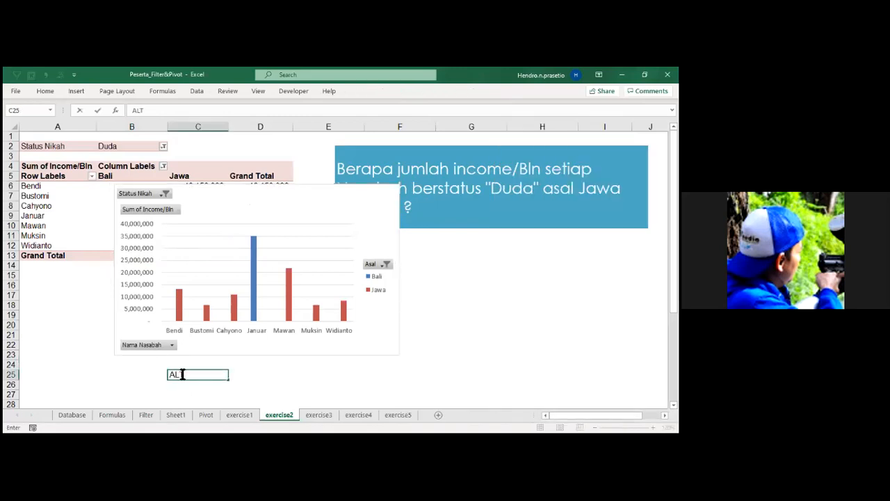
pyautogui.write(' +F1')
pyautogui.click(306, 374)
# Move the PivotChart aside, insert a second PivotChart from the same PivotTable, and delete that second chart again.
pyautogui.moveTo(192, 198); pyautogui.dragTo(326, 235)
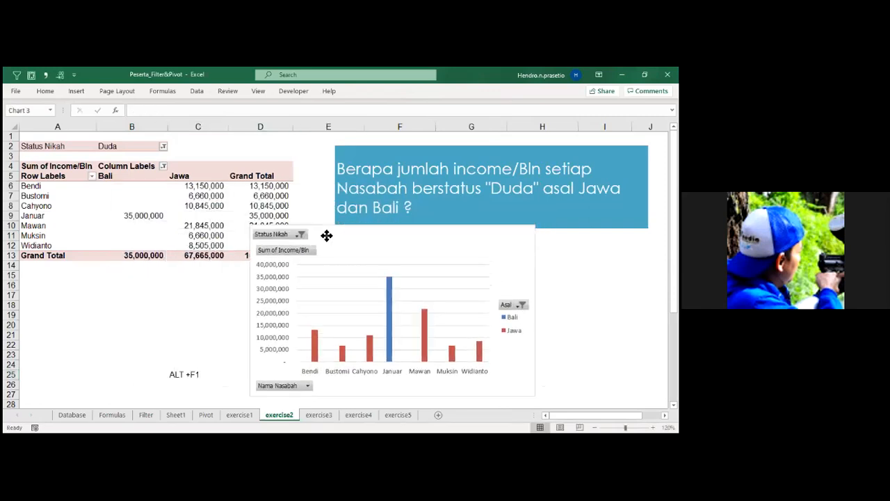
pyautogui.click(111, 216)
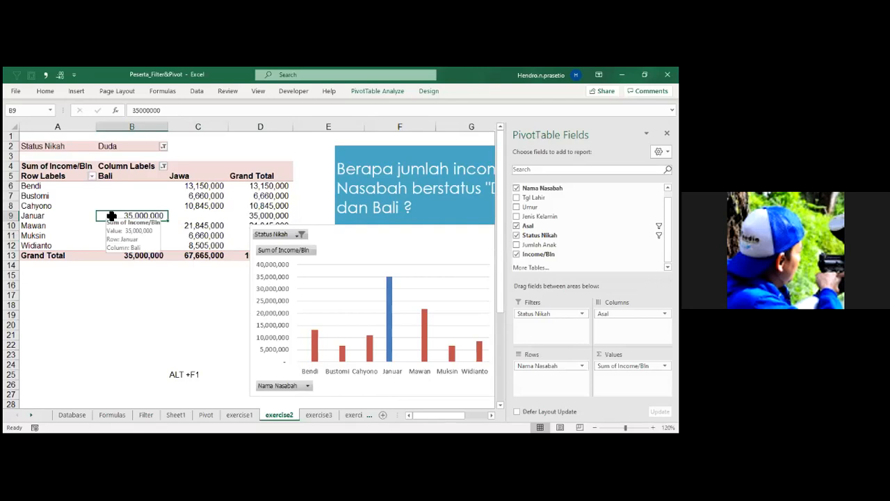
pyautogui.hotkey('alt', 'F1')
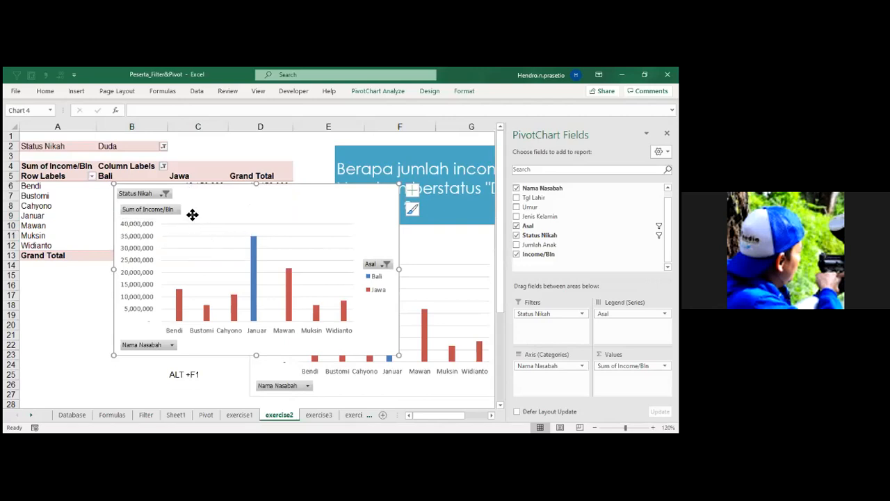
pyautogui.press('Delete')
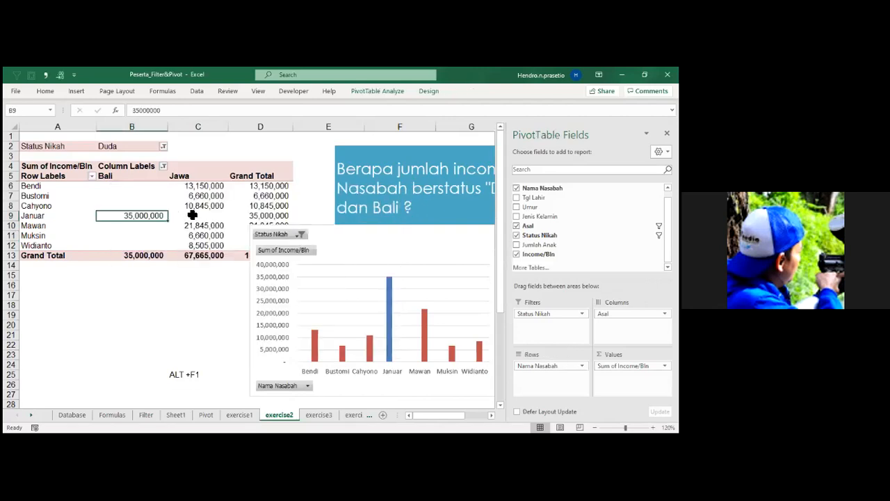
# Place the PivotChart below the PivotTable and move Asal from the columns to the rows beneath Nama Nasabah.
pyautogui.moveTo(316, 256); pyautogui.dragTo(199, 286)
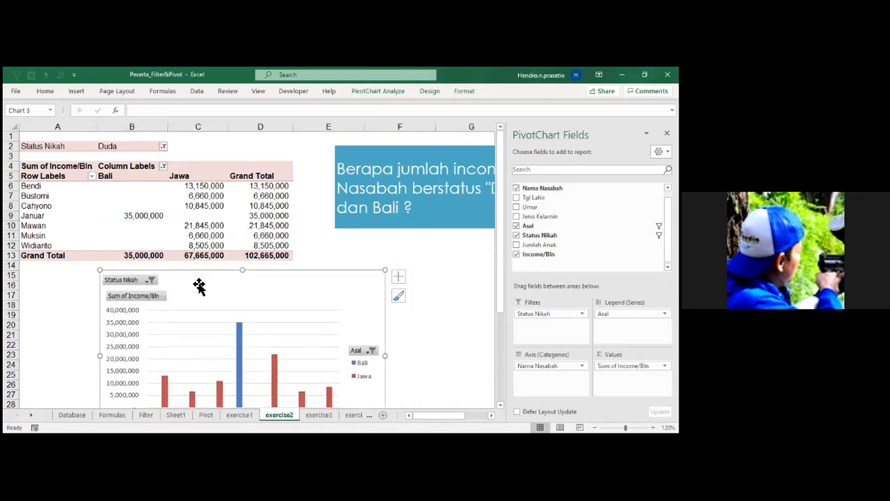
pyautogui.click(181, 234)
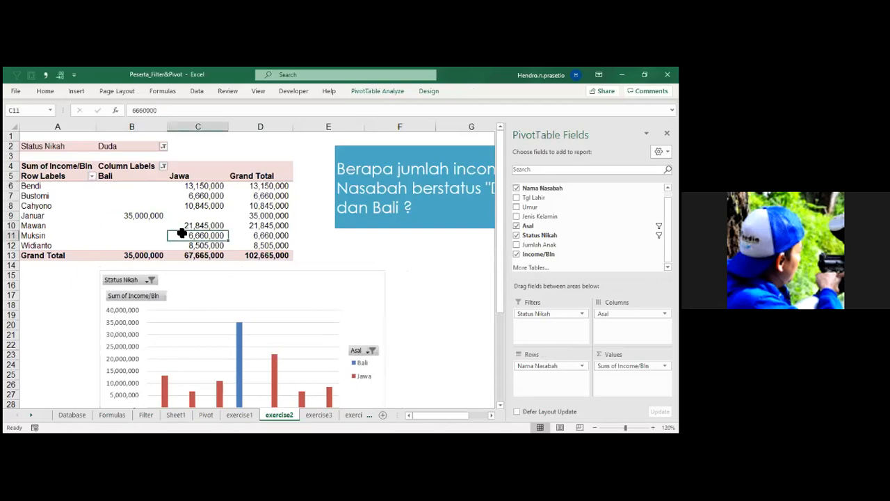
pyautogui.moveTo(631, 313); pyautogui.dragTo(550, 376)
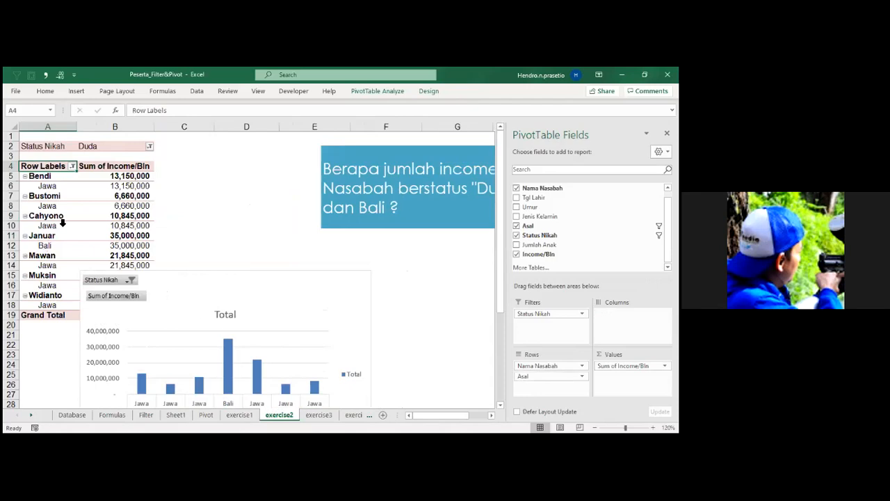
# Move the PivotChart clear of the PivotTable and show the report in tabular form.
pyautogui.moveTo(260, 285); pyautogui.dragTo(367, 282)
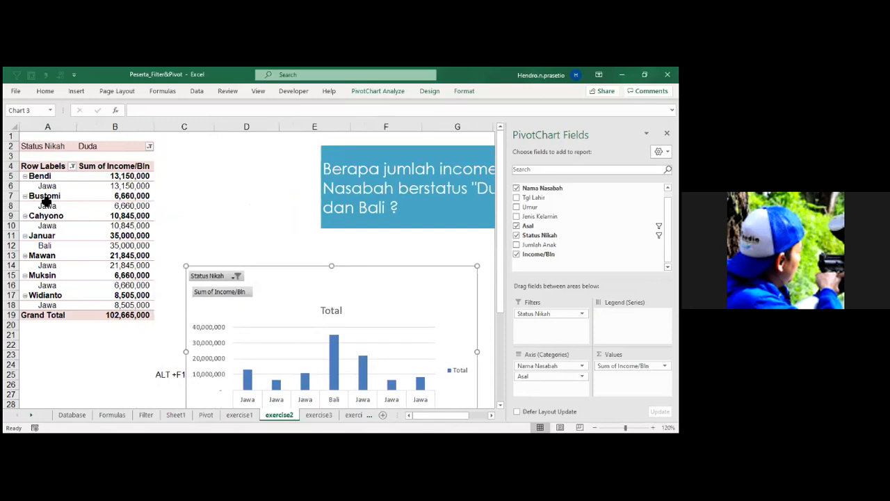
pyautogui.click(44, 198)
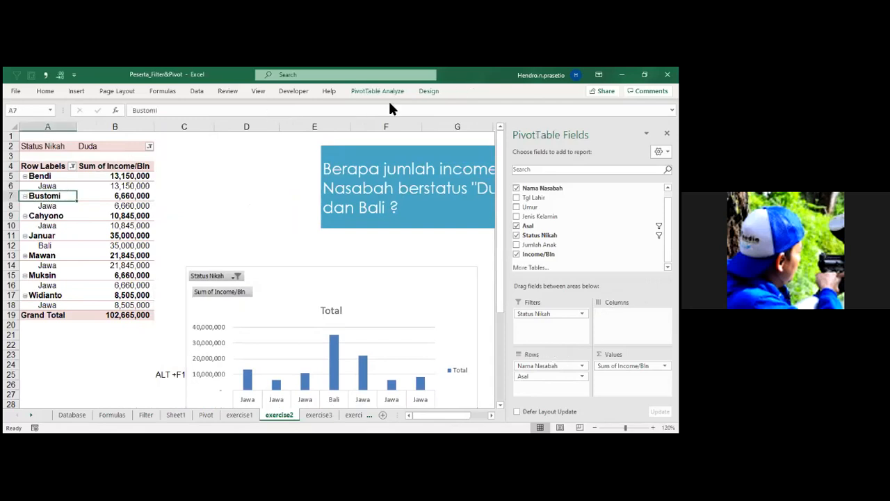
pyautogui.click(426, 92)
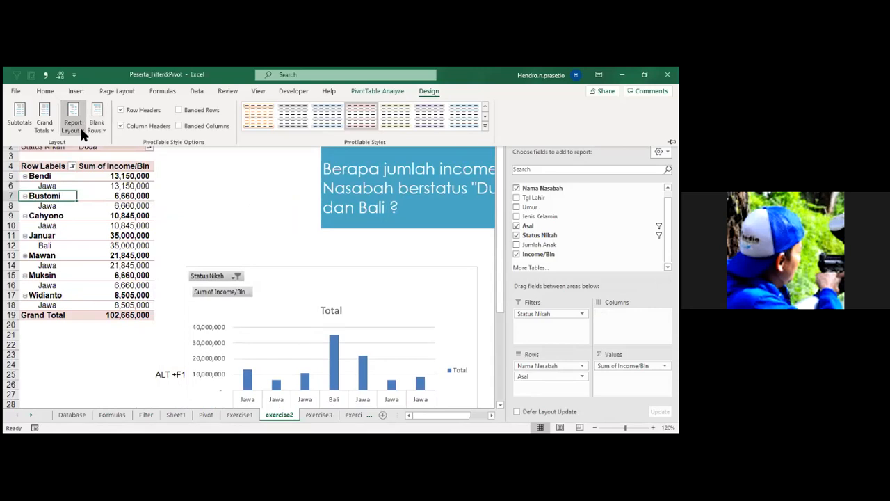
pyautogui.click(81, 129)
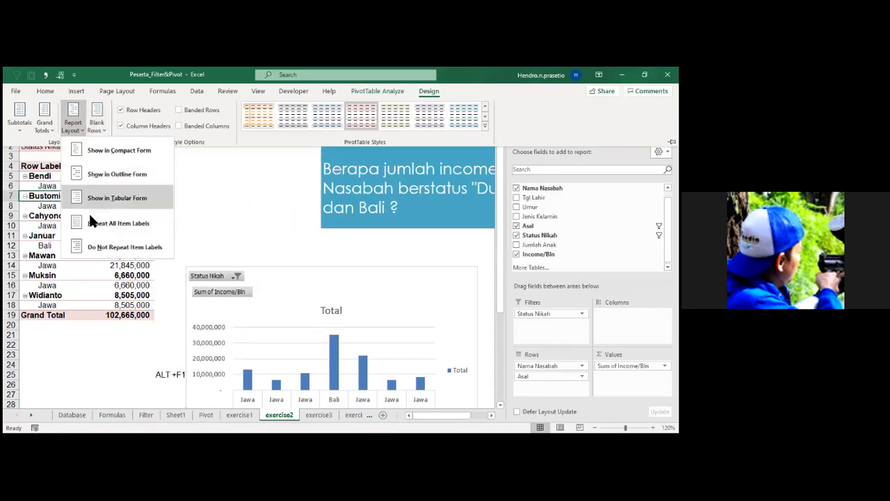
pyautogui.click(92, 201)
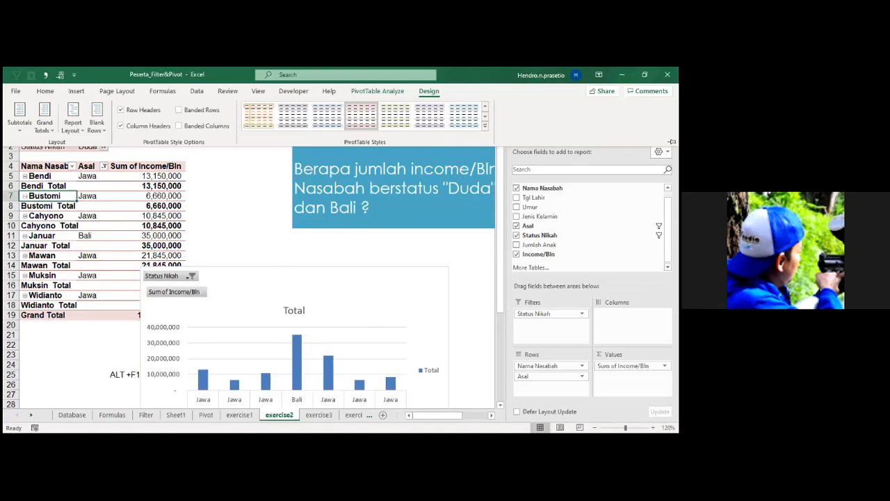
# Place Asal above Nama Nasabah in the rows and remove the Asal subtotals.
pyautogui.moveTo(541, 376); pyautogui.dragTo(541, 366)
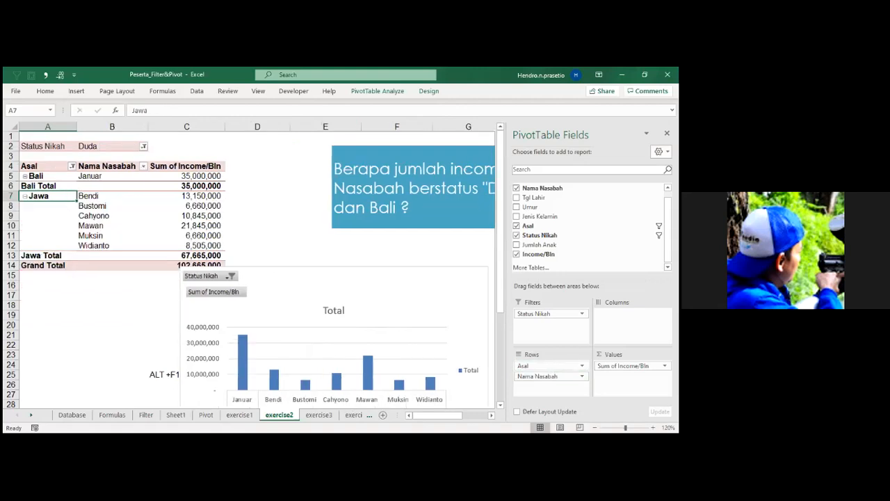
pyautogui.moveTo(541, 365)
pyautogui.mouseDown()
pyautogui.moveTo(542, 379)
pyautogui.moveTo(542, 363)
pyautogui.mouseUp()
pyautogui.click(55, 187)
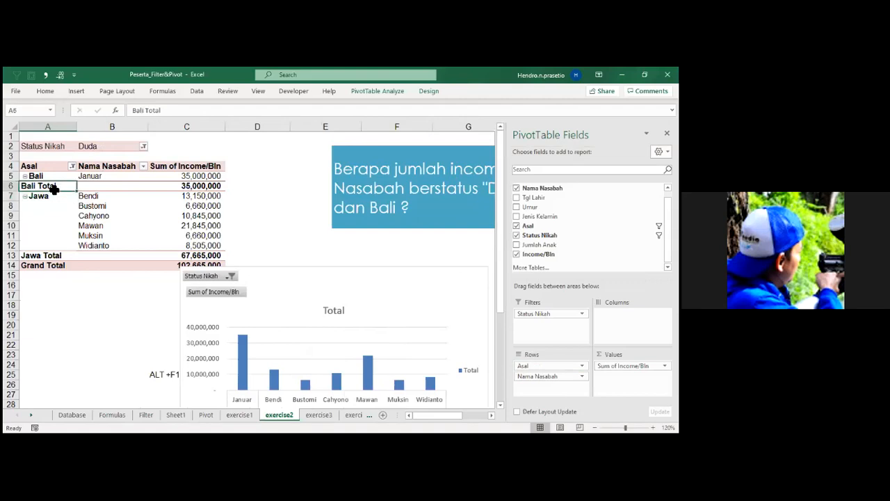
pyautogui.rightClick(53, 189)
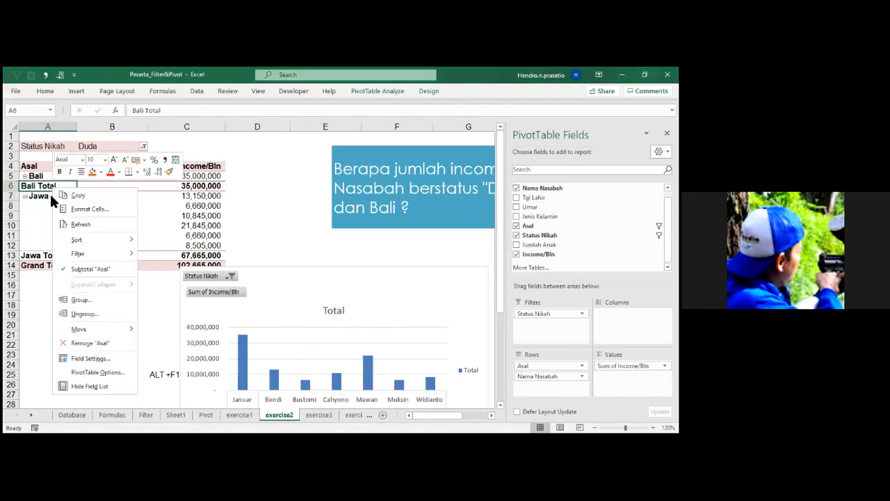
pyautogui.click(64, 270)
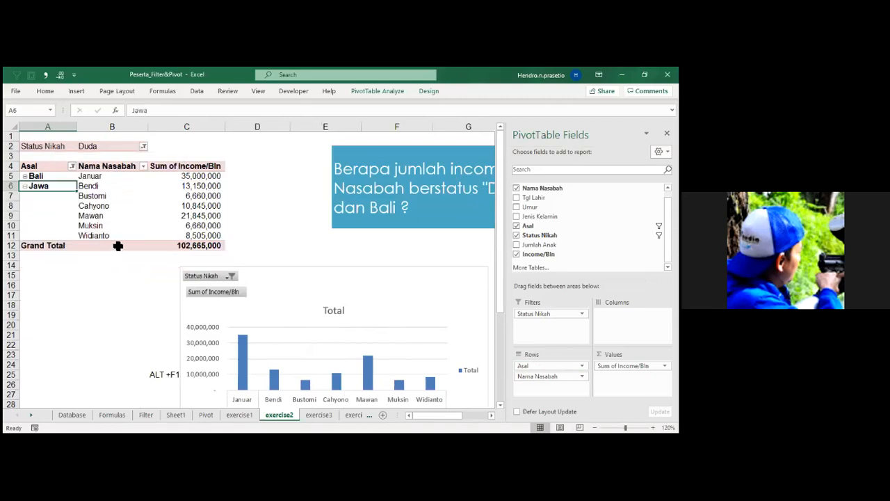
# Delete the PivotChart's Total legend and position the chart below the PivotTable.
pyautogui.click(300, 245)
pyautogui.moveTo(284, 260); pyautogui.dragTo(222, 252)
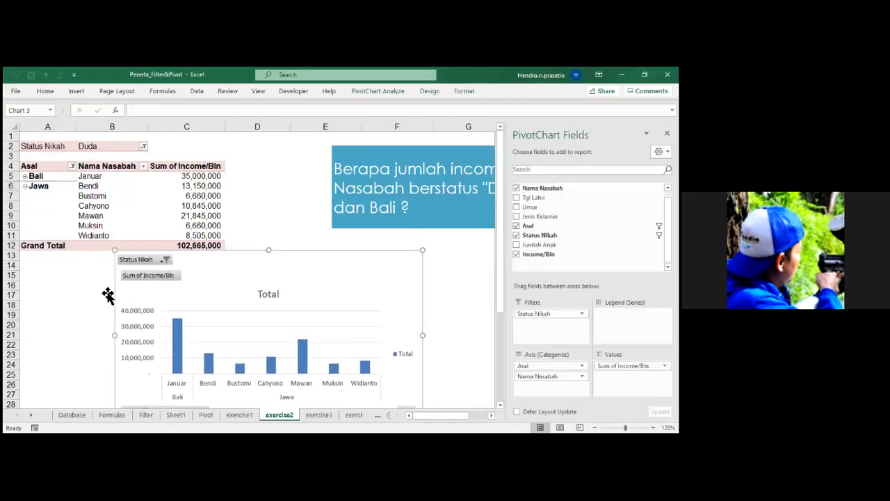
pyautogui.rightClick(157, 276)
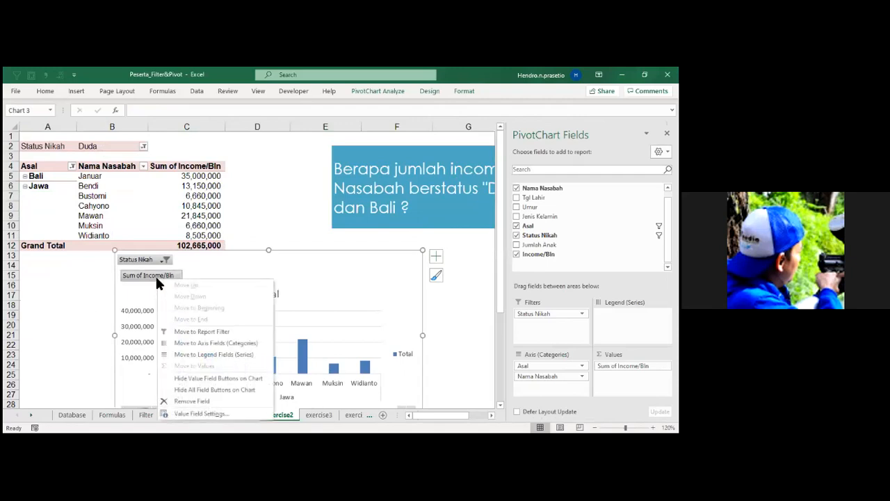
pyautogui.click(406, 354)
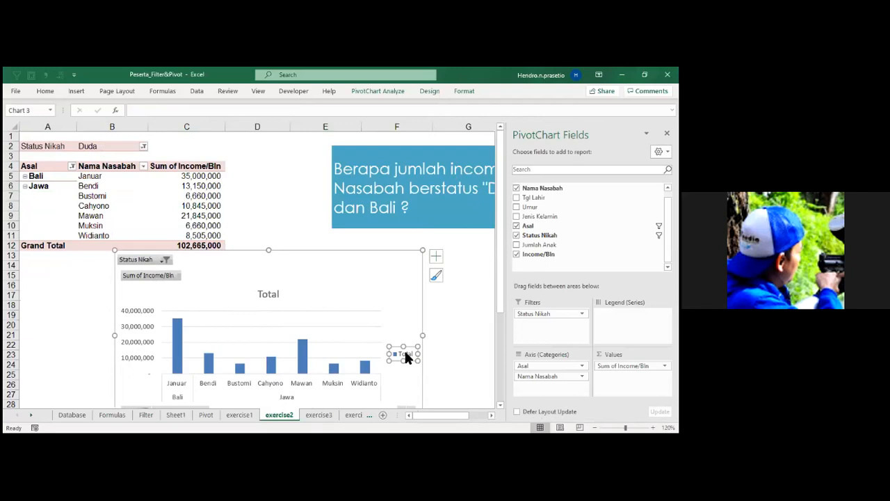
pyautogui.press('Delete')
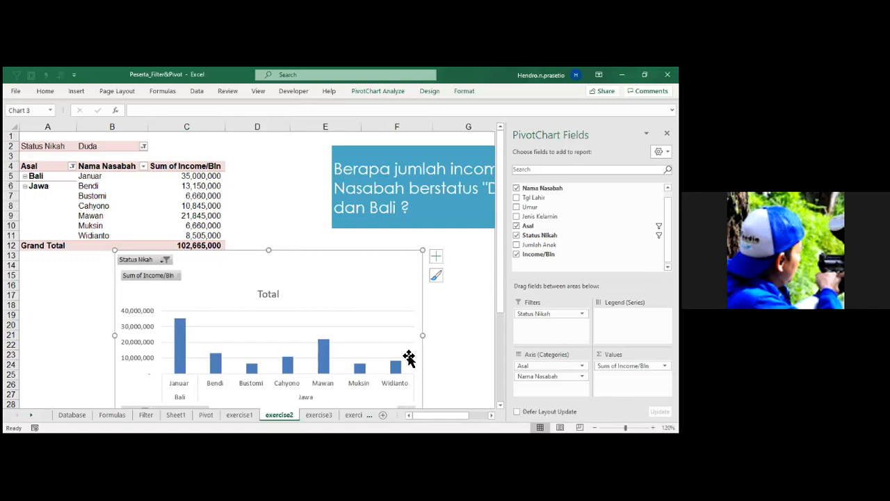
pyautogui.hotkey('alt', 'F1')
pyautogui.click(349, 290)
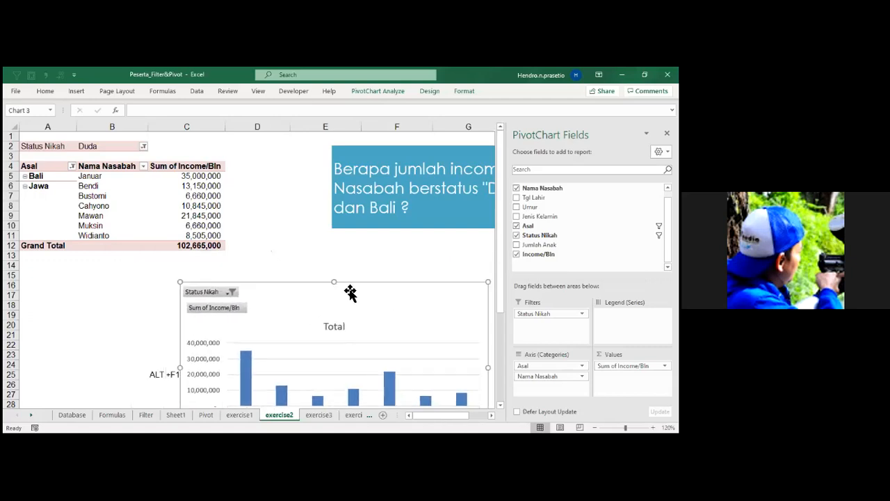
# Create a PivotTable from Database!$A$1:$I$47 on the existing exercise3 worksheet at cell A3.
pyautogui.click(331, 414)
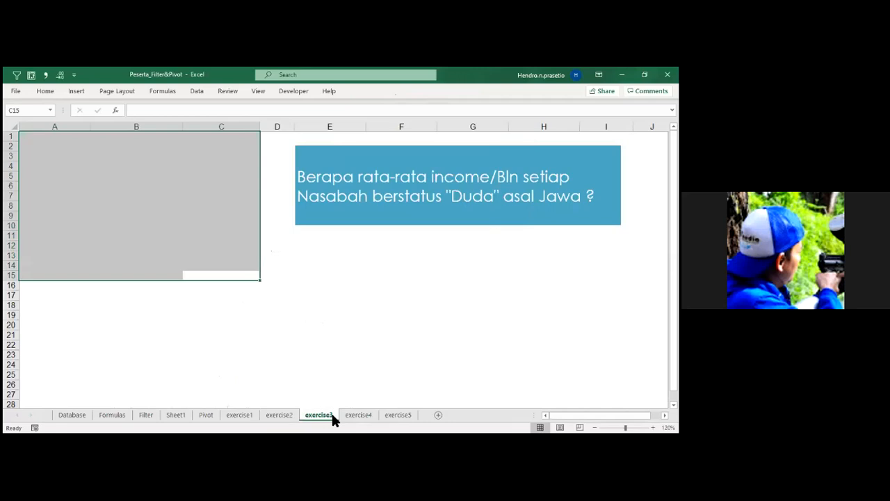
pyautogui.click(440, 226)
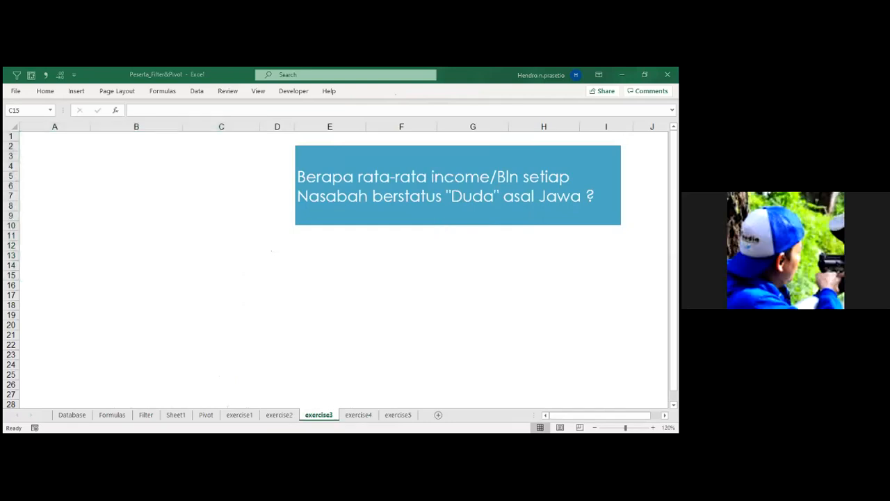
pyautogui.click(86, 190)
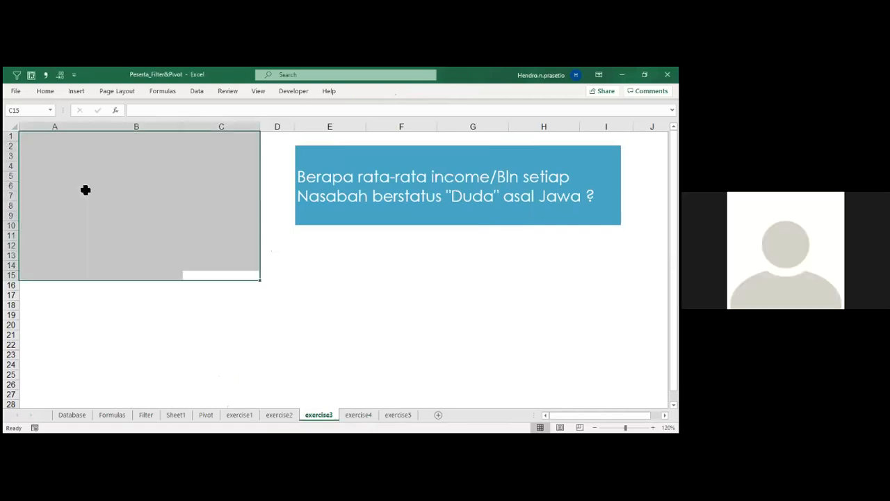
pyautogui.click(73, 414)
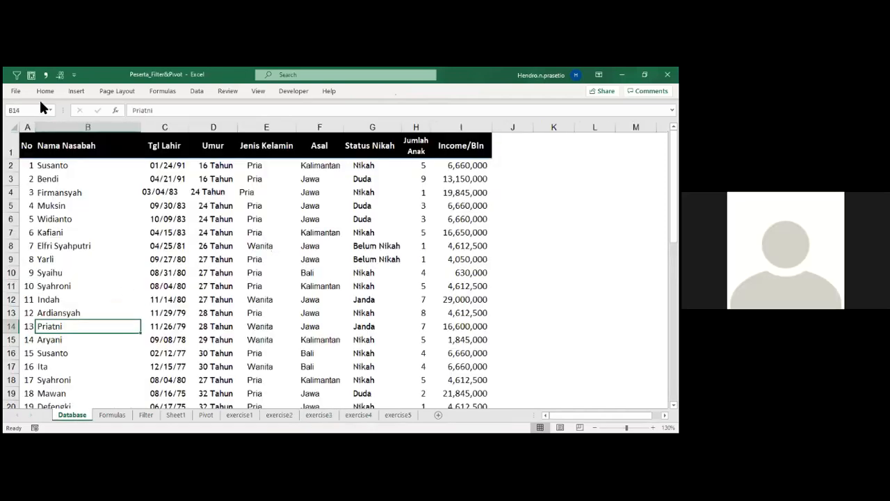
pyautogui.click(31, 75)
pyautogui.click(264, 285)
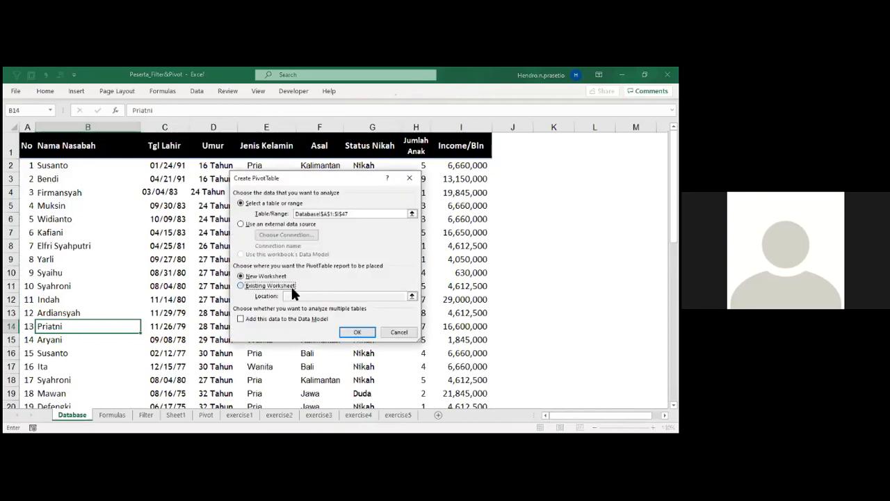
pyautogui.click(302, 295)
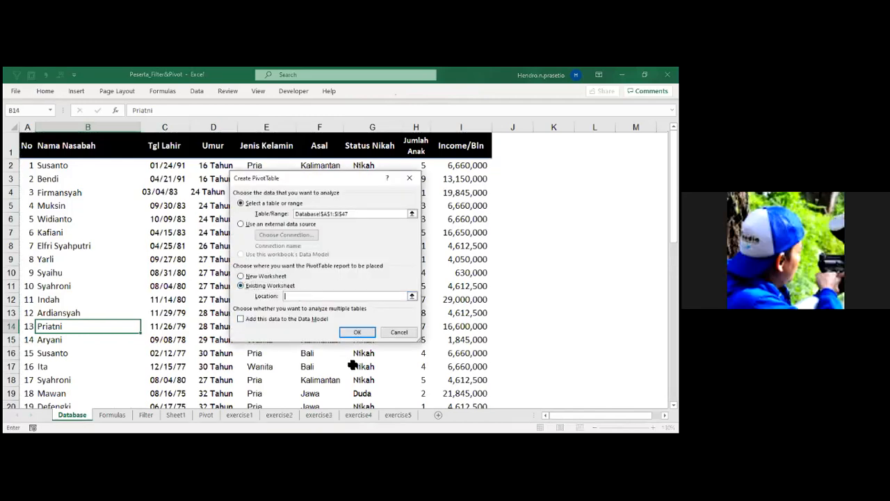
pyautogui.click(319, 414)
pyautogui.click(46, 156)
pyautogui.press('Return')
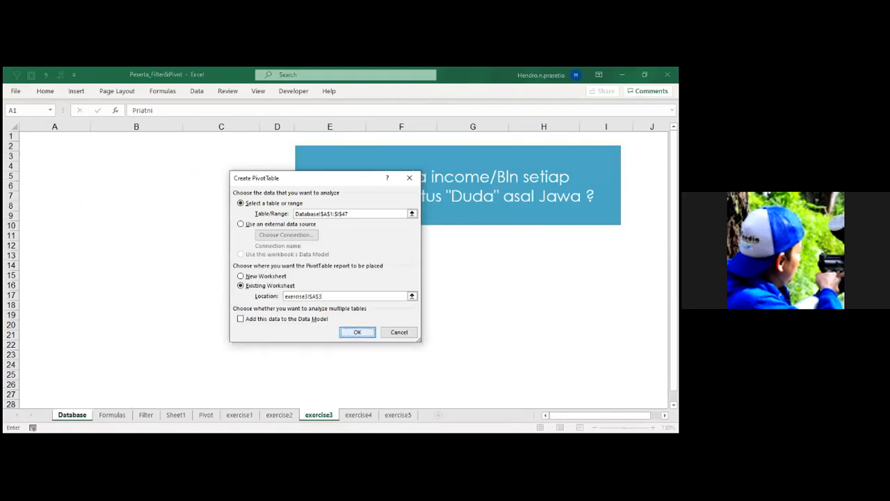
pyautogui.press('Return')
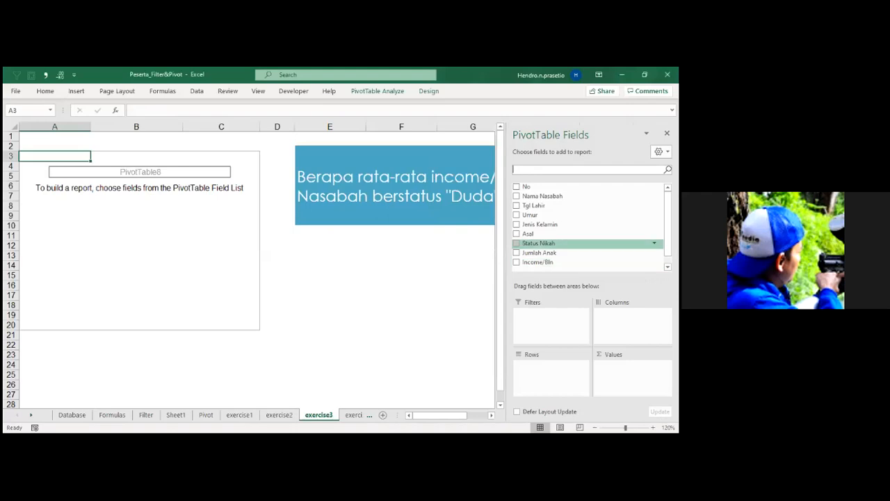
# Add Asal to the columns, Status Nikah to the rows and Income/Bln to the values of the exercise3 PivotTable.
pyautogui.moveTo(530, 234); pyautogui.dragTo(632, 324)
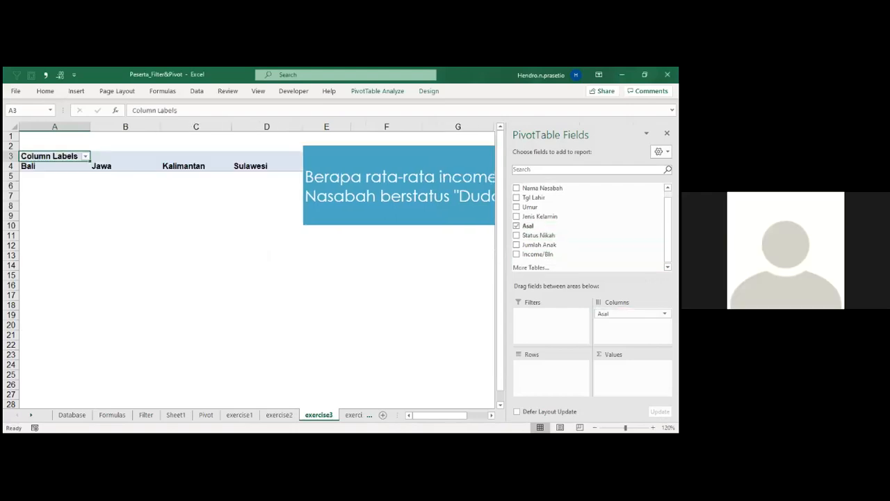
pyautogui.moveTo(539, 235); pyautogui.dragTo(550, 365)
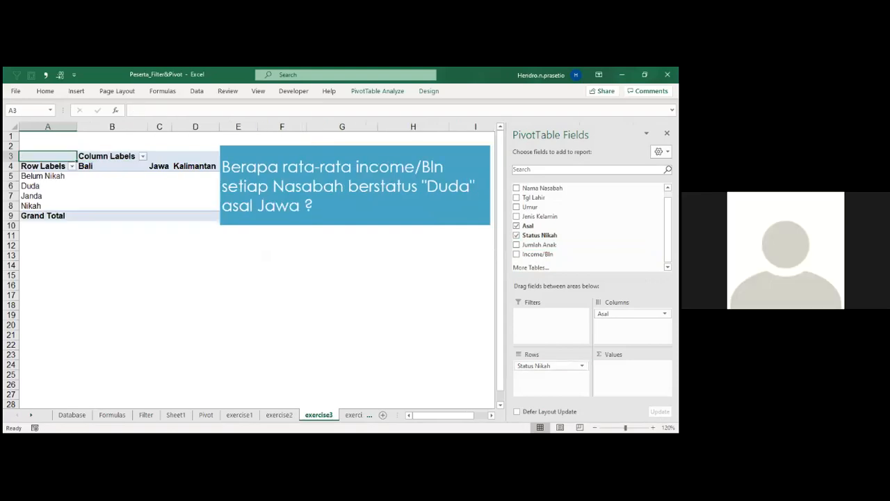
pyautogui.moveTo(537, 254); pyautogui.dragTo(630, 366)
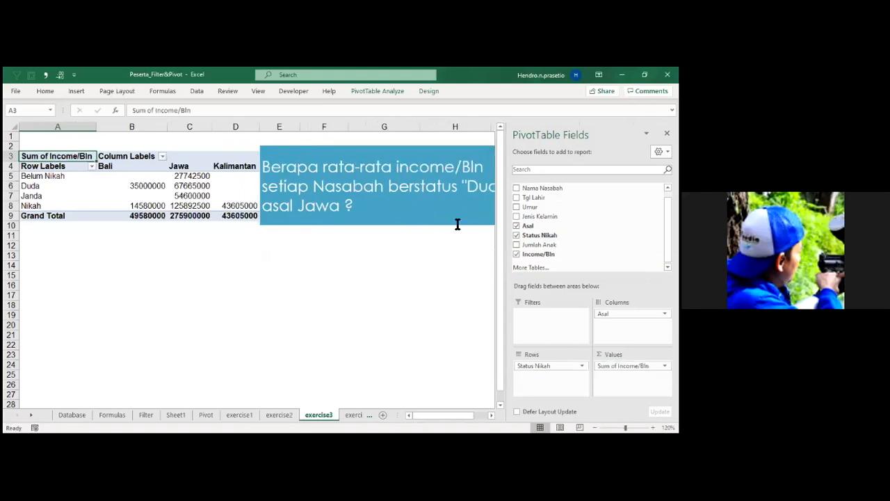
# Move the question text box below the PivotTable and filter the row labels to show only Duda.
pyautogui.click(445, 146)
pyautogui.moveTo(445, 145); pyautogui.dragTo(235, 265)
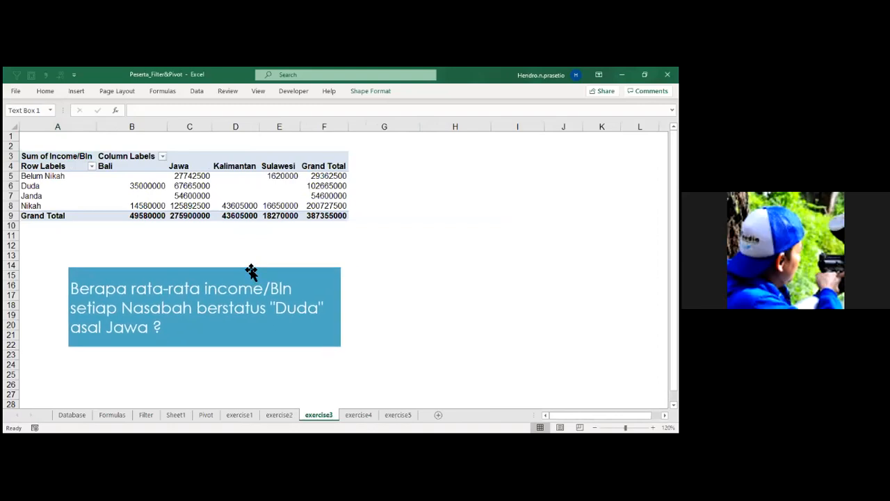
pyautogui.click(91, 166)
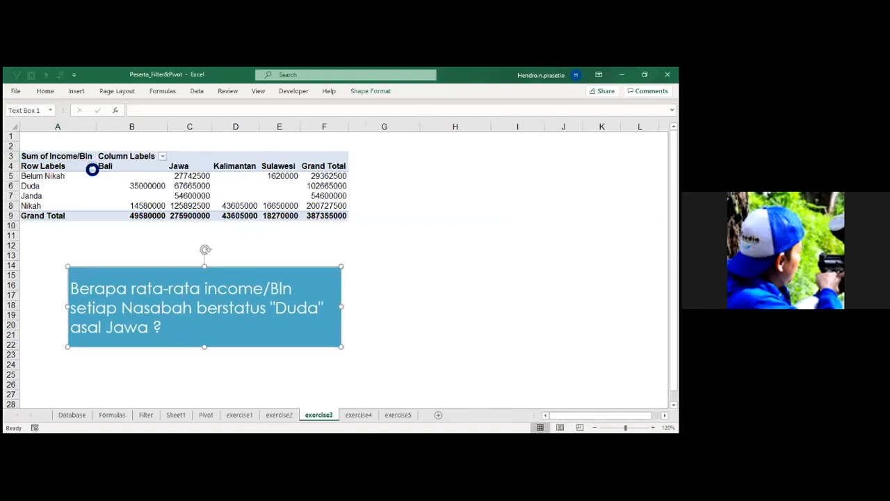
pyautogui.click(32, 272)
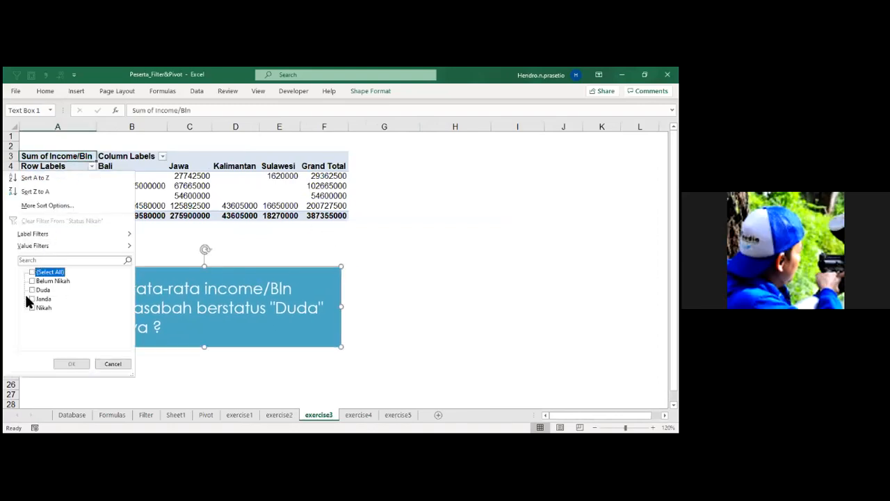
pyautogui.click(32, 289)
pyautogui.click(71, 363)
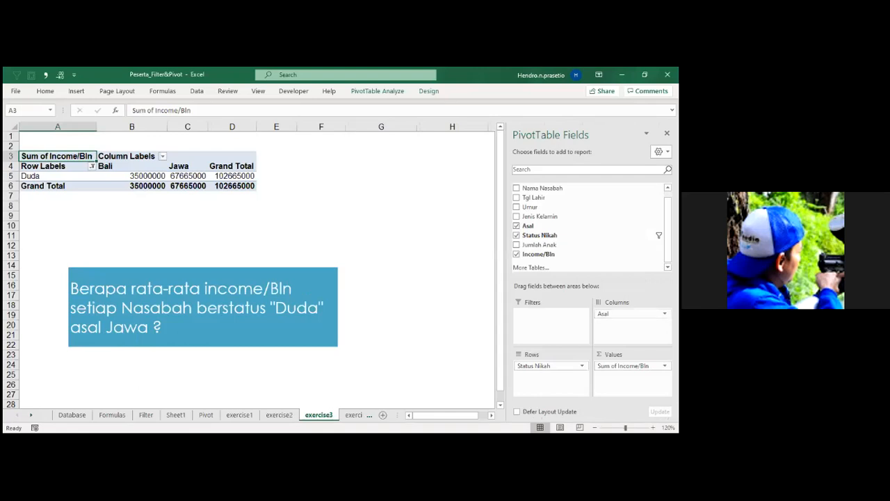
# Move Asal to the report filters and set it to Jawa, and move Status Nikah to the report filters as well.
pyautogui.moveTo(612, 314); pyautogui.dragTo(525, 314)
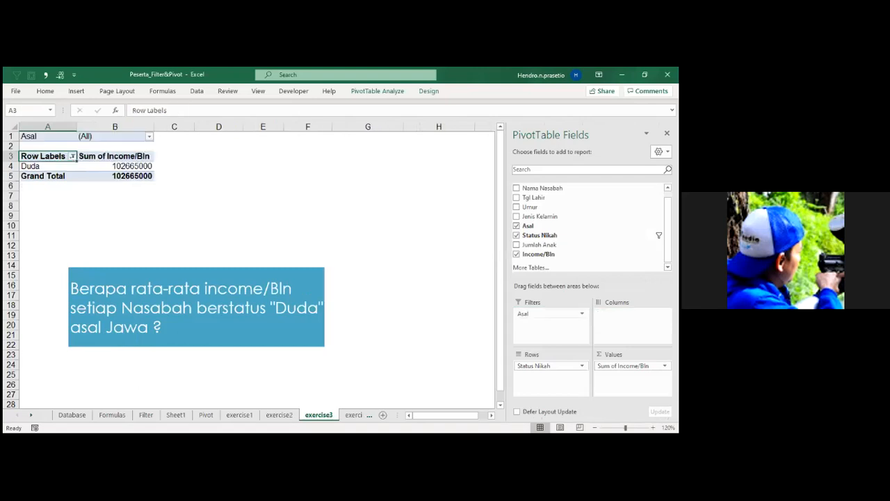
pyautogui.click(152, 139)
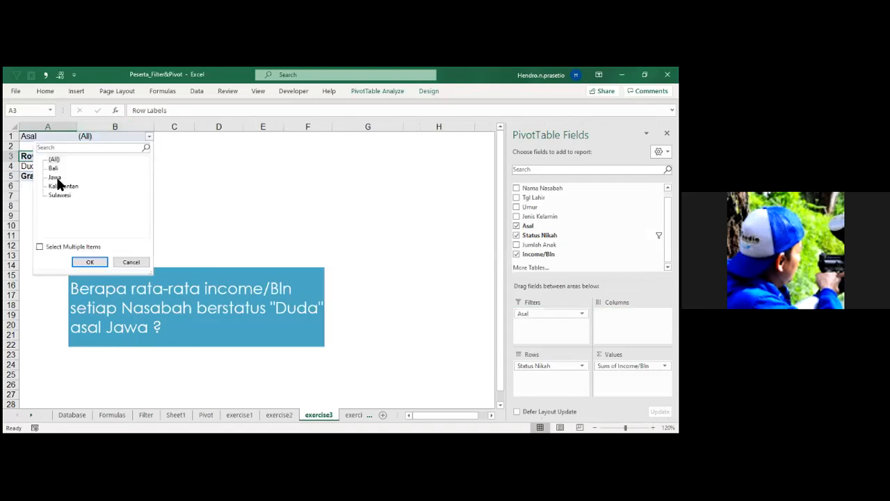
pyautogui.click(87, 262)
pyautogui.moveTo(550, 365); pyautogui.dragTo(550, 321)
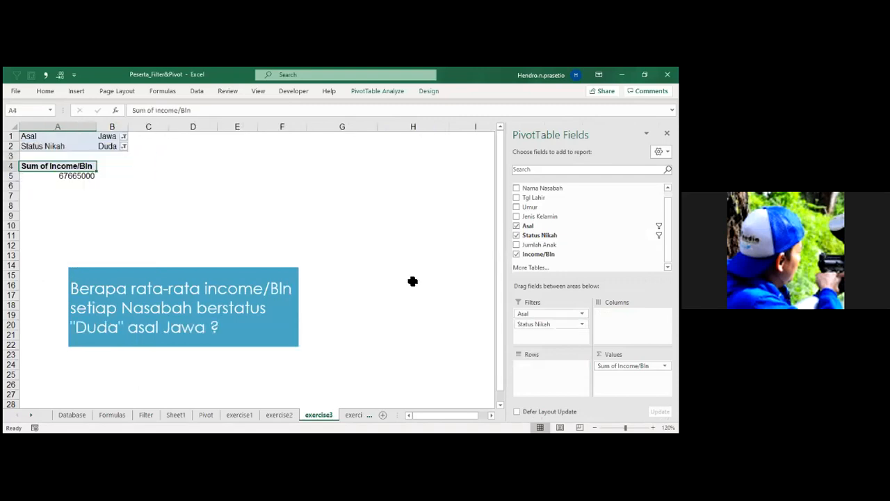
# Turn off multiple-item selection in the Status Nikah report filter, keeping Duda selected.
pyautogui.click(127, 147)
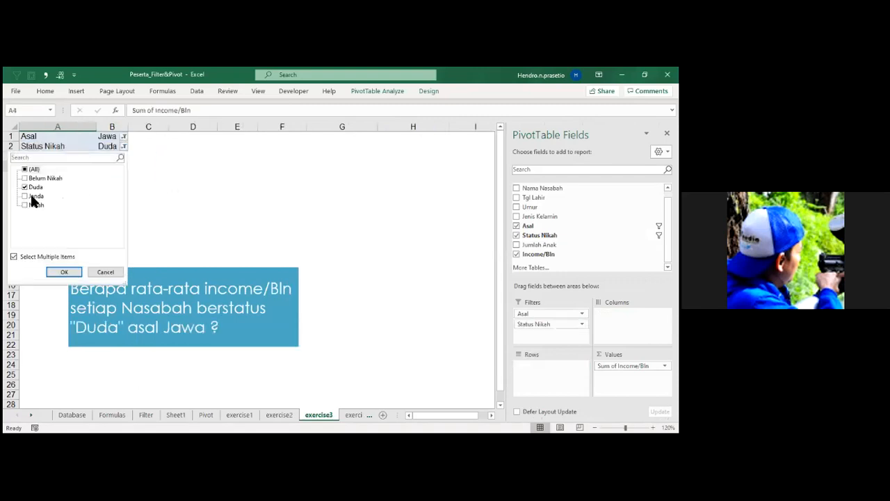
pyautogui.click(14, 257)
pyautogui.click(65, 272)
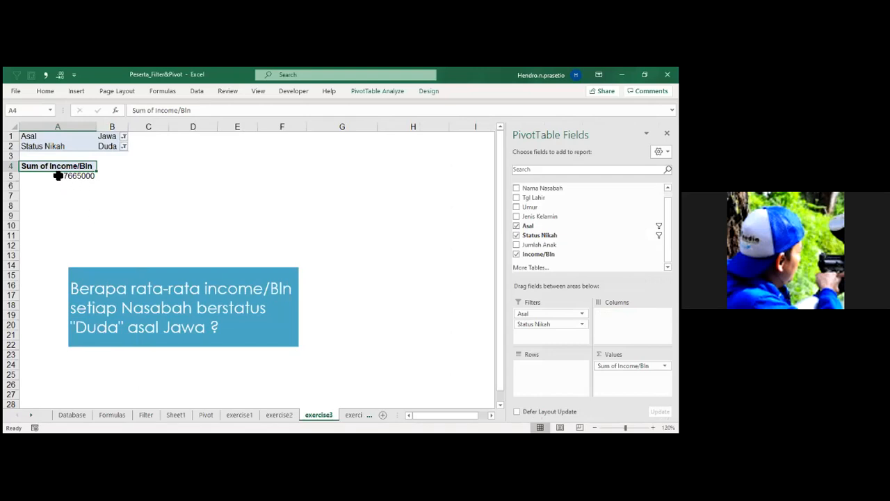
# Change the Income/Bln value field to summarize by Average.
pyautogui.moveTo(58, 176)
pyautogui.doubleClick(48, 170)
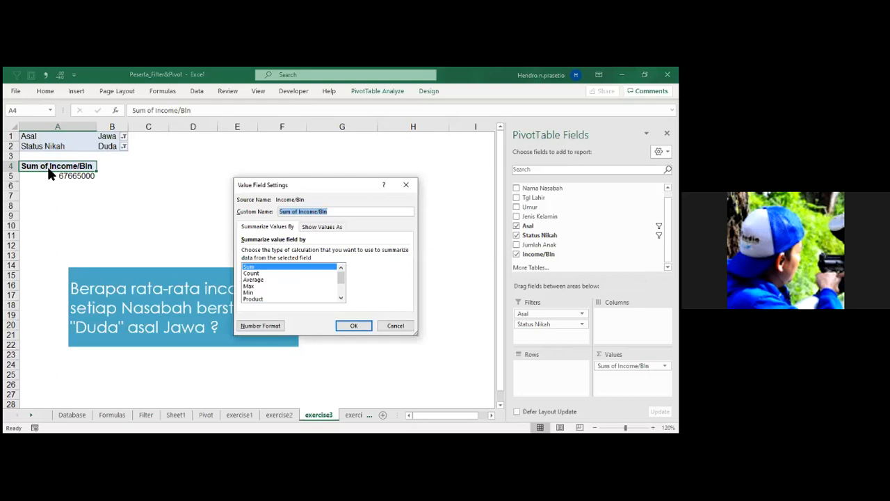
pyautogui.click(255, 279)
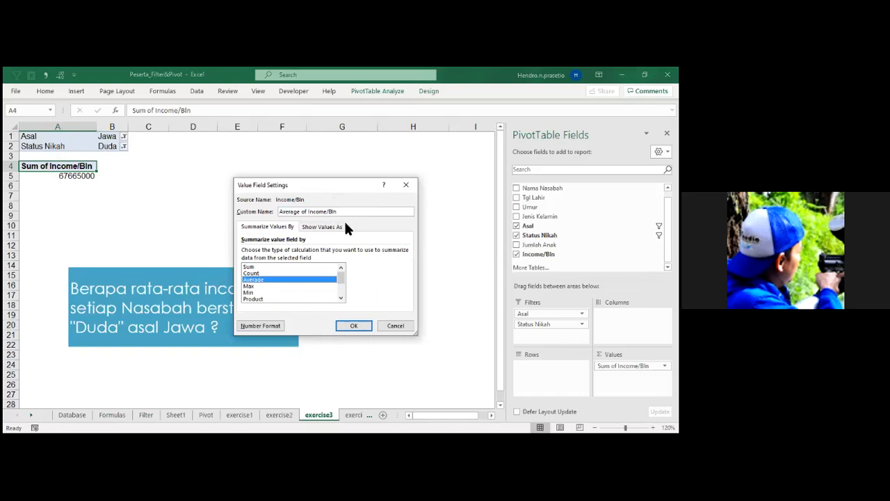
pyautogui.click(359, 324)
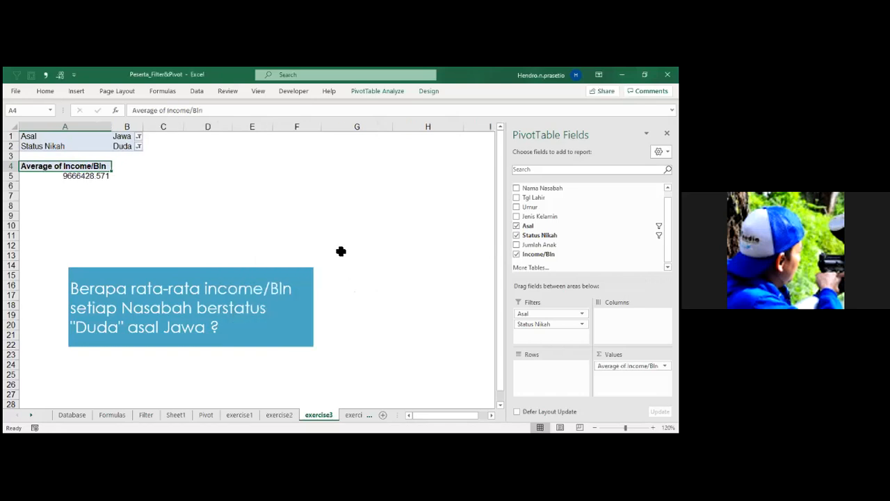
# Paste the Value Field Settings screenshot onto exercise3, shrink it and place it beside the PivotTable above the question box.
pyautogui.hotkey('ctrl', 'v')
pyautogui.moveTo(185, 247); pyautogui.dragTo(476, 246)
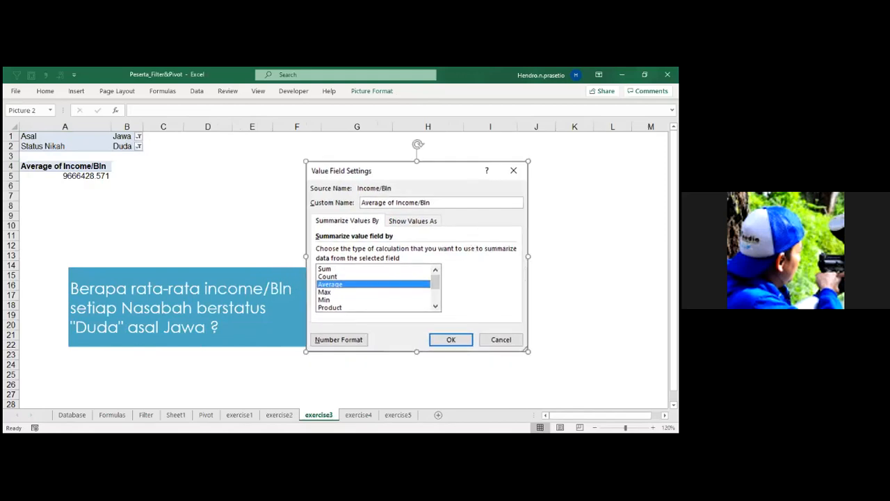
pyautogui.moveTo(528, 161); pyautogui.dragTo(481, 200)
pyautogui.moveTo(431, 287); pyautogui.dragTo(461, 227)
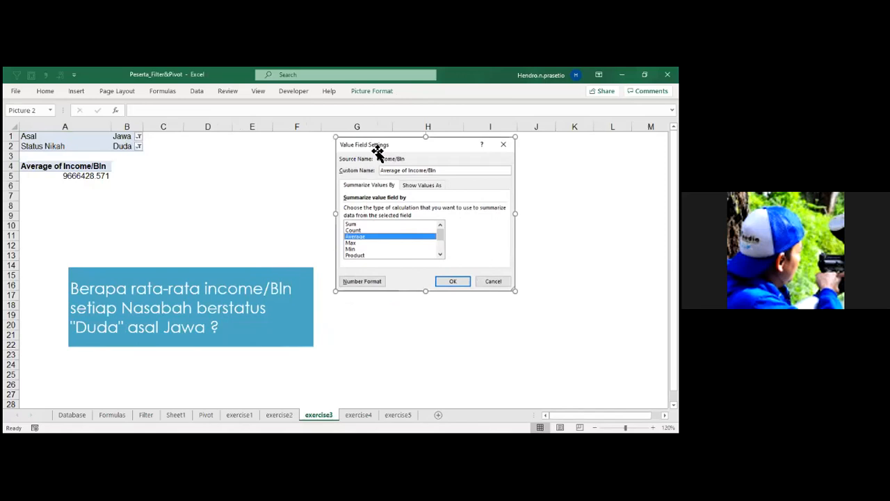
# Check the summary calculation in the value field settings of Average of Income/Bln.
pyautogui.click(85, 175)
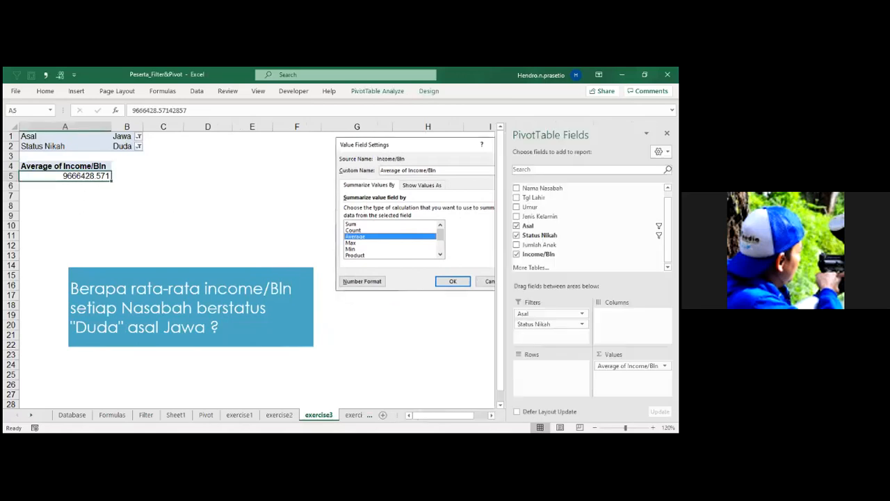
pyautogui.click(629, 366)
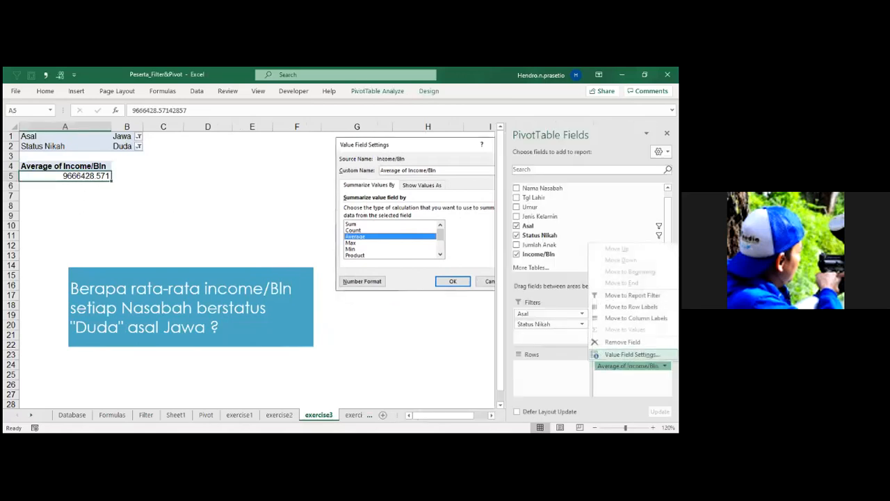
pyautogui.click(631, 354)
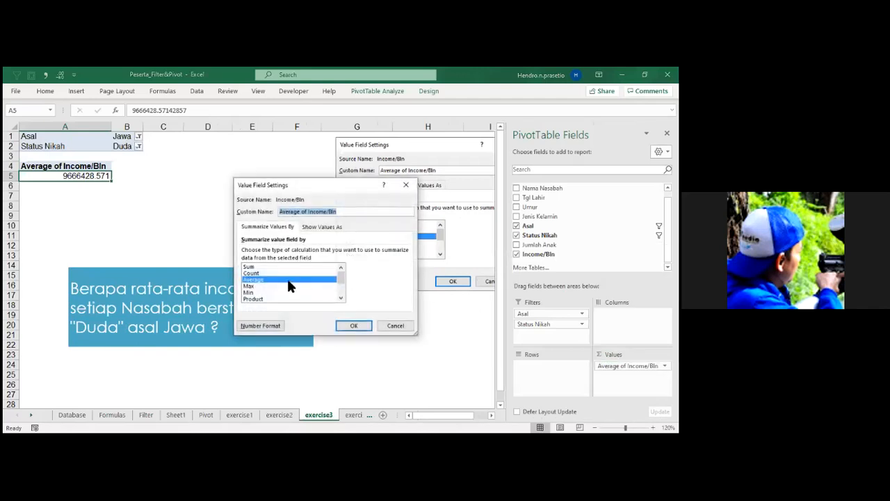
pyautogui.click(385, 325)
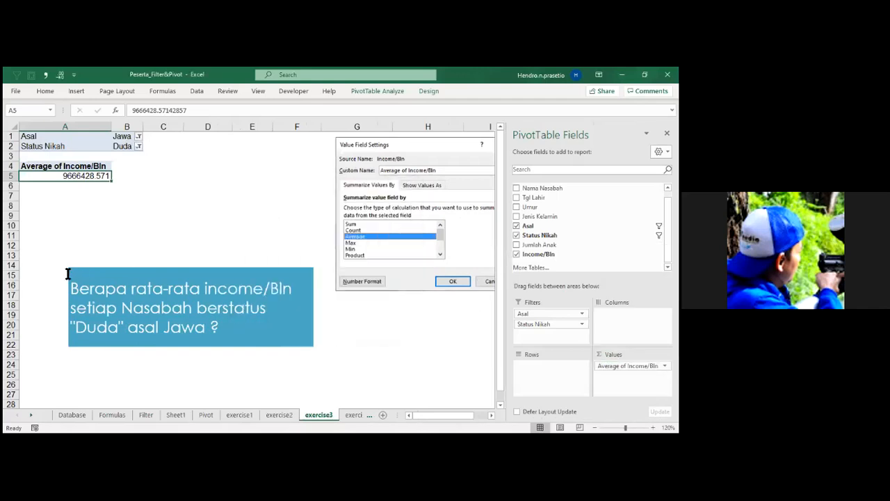
# Format the average income in A5 with thousands separators and no decimals.
pyautogui.hotkey('alt', '3')
pyautogui.hotkey('alt', '4')
pyautogui.hotkey('alt', '4')
pyautogui.click(223, 215)
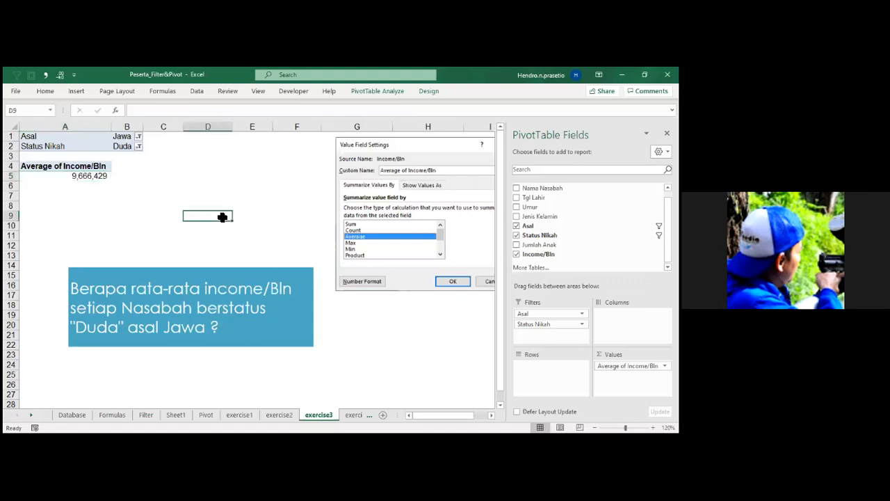
# Insert a PivotChart of the average income and move it lower on the exercise3 sheet.
pyautogui.click(98, 179)
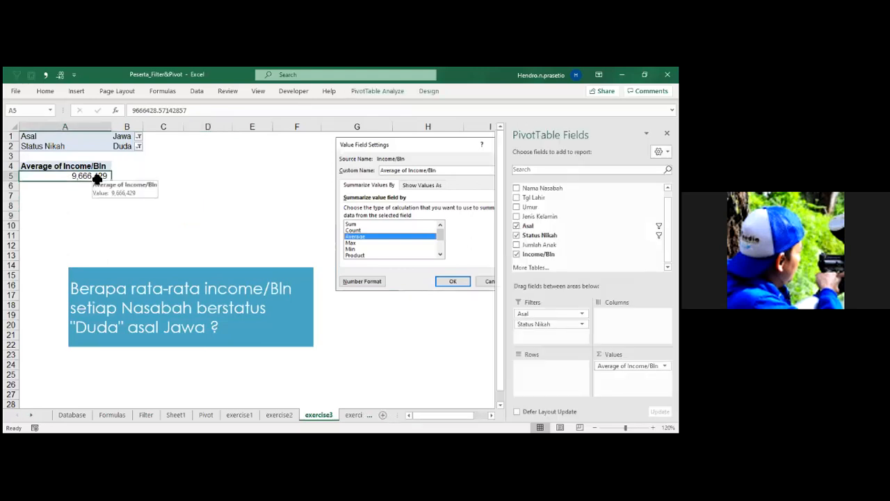
pyautogui.hotkey('alt', 'F1')
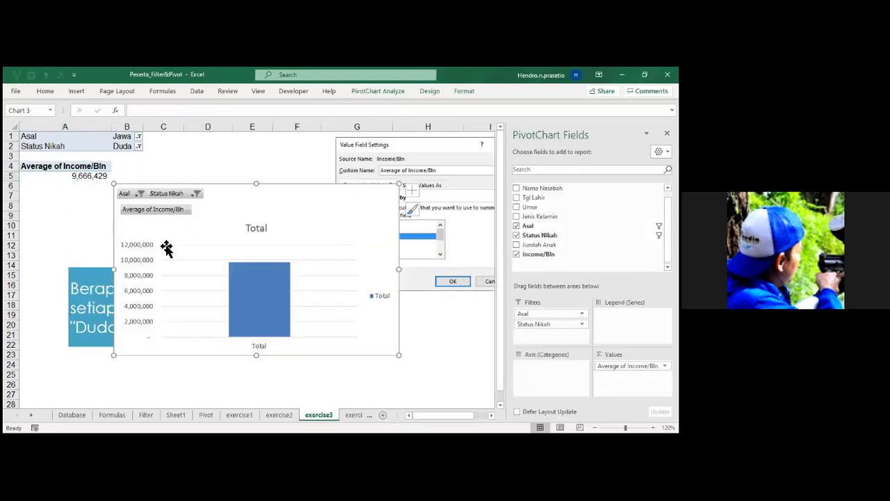
pyautogui.moveTo(221, 223); pyautogui.dragTo(288, 292)
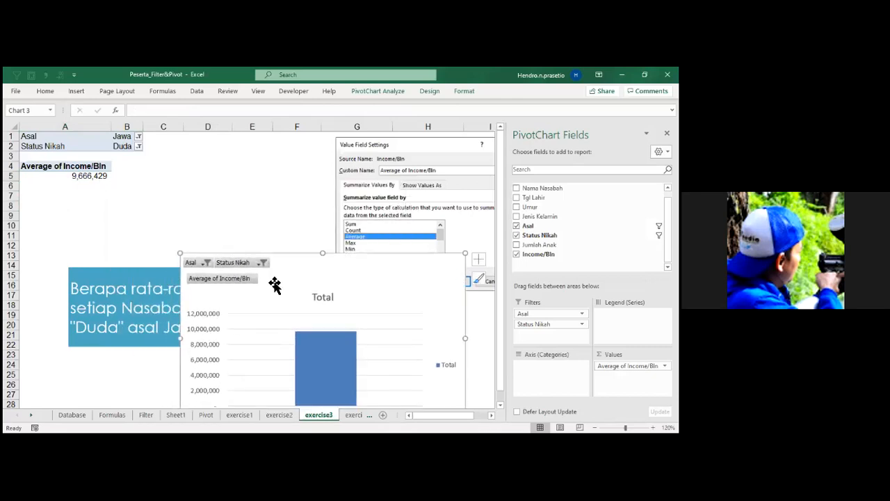
# Move Status Nikah back to the rows and filter it to show only Janda.
pyautogui.moveTo(551, 324); pyautogui.dragTo(551, 365)
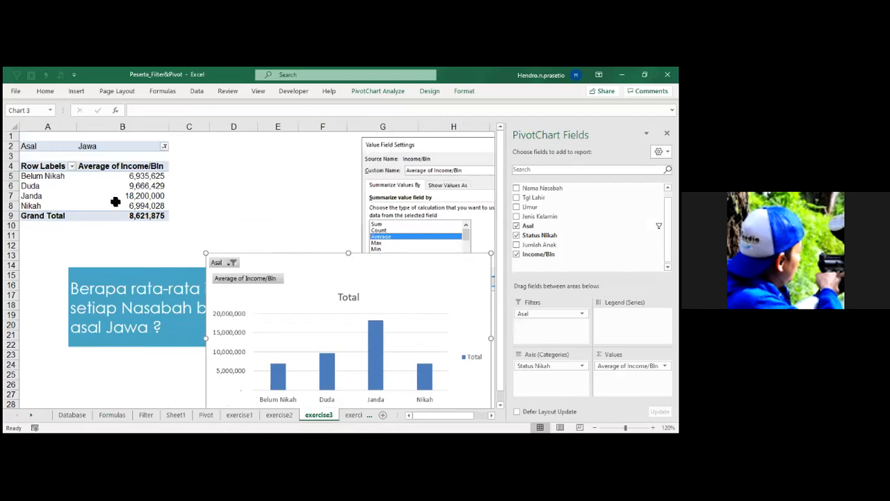
pyautogui.click(72, 166)
pyautogui.click(33, 272)
pyautogui.click(32, 298)
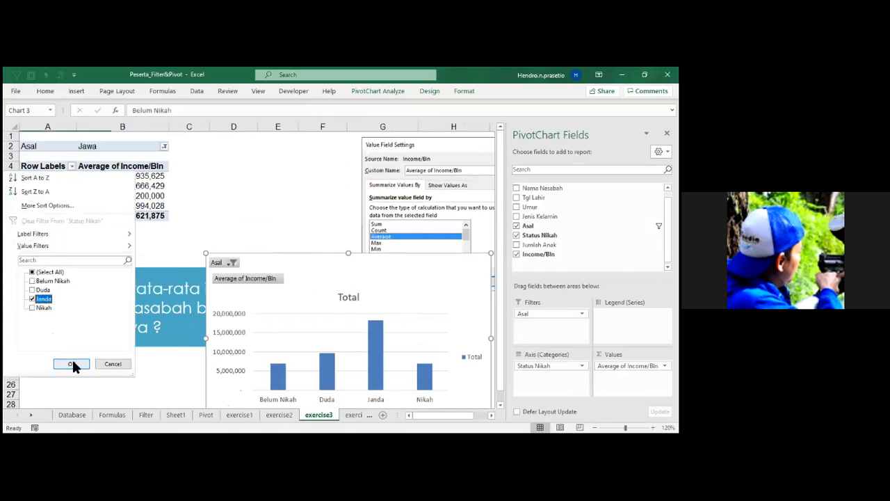
pyautogui.click(68, 361)
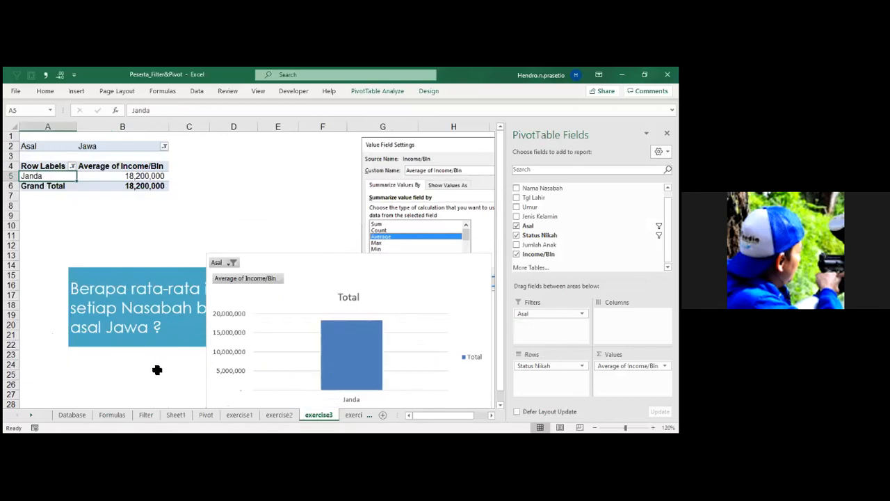
# Return Status Nikah to the report filters and delete the PivotChart.
pyautogui.moveTo(534, 365); pyautogui.dragTo(549, 325)
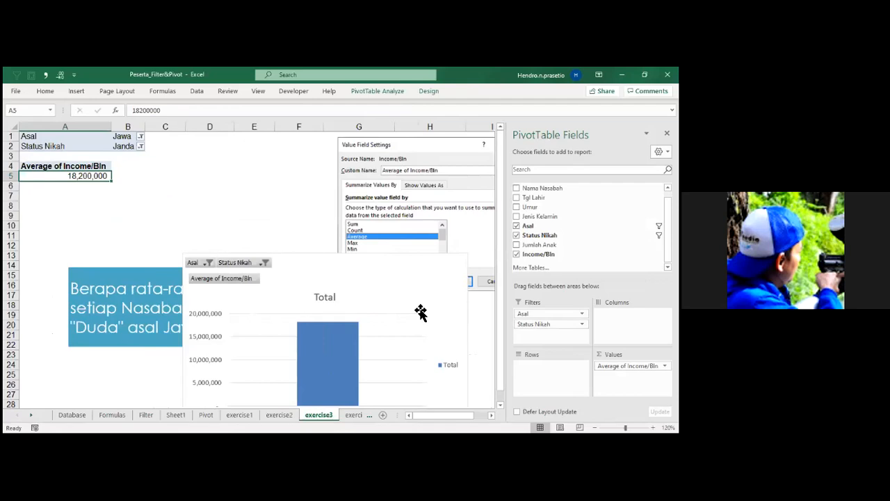
pyautogui.click(393, 275)
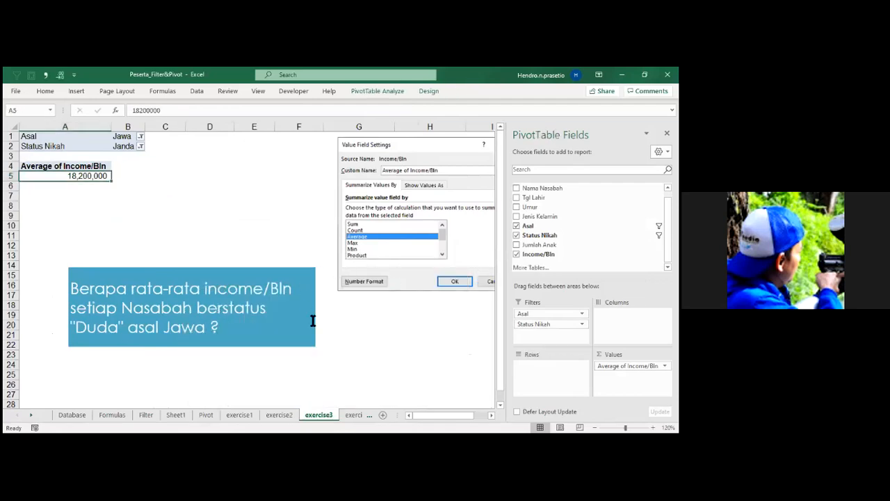
# Read the question on exercise4 and compare it with the exercise3 PivotTable.
pyautogui.click(351, 415)
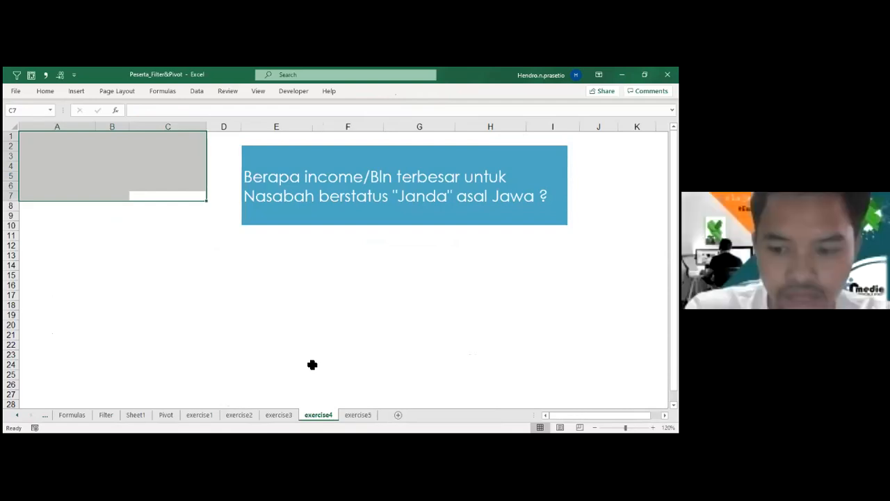
pyautogui.click(280, 414)
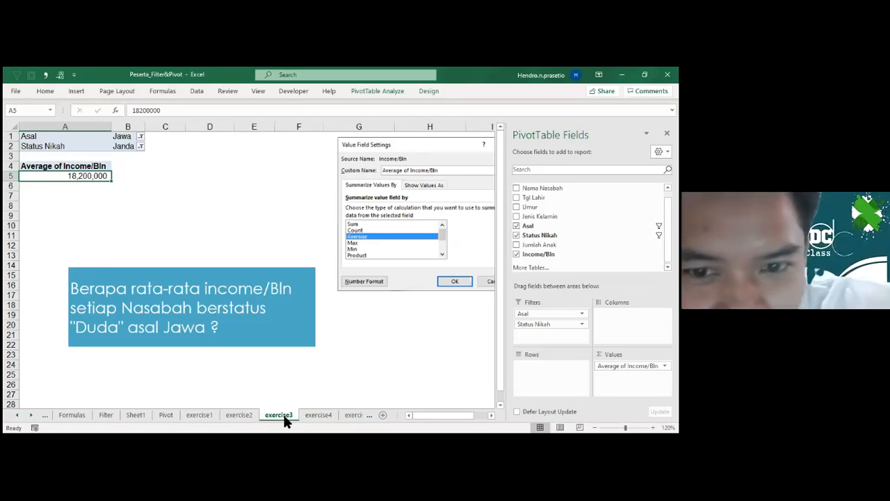
pyautogui.click(314, 416)
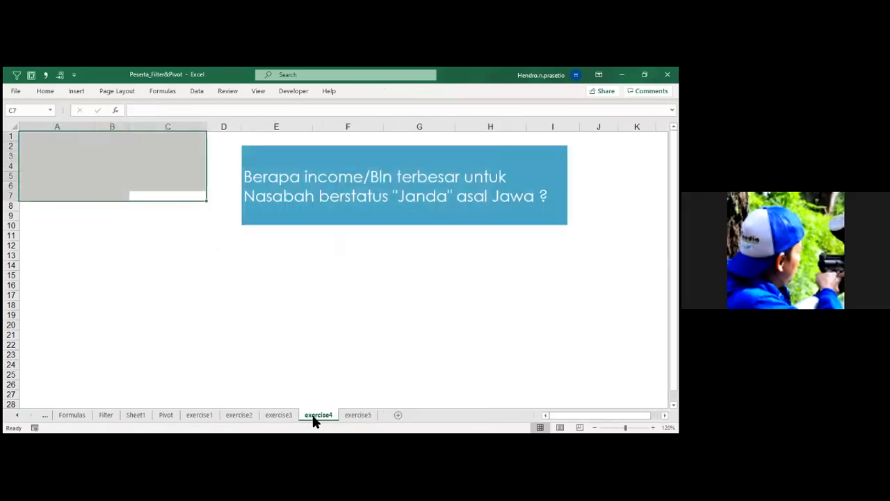
pyautogui.click(265, 421)
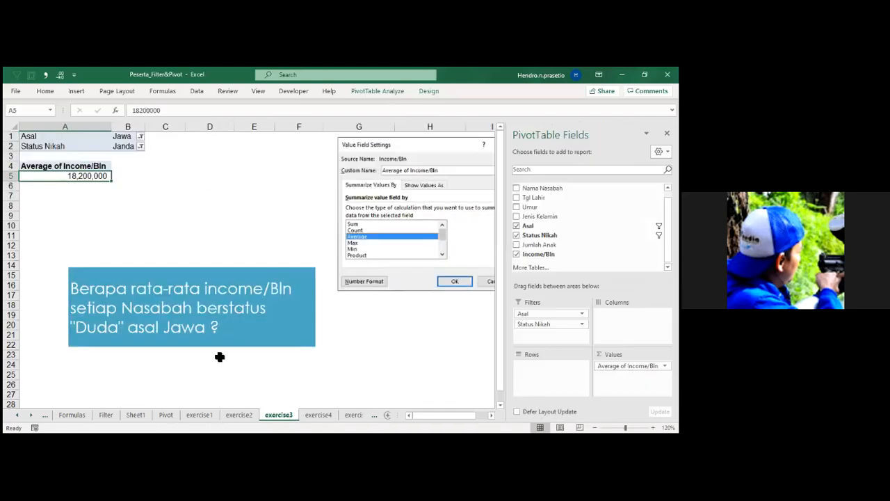
pyautogui.moveTo(35, 137); pyautogui.dragTo(127, 174)
pyautogui.hotkey('ctrl', 'c')
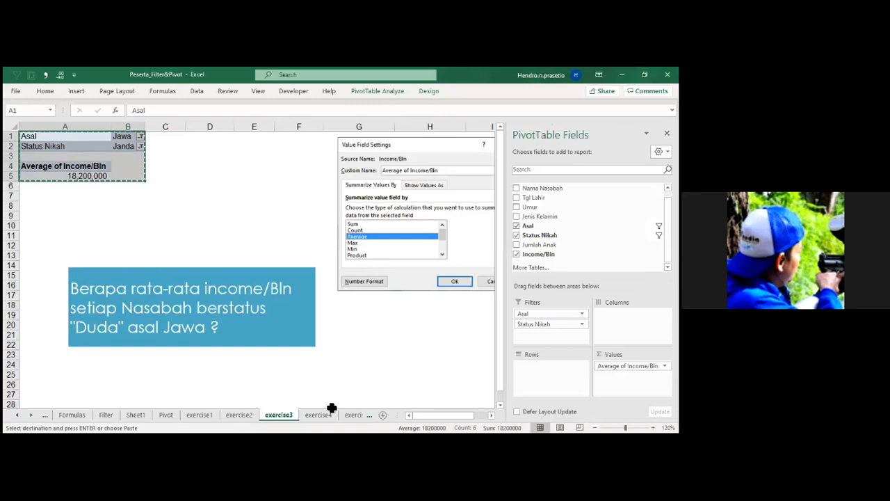
pyautogui.click(327, 416)
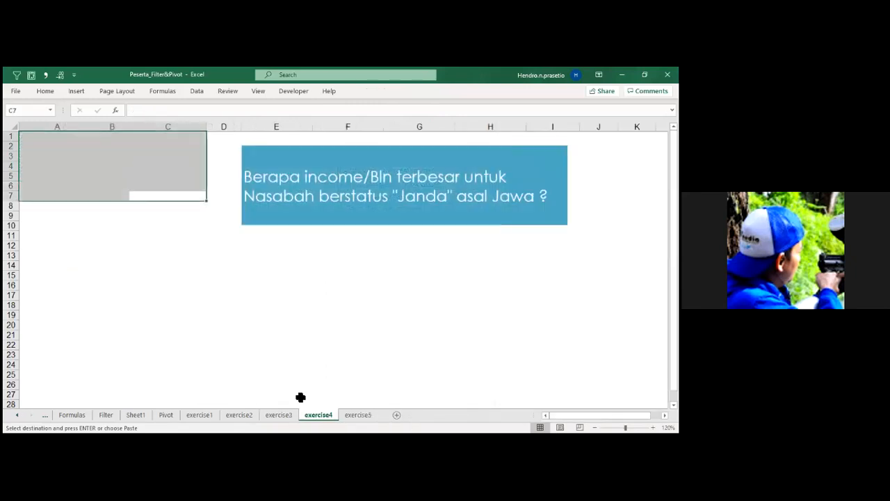
# Create a PivotTable from the Database sheet's customer table, placed in cell A4 of the existing exercise4 sheet.
pyautogui.click(73, 415)
pyautogui.click(19, 415)
pyautogui.click(72, 416)
pyautogui.click(135, 298)
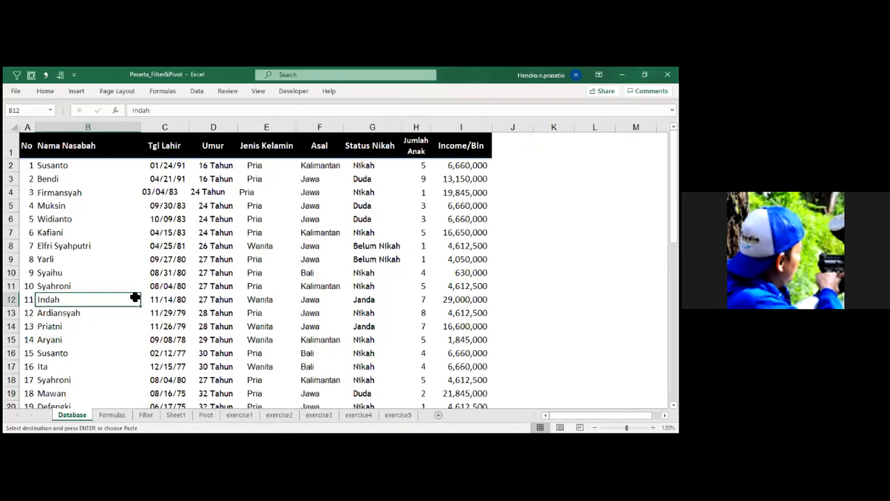
pyautogui.hotkey('alt', '2')
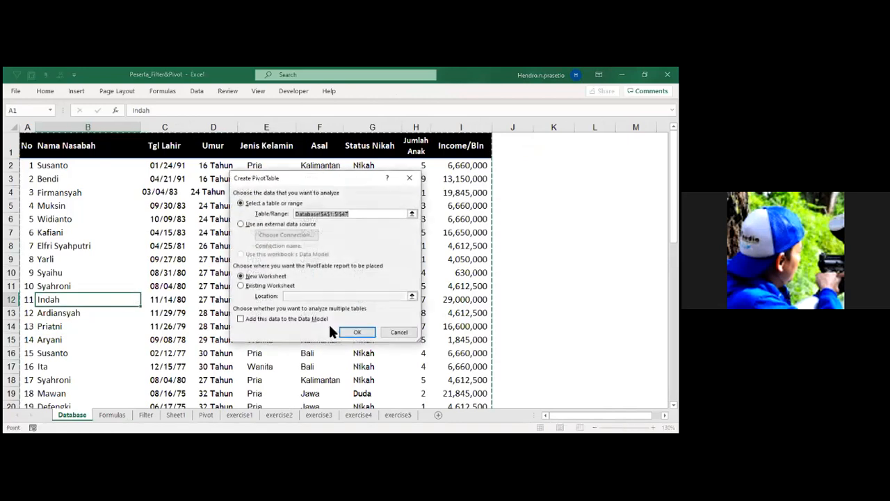
pyautogui.click(281, 286)
pyautogui.click(293, 296)
pyautogui.click(357, 415)
pyautogui.click(60, 165)
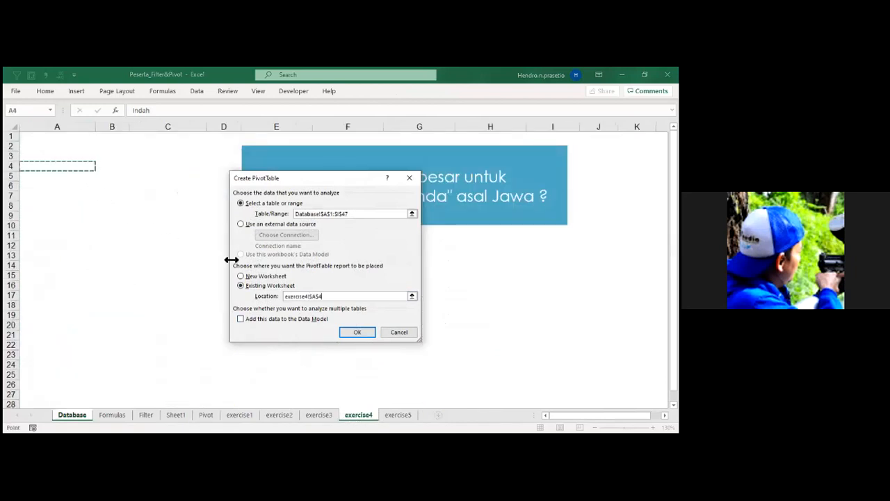
pyautogui.click(355, 333)
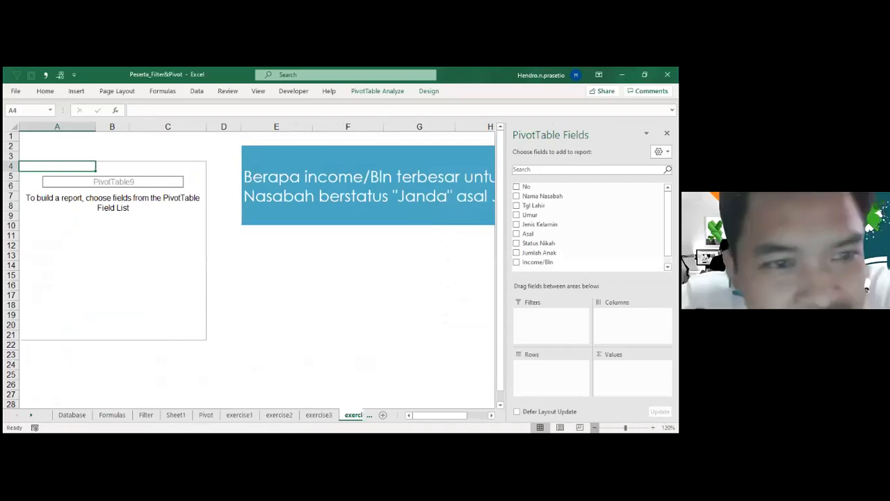
# Add Status Nikah and Asal to the PivotTable rows and Income/Bln to the values.
pyautogui.click(595, 427)
pyautogui.click(594, 427)
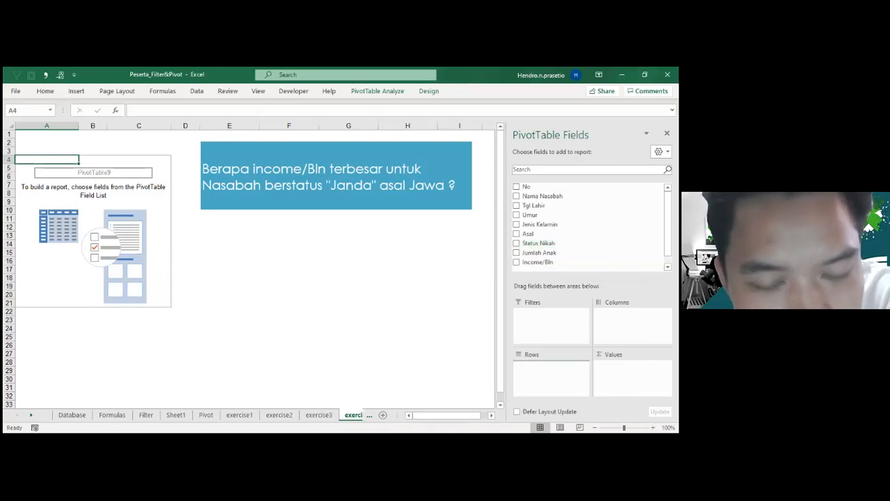
pyautogui.click(516, 243)
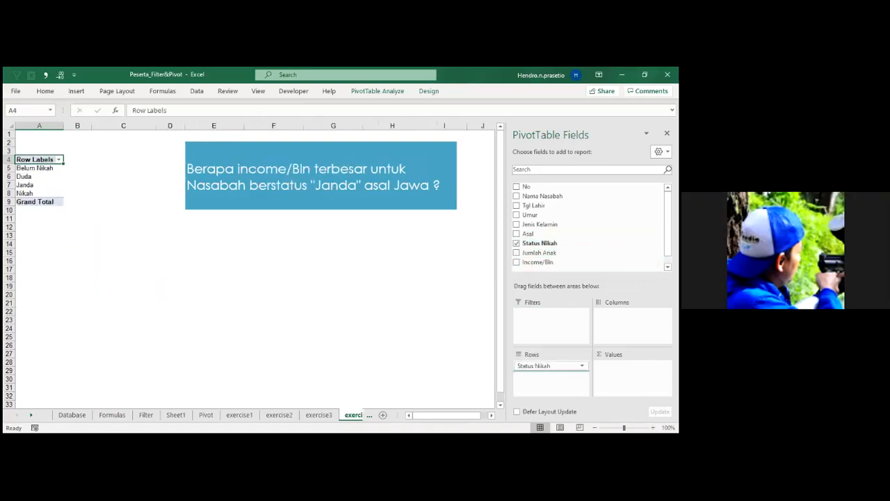
pyautogui.click(516, 234)
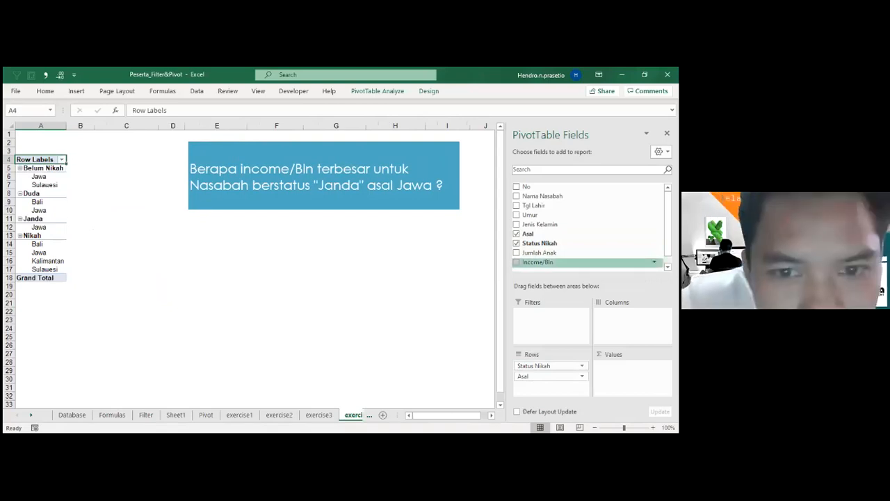
pyautogui.moveTo(539, 262); pyautogui.dragTo(626, 368)
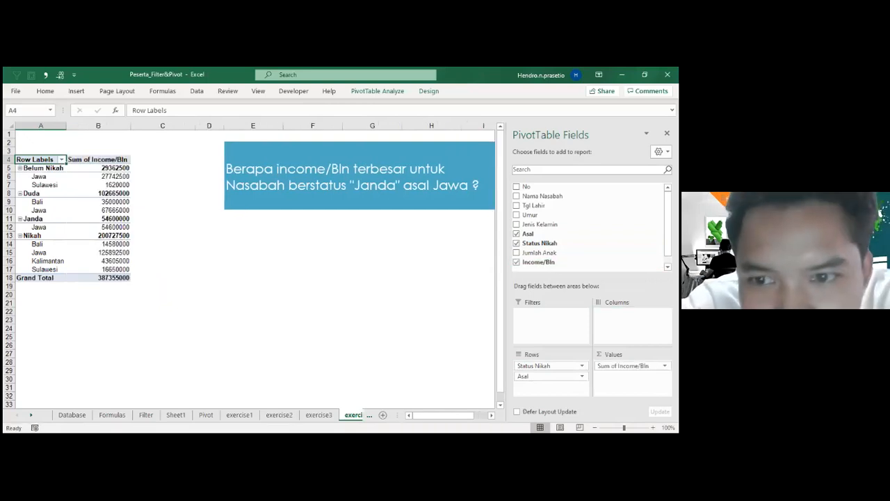
# Filter Status Nikah in the row labels to show only Janda and collapse the Janda group.
pyautogui.click(61, 159)
pyautogui.click(46, 277)
pyautogui.write('j')
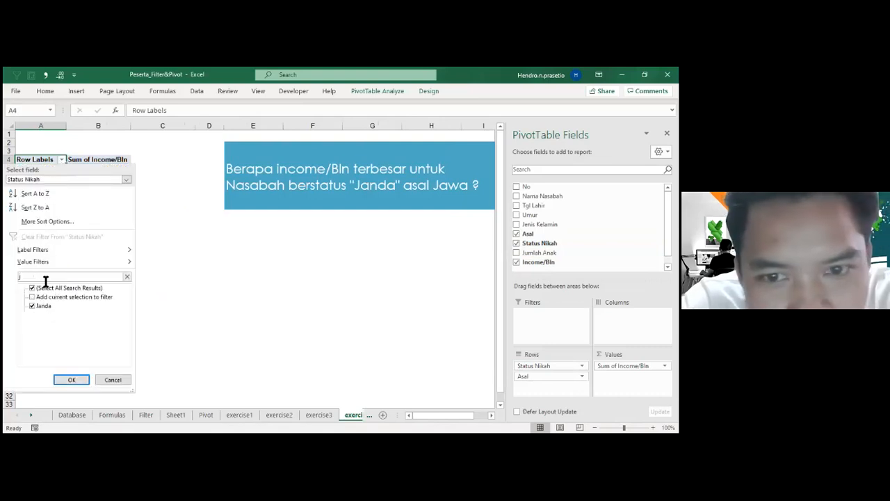
pyautogui.click(73, 379)
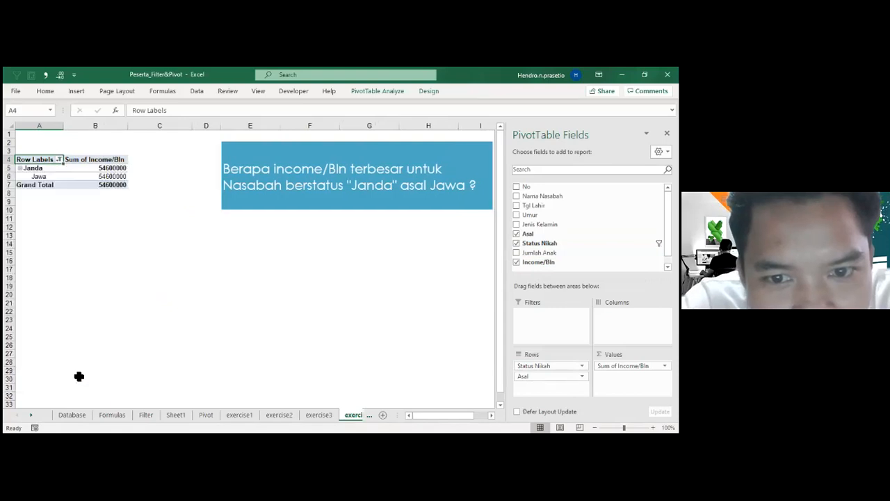
pyautogui.click(89, 168)
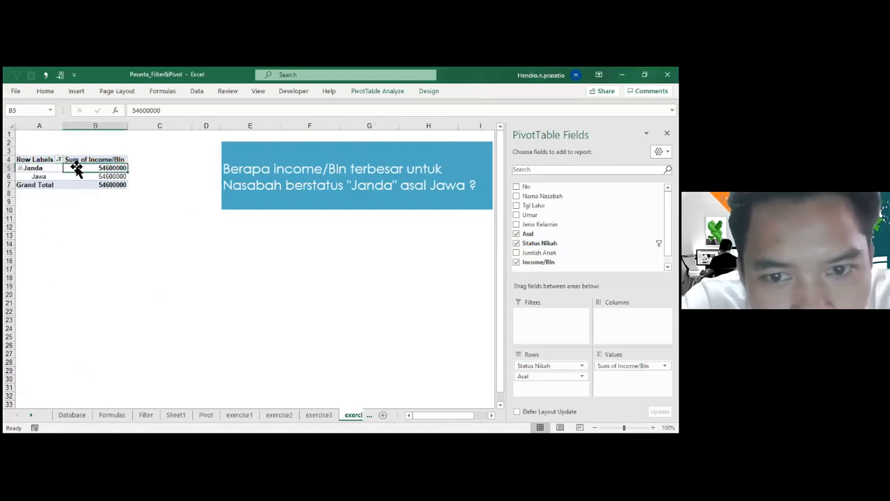
pyautogui.click(19, 168)
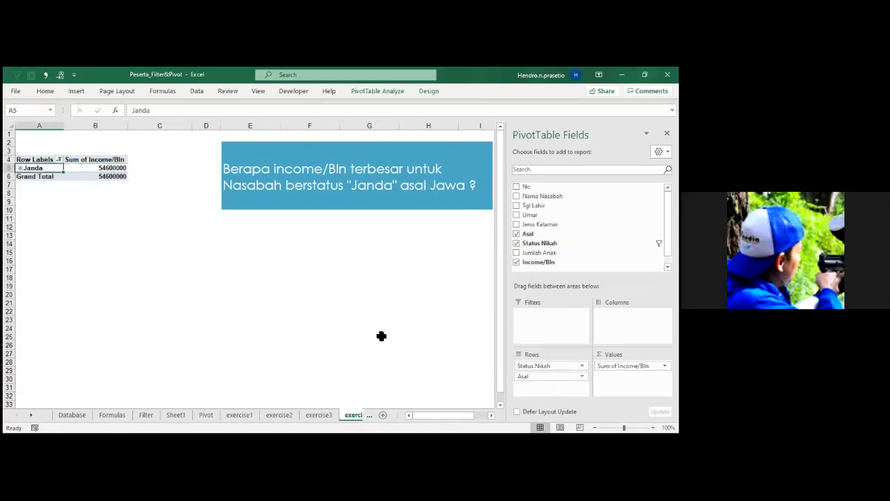
# Move Status Nikah and Asal from the rows to the report filters and filter Asal to Jawa.
pyautogui.moveTo(550, 365); pyautogui.dragTo(549, 324)
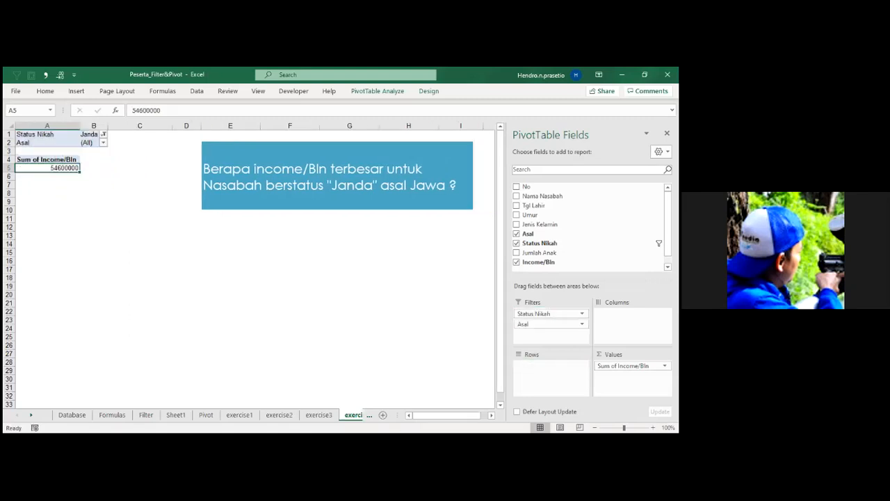
pyautogui.click(103, 142)
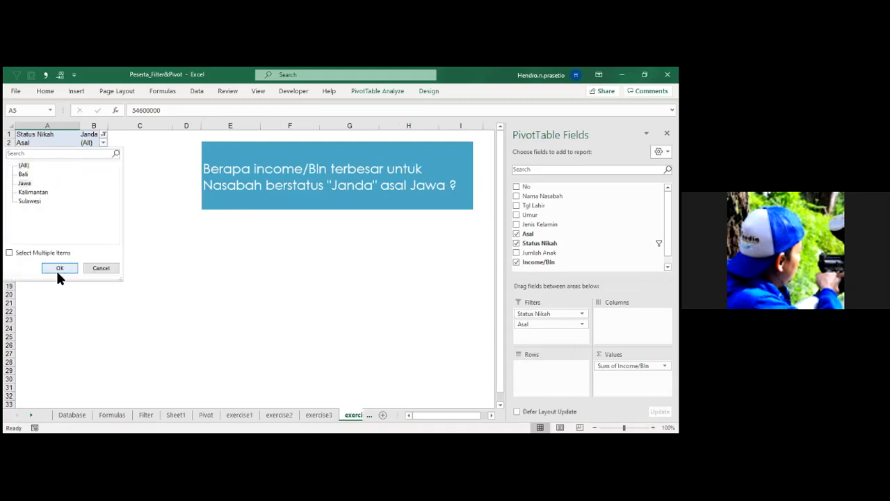
pyautogui.click(58, 270)
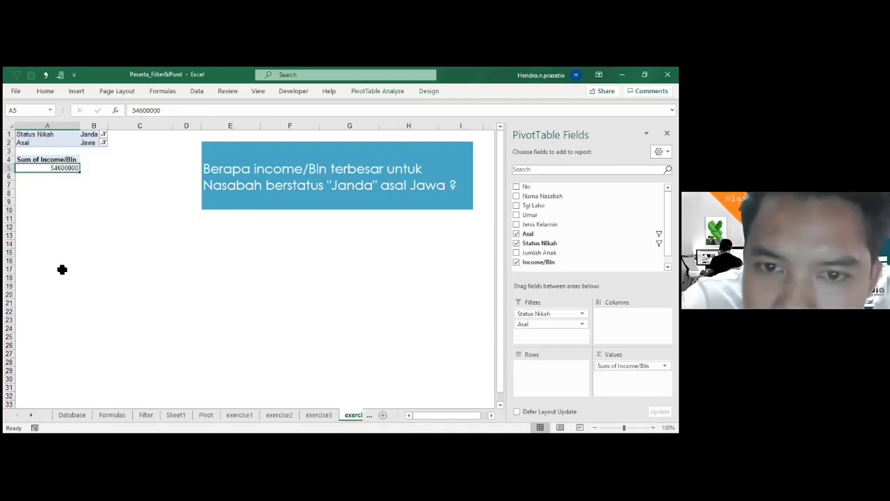
# Summarize the Income/Bln value field by Max instead of Sum.
pyautogui.click(59, 160)
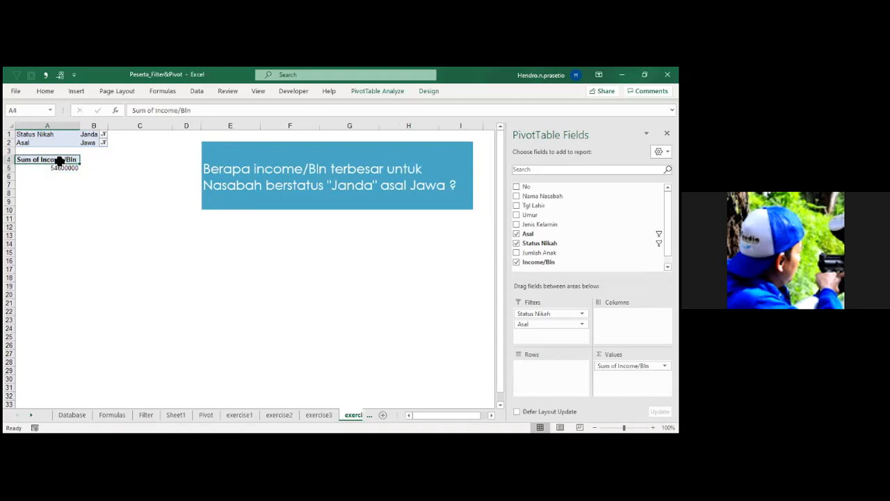
pyautogui.doubleClick(59, 160)
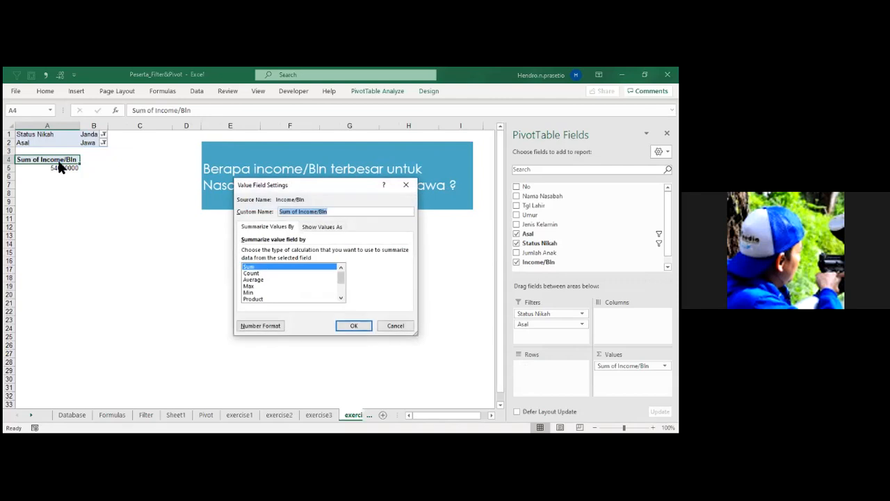
pyautogui.click(251, 286)
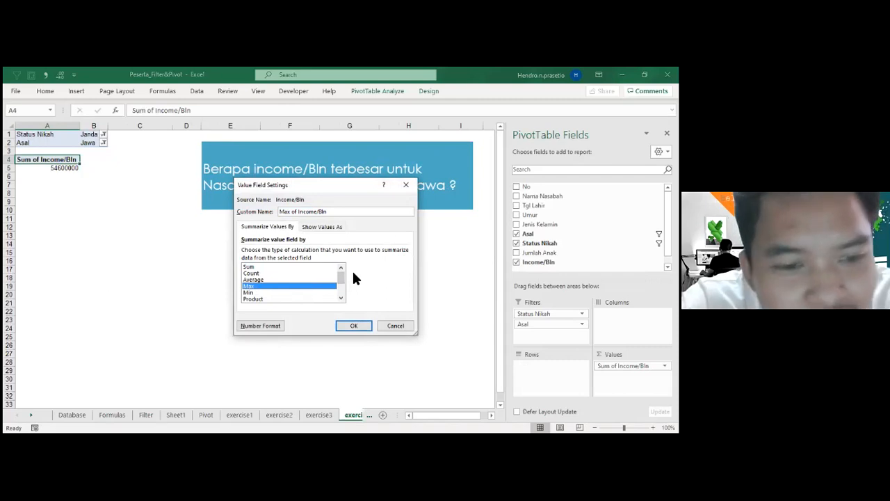
pyautogui.click(358, 325)
pyautogui.click(328, 340)
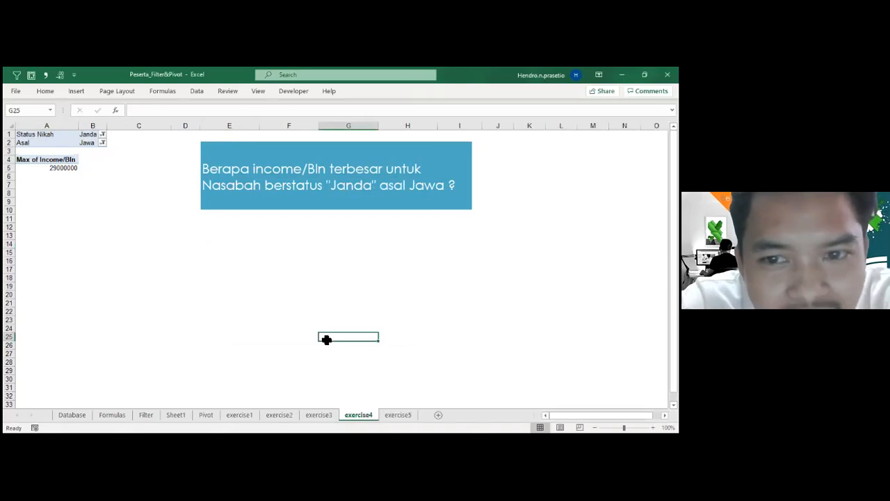
pyautogui.moveTo(342, 339); pyautogui.dragTo(256, 225)
# Read the question on exercise5 and compare it with the one on exercise4.
pyautogui.click(398, 416)
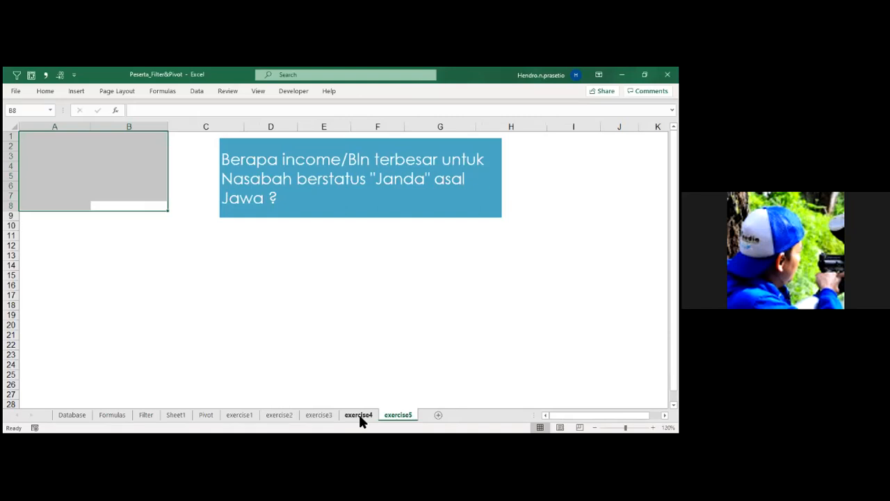
pyautogui.click(359, 414)
pyautogui.click(398, 415)
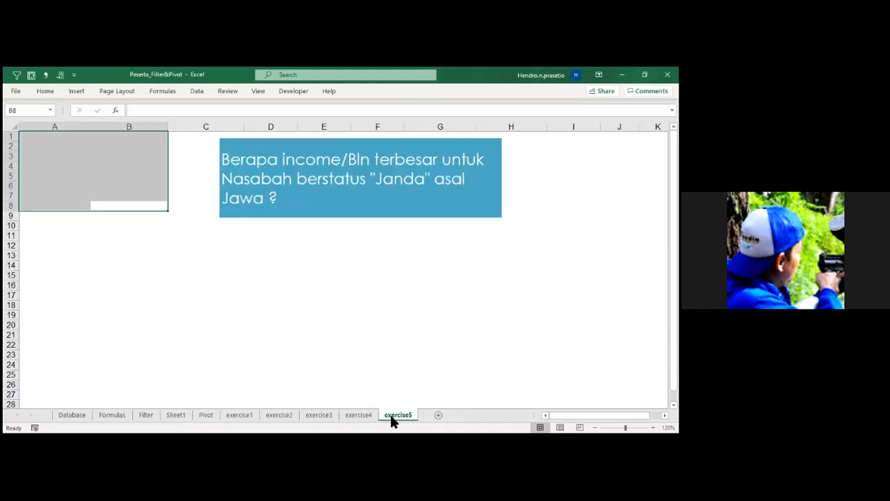
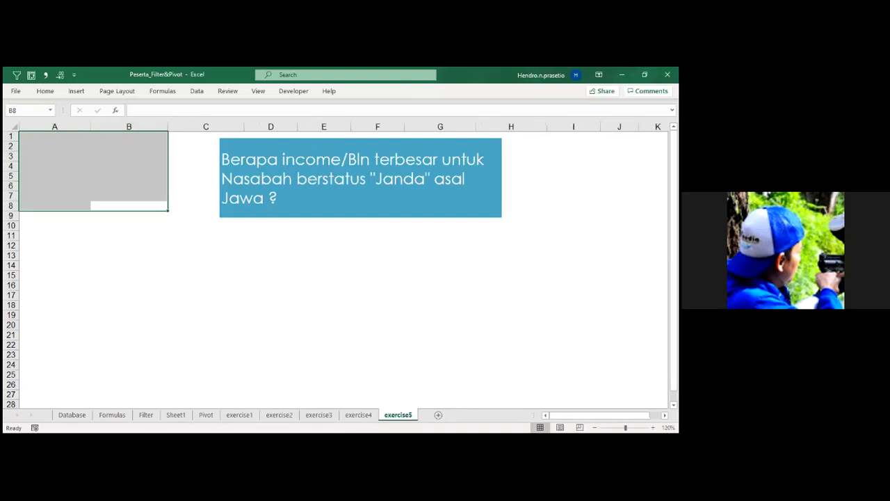
# Insert "tiga besar" before "income/Bln" in the question text box on exercise5.
pyautogui.hotkey('alt', 'Tab')
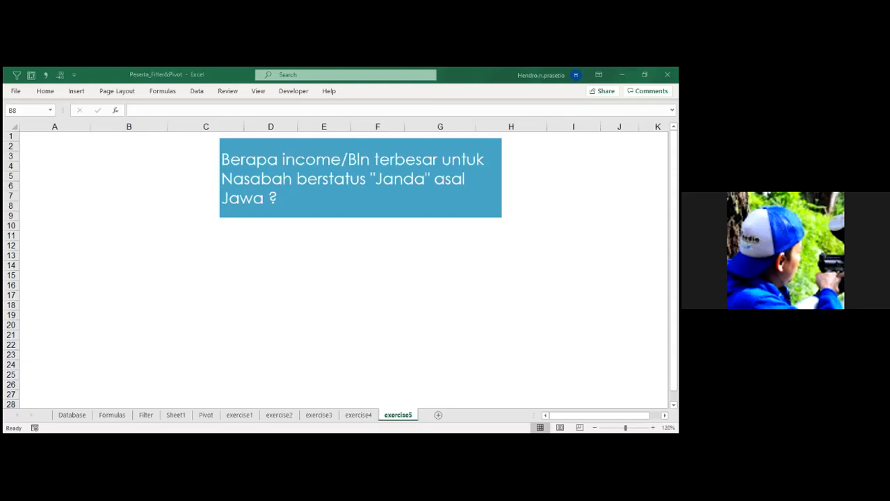
pyautogui.hotkey('ctrl', 'shift', 'Home')
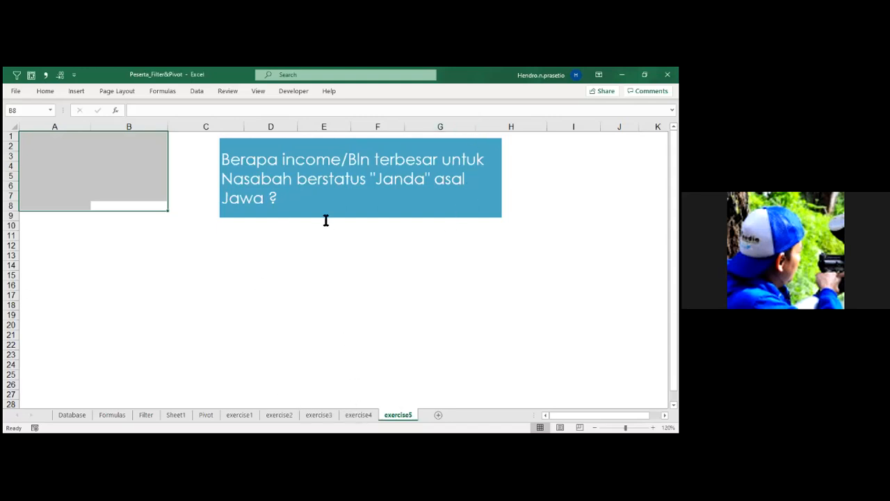
pyautogui.click(282, 159)
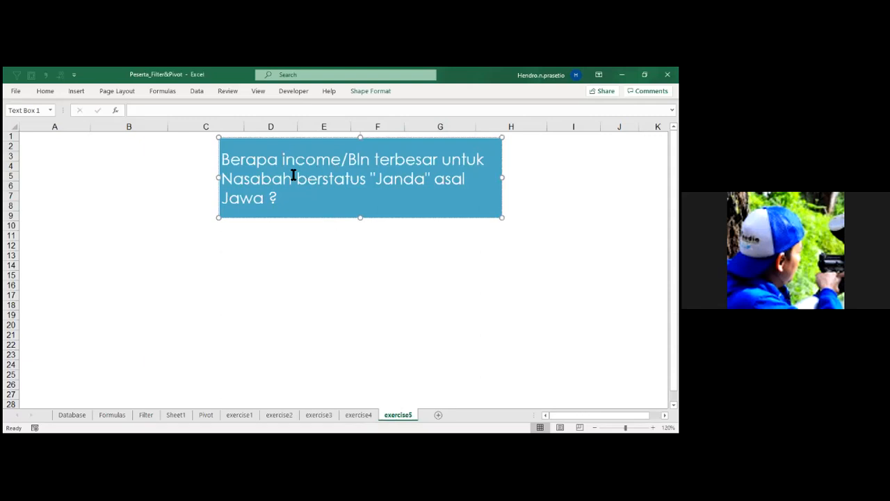
pyautogui.write('tiga inc')
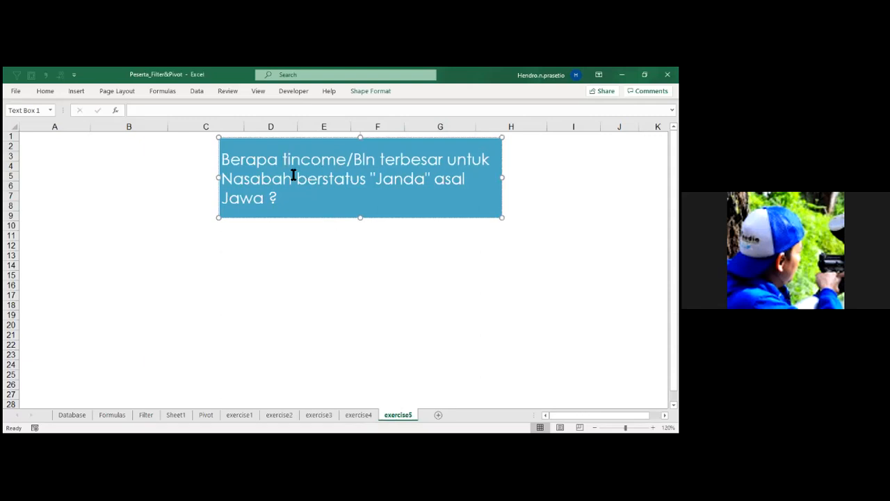
pyautogui.write('ome')
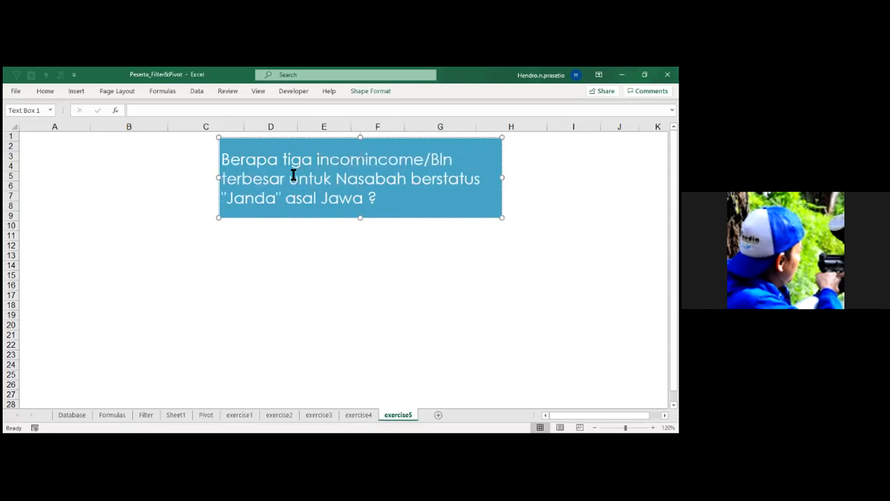
pyautogui.press('BackSpace')
pyautogui.press('BackSpace')
pyautogui.press('BackSpace')
pyautogui.press('BackSpace')
pyautogui.press('BackSpace')
pyautogui.press('BackSpace')
pyautogui.press('BackSpace')
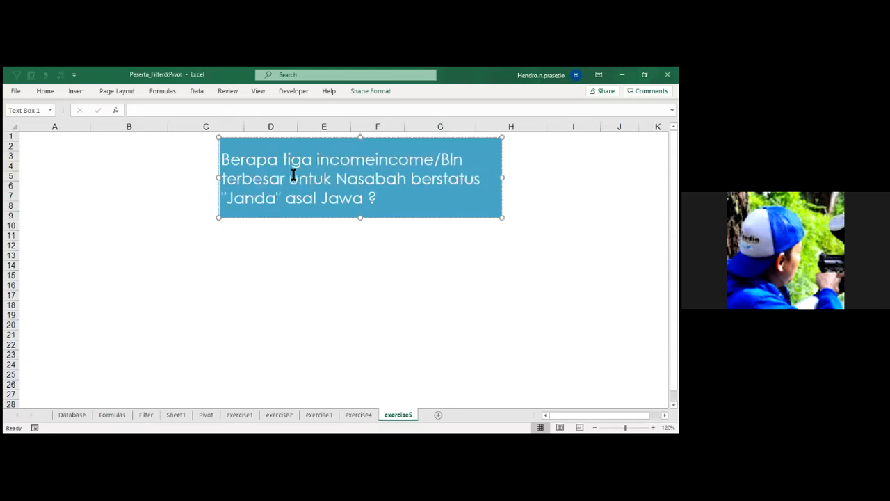
pyautogui.press('BackSpace')
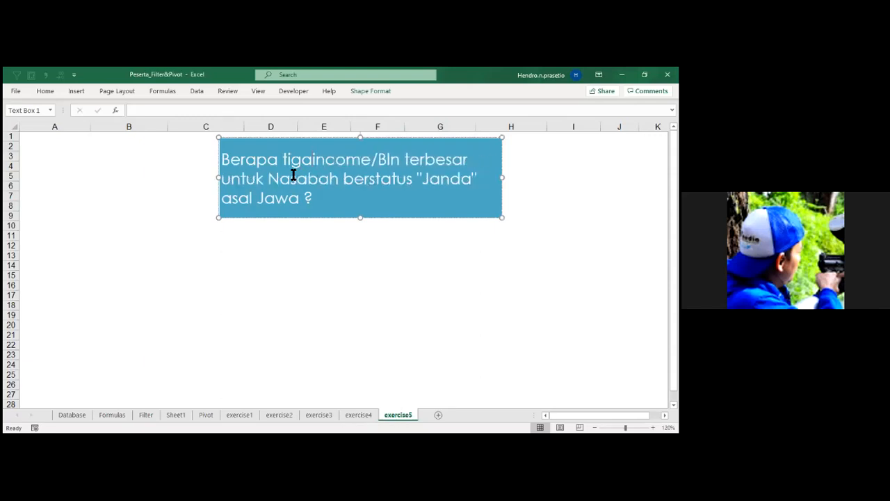
pyautogui.write('besar')
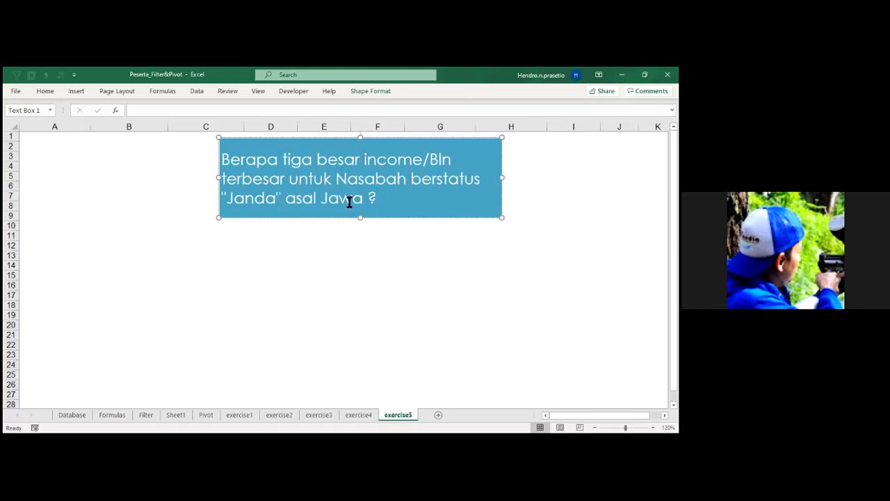
# Remove the condition 'berstatus "Janda" asal Jawa' from the question and widen the text box slightly.
pyautogui.keyDown('shift'); pyautogui.click(317, 199); pyautogui.keyUp('shift')
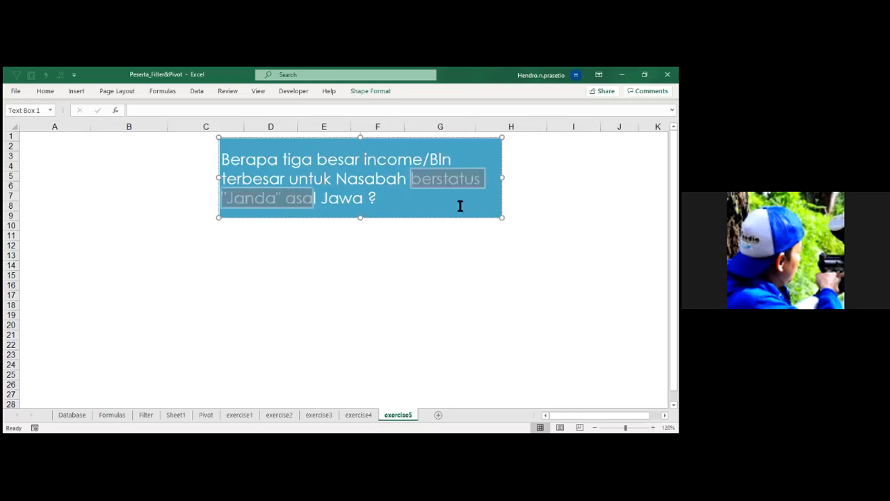
pyautogui.press('BackSpace')
pyautogui.write('asal J')
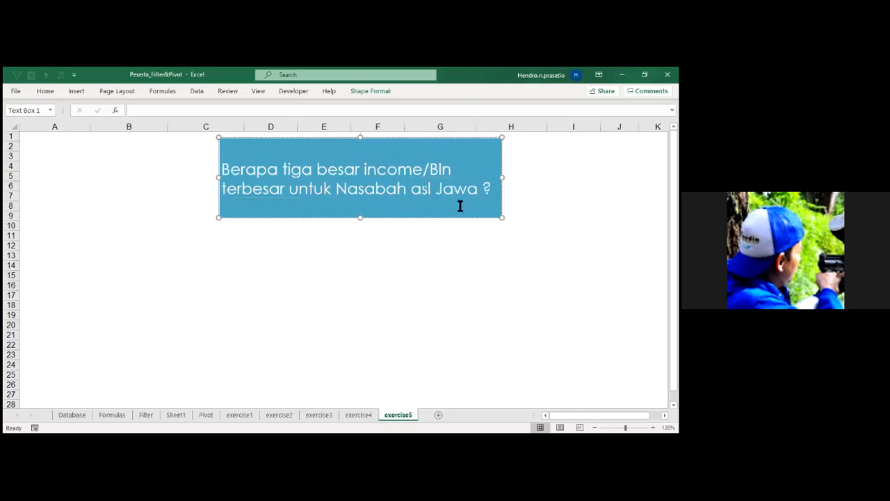
pyautogui.write('a')
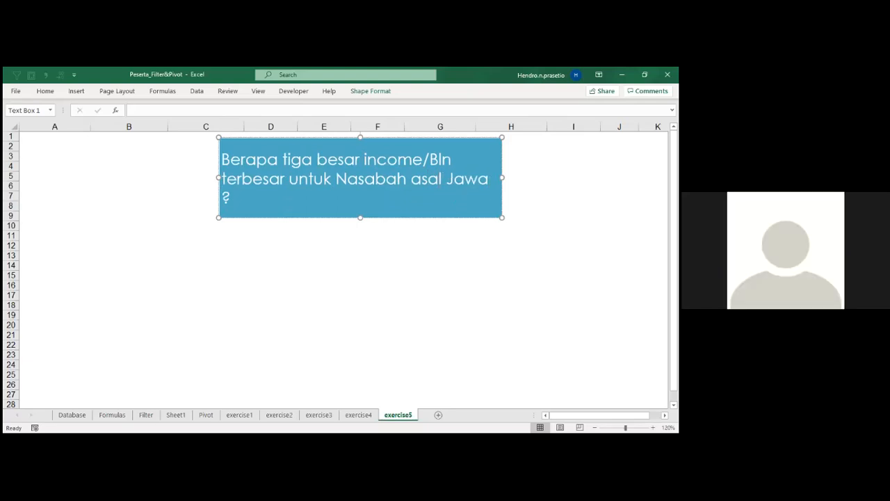
pyautogui.moveTo(502, 177); pyautogui.dragTo(531, 177)
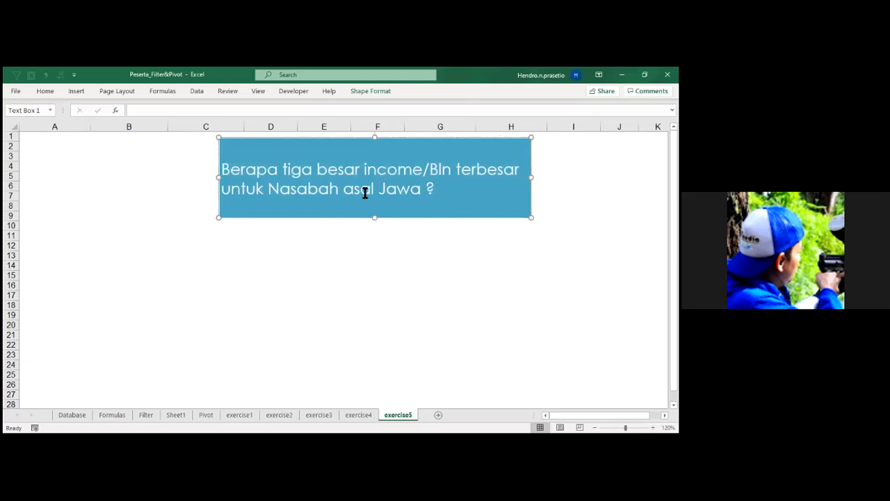
pyautogui.moveTo(352, 190); pyautogui.dragTo(417, 195)
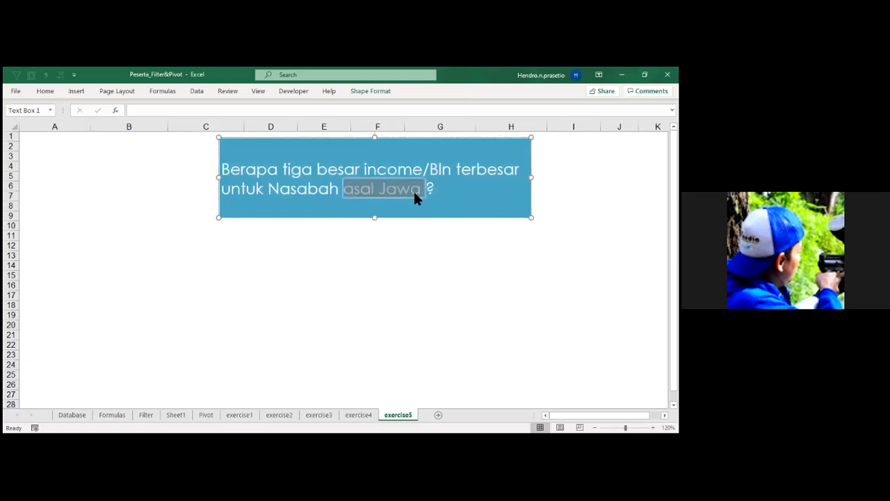
pyautogui.press('Delete')
pyautogui.press('BackSpace')
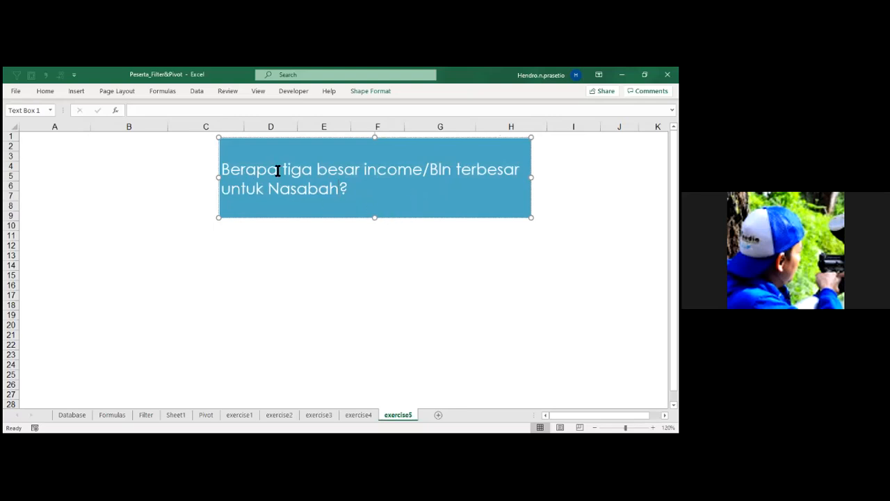
# Replace "Berapa" at the start of the question with "Siapakah nasabah".
pyautogui.moveTo(277, 171); pyautogui.dragTo(227, 174)
pyautogui.write('Siapakah')
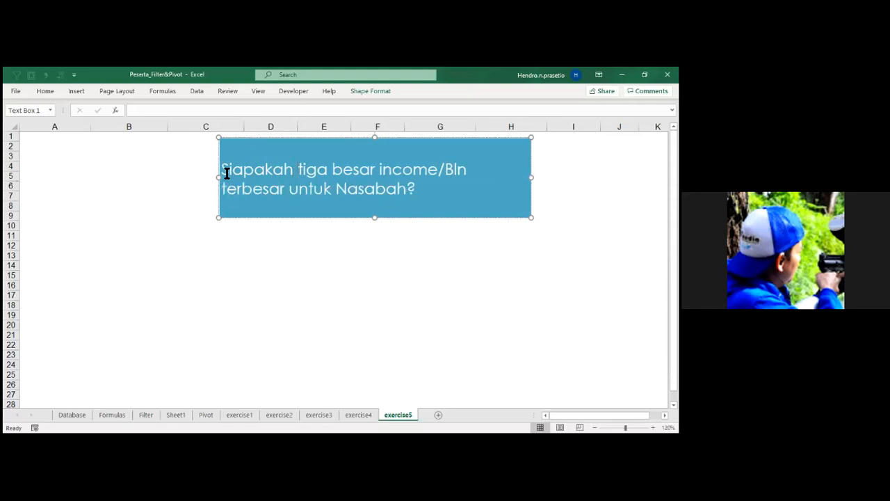
pyautogui.write(' n')
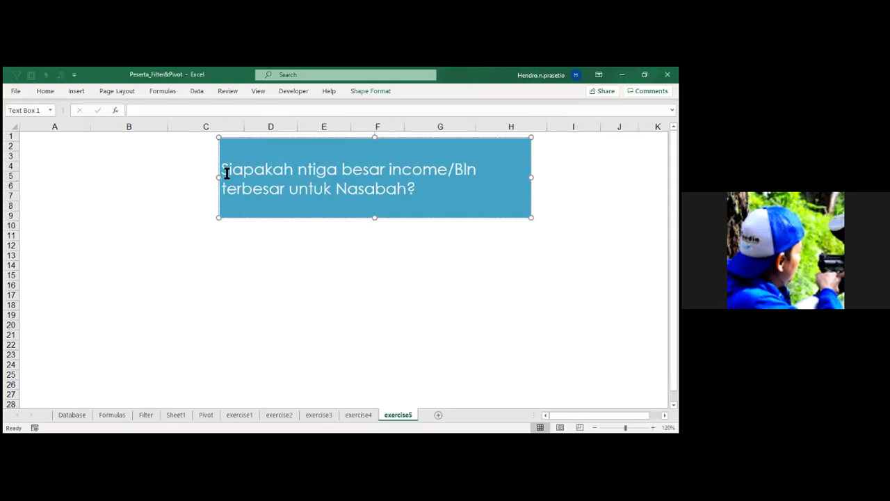
pyautogui.press('BackSpace')
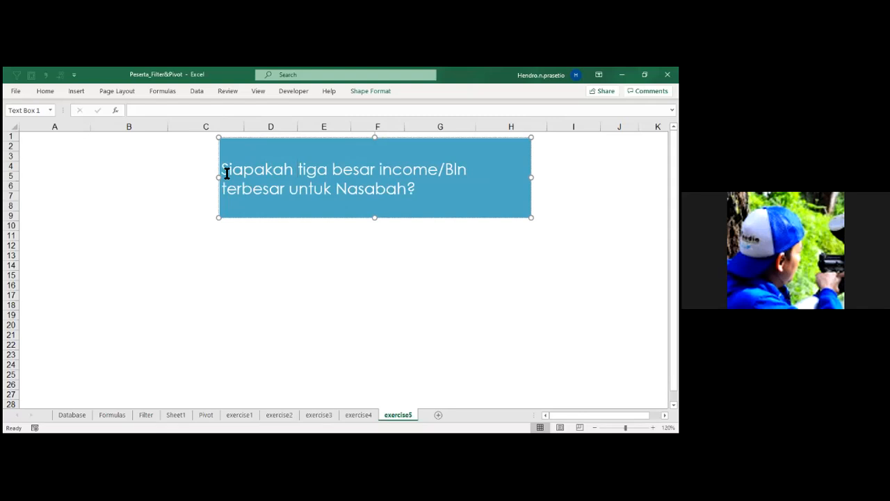
pyautogui.write('nasabah')
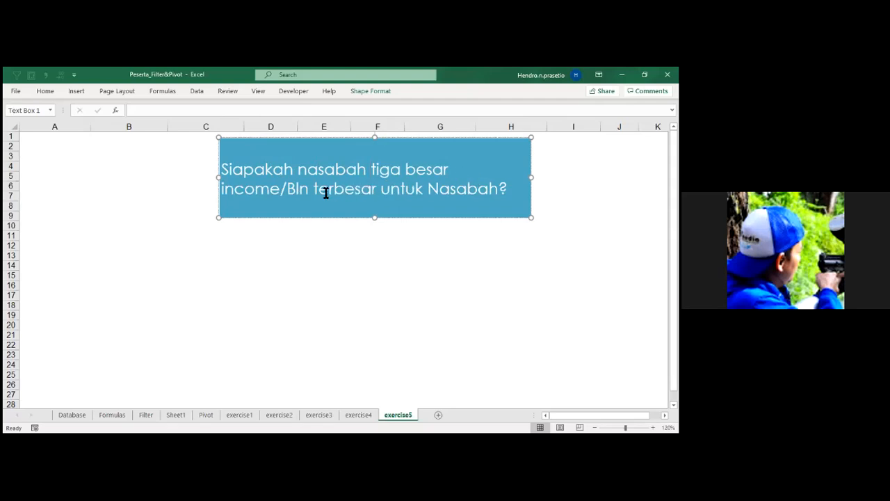
# Delete "terbesar untuk Nasabah" from the end of the question and "nasabah" after "Siapakah".
pyautogui.moveTo(498, 189); pyautogui.dragTo(313, 189)
pyautogui.press('Delete')
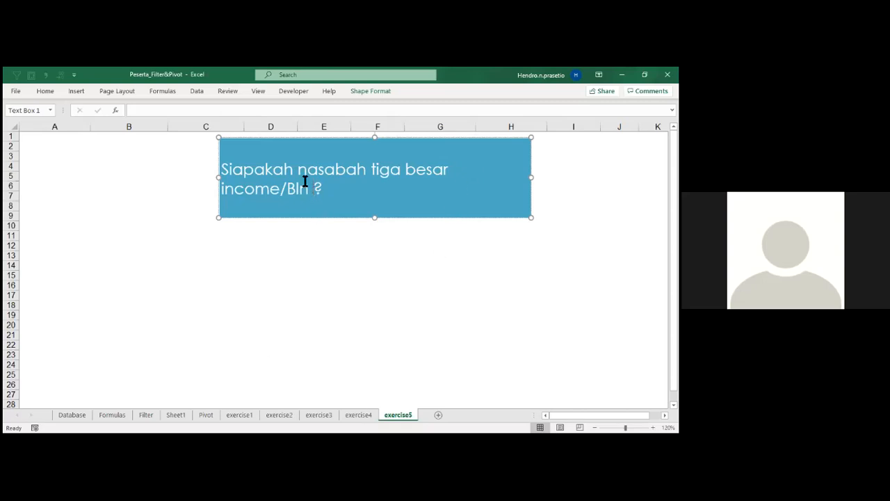
pyautogui.doubleClick(358, 170)
pyautogui.press('Delete')
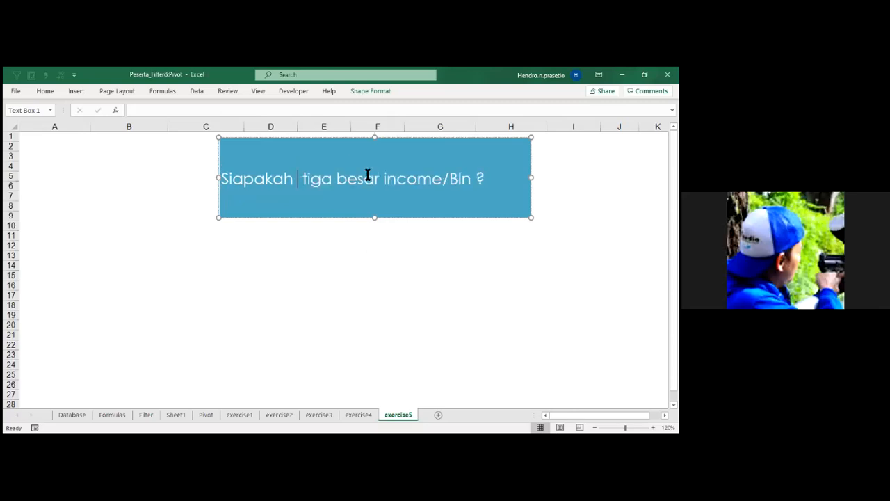
pyautogui.press('Delete')
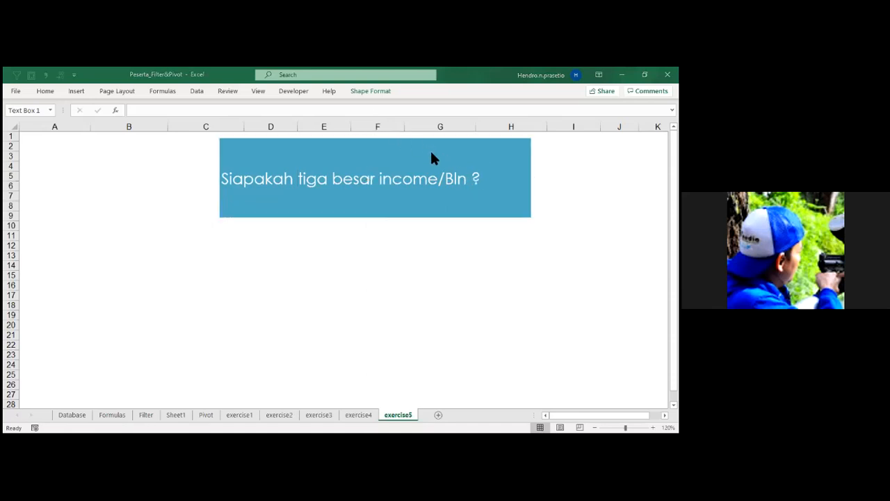
# Add "untuk semua nasabah" before the question mark at the end of the question.
pyautogui.click(468, 175)
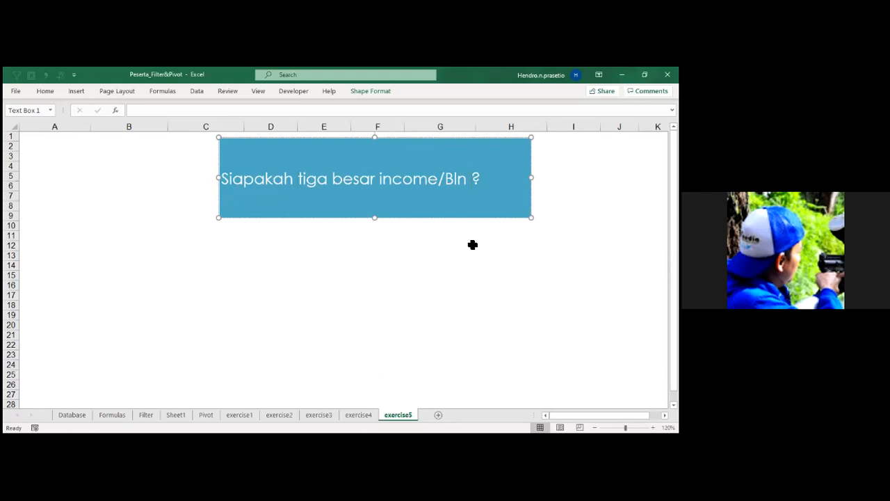
pyautogui.write('untuk')
pyautogui.write(' semua nasa')
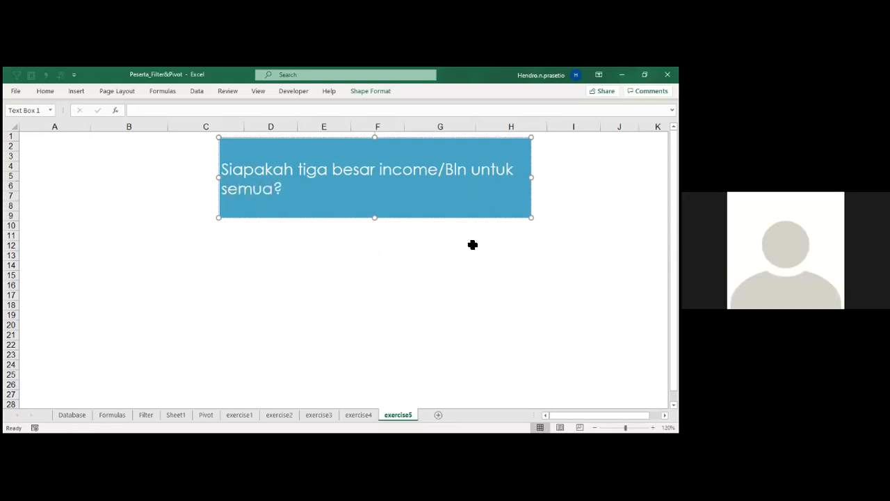
pyautogui.write('bah')
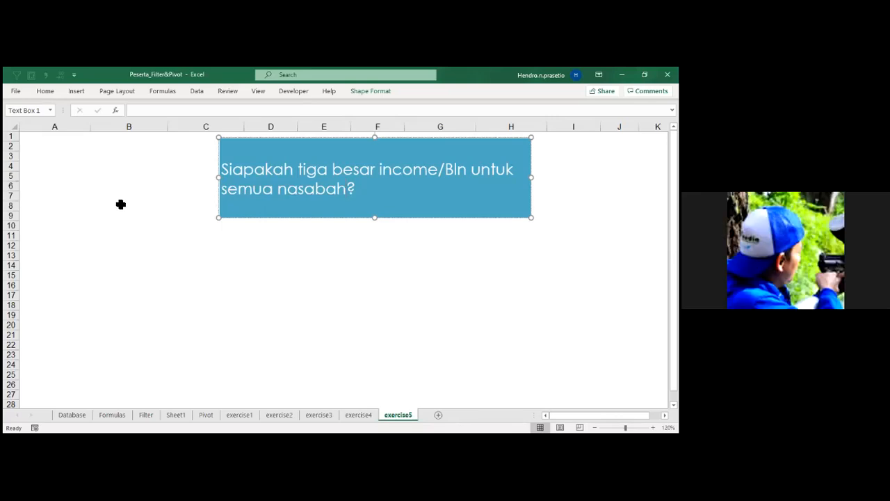
# Create a PivotTable from the Database range A1:I47 on the existing exercise5 sheet, placed at cell A4.
pyautogui.click(72, 415)
pyautogui.click(77, 220)
pyautogui.click(77, 91)
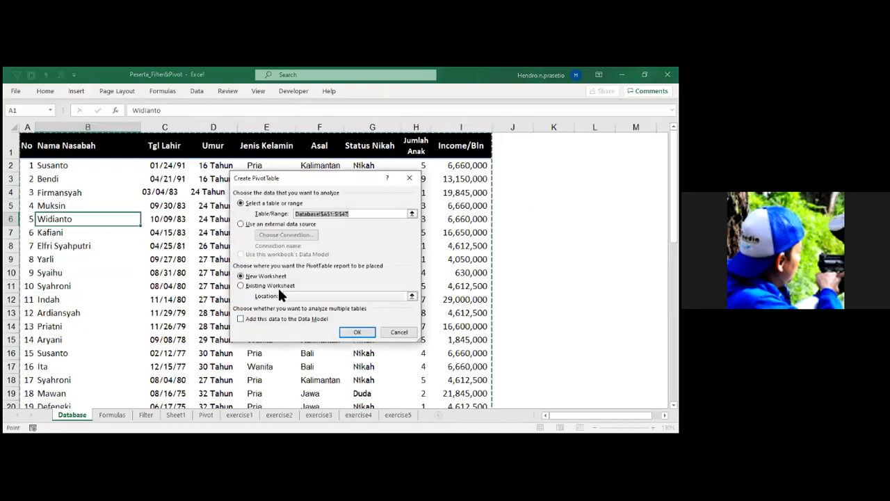
pyautogui.click(278, 286)
pyautogui.click(397, 415)
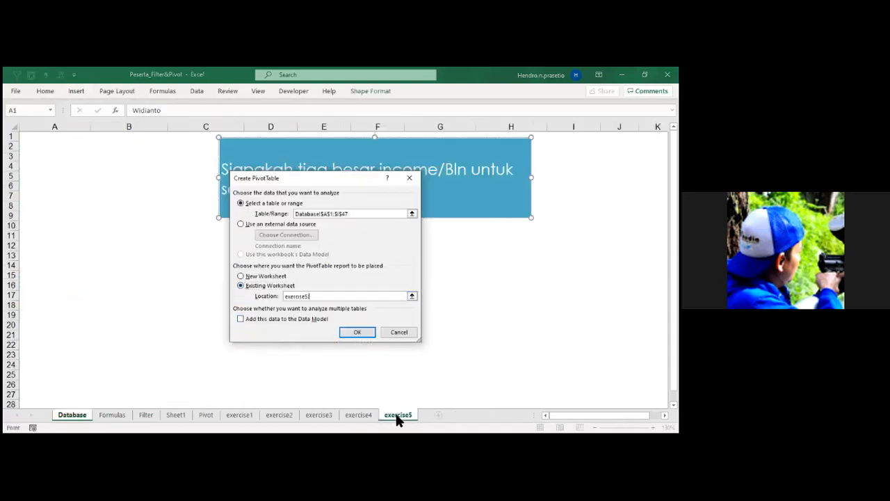
pyautogui.click(42, 168)
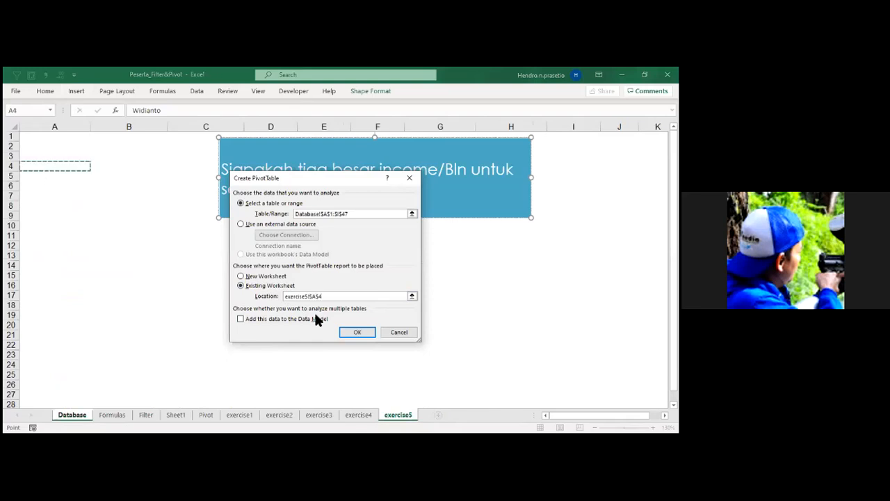
pyautogui.click(357, 332)
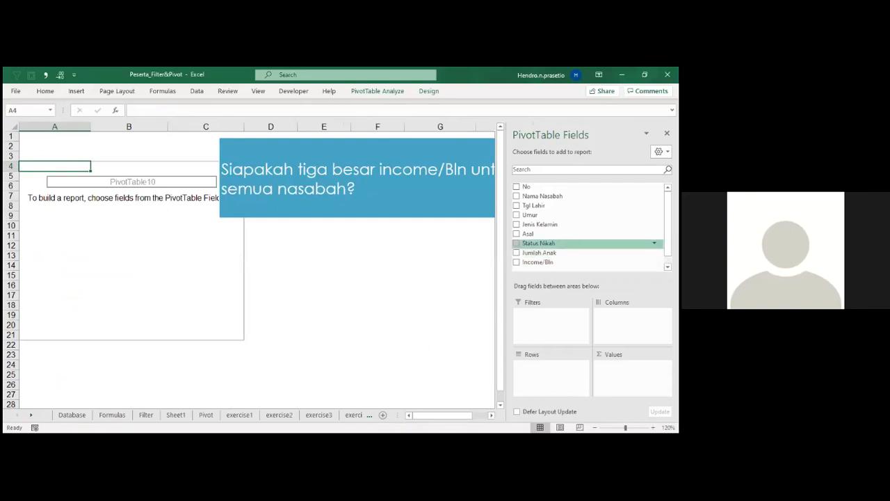
# Add Nama Nasabah to the PivotTable rows and Income/Bln to the values.
pyautogui.moveTo(543, 196); pyautogui.dragTo(550, 367)
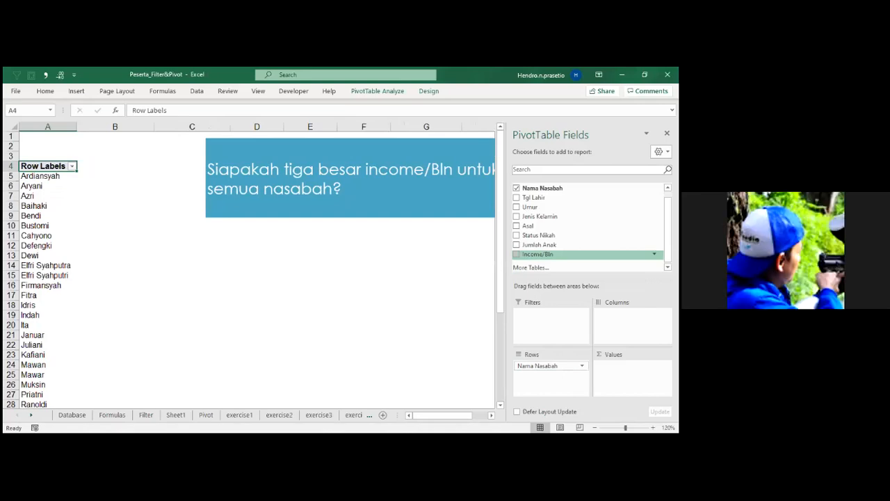
pyautogui.moveTo(538, 255); pyautogui.dragTo(630, 375)
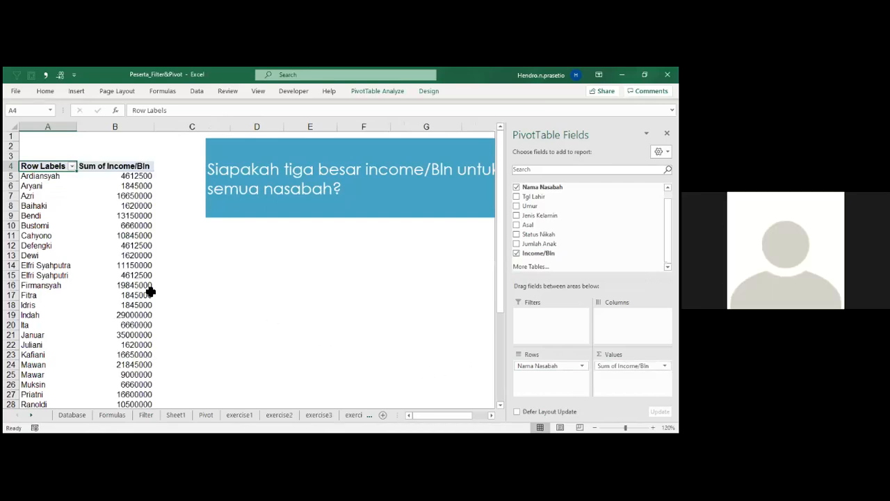
pyautogui.moveTo(148, 290)
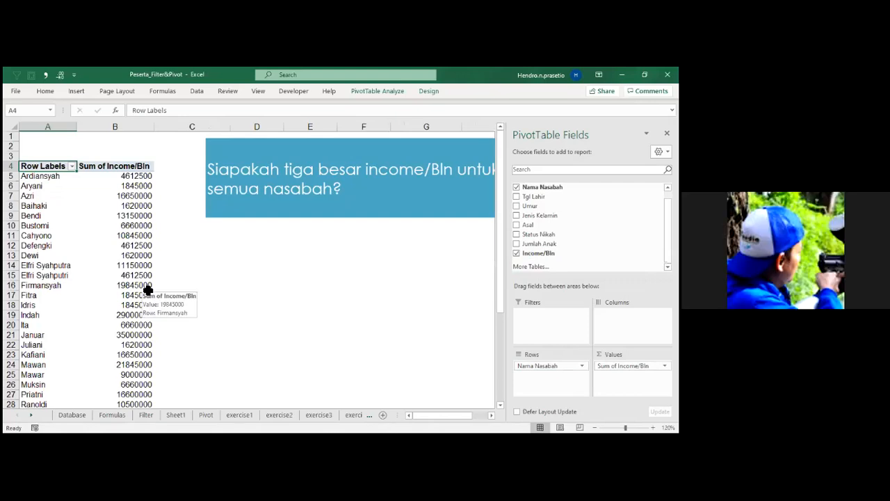
# Filter Nama Nasabah to the top 3 items by Sum of Income/Bln and place a screenshot of the filter dialog below the question.
pyautogui.click(71, 167)
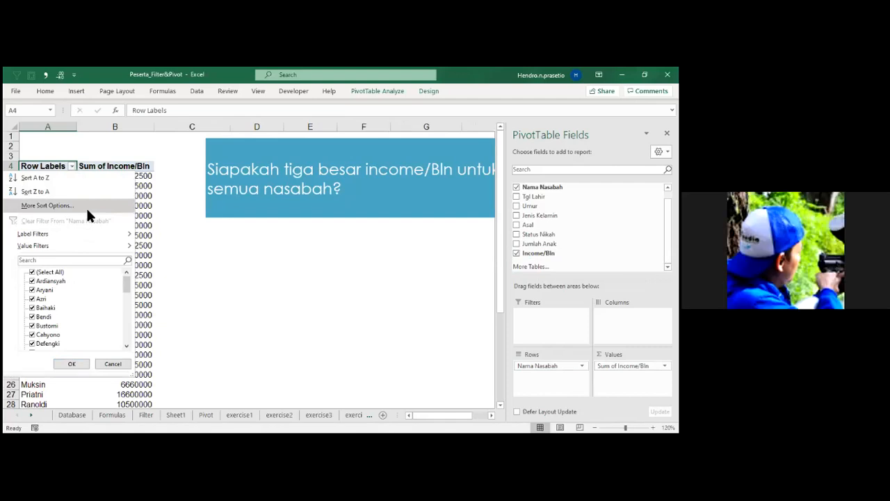
pyautogui.click(94, 237)
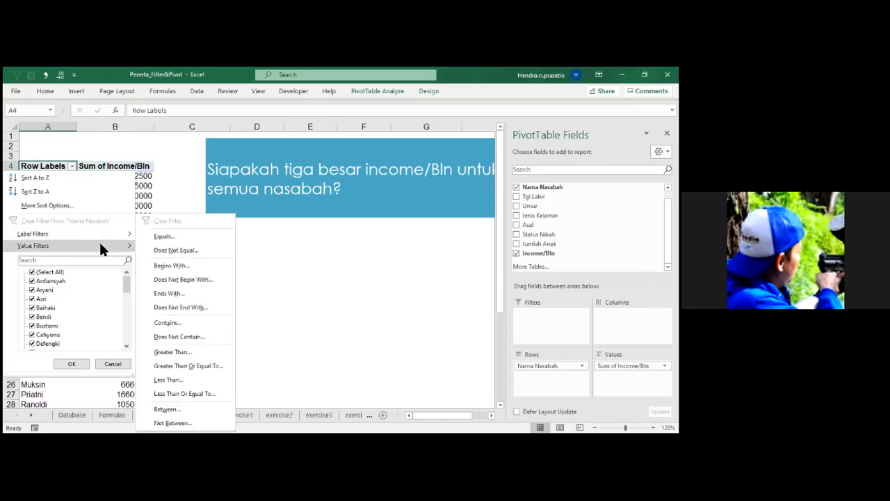
pyautogui.moveTo(100, 248)
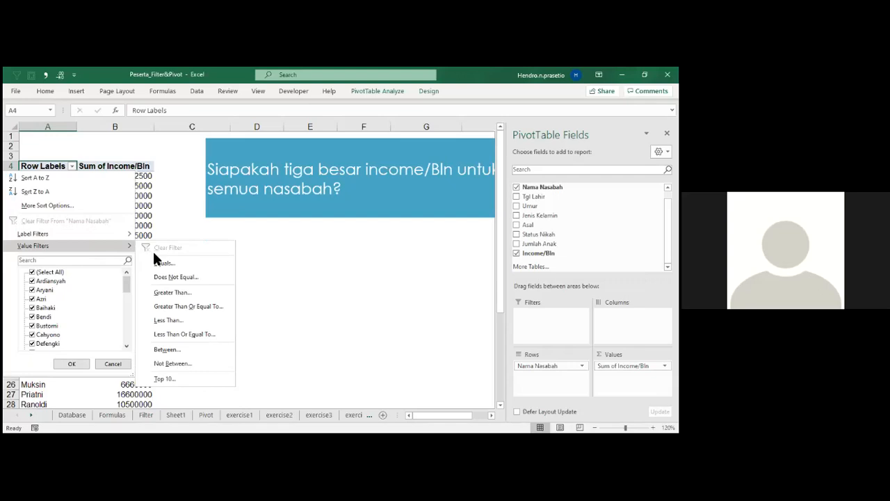
pyautogui.click(181, 378)
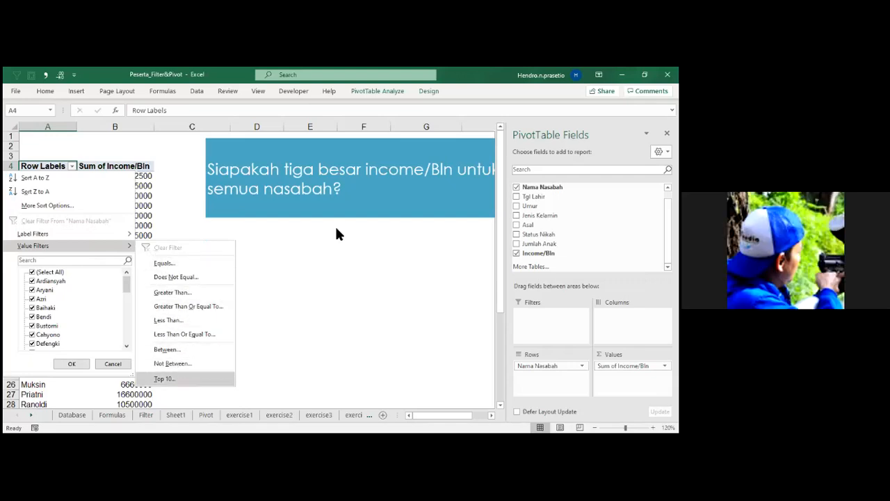
pyautogui.click(297, 263)
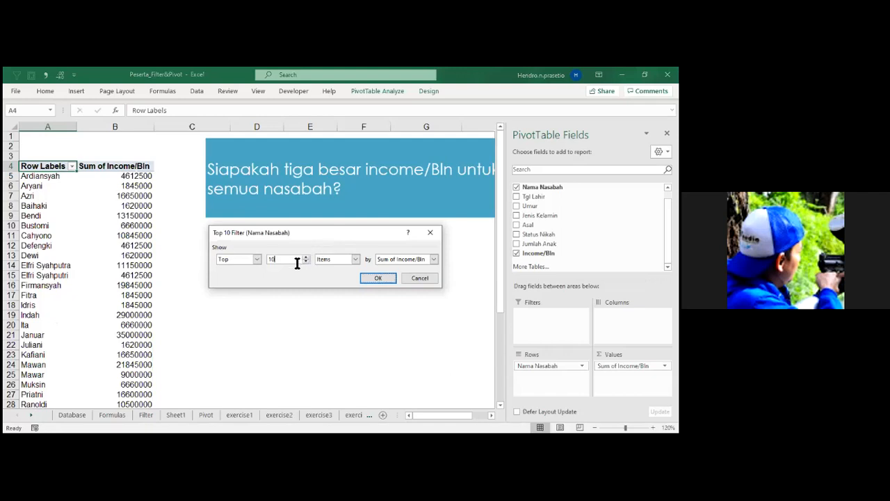
pyautogui.press('BackSpace')
pyautogui.write('3')
pyautogui.click(374, 279)
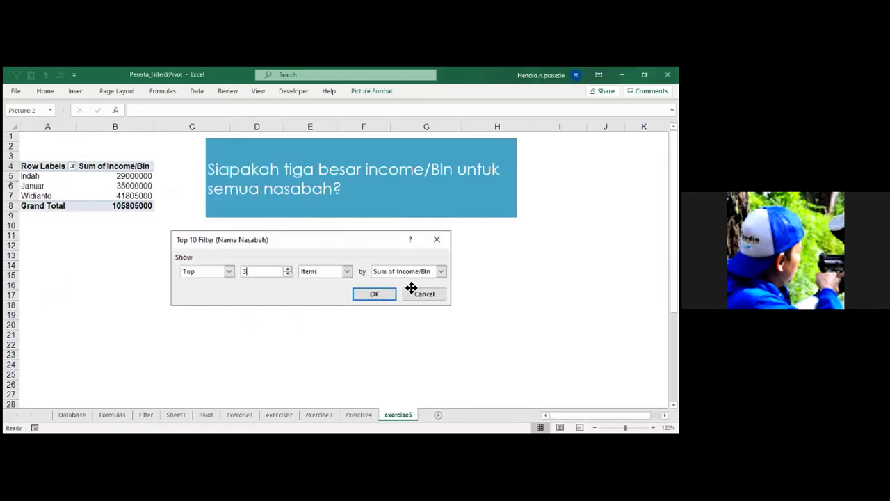
pyautogui.moveTo(411, 287); pyautogui.dragTo(484, 291)
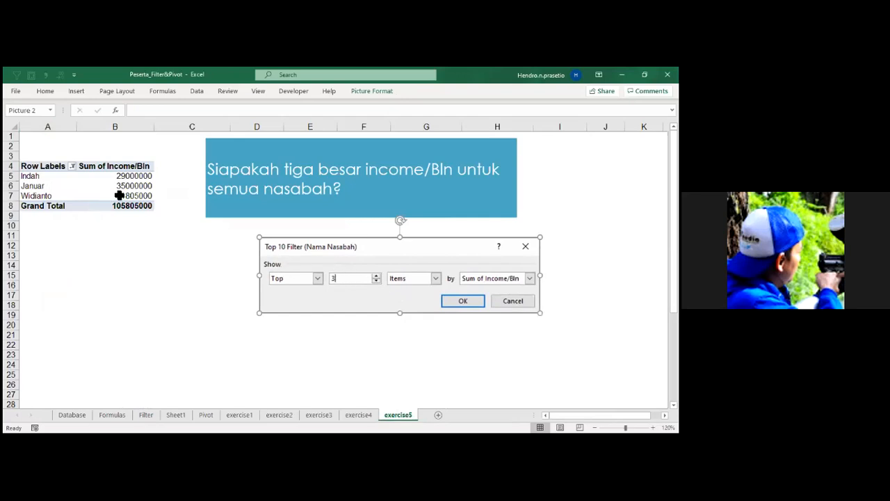
# Insert a column PivotChart from the PivotTable, delete its legend, and position it below the table.
pyautogui.click(136, 178)
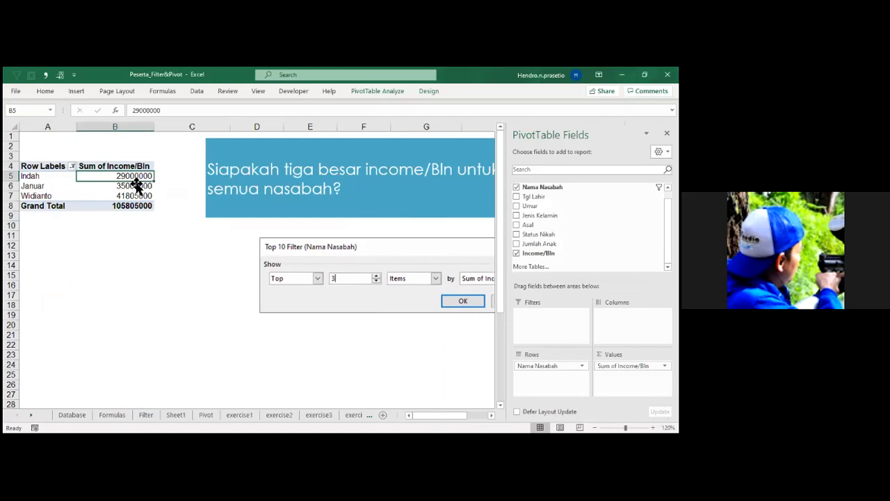
pyautogui.hotkey('alt', 'F1')
pyautogui.moveTo(195, 218); pyautogui.dragTo(189, 260)
pyautogui.click(362, 332)
pyautogui.press('Delete')
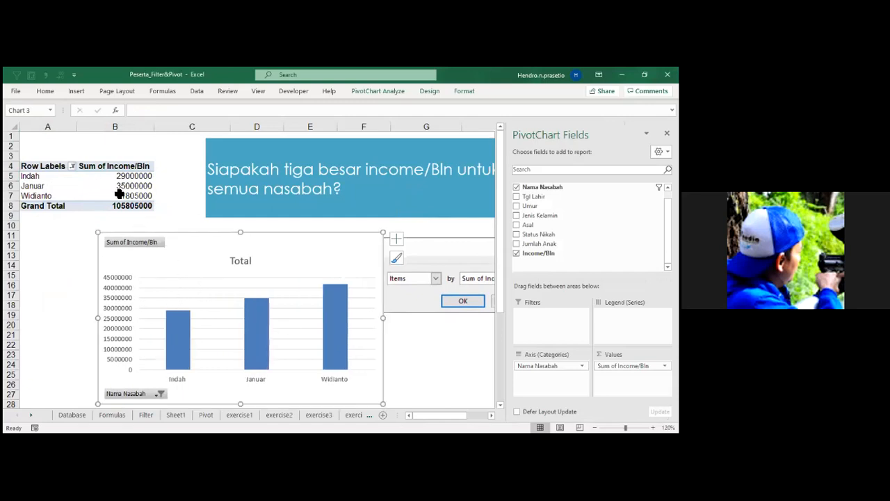
pyautogui.moveTo(218, 257); pyautogui.dragTo(200, 265)
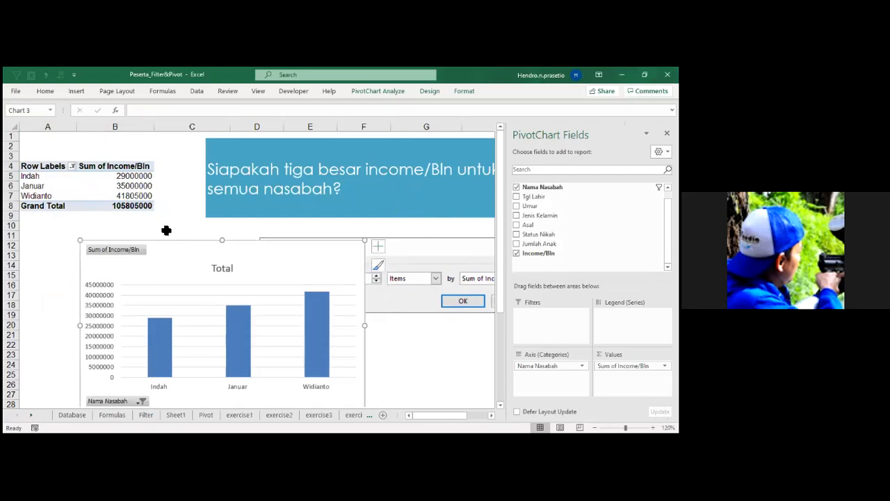
# Format the income values in B5:B8 with thousands separators and no decimals.
pyautogui.moveTo(139, 176); pyautogui.dragTo(139, 205)
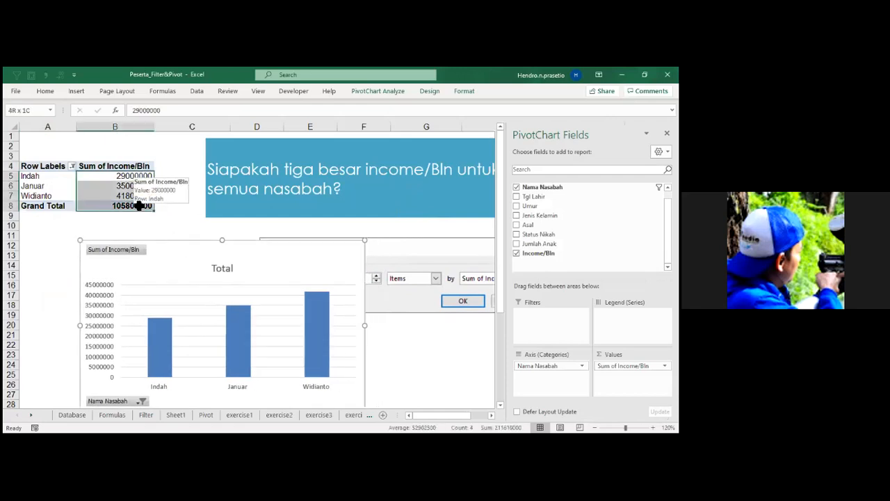
pyautogui.moveTo(139, 205)
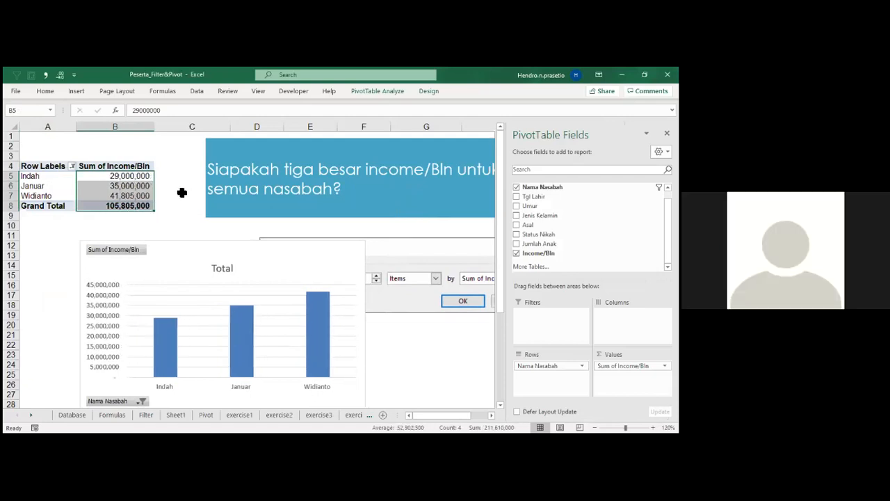
pyautogui.click(182, 193)
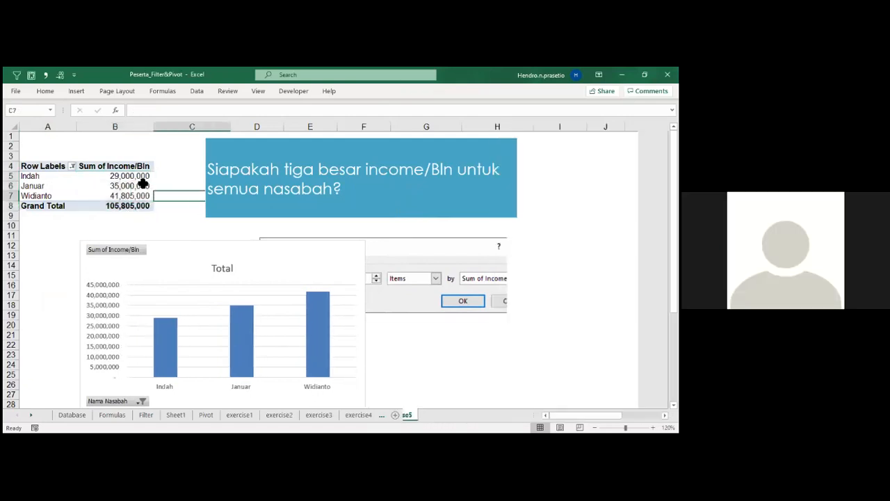
pyautogui.click(72, 167)
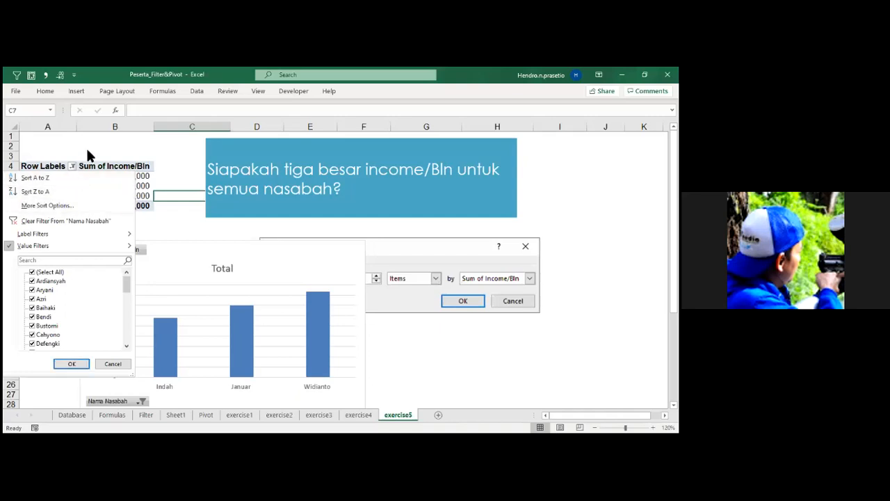
pyautogui.click(73, 166)
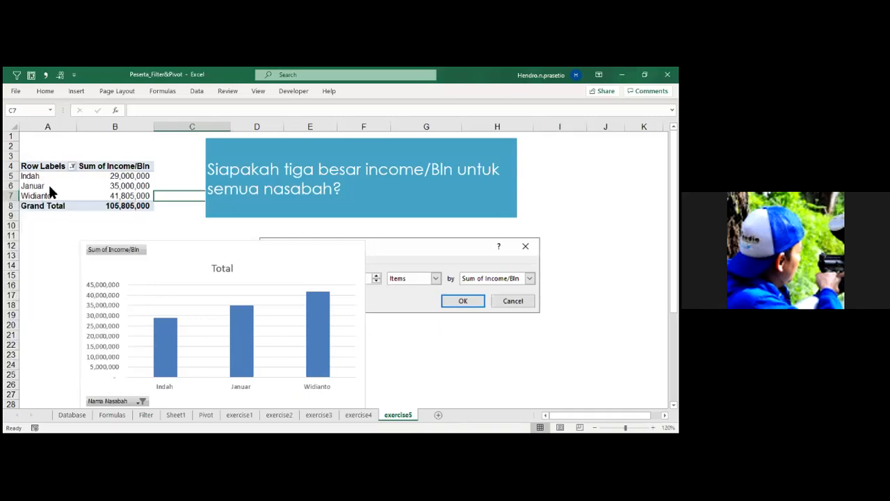
pyautogui.click(73, 167)
pyautogui.click(63, 143)
# Rename the PivotTable's row label header in A4 to Nama Nasabah.
pyautogui.click(56, 169)
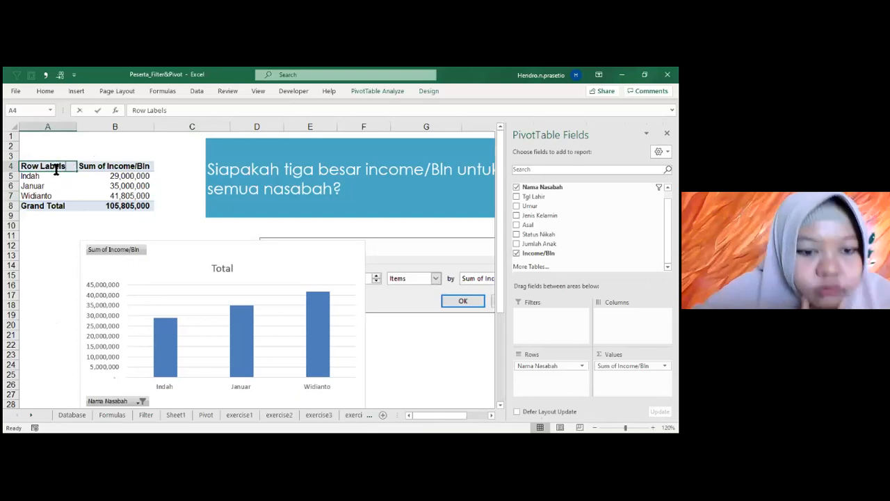
pyautogui.write('Nama Nasabah')
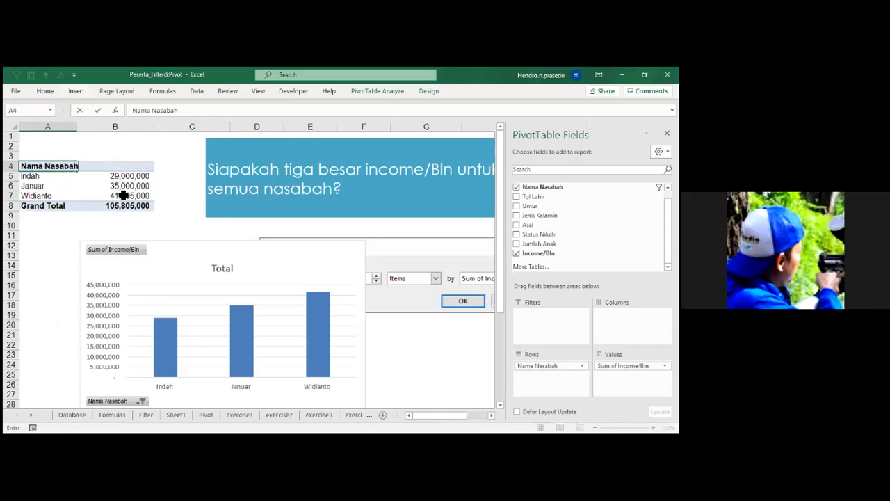
pyautogui.press('Tab')
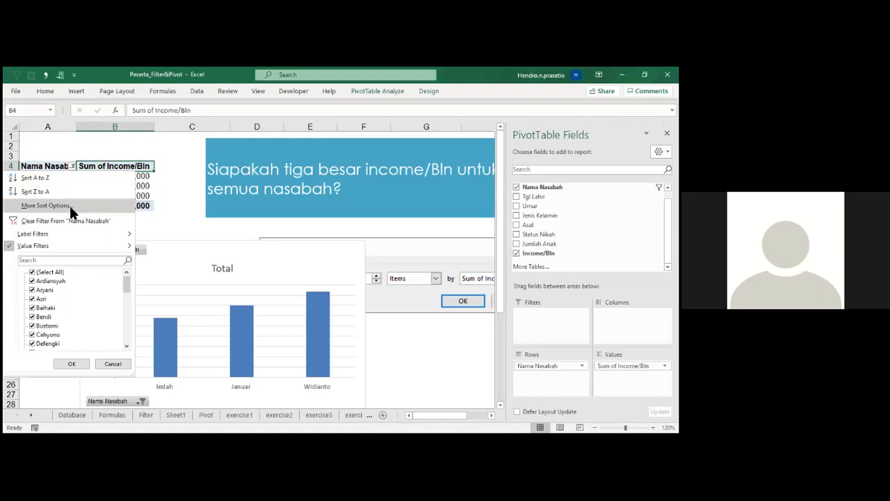
pyautogui.click(69, 205)
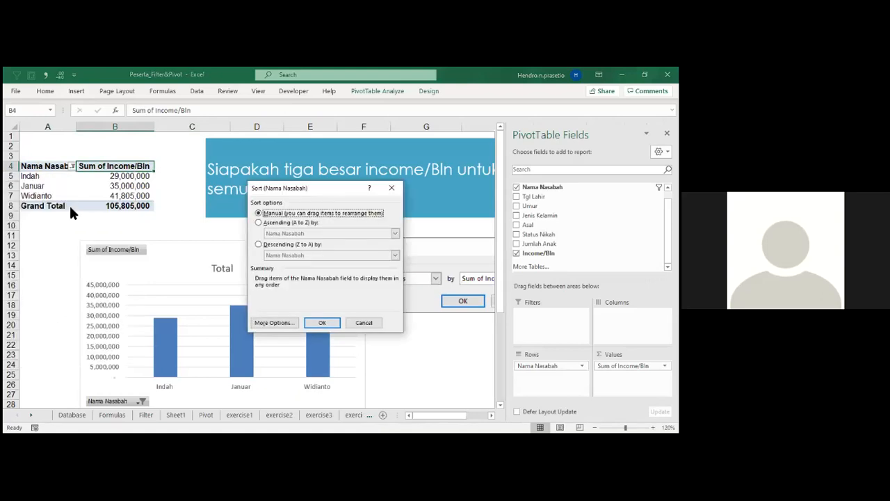
pyautogui.click(396, 184)
pyautogui.click(132, 178)
pyautogui.doubleClick(133, 178)
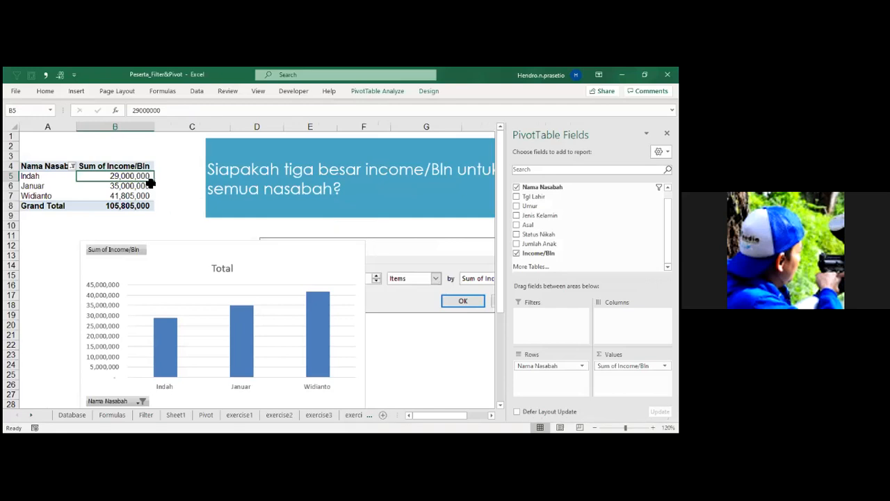
pyautogui.rightClick(145, 177)
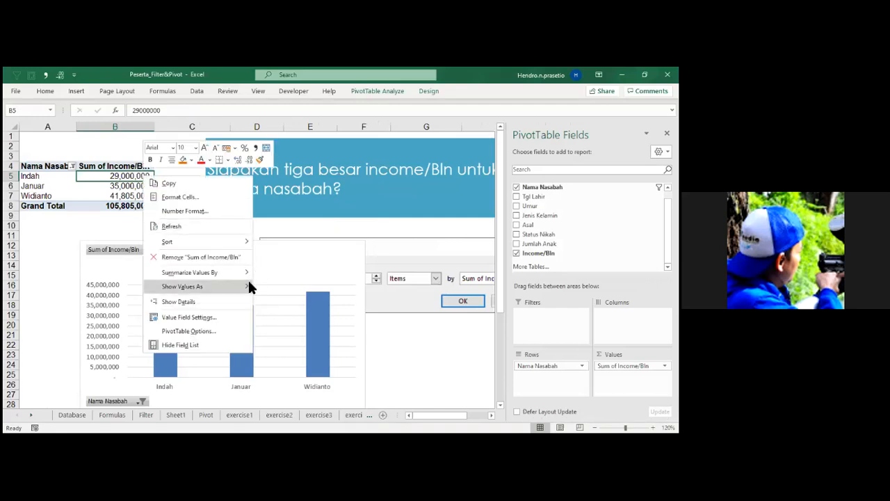
pyautogui.moveTo(248, 287)
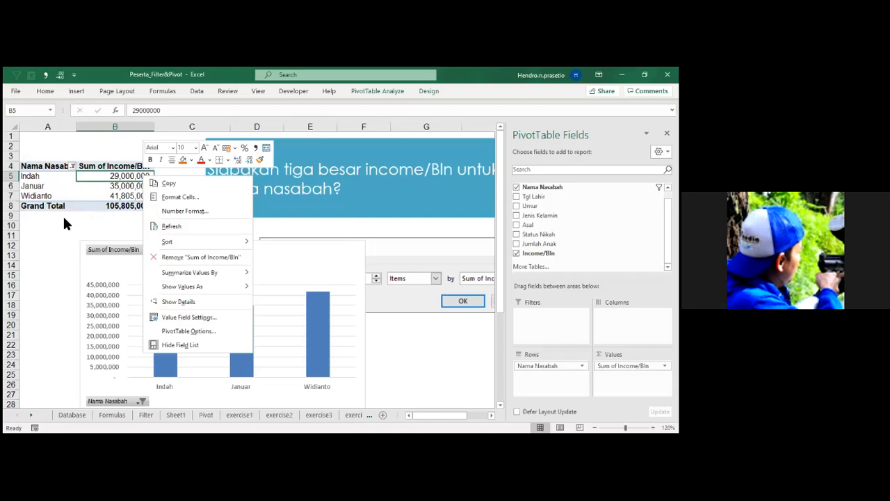
pyautogui.click(46, 240)
# Sort Nama Nasabah in descending order by Sum of Income/Bln.
pyautogui.click(72, 167)
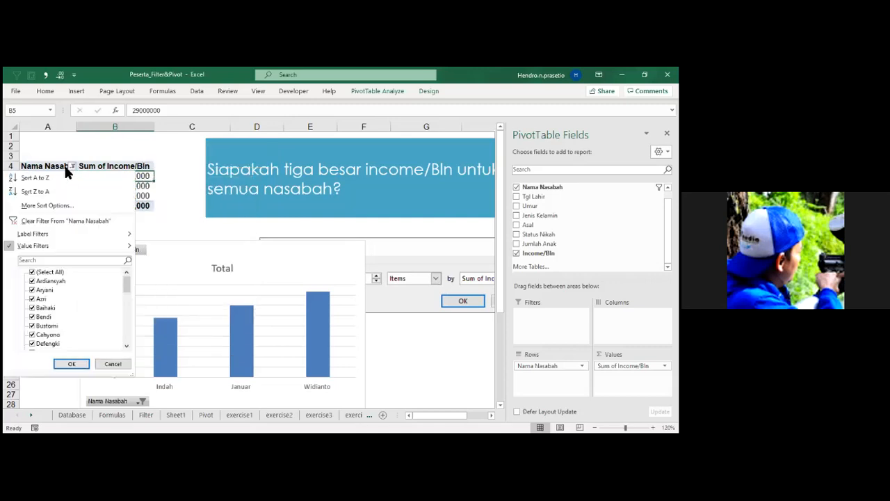
pyautogui.click(47, 205)
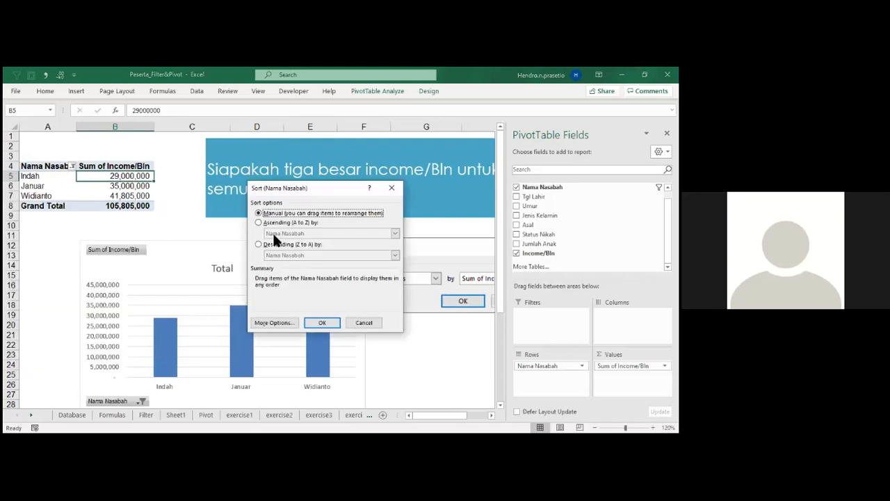
pyautogui.click(258, 243)
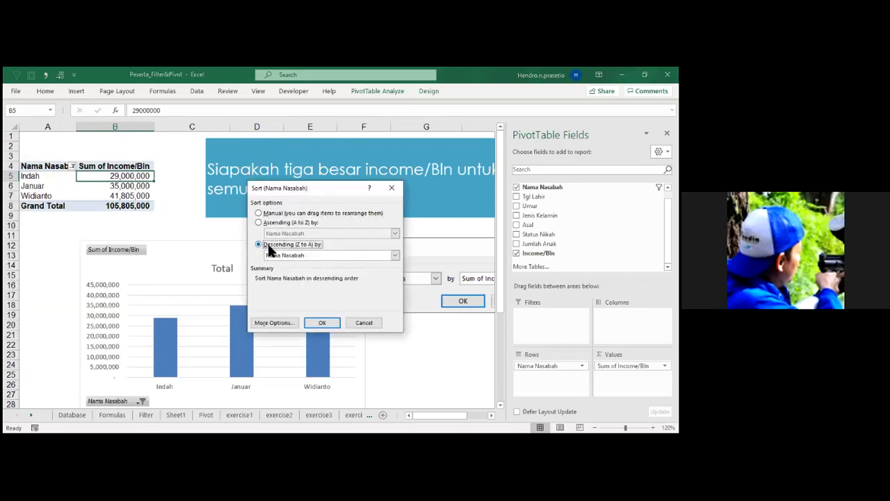
pyautogui.click(395, 255)
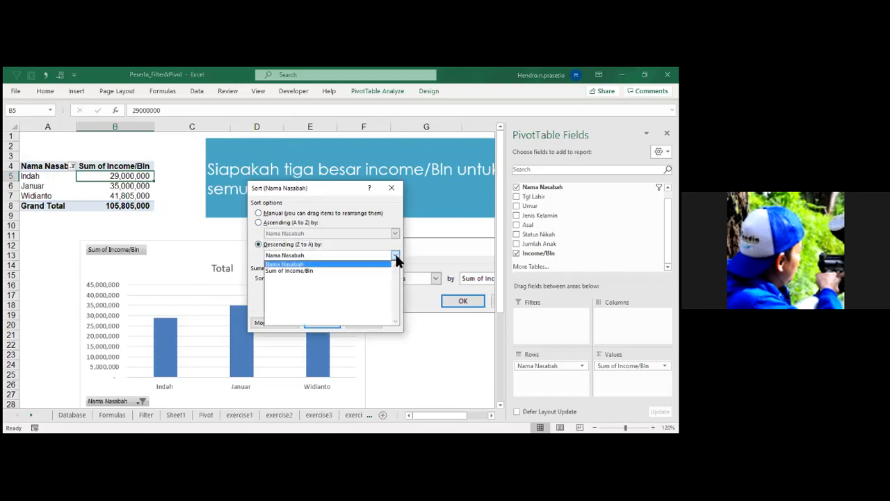
pyautogui.click(289, 270)
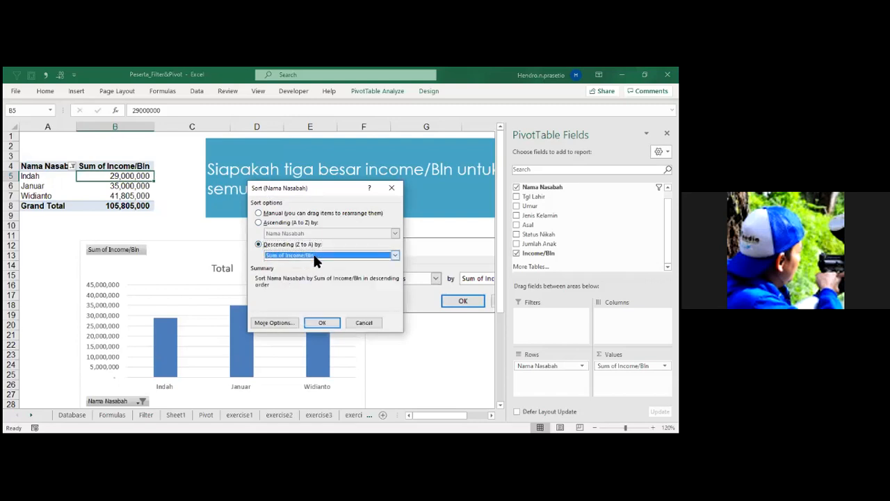
pyautogui.moveTo(332, 190); pyautogui.dragTo(295, 158)
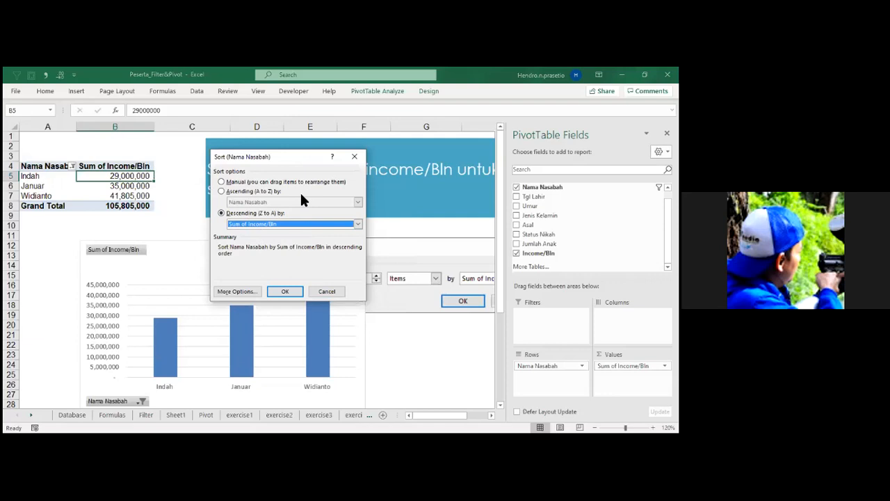
pyautogui.click(290, 290)
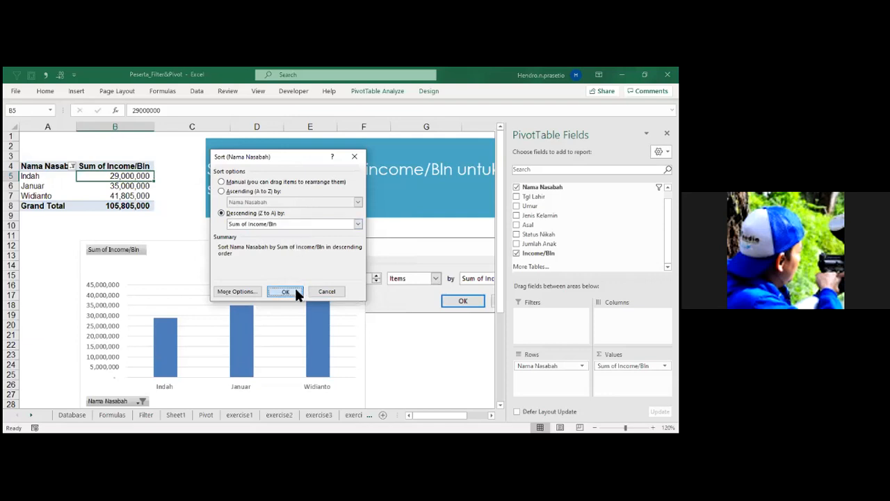
# Paste the screenshot of the Sort dialog and place it just below the Top 10 Filter screenshot.
pyautogui.click(416, 378)
pyautogui.hotkey('ctrl', 'v')
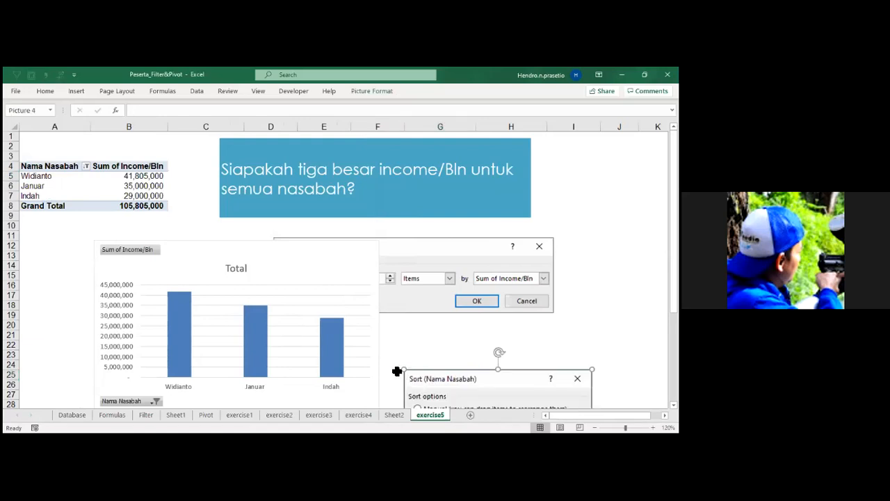
pyautogui.moveTo(416, 381); pyautogui.dragTo(404, 337)
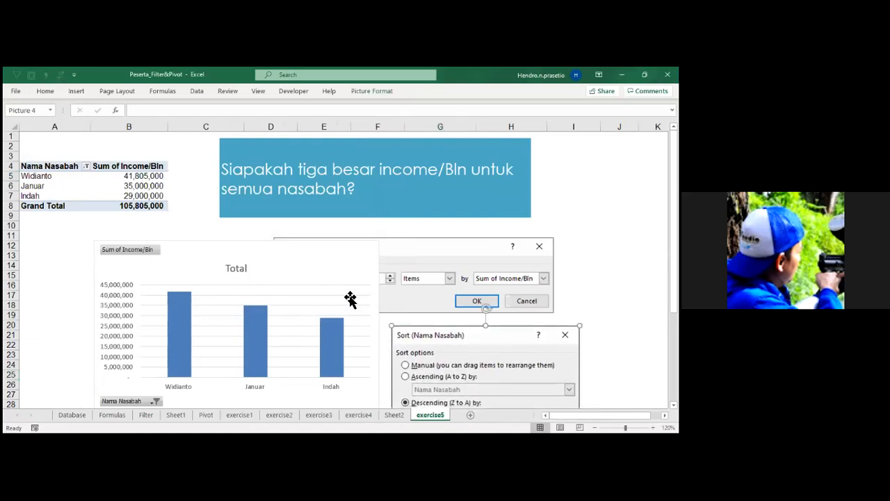
# Close the PivotTable field list and duplicate the exercise5 sheet directly after the original.
pyautogui.click(160, 196)
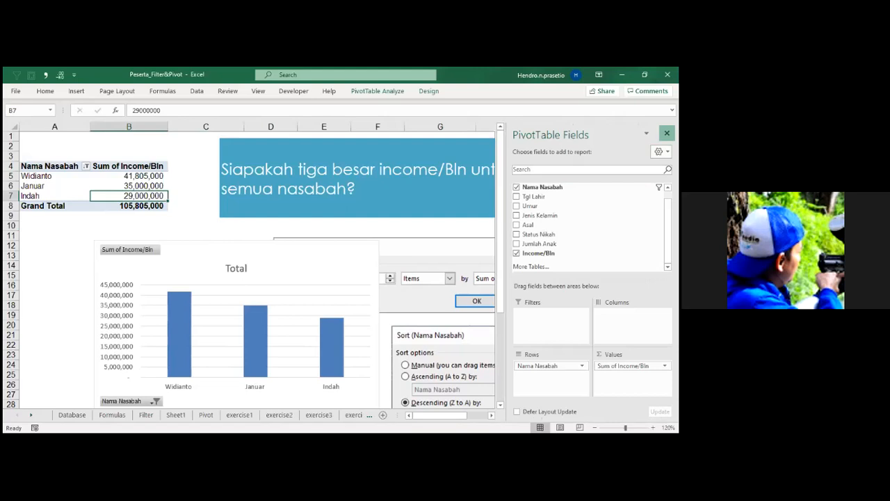
pyautogui.click(667, 132)
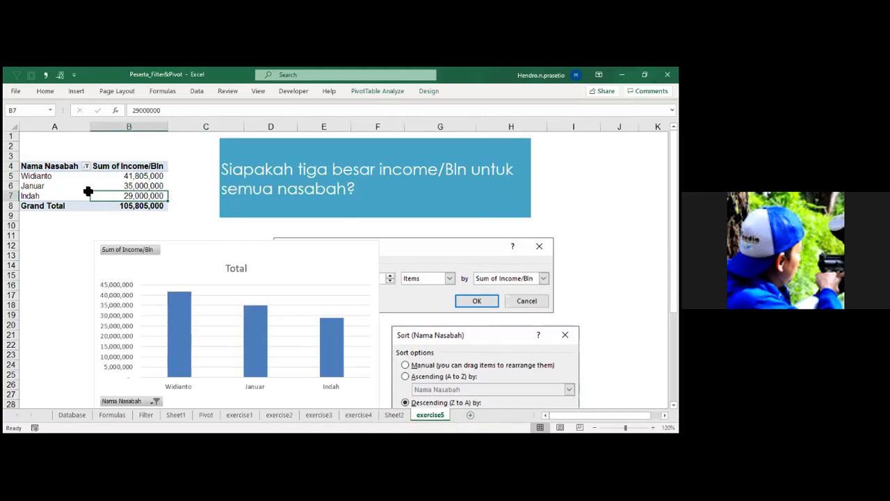
pyautogui.moveTo(436, 422)
pyautogui.mouseDown()
pyautogui.moveTo(463, 423)
pyautogui.moveTo(461, 417)
pyautogui.mouseUp()
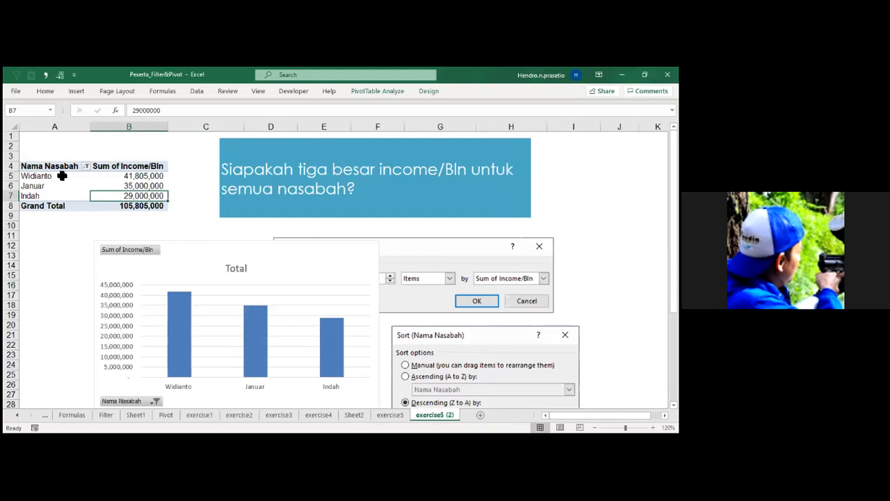
# Clear the filter from Nama Nasabah in the PivotTable on the duplicated sheet.
pyautogui.click(86, 168)
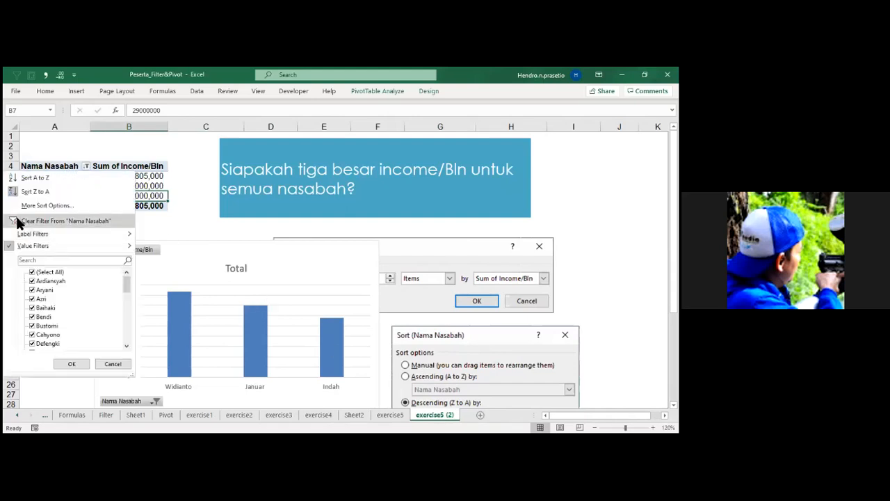
pyautogui.click(21, 222)
pyautogui.click(75, 217)
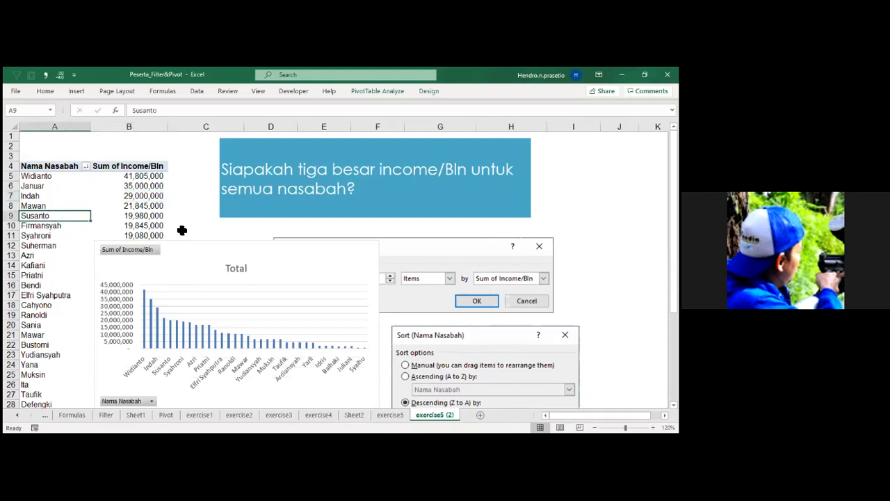
# Delete the copied chart, the Top 10 Filter screenshot and the question text box from the duplicated sheet.
pyautogui.moveTo(198, 247); pyautogui.dragTo(404, 267)
pyautogui.press('Delete')
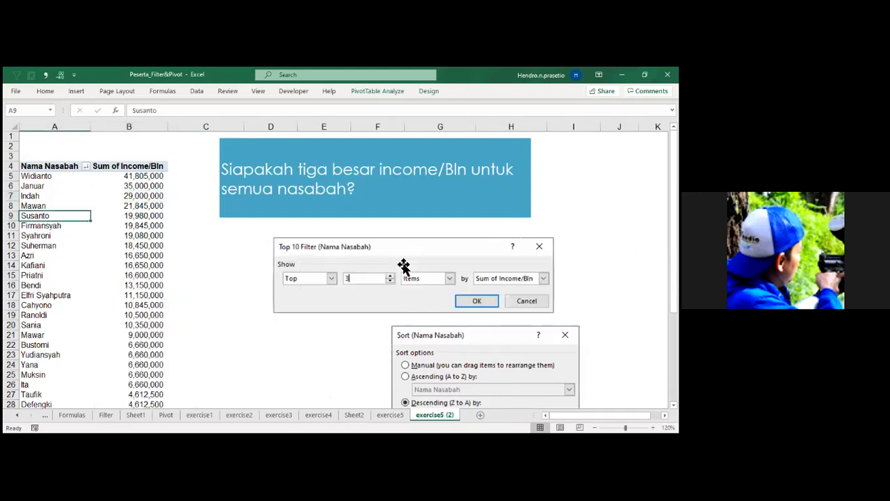
pyautogui.click(403, 266)
pyautogui.press('Delete')
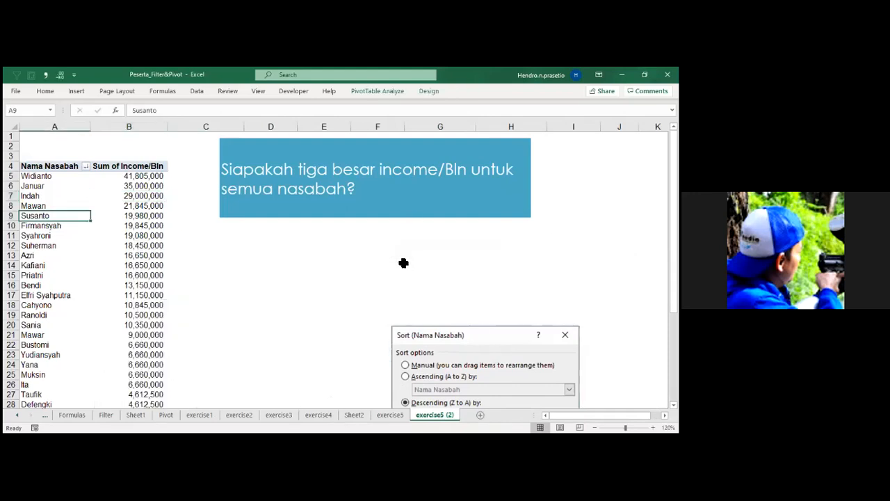
pyautogui.click(407, 217)
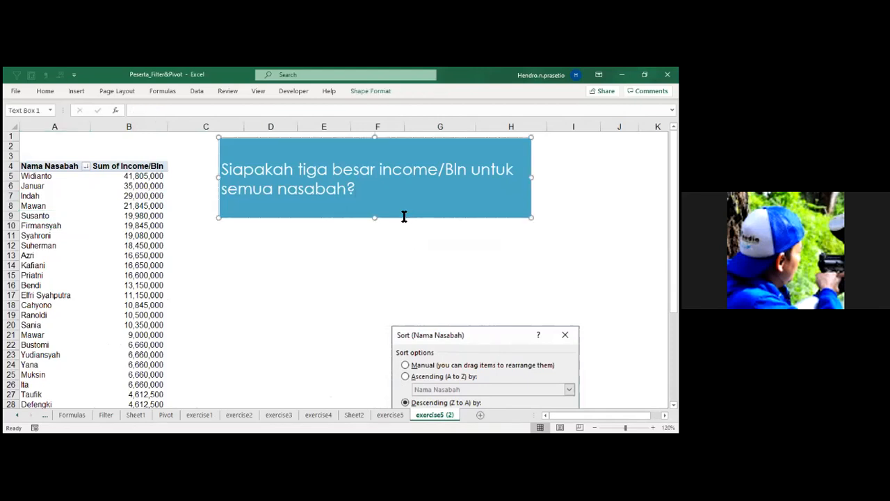
pyautogui.click(403, 219)
pyautogui.press('Delete')
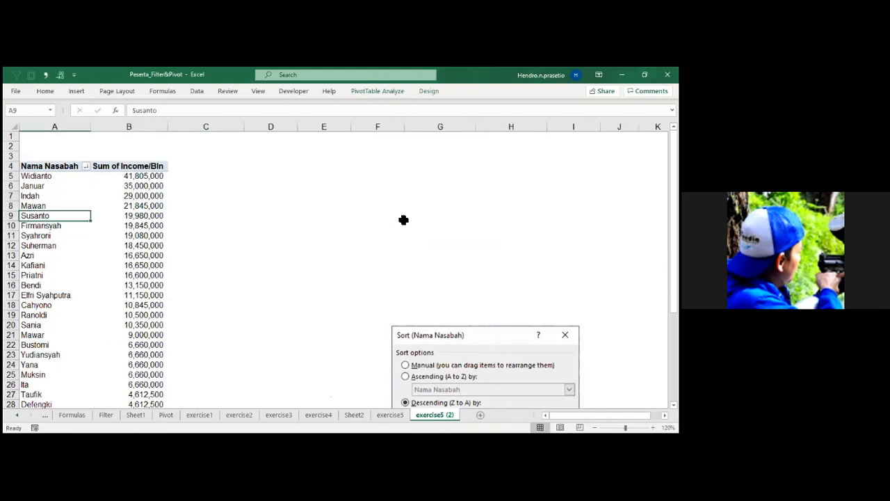
# Show the PivotTable field list and delete the Sort dialog screenshot from the sheet.
pyautogui.click(128, 287)
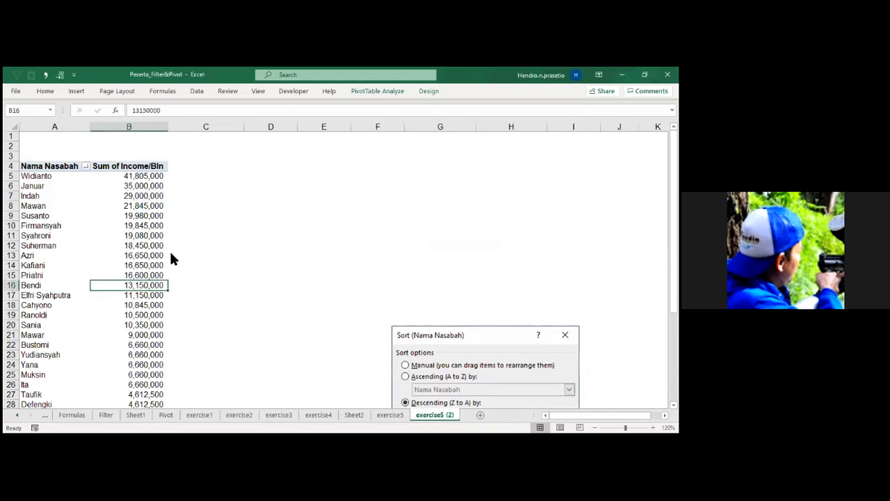
pyautogui.click(430, 95)
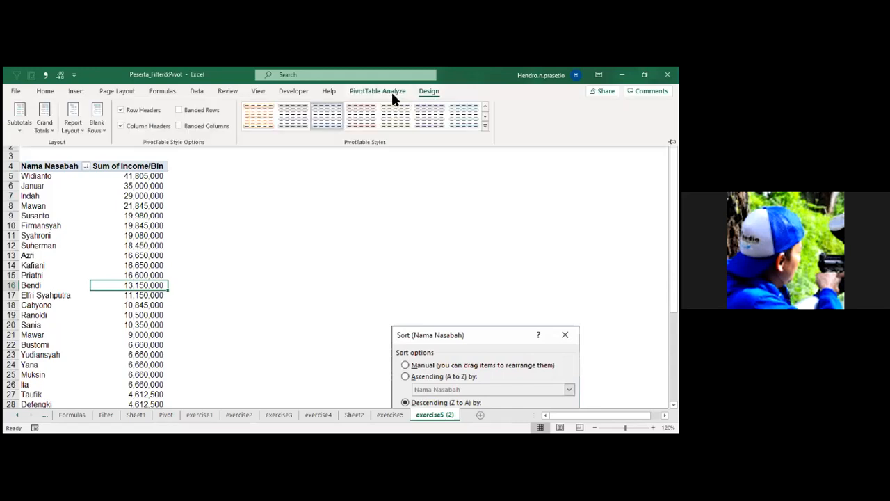
pyautogui.click(392, 95)
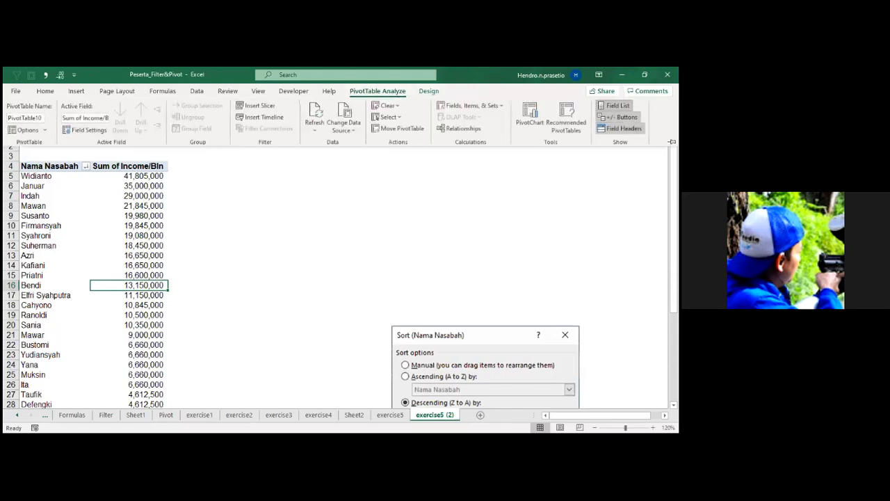
pyautogui.click(450, 335)
pyautogui.press('Delete')
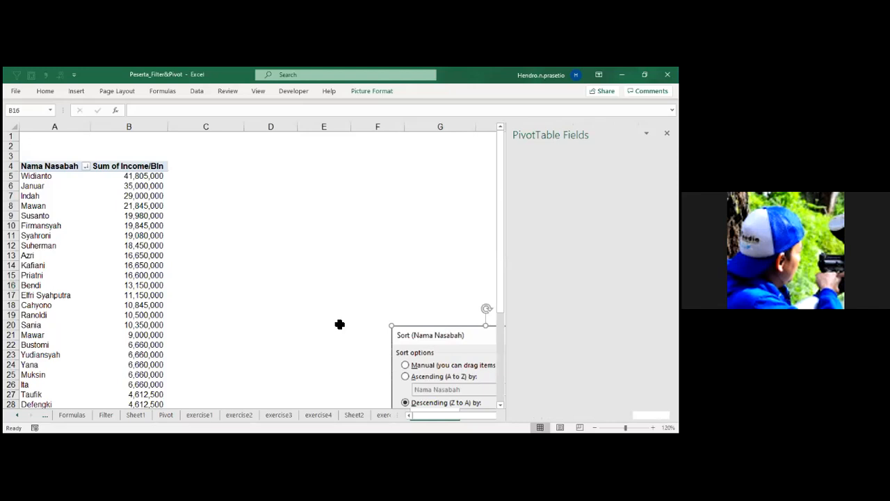
# Replace Nama Nasabah with Umur as the PivotTable's row field.
pyautogui.click(86, 296)
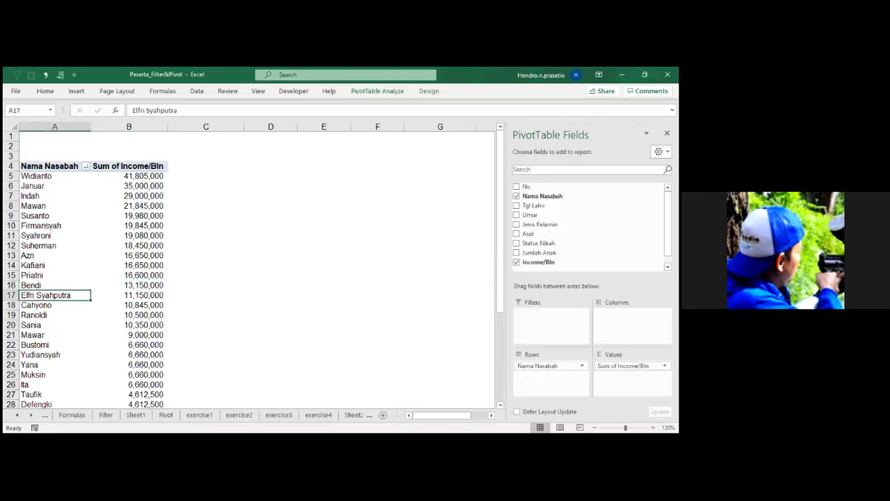
pyautogui.moveTo(531, 215); pyautogui.dragTo(468, 342)
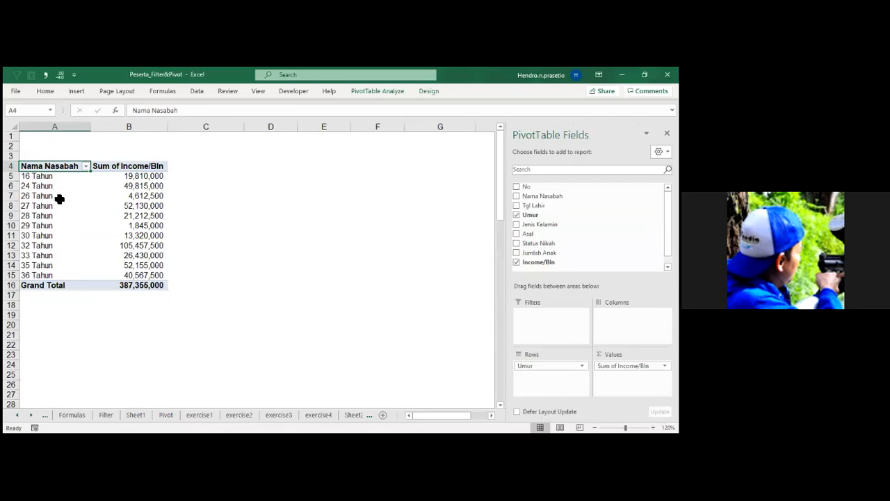
# Group the Umur row items into the age ranges 16-25 and 26-36.
pyautogui.click(56, 183)
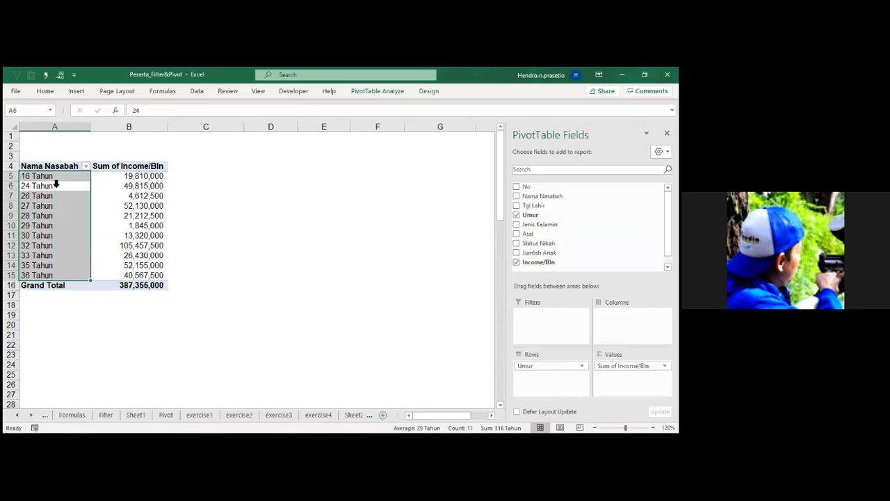
pyautogui.rightClick(55, 178)
pyautogui.click(259, 272)
pyautogui.click(67, 207)
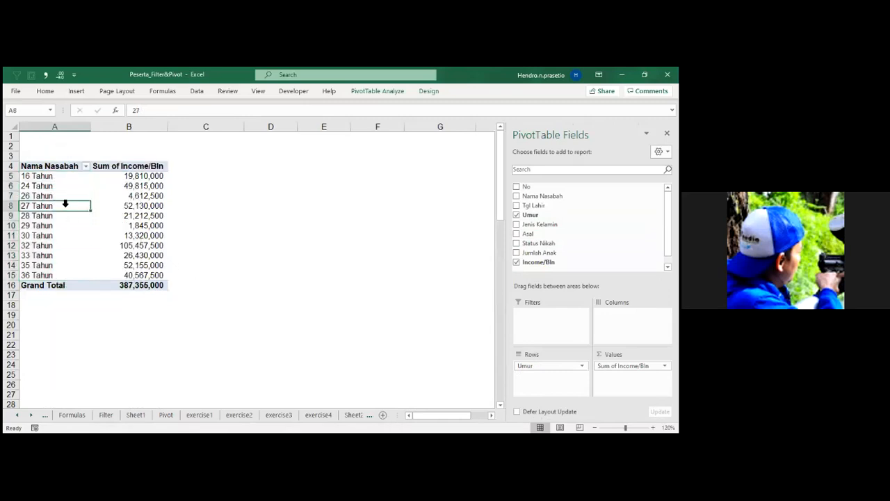
pyautogui.rightClick(61, 205)
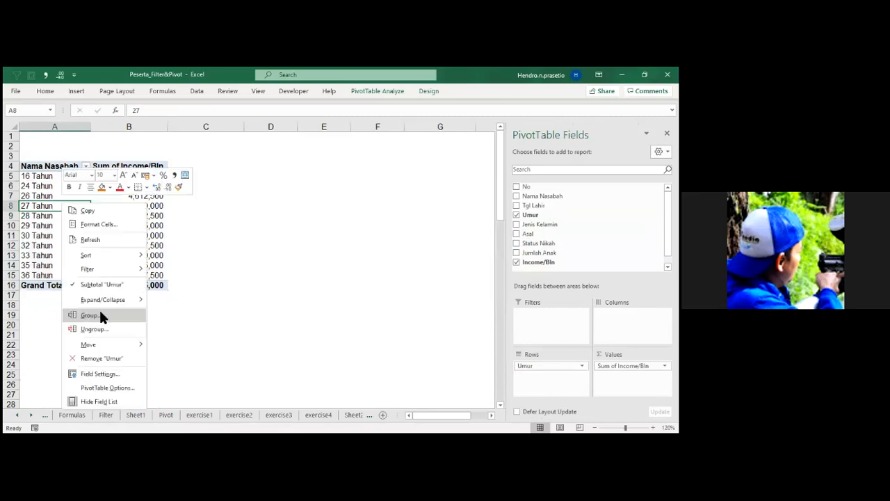
pyautogui.click(93, 318)
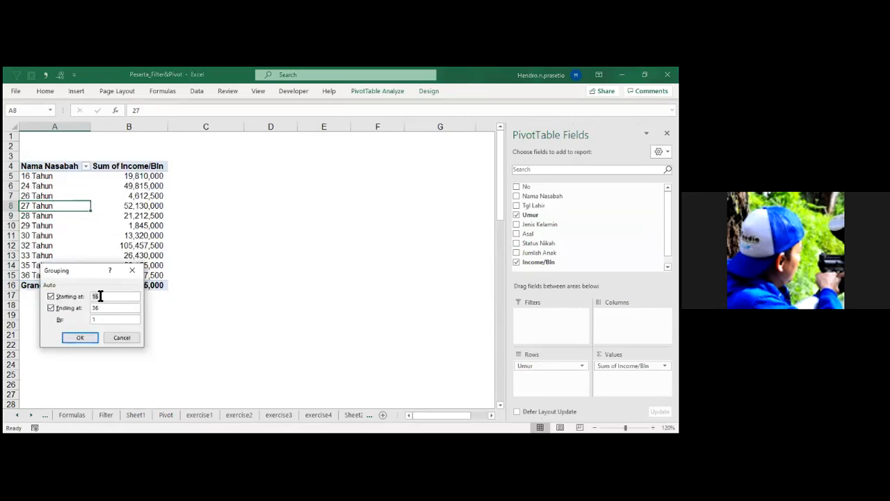
pyautogui.click(99, 320)
pyautogui.click(81, 337)
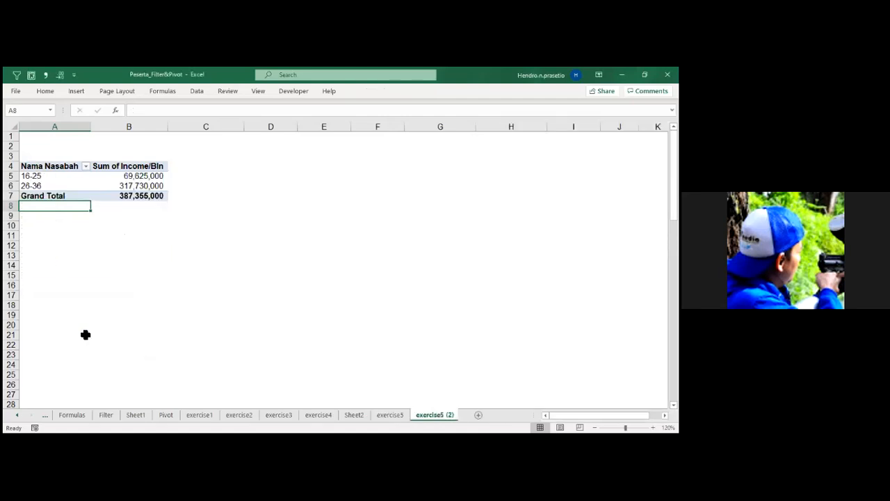
# Replace Income/Bln with No as the PivotTable's value field and summarize it by Count.
pyautogui.click(54, 176)
pyautogui.moveTo(626, 365); pyautogui.dragTo(489, 299)
pyautogui.click(516, 187)
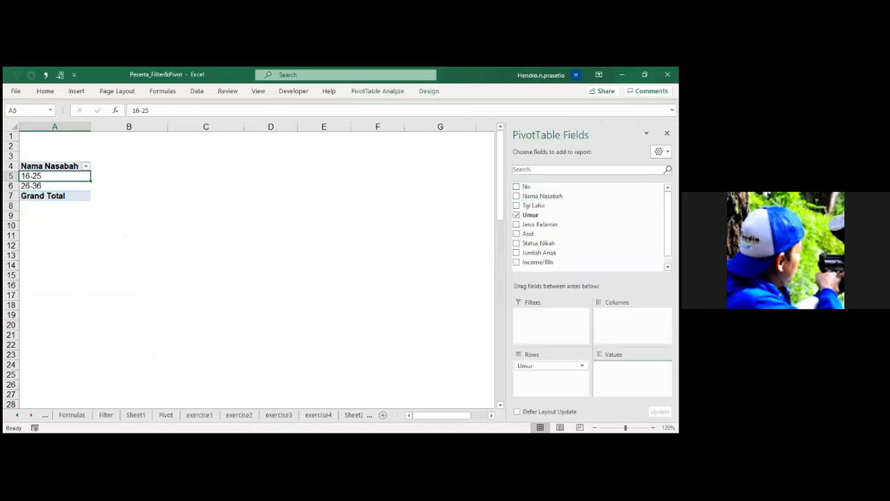
pyautogui.doubleClick(124, 169)
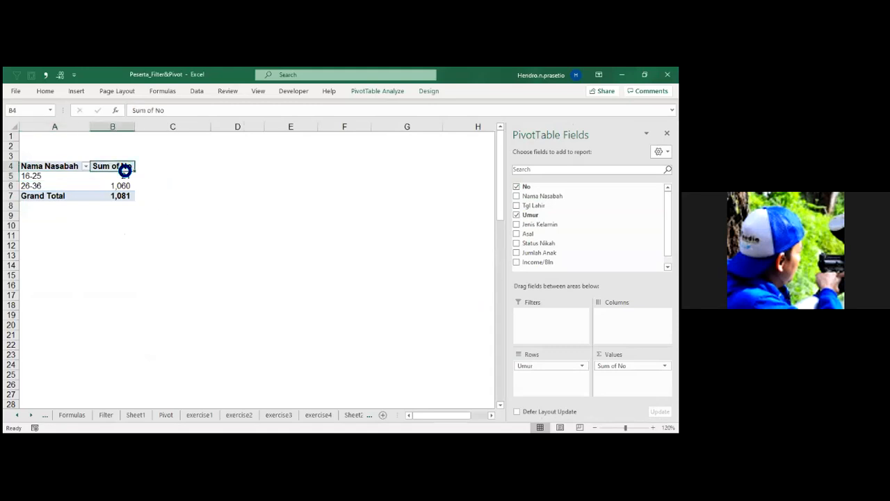
pyautogui.click(225, 248)
pyautogui.click(224, 241)
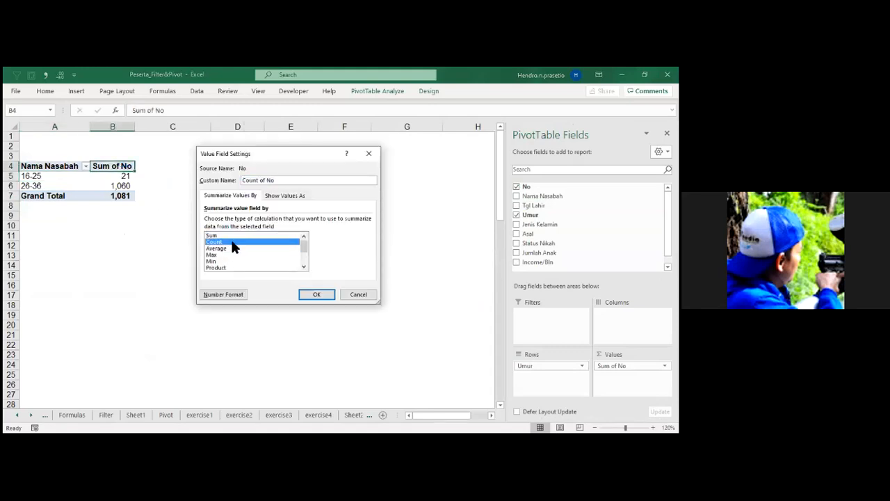
pyautogui.click(313, 293)
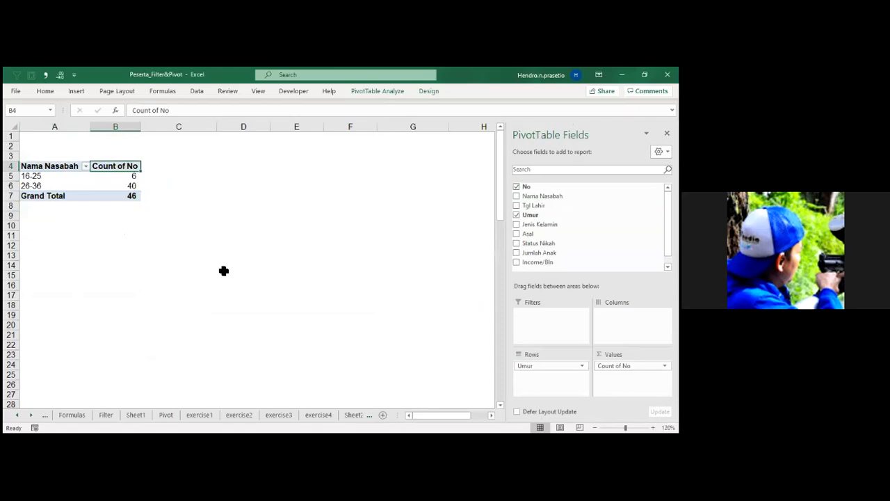
# Insert a default column PivotChart from the age group PivotTable.
pyautogui.click(128, 188)
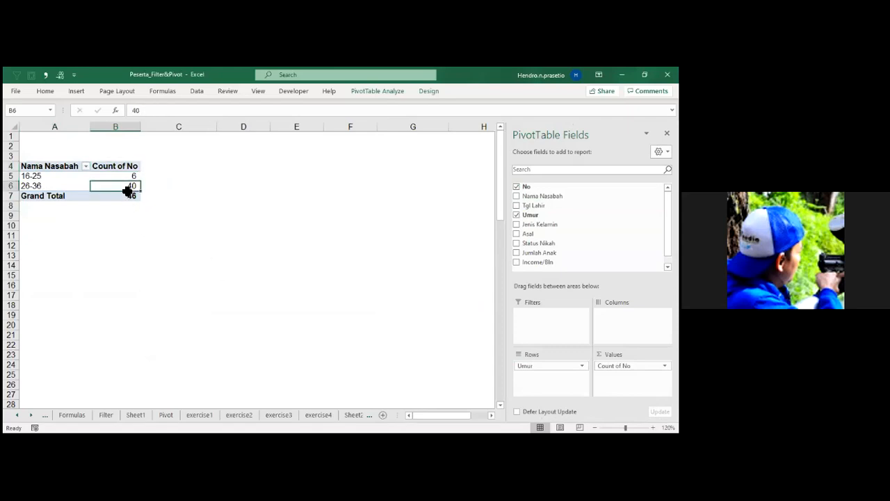
pyautogui.press('alt')
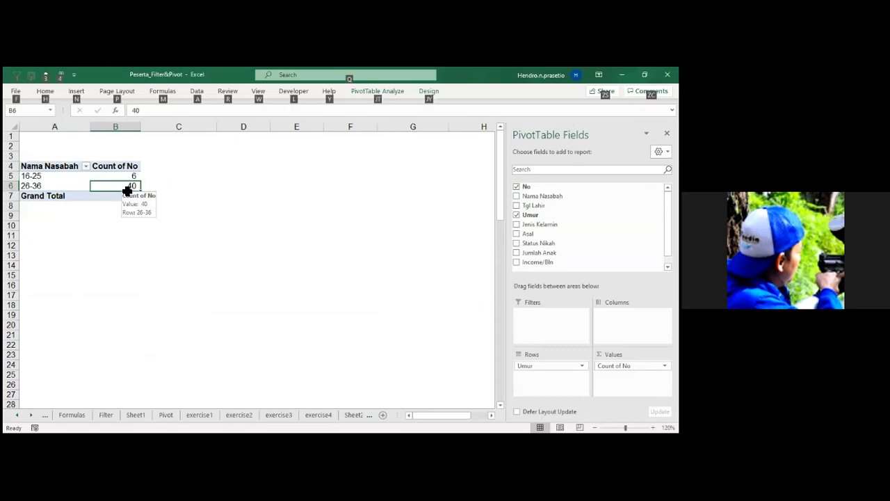
pyautogui.hotkey('alt', 'F1')
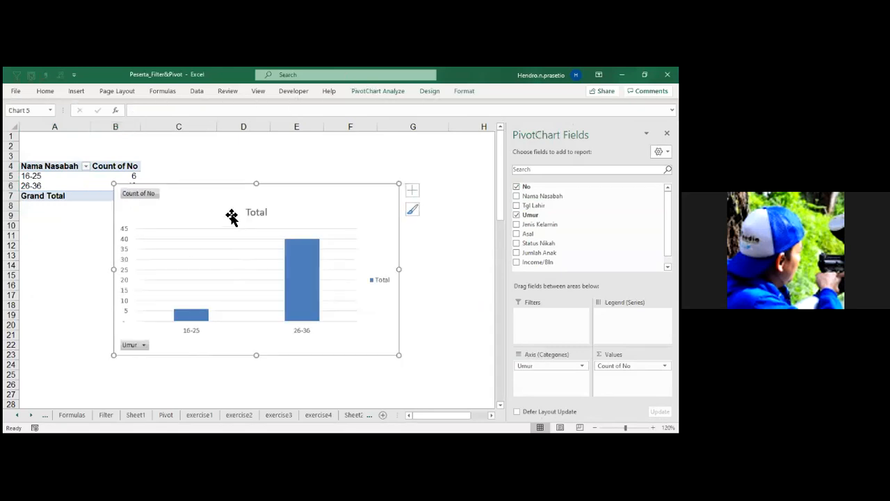
# Change the age group PivotChart's type to Doughnut.
pyautogui.rightClick(230, 212)
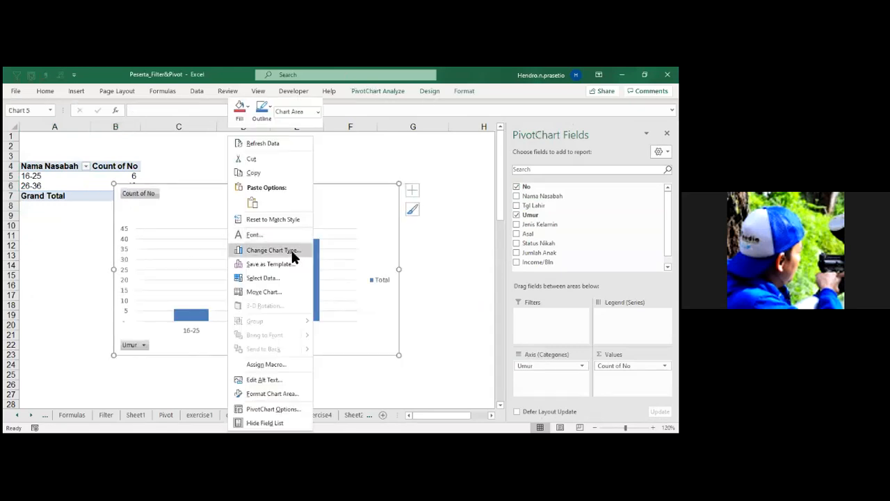
pyautogui.click(291, 248)
pyautogui.click(213, 188)
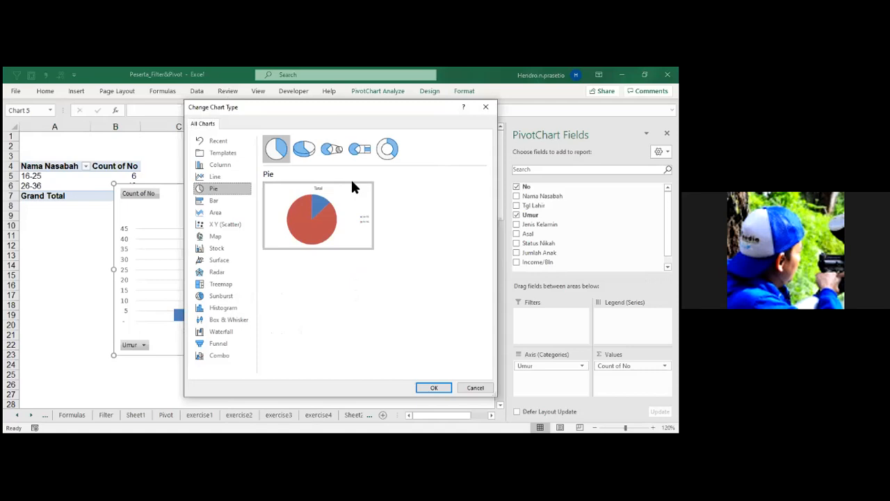
pyautogui.click(387, 148)
pyautogui.click(435, 388)
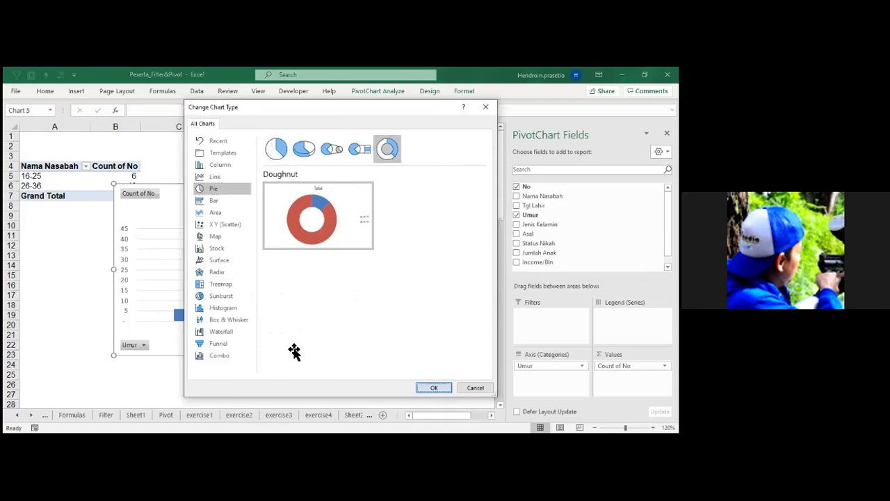
# Apply the gray gradient chart style with percentage labels to the doughnut chart and move it clear of the PivotTable.
pyautogui.moveTo(258, 245); pyautogui.dragTo(261, 242)
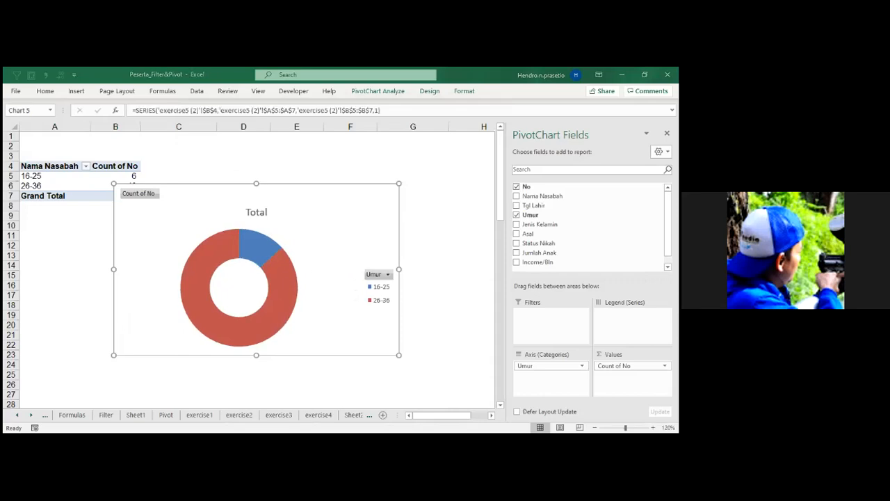
pyautogui.click(436, 91)
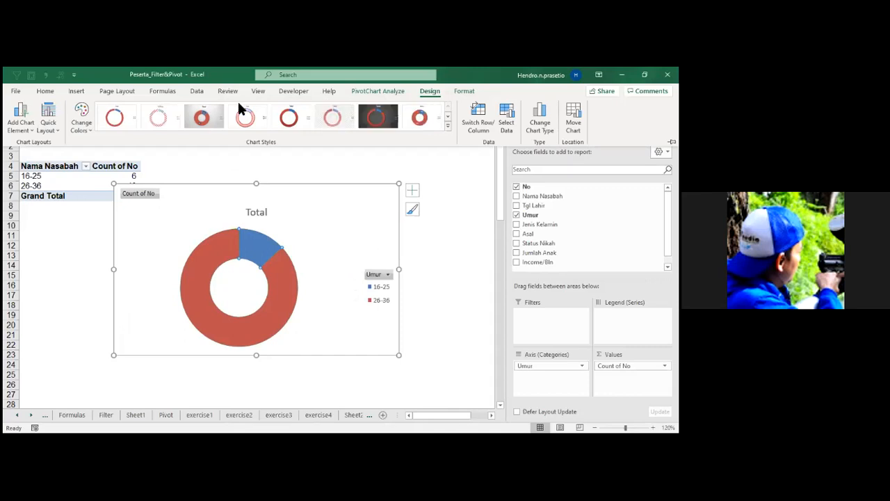
pyautogui.click(201, 117)
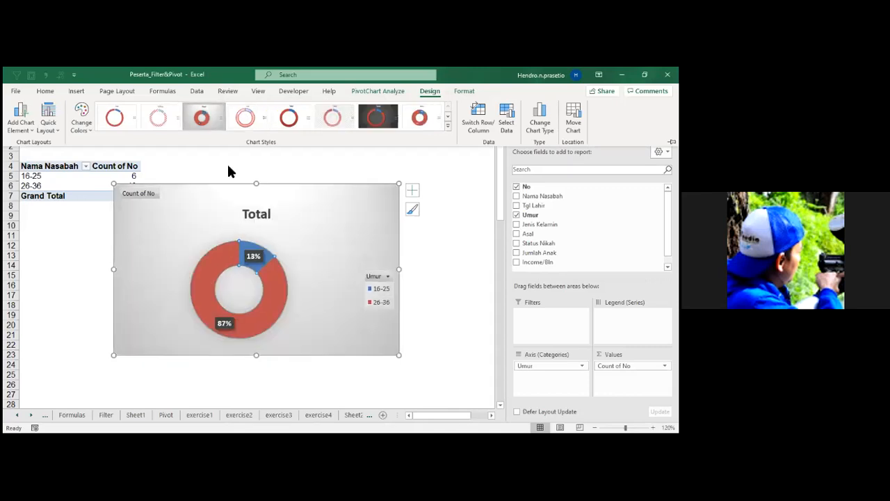
pyautogui.click(276, 293)
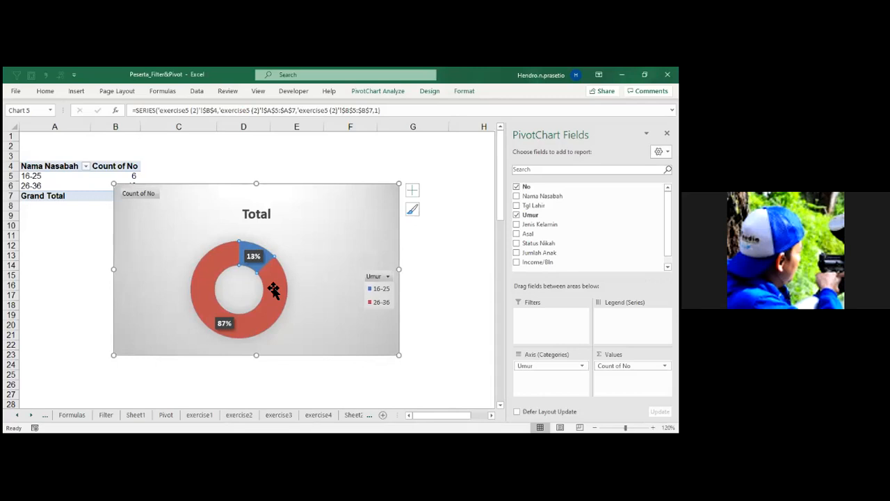
pyautogui.moveTo(327, 212); pyautogui.dragTo(399, 217)
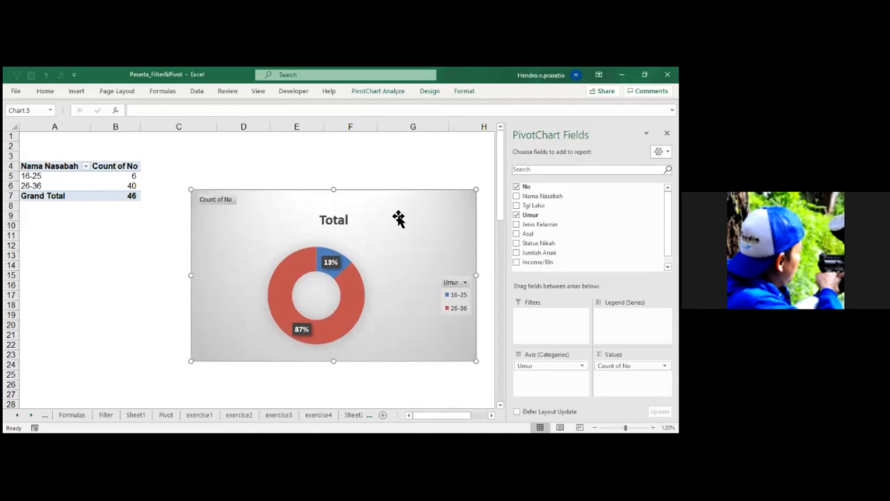